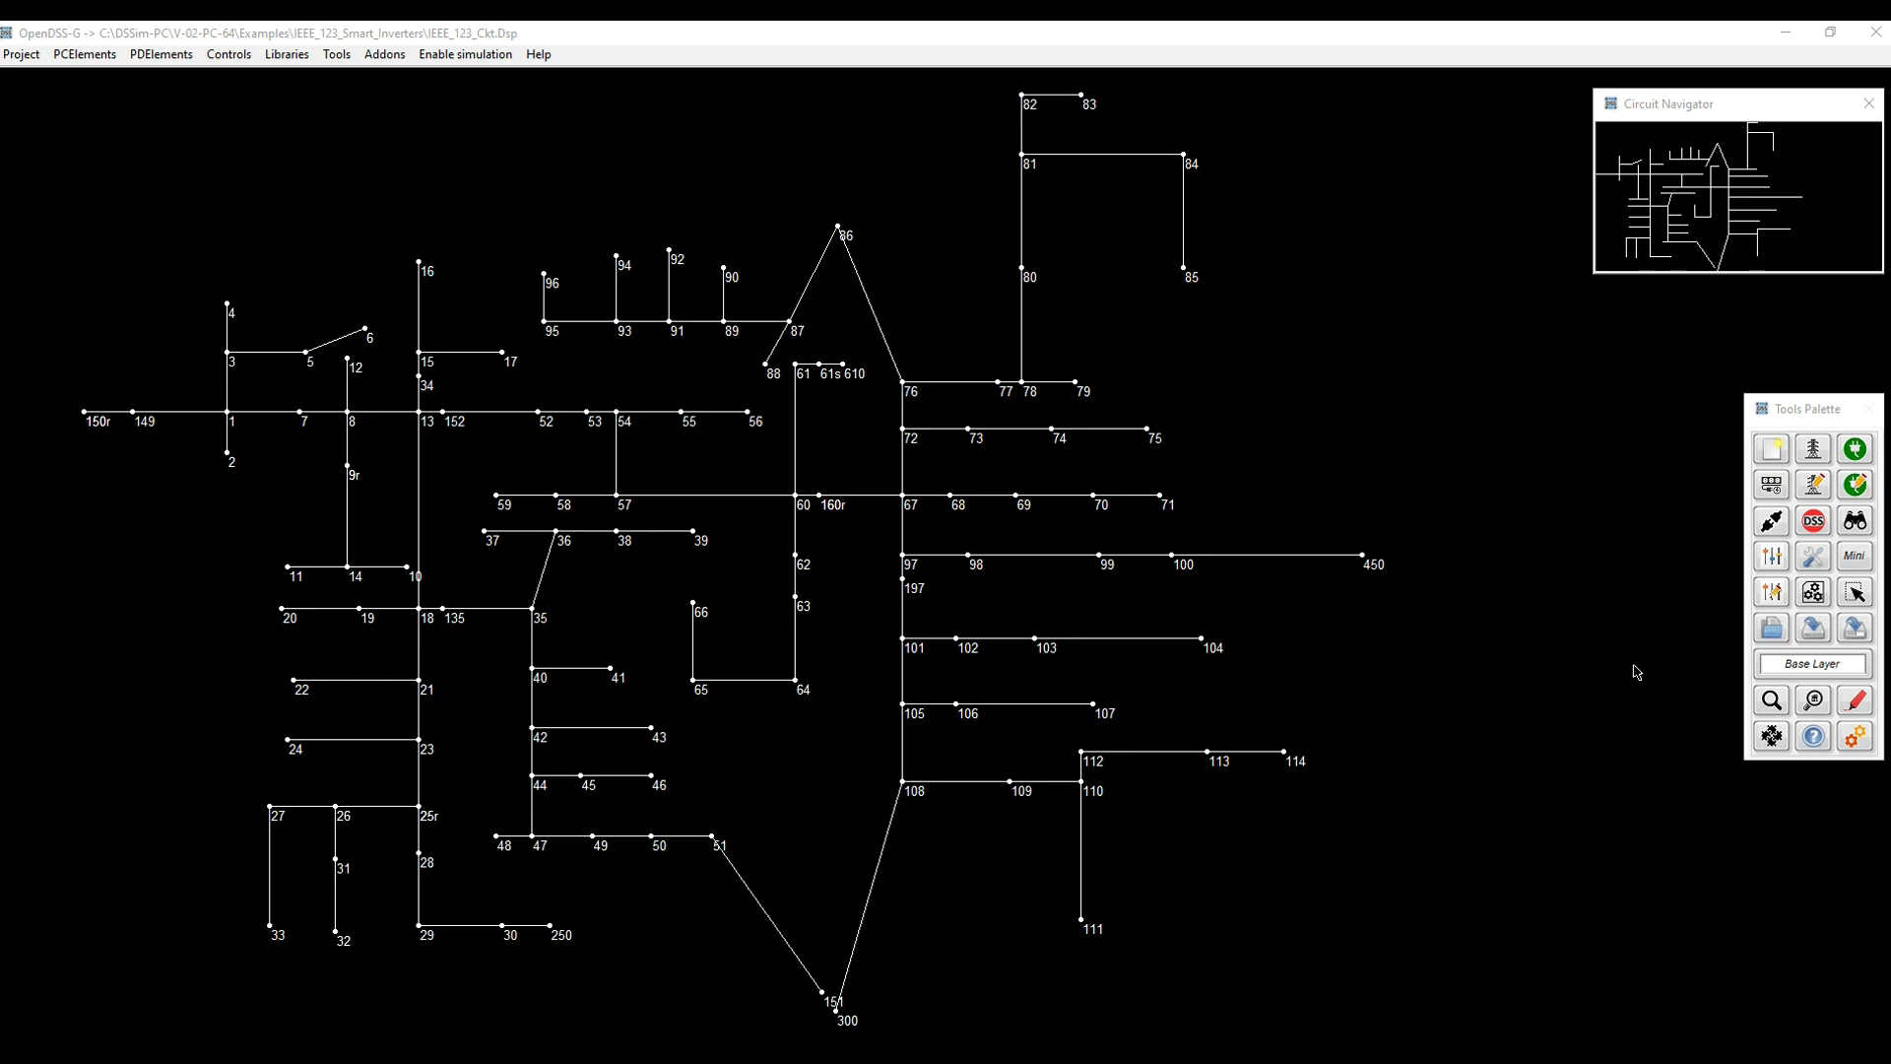
Show the voltage source on the feeder map and colour it blue
click(1855, 700)
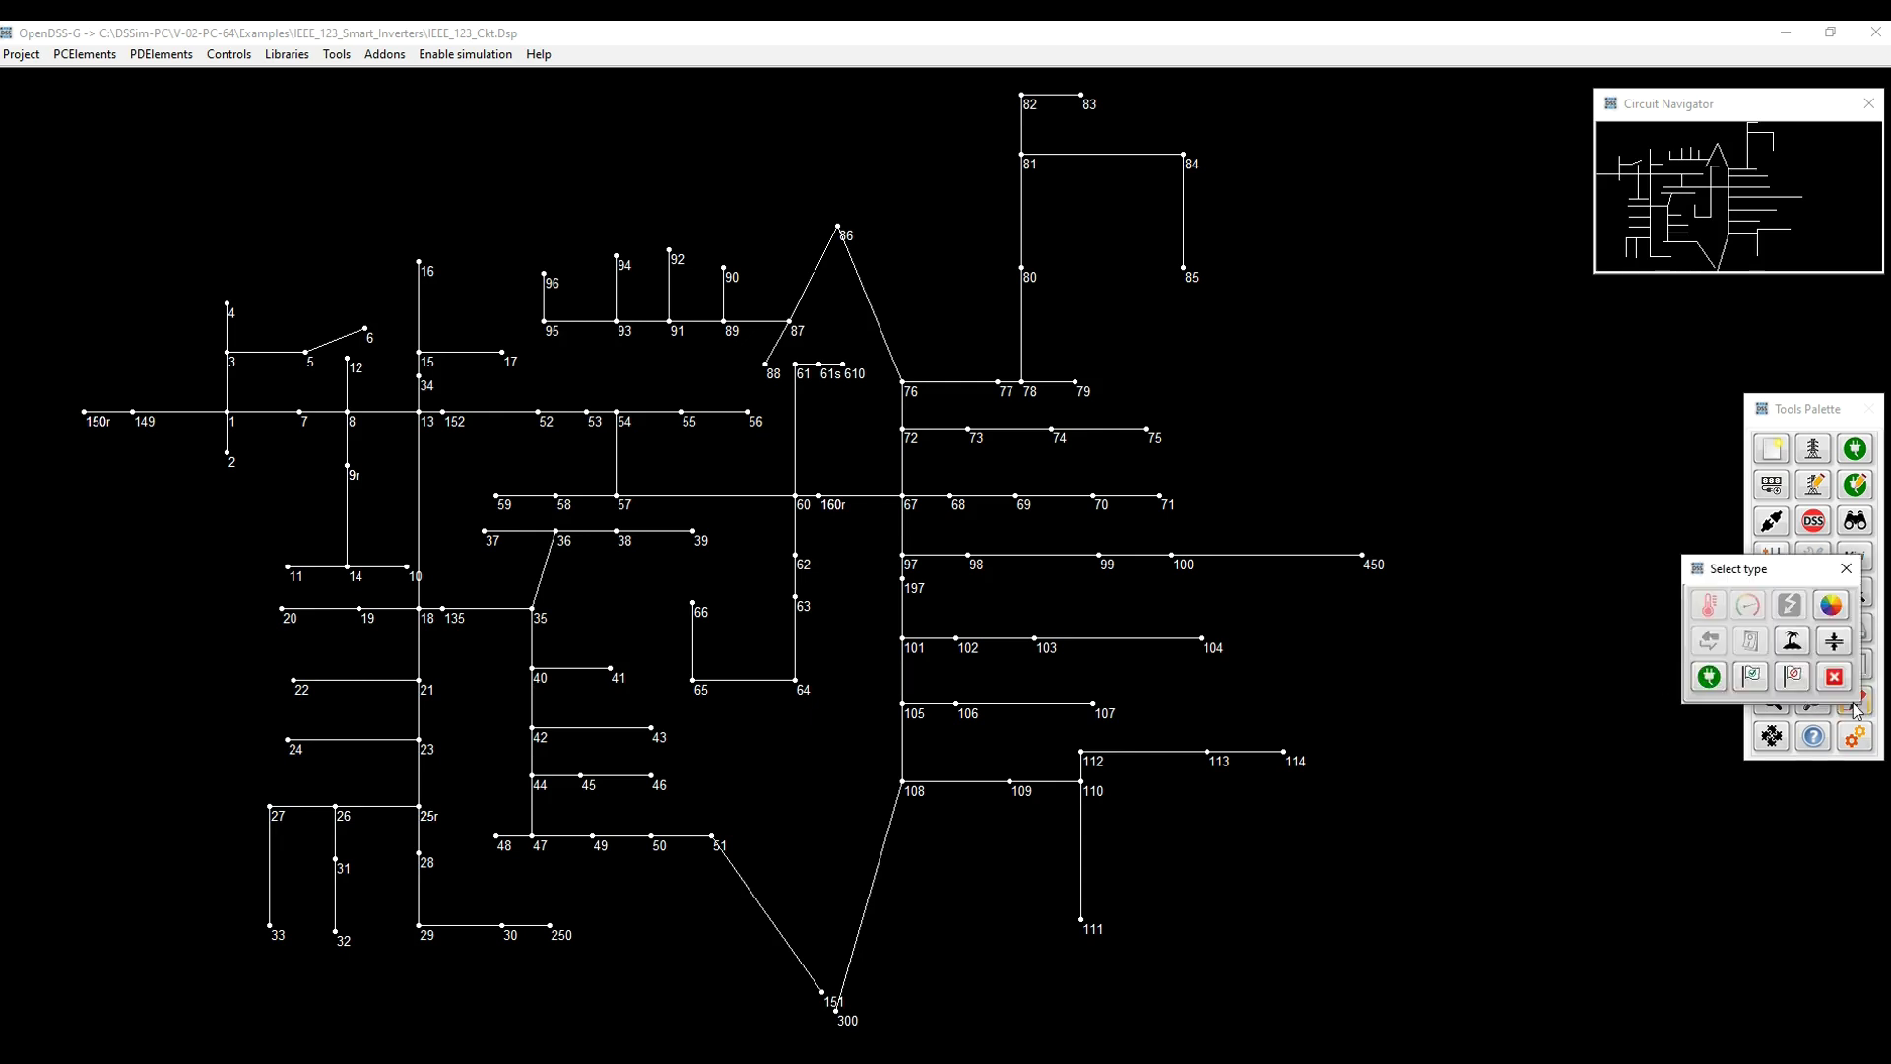
click(1710, 684)
scroll(1501, 679, up, 2)
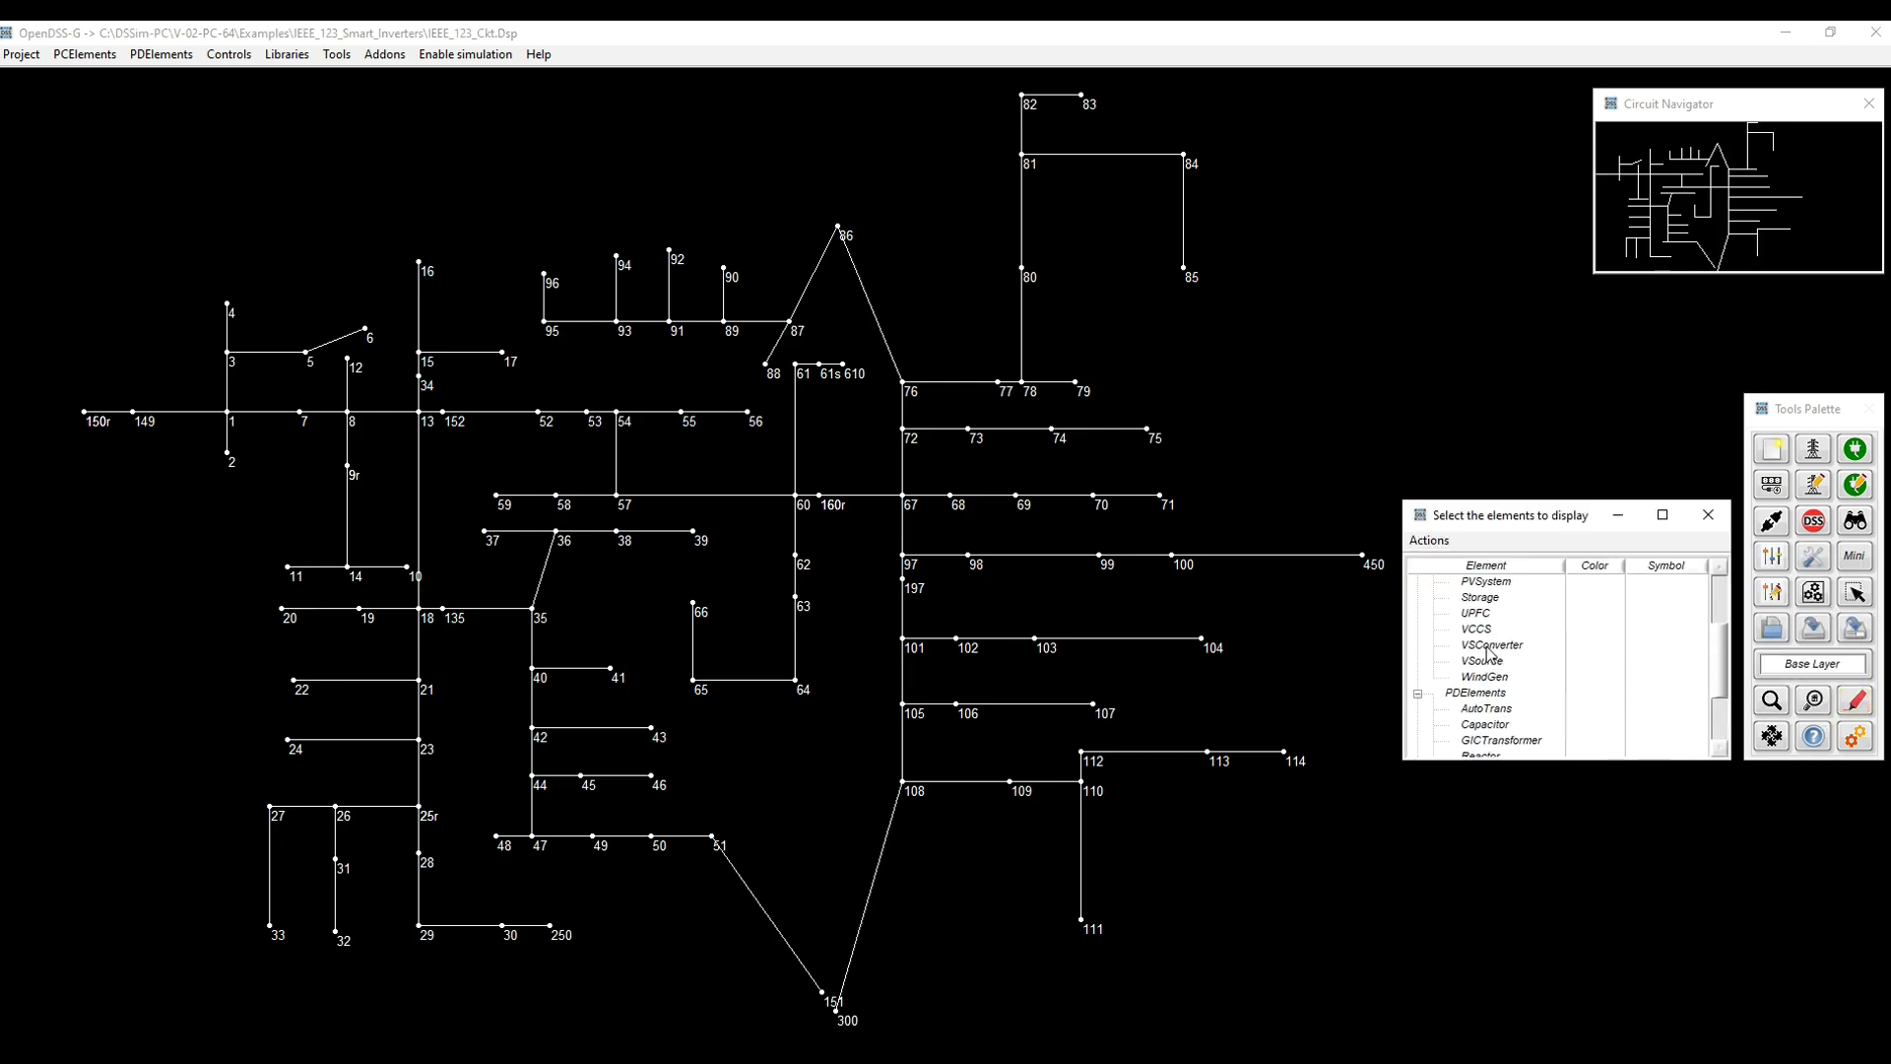
click(1489, 646)
click(1482, 661)
right_click(1485, 663)
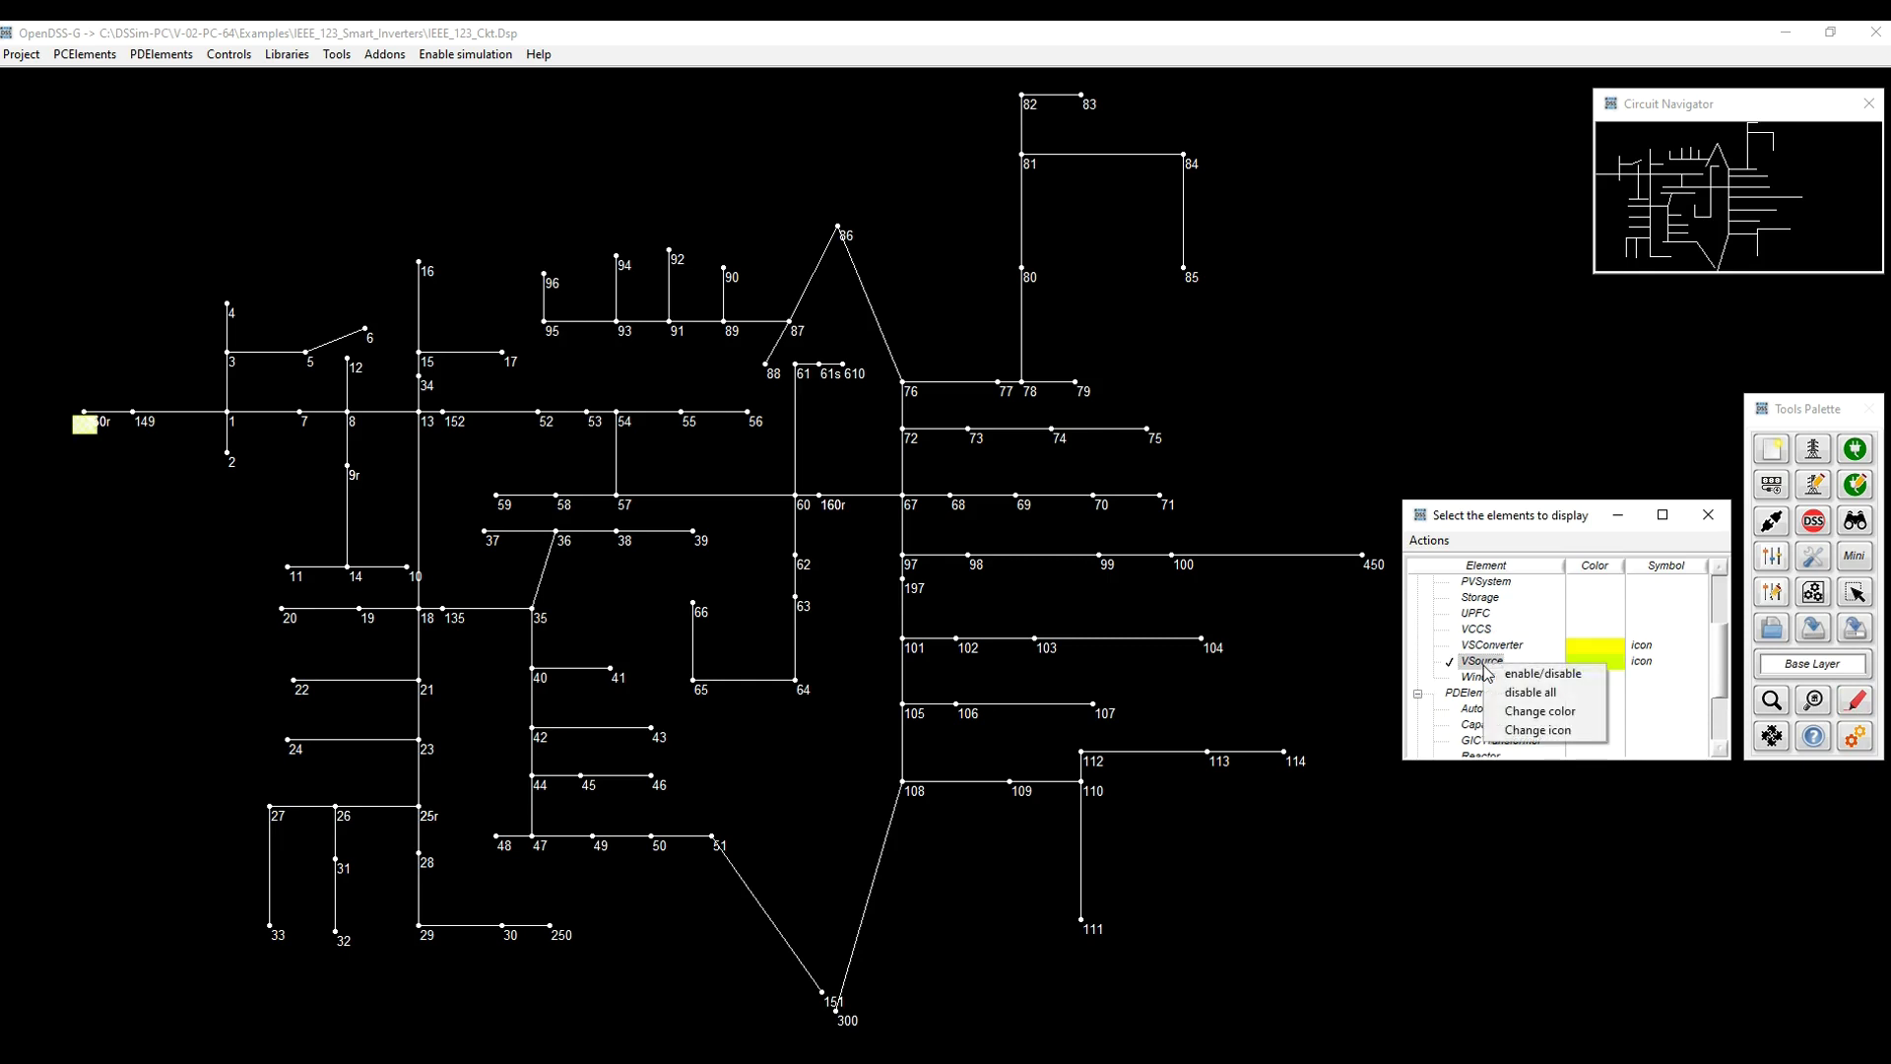
click(1533, 711)
click(891, 534)
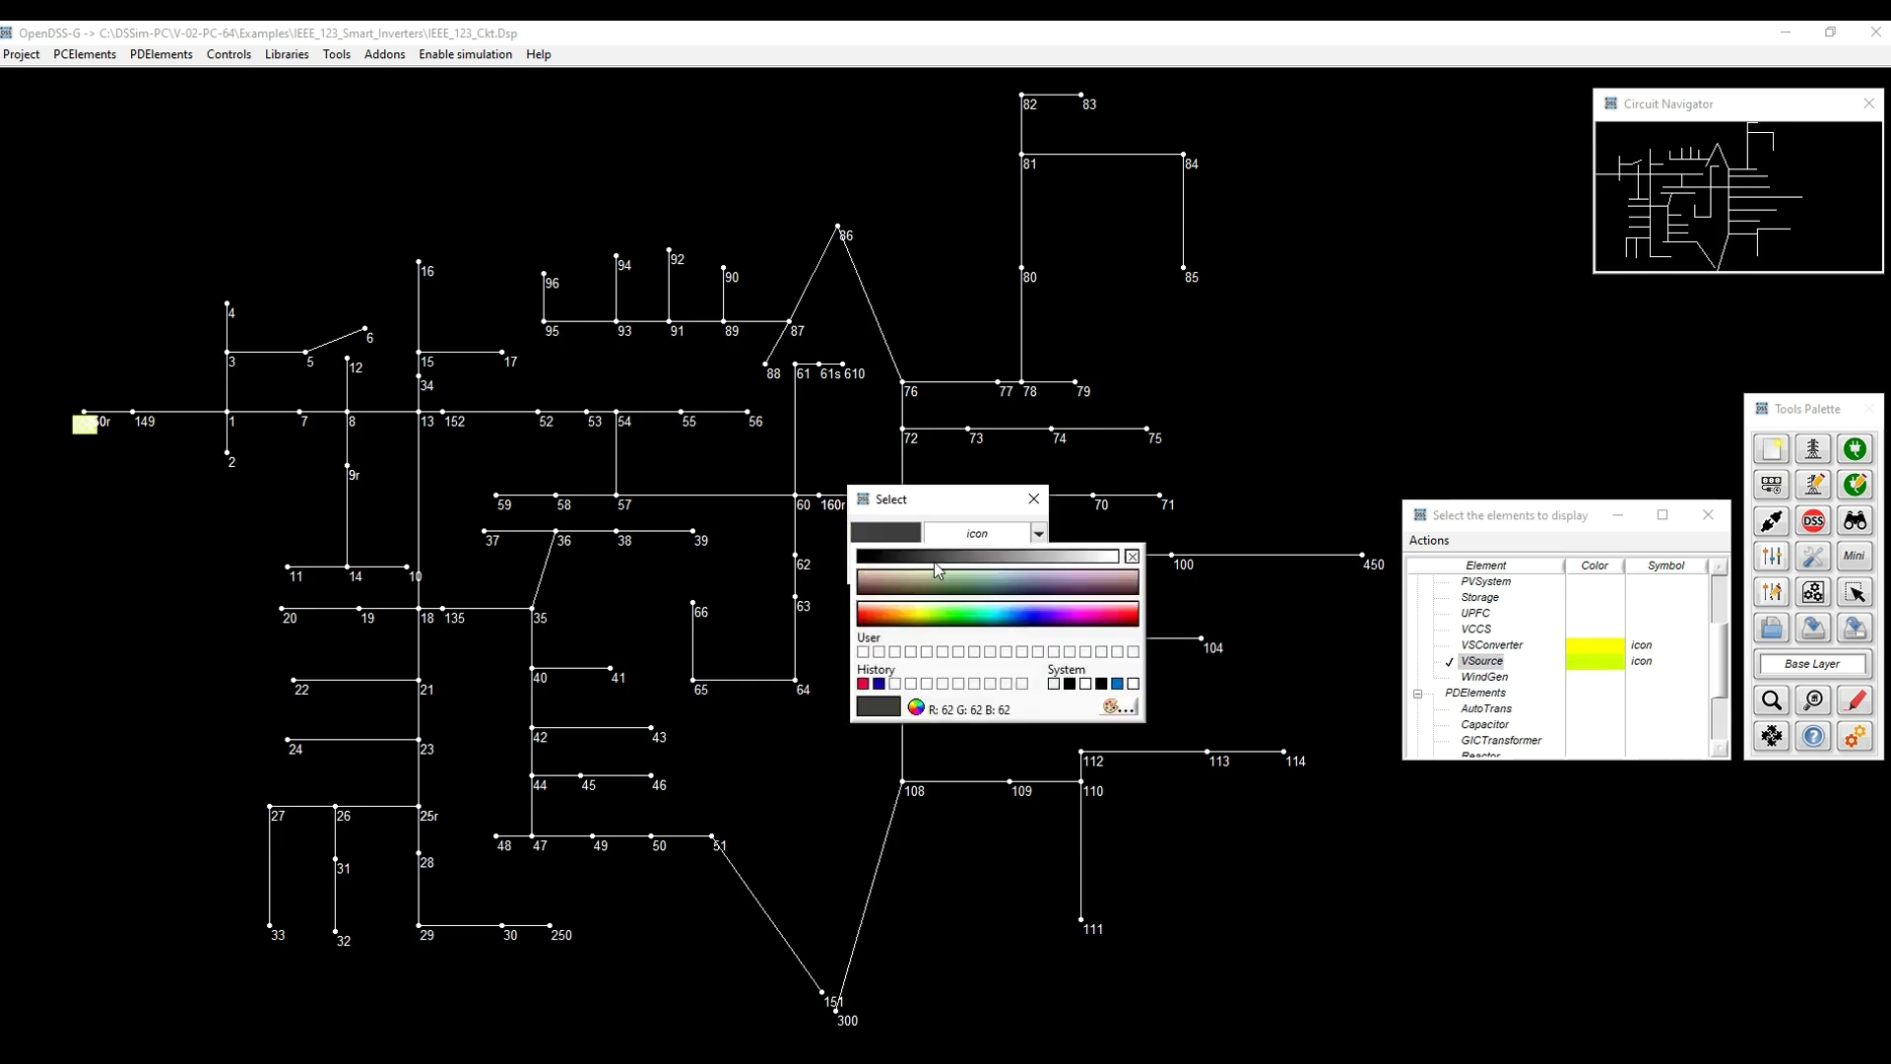
click(1034, 620)
click(880, 561)
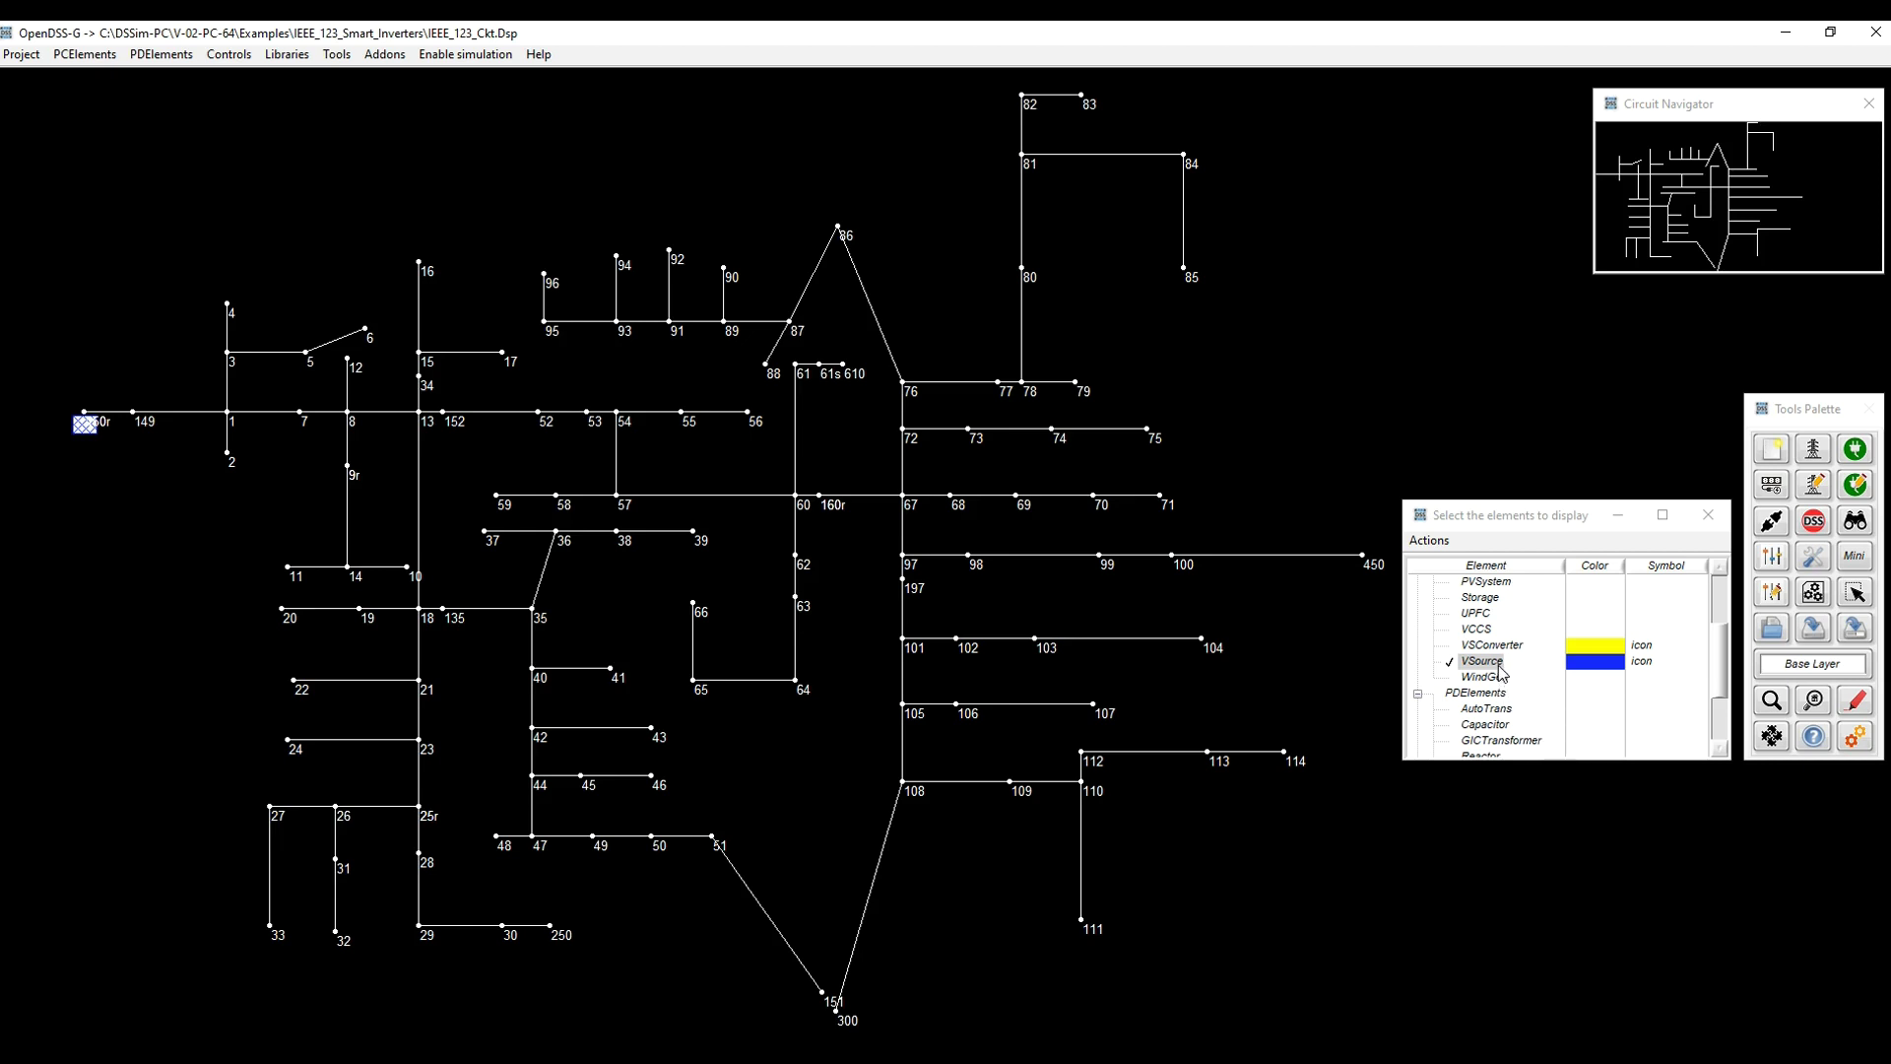
Show the PV systems on the map and colour them red
scroll(1501, 669, down, 2)
scroll(1499, 666, up, 3)
click(1480, 630)
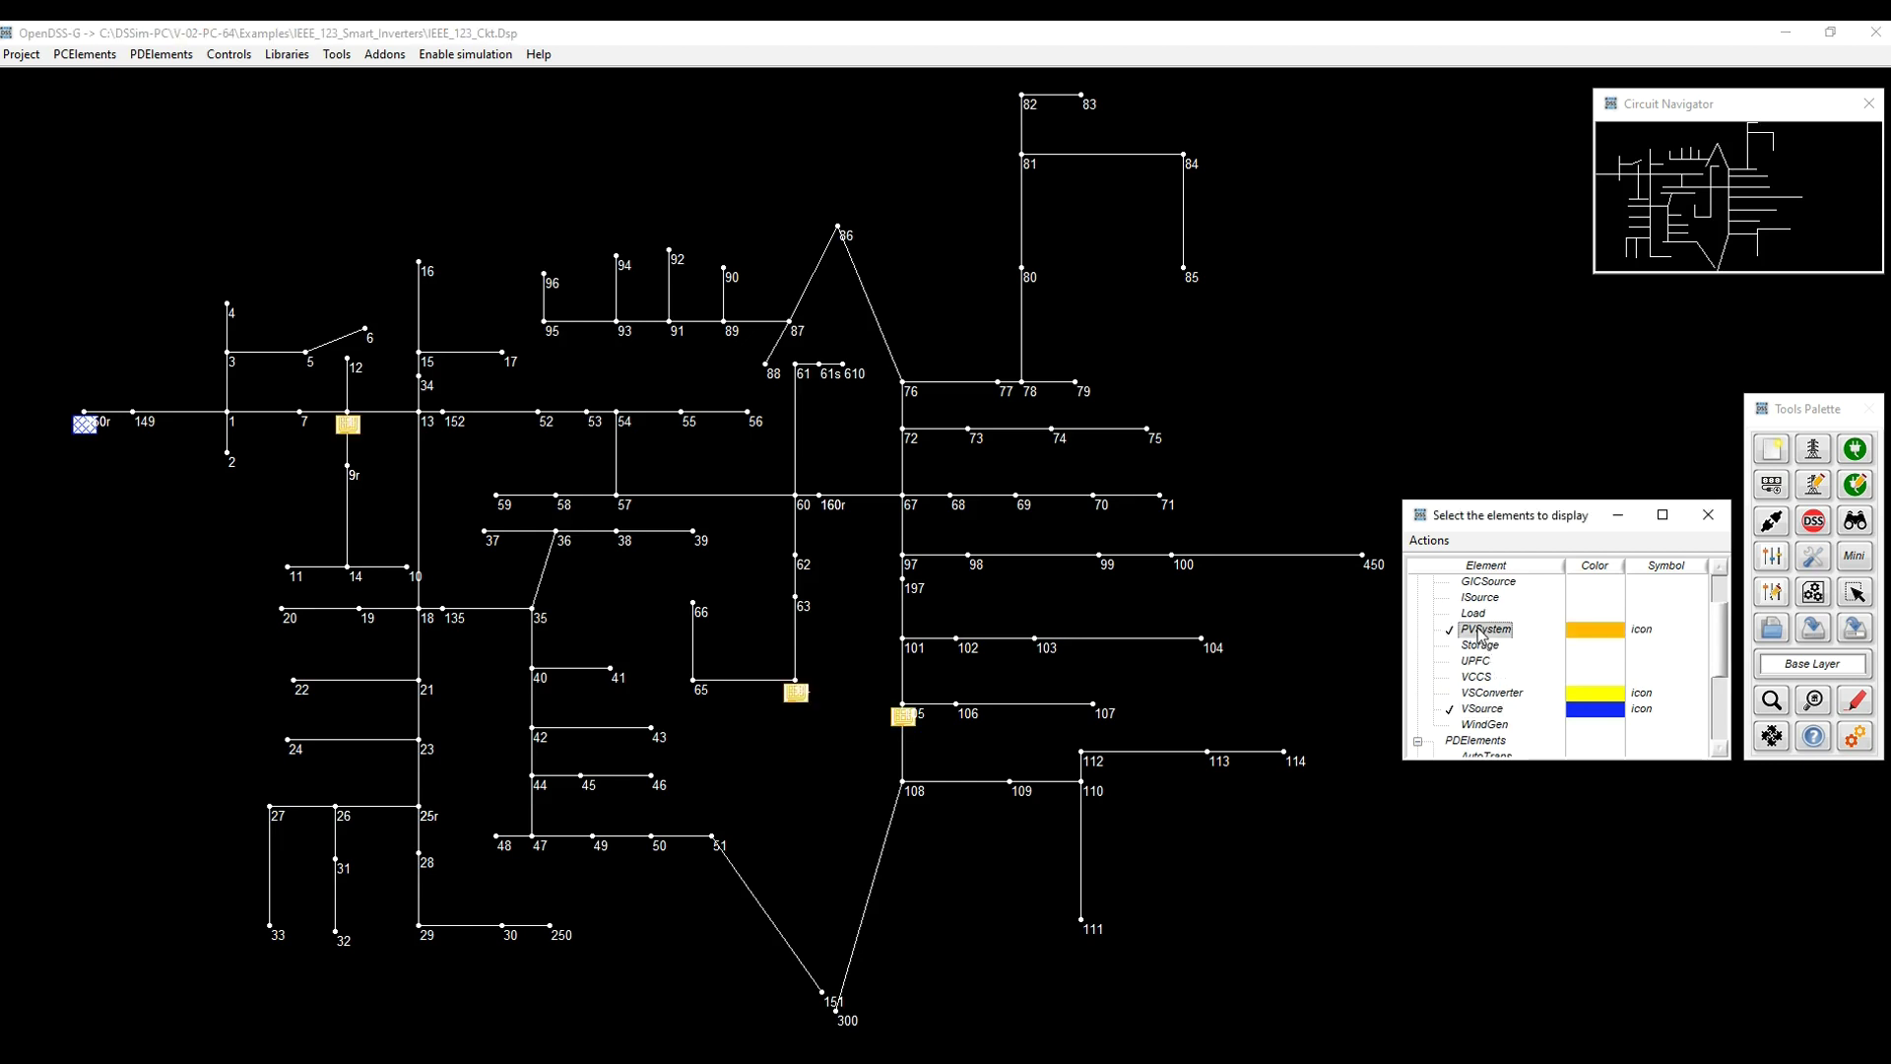
right_click(1480, 632)
click(1525, 674)
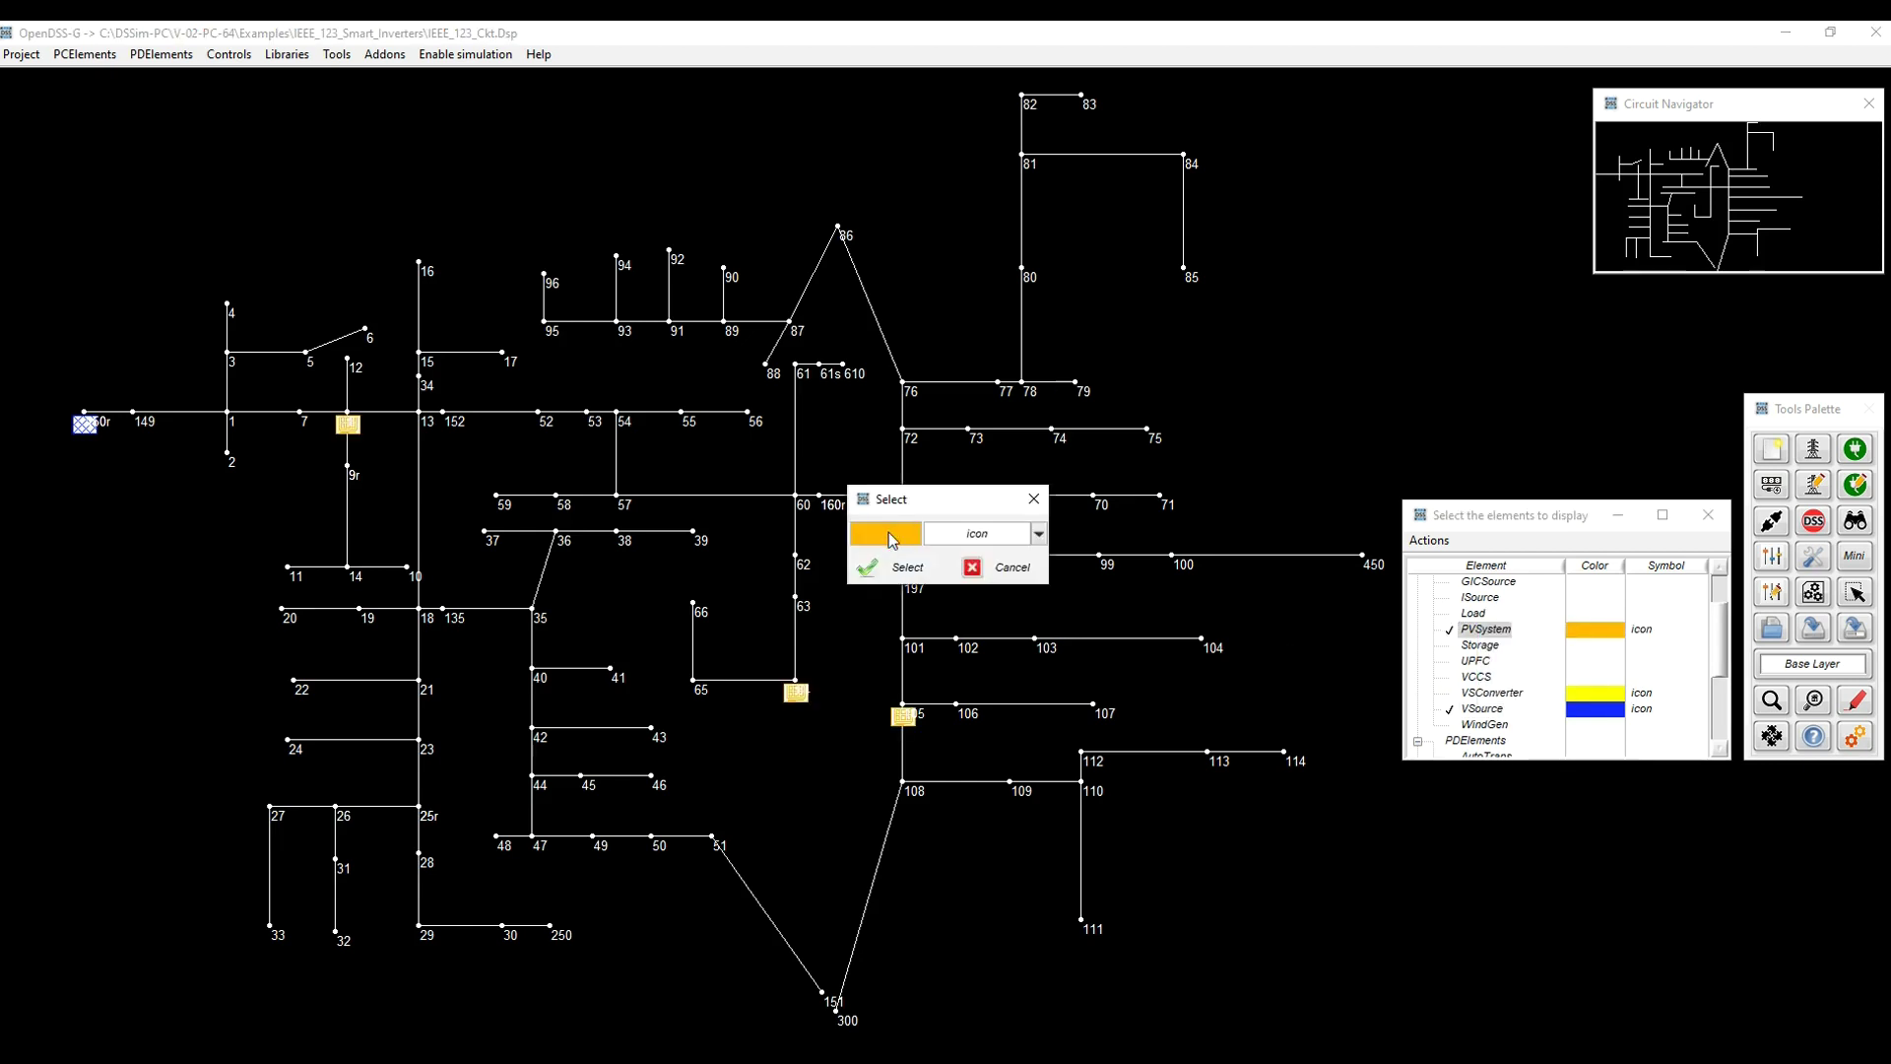
click(889, 537)
click(1135, 622)
click(896, 567)
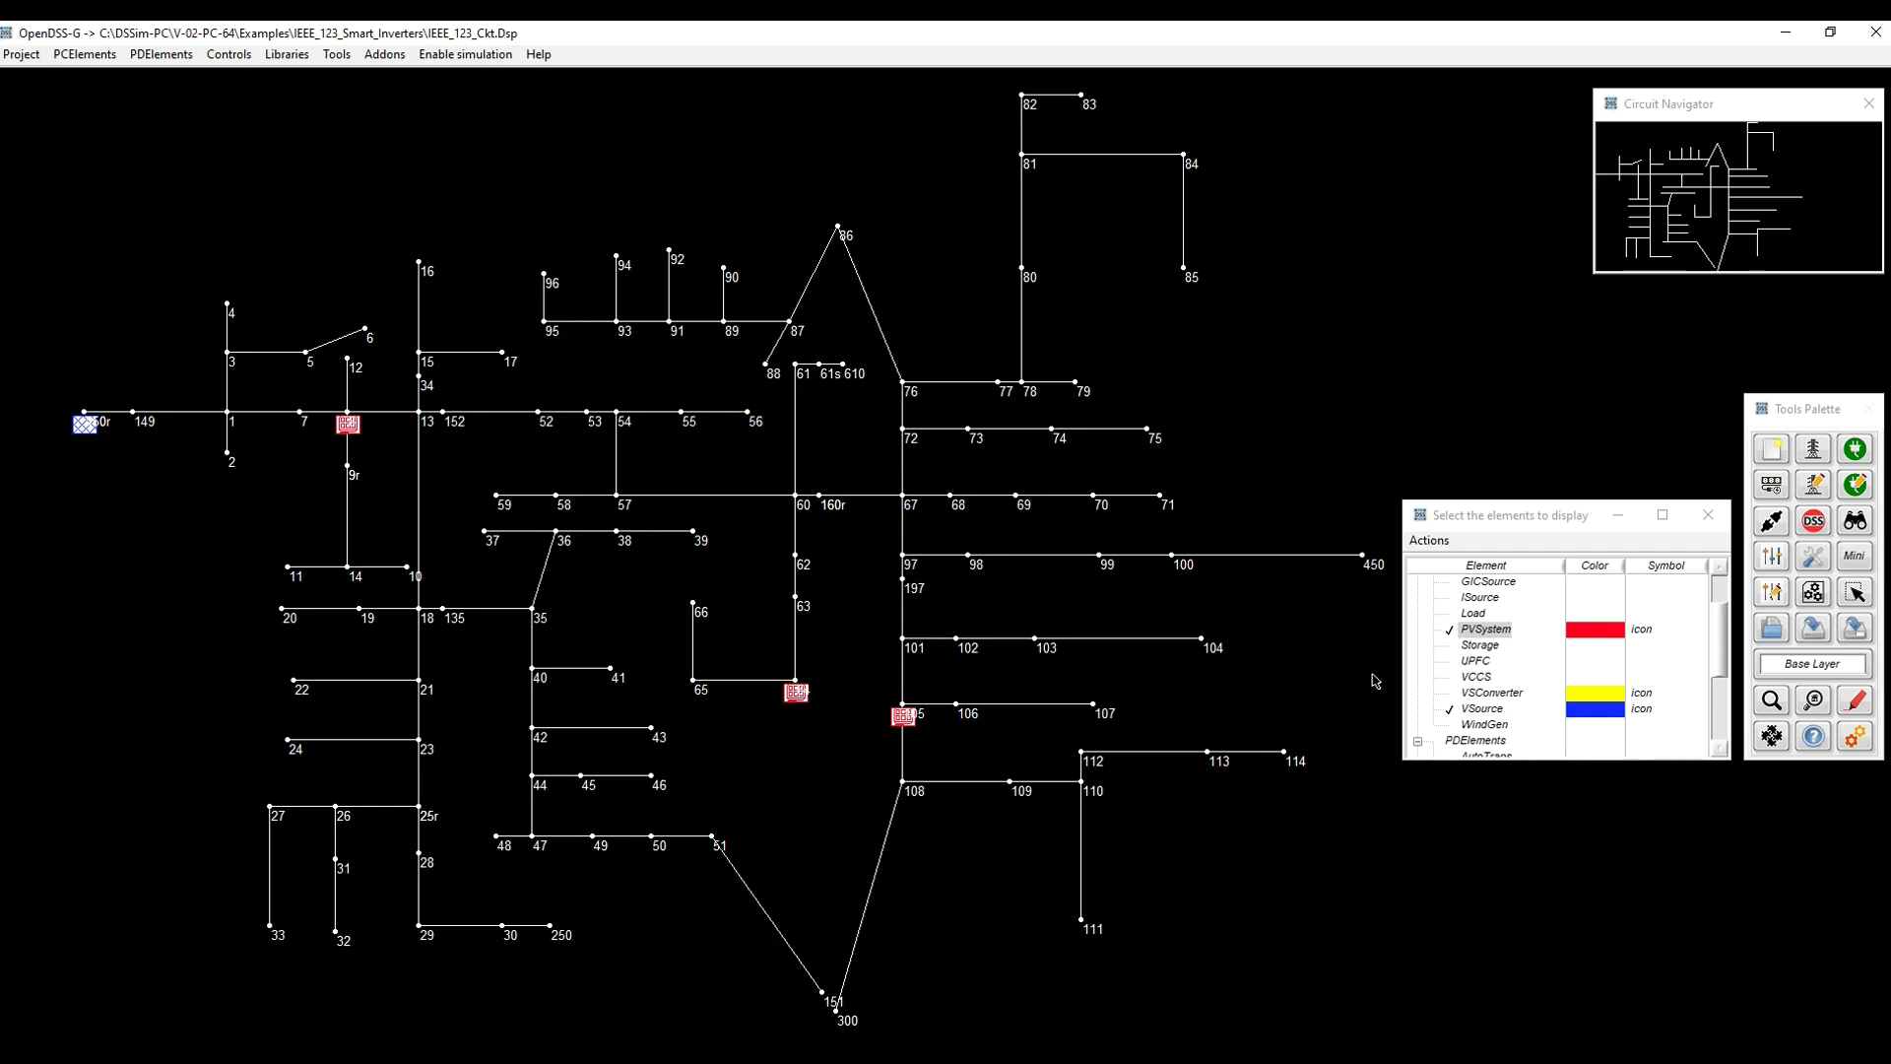
Show transformers, display capacitors in orange, and close the element display dialog
scroll(1515, 663, up, 2)
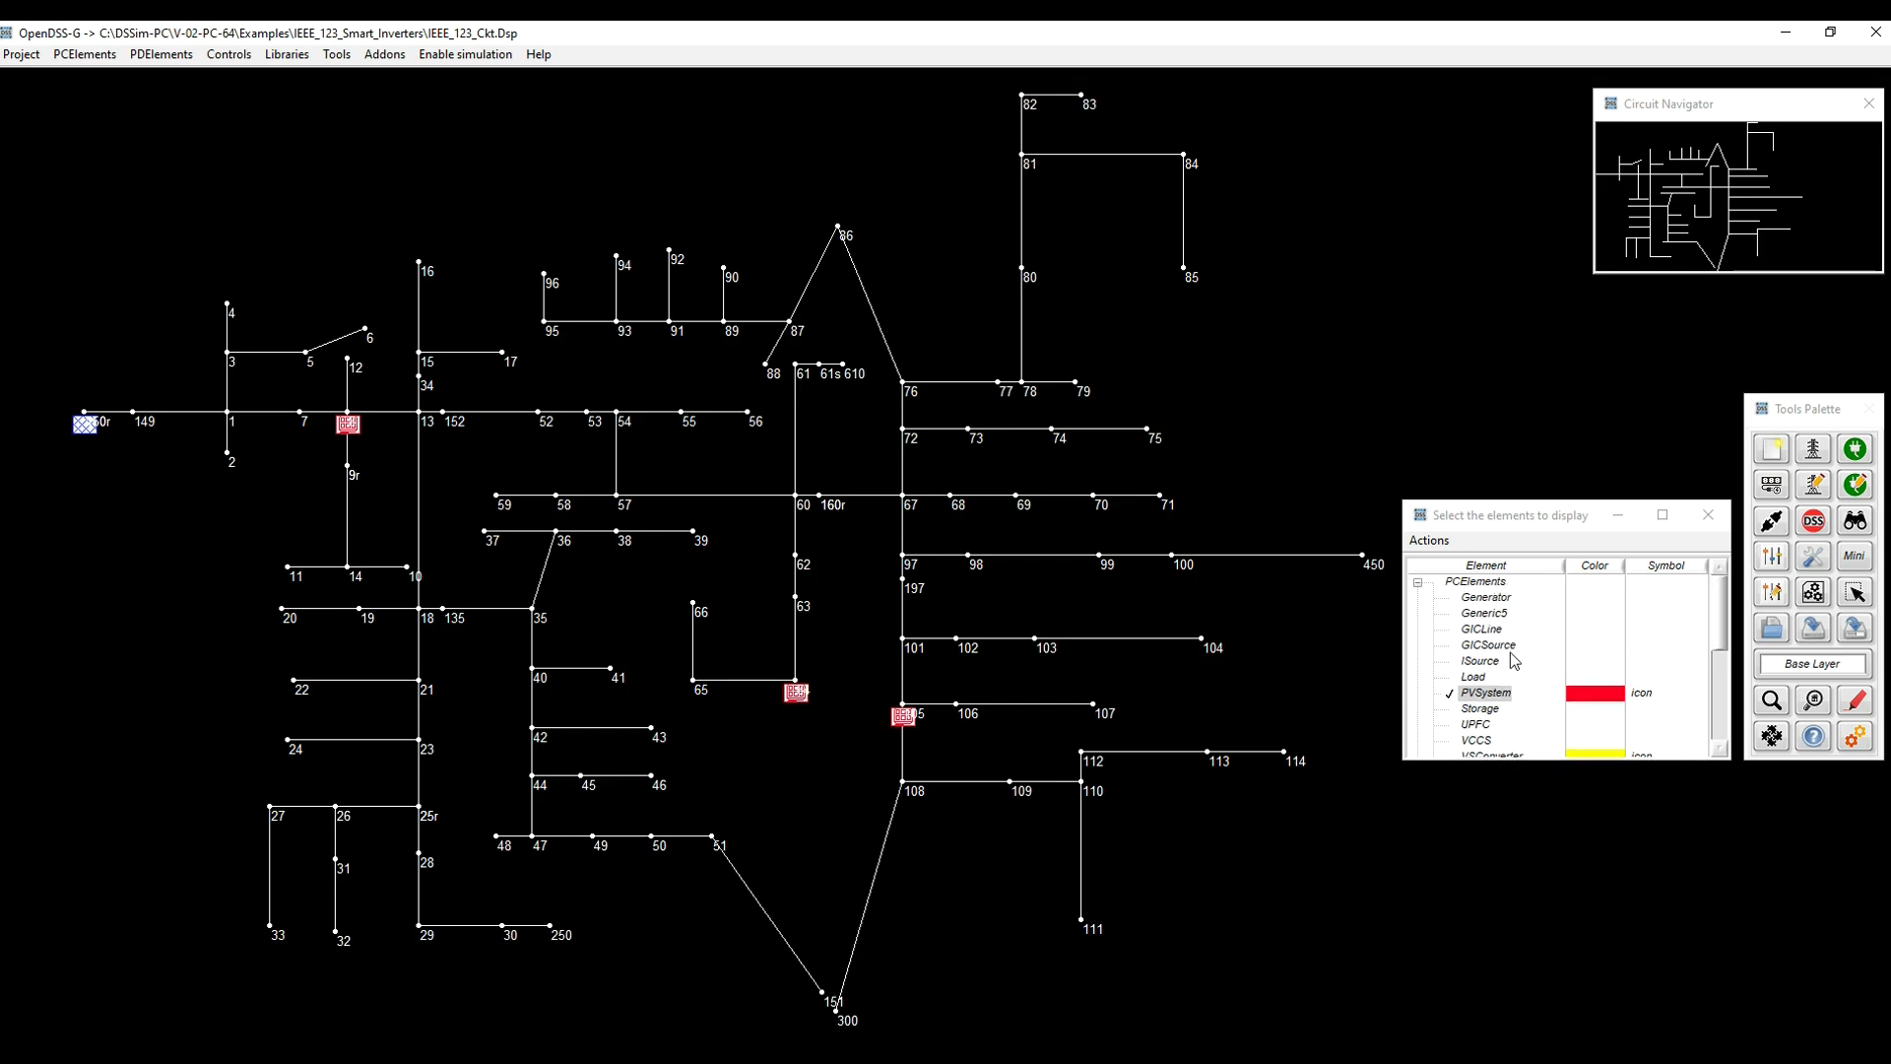
scroll(1514, 661, down, 4)
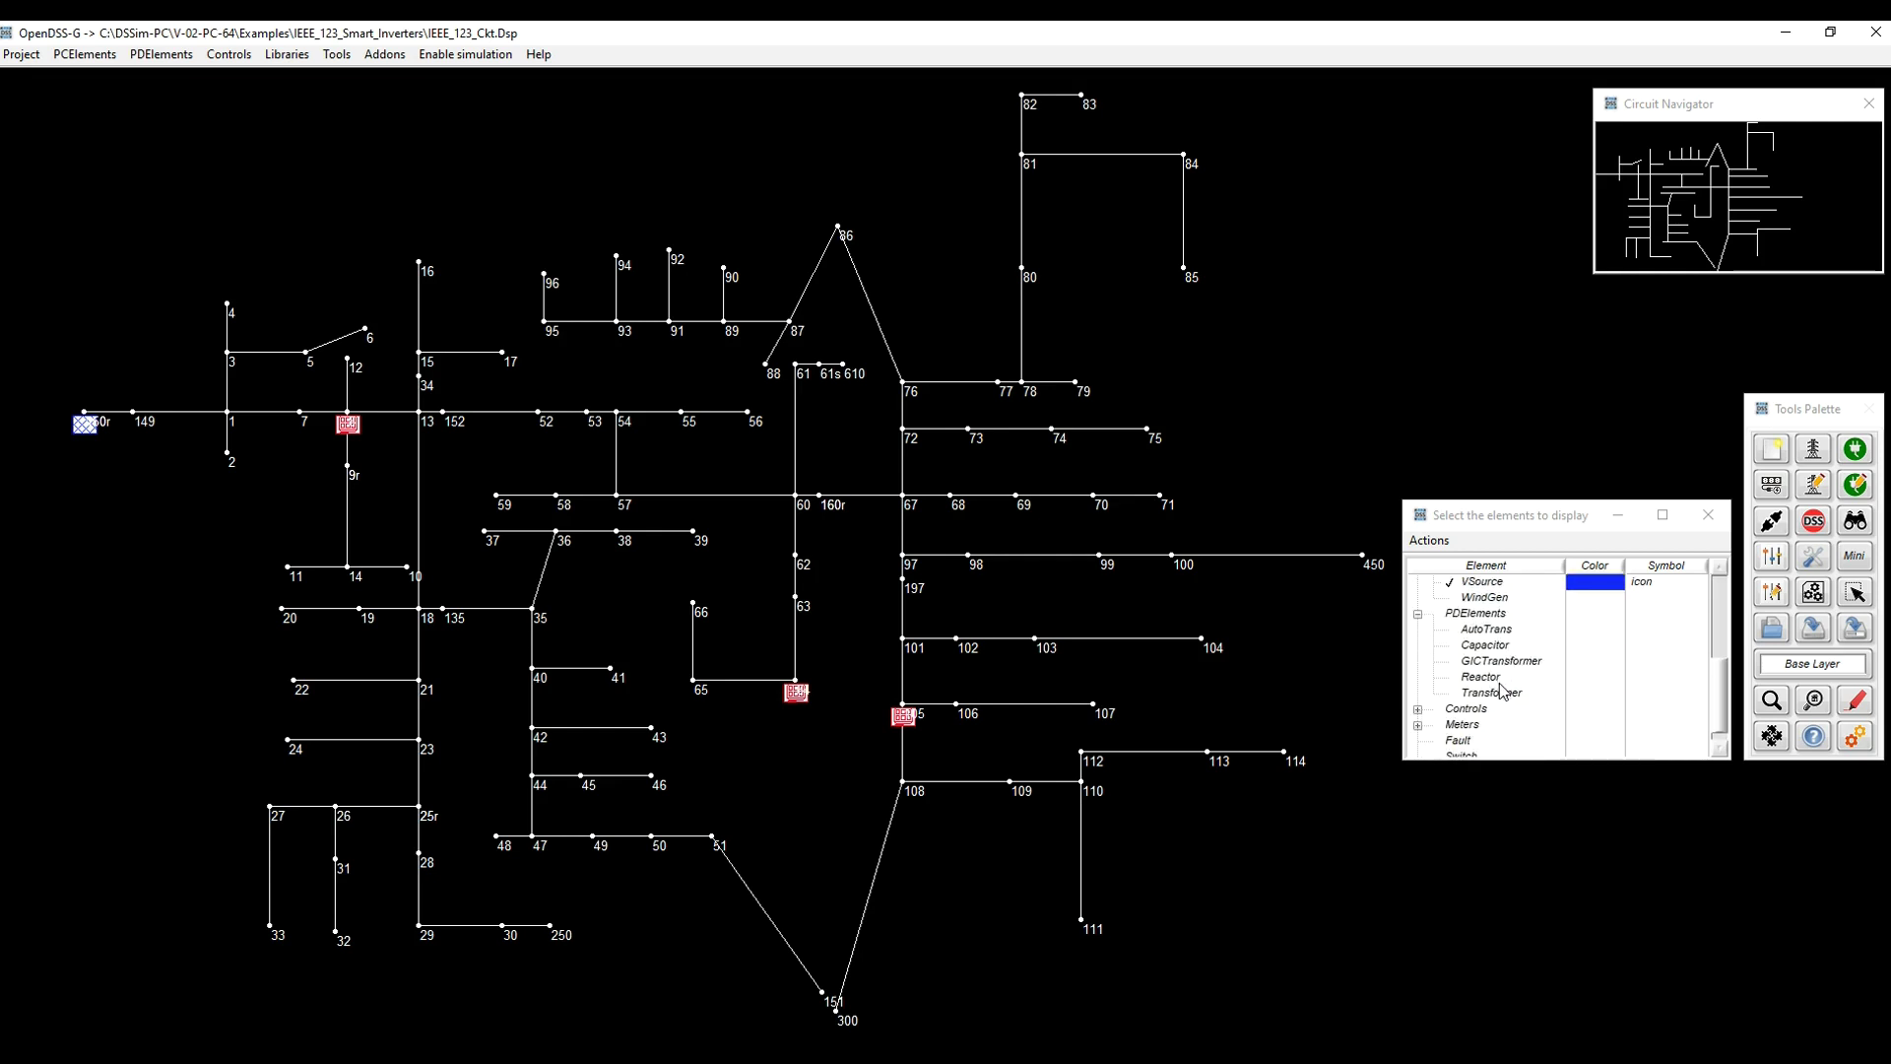
click(1494, 695)
click(1494, 694)
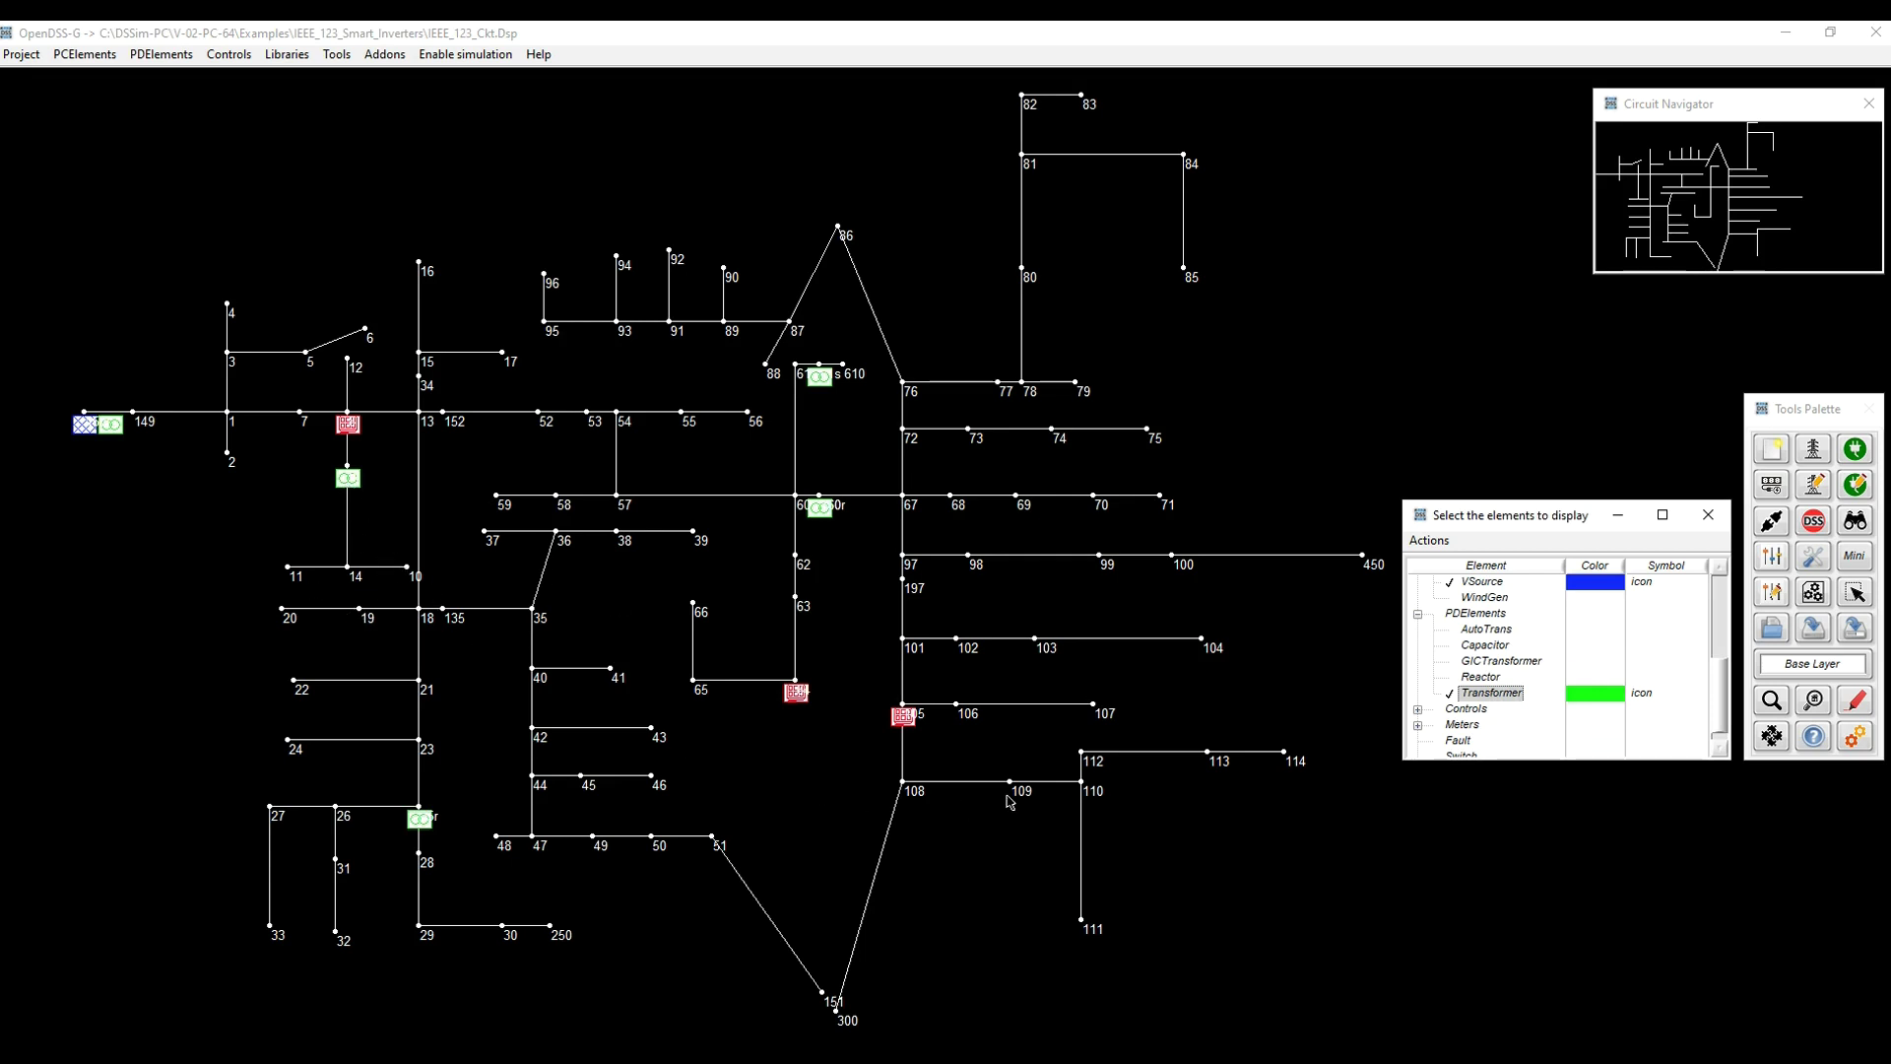
click(1486, 647)
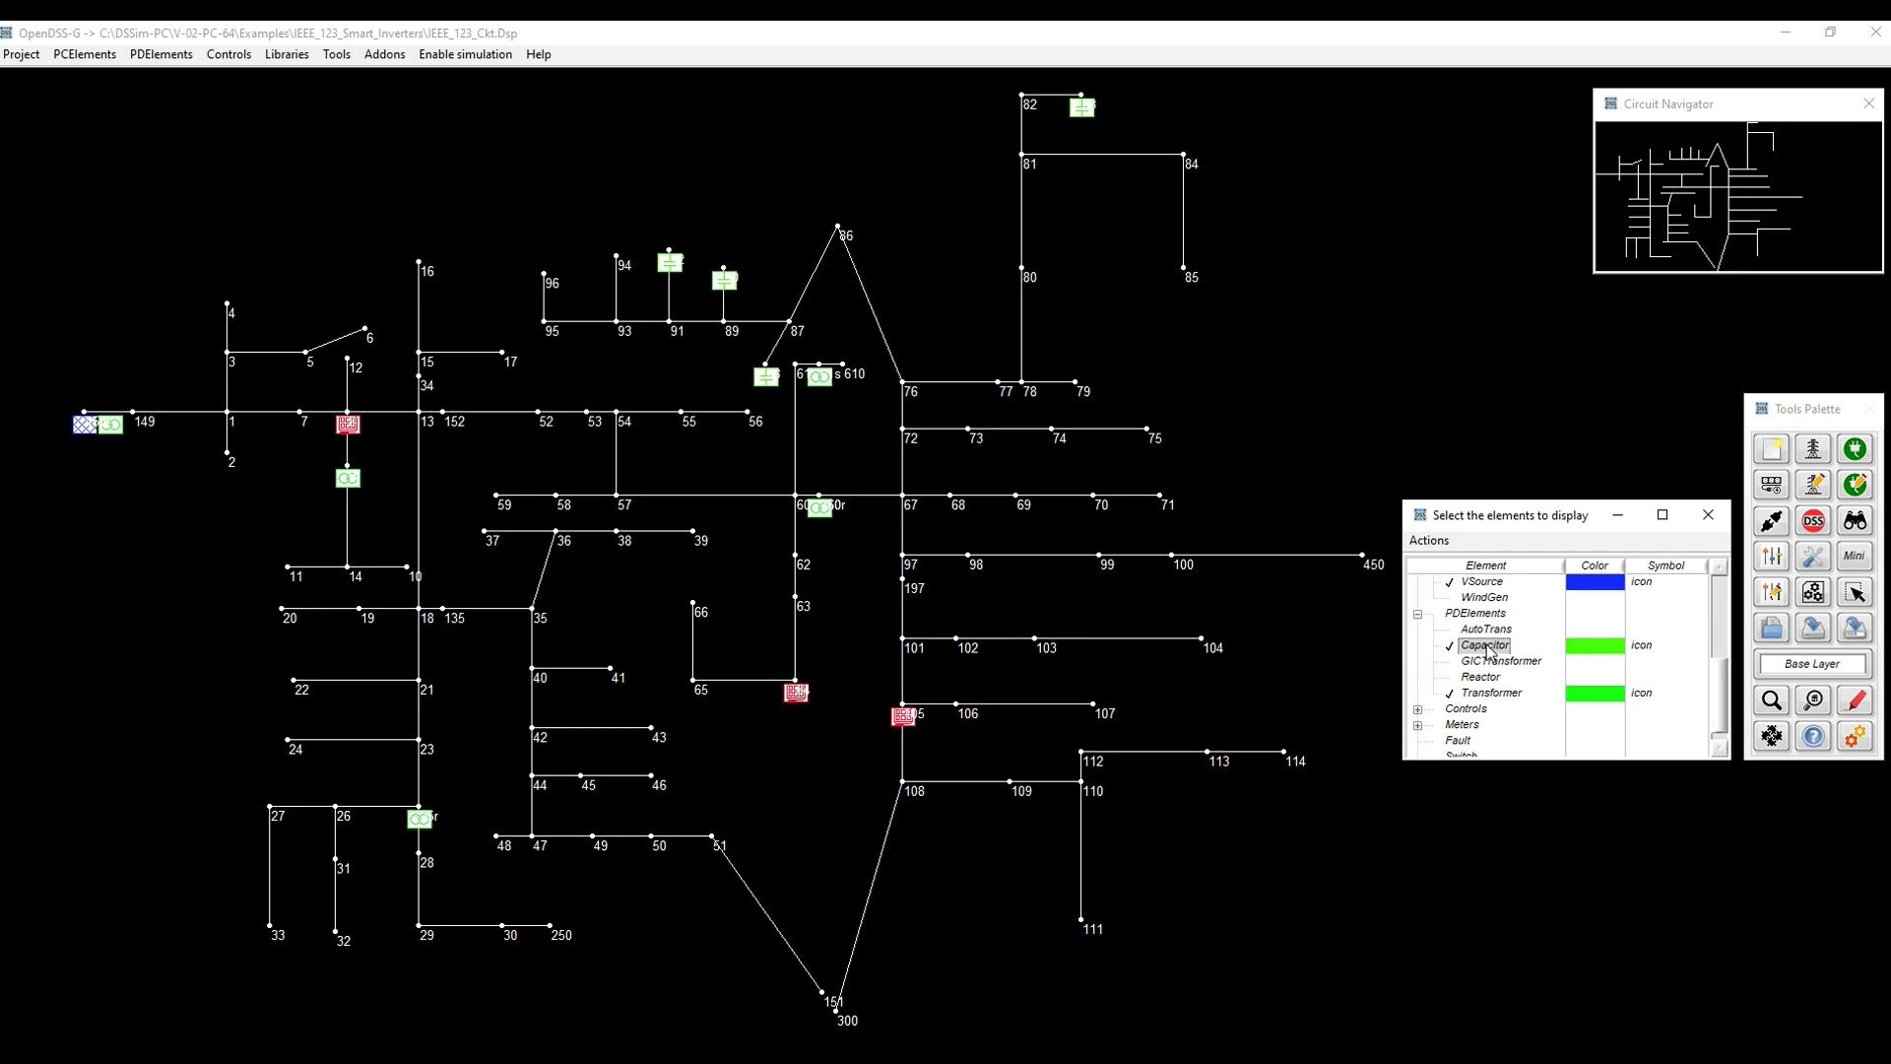
right_click(1486, 647)
click(1536, 685)
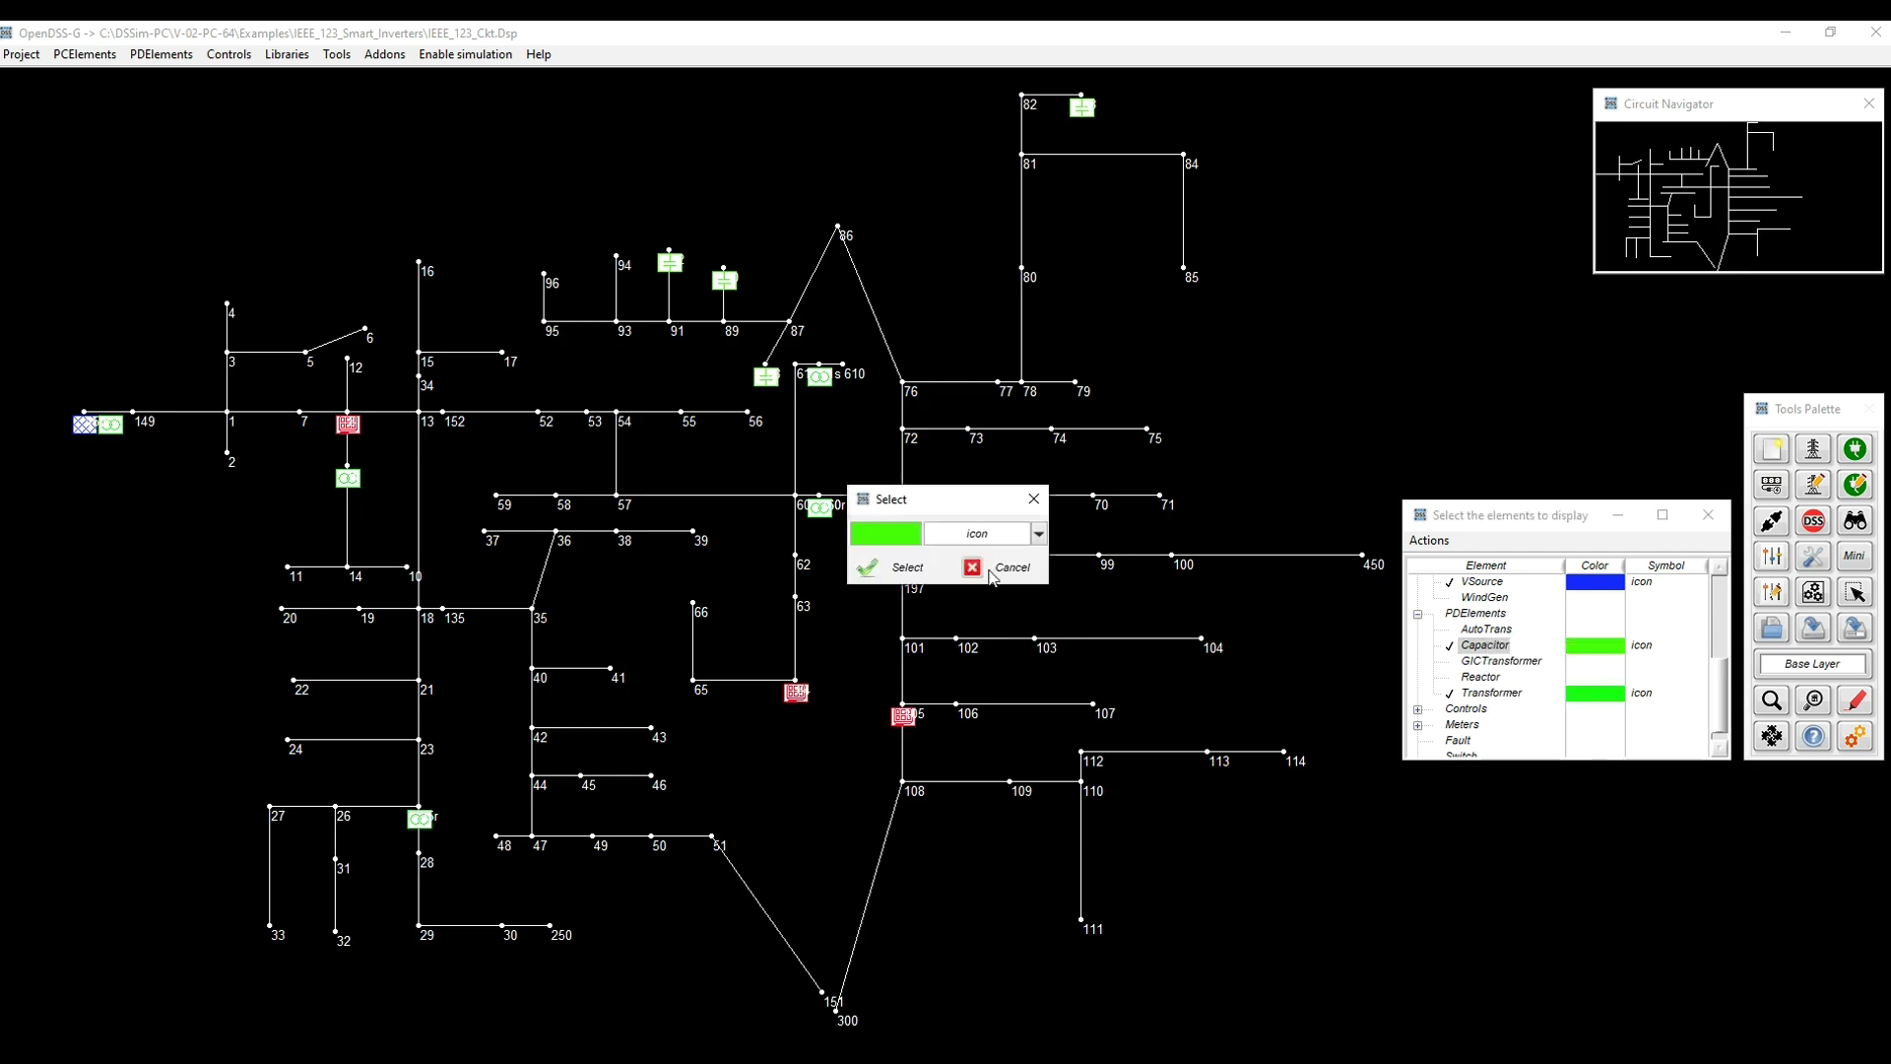
click(890, 533)
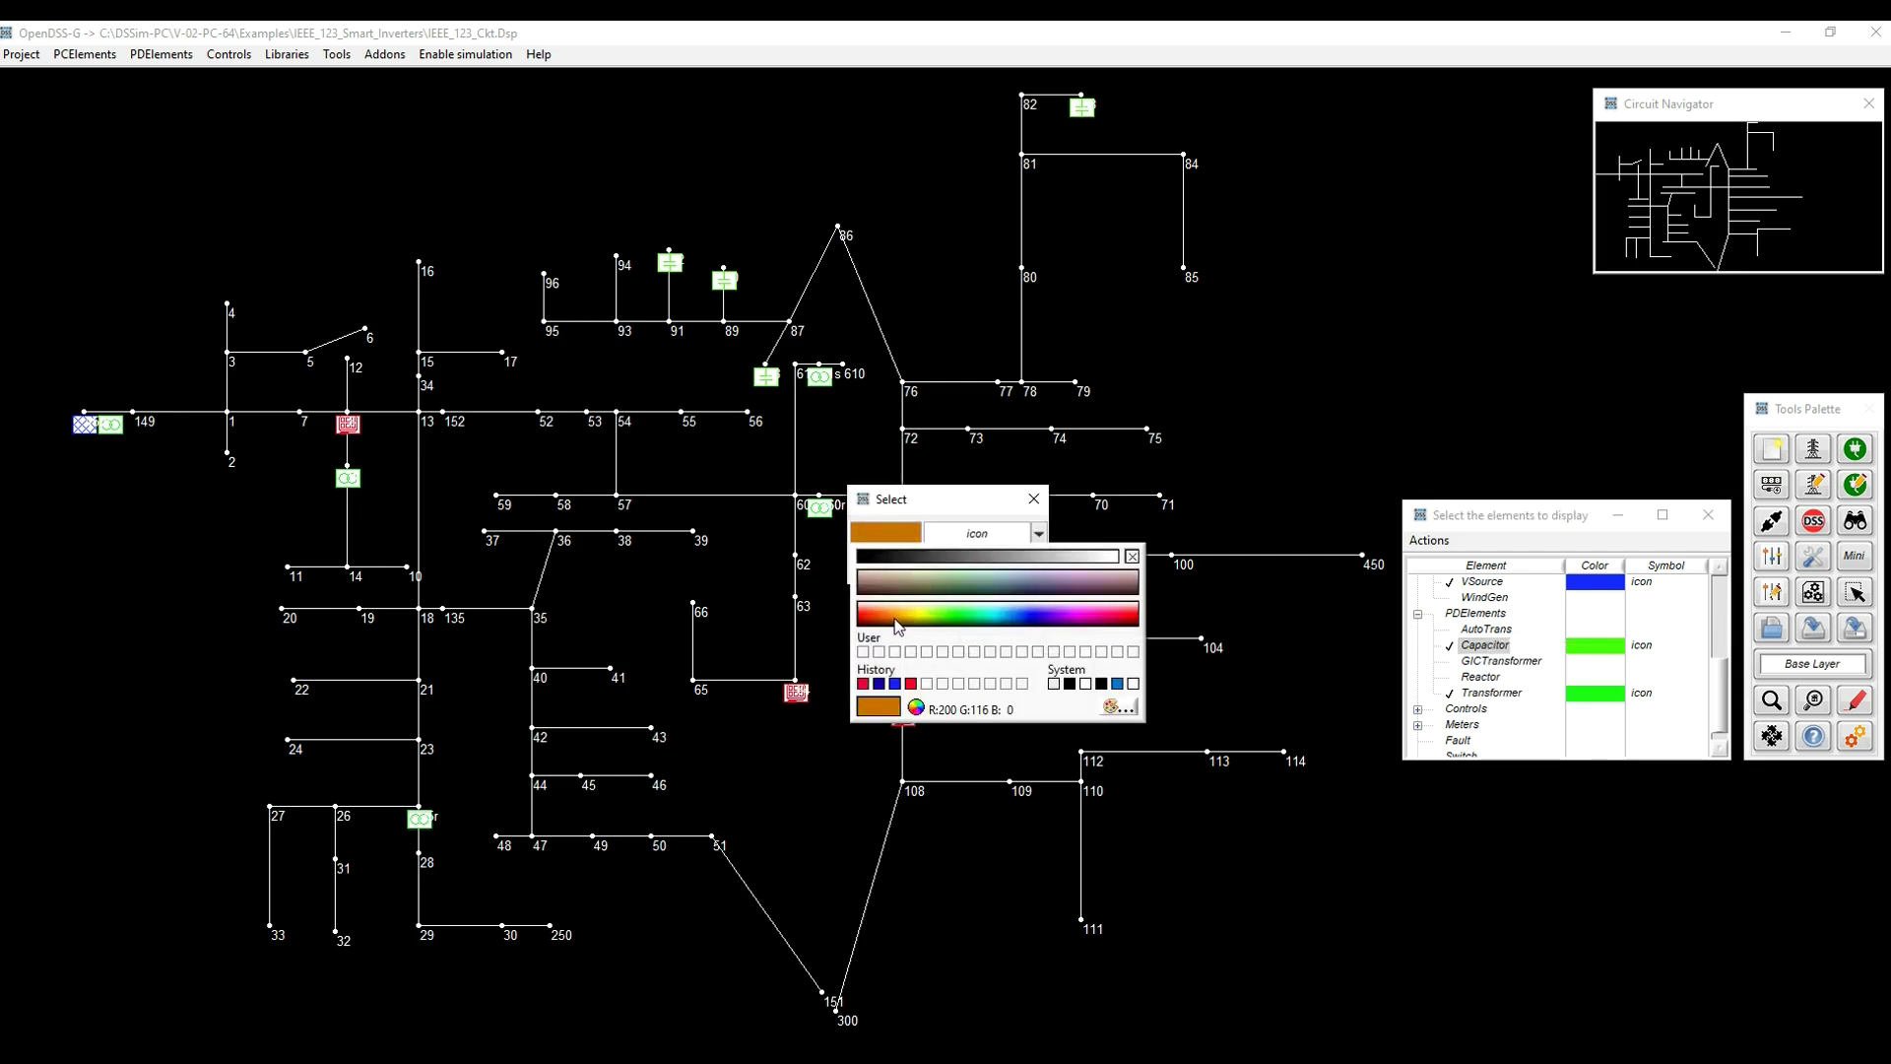
click(881, 625)
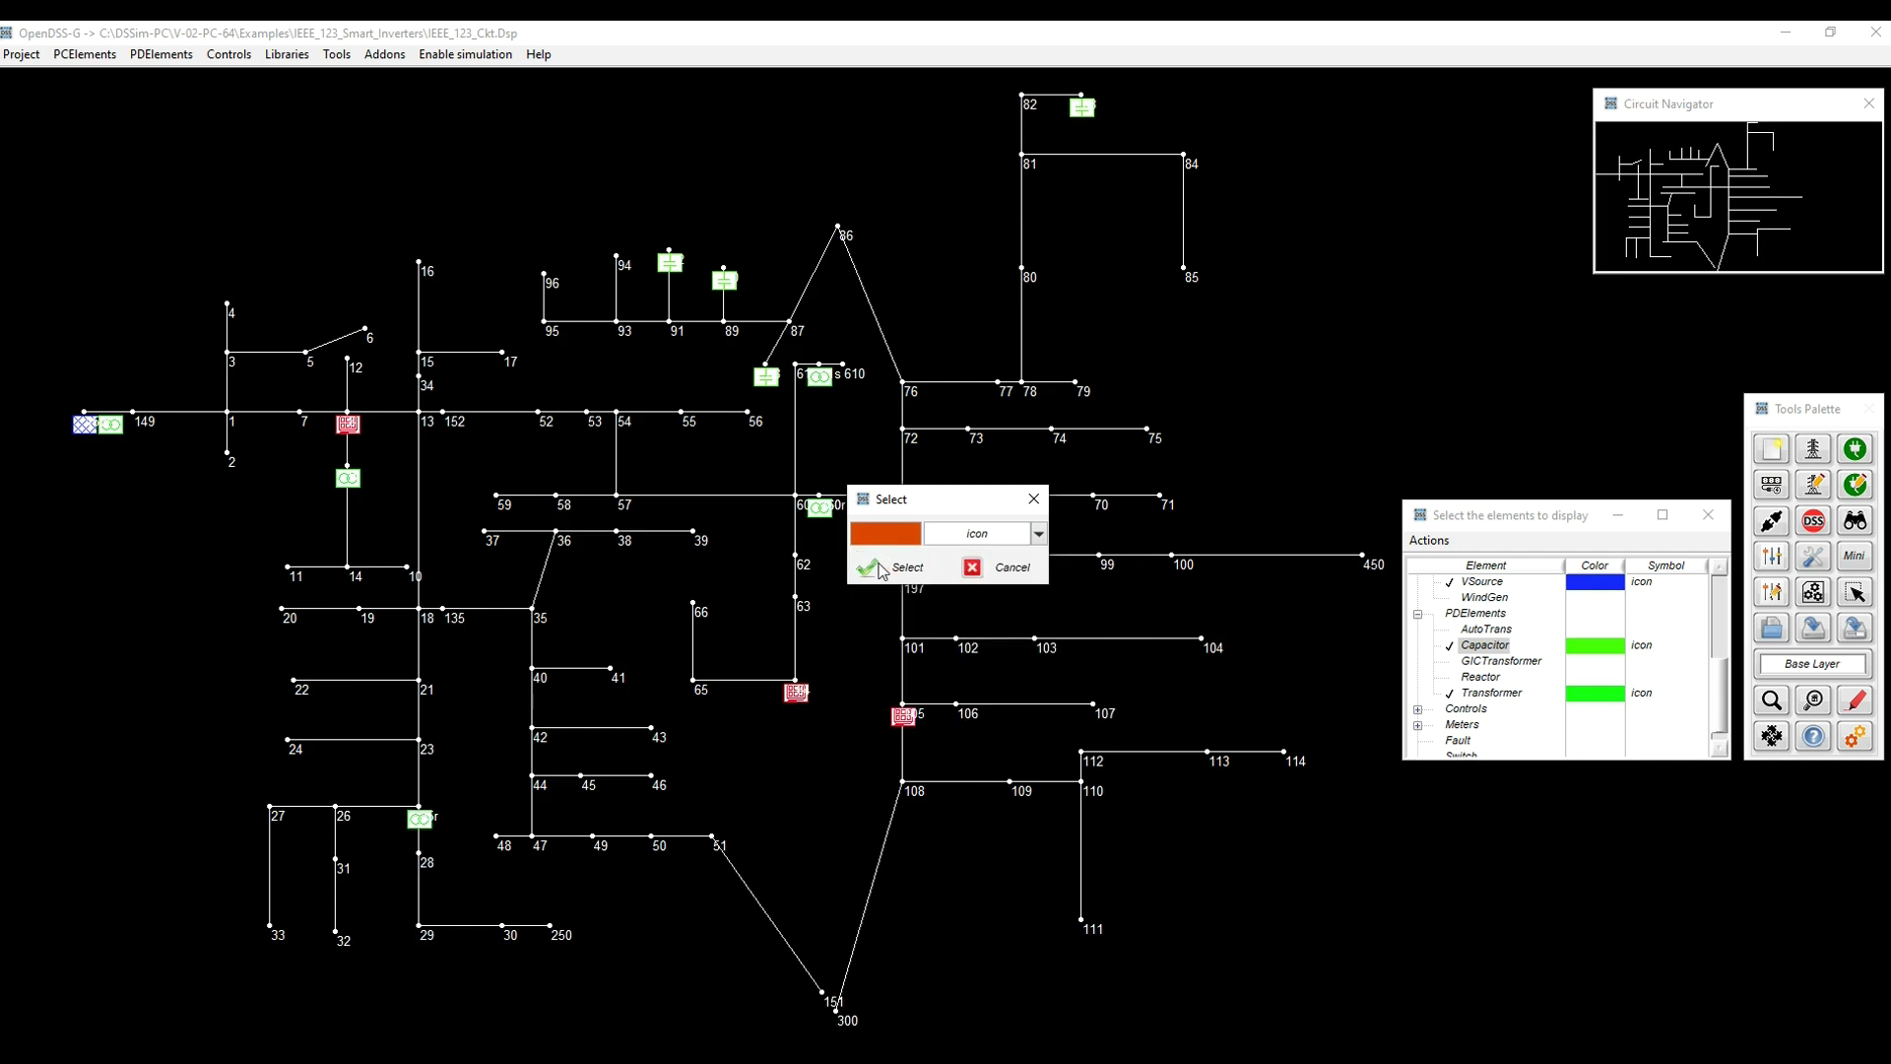
click(883, 567)
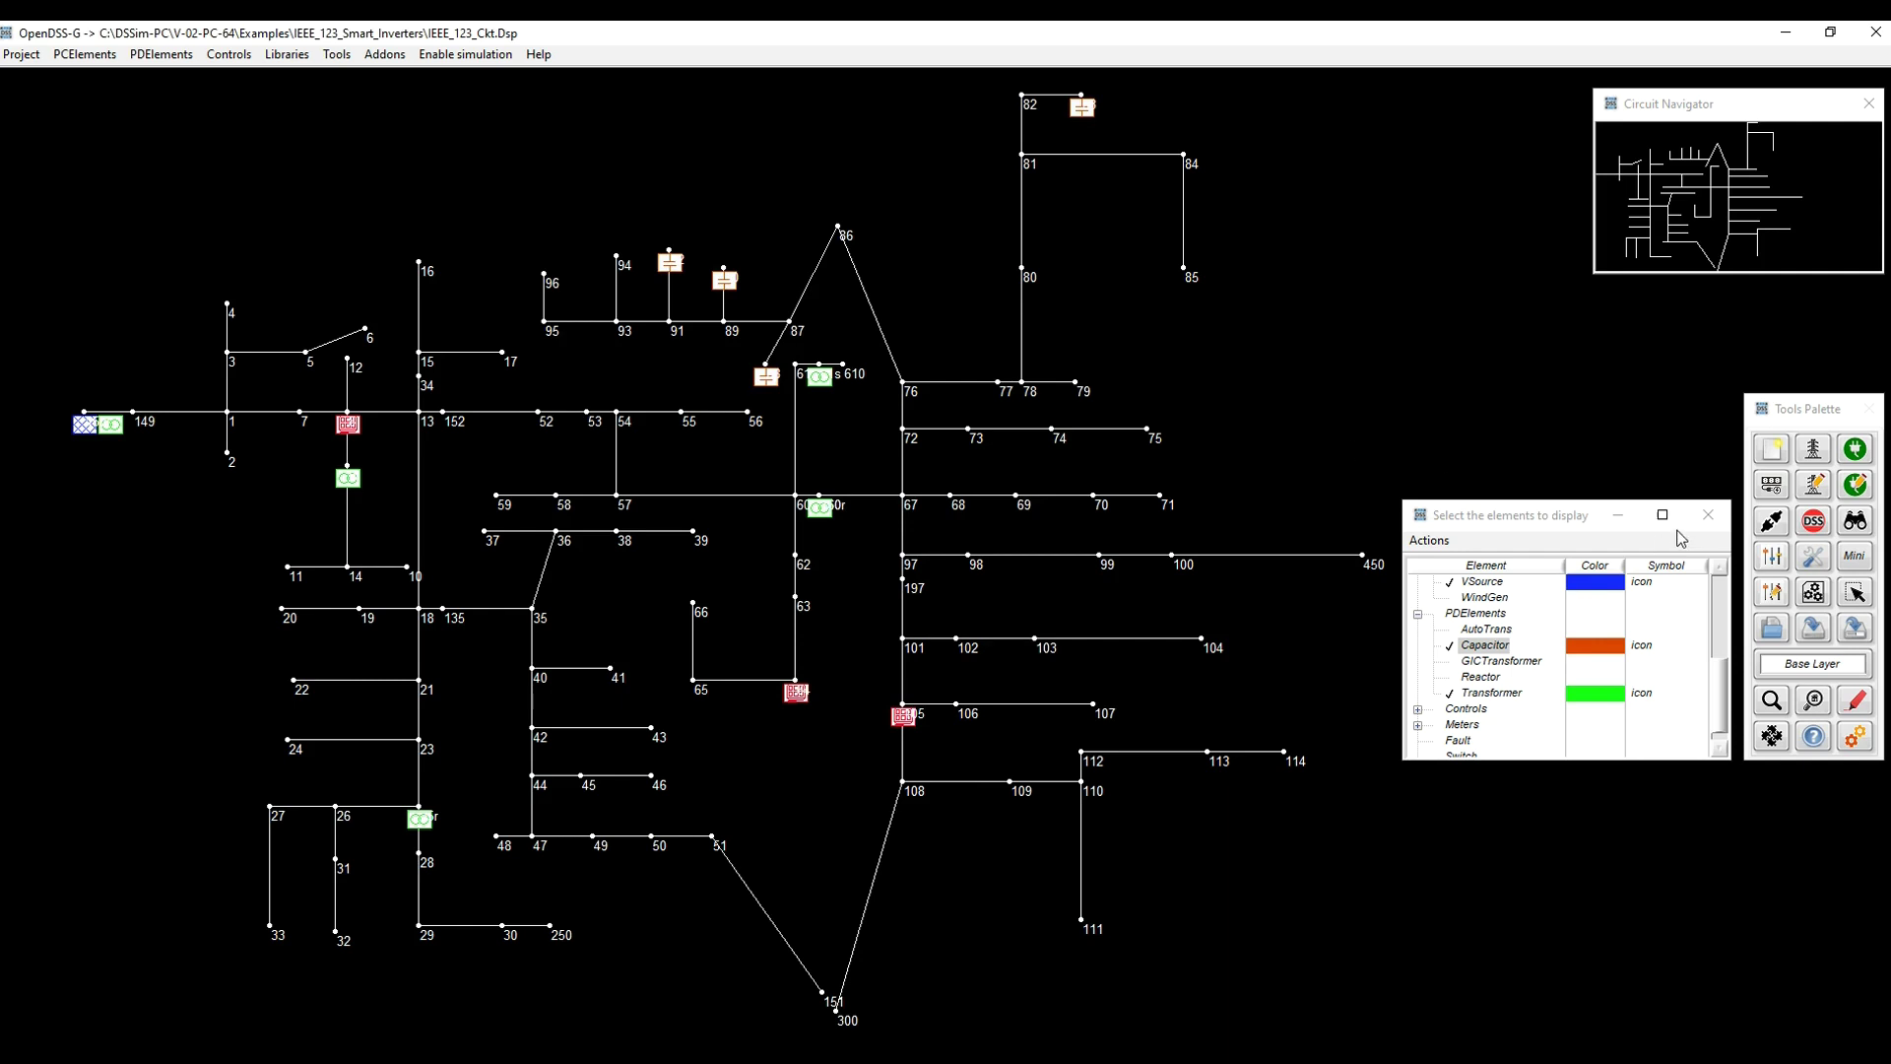
click(1708, 515)
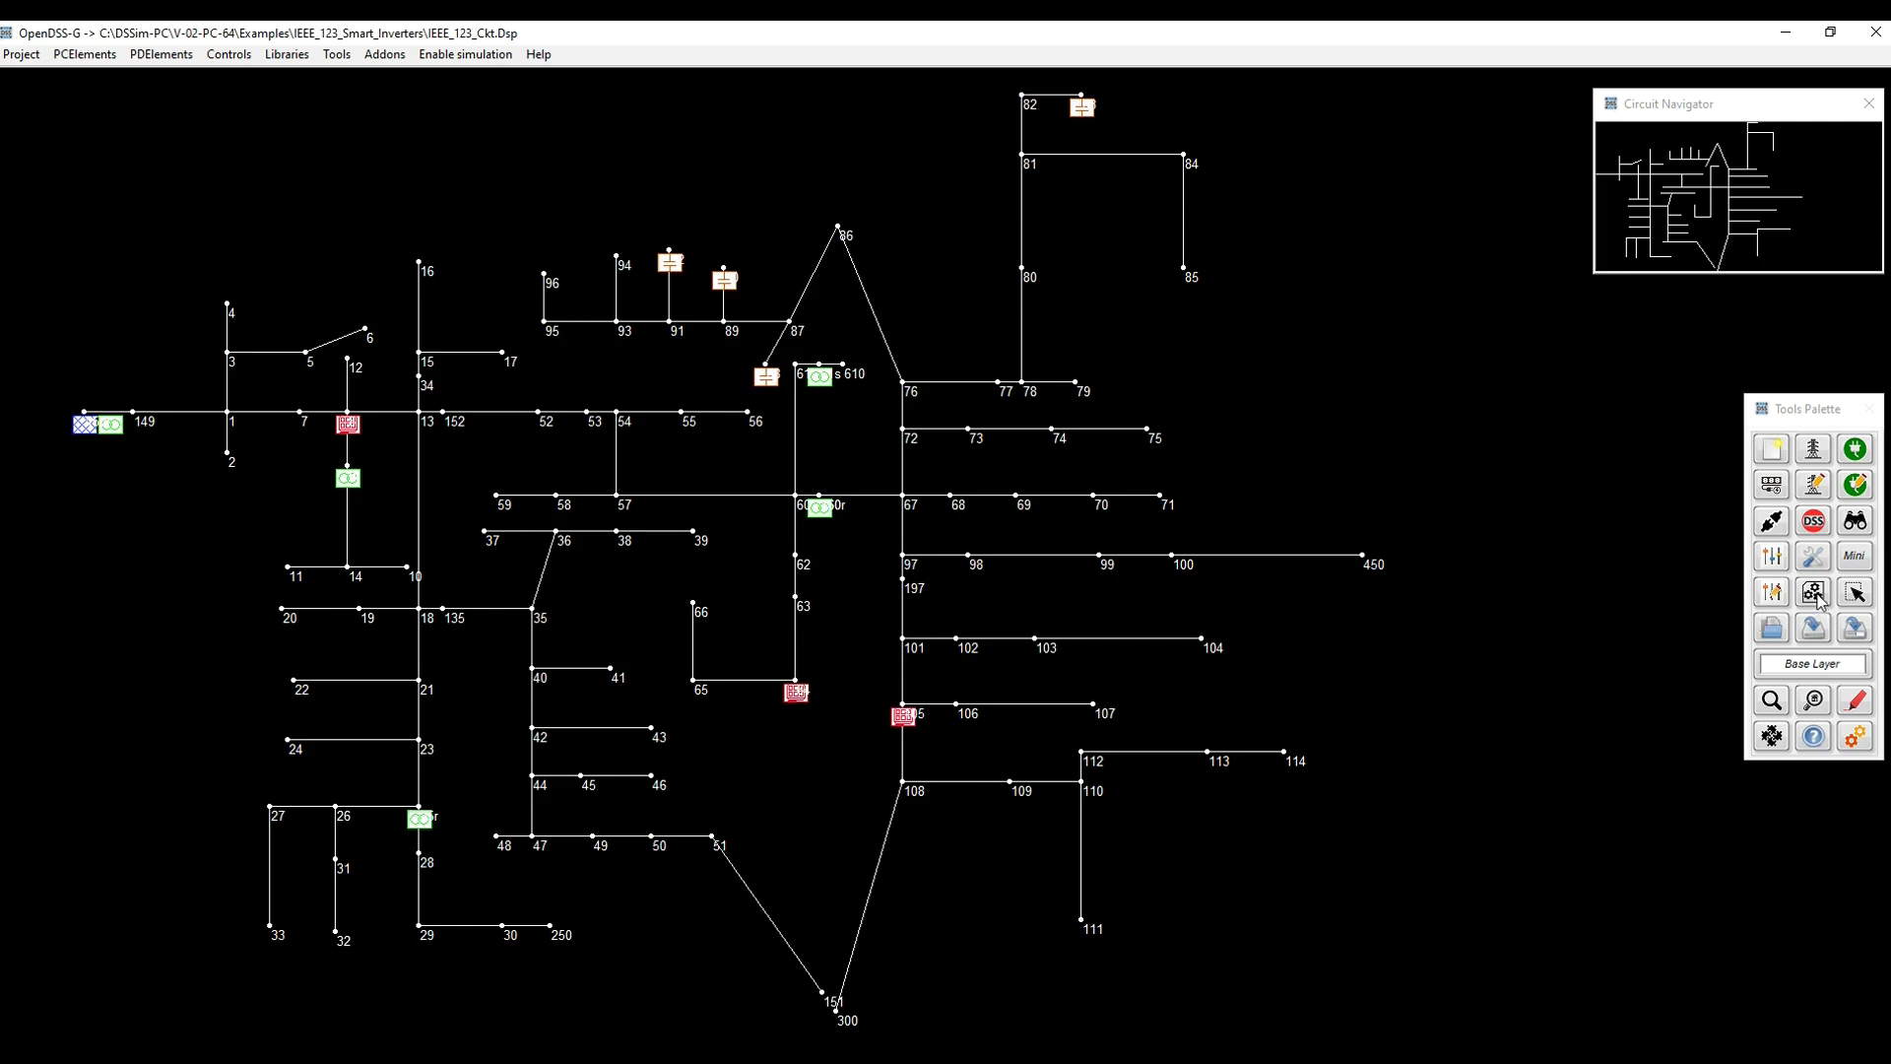
click(1815, 593)
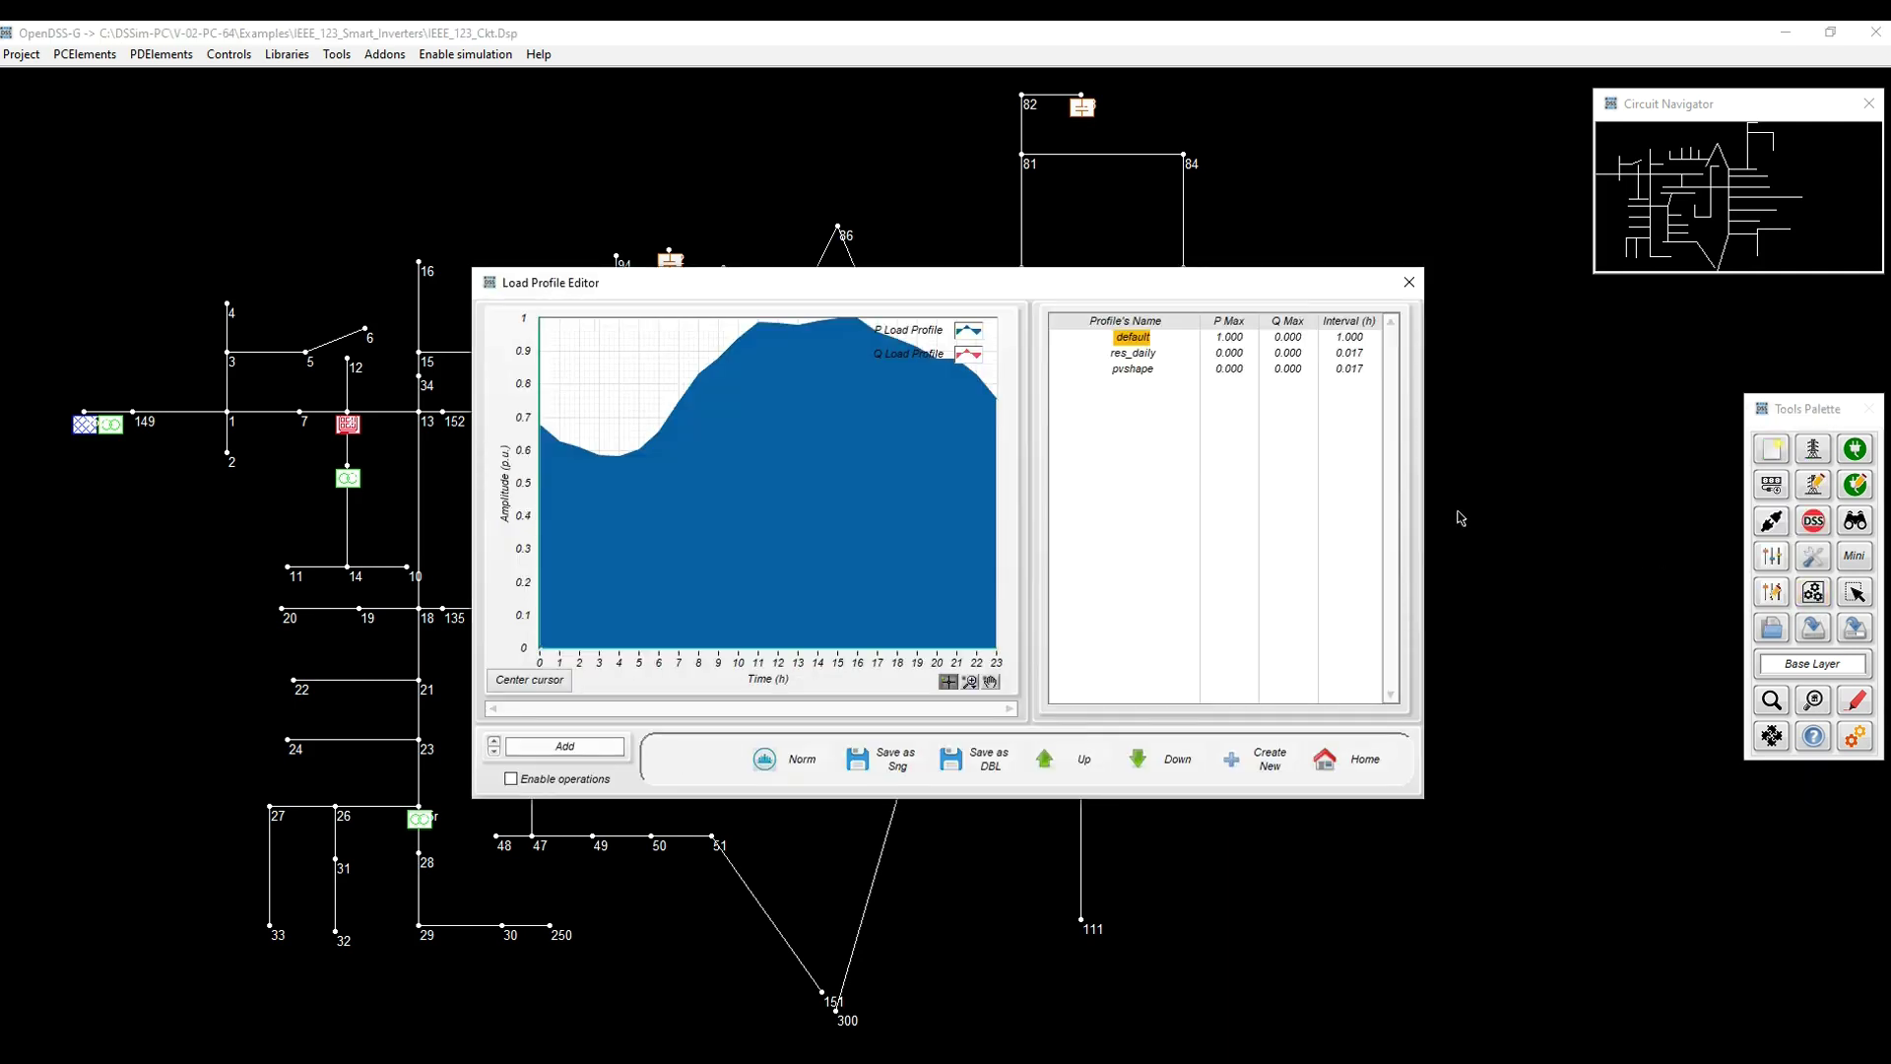
click(1134, 370)
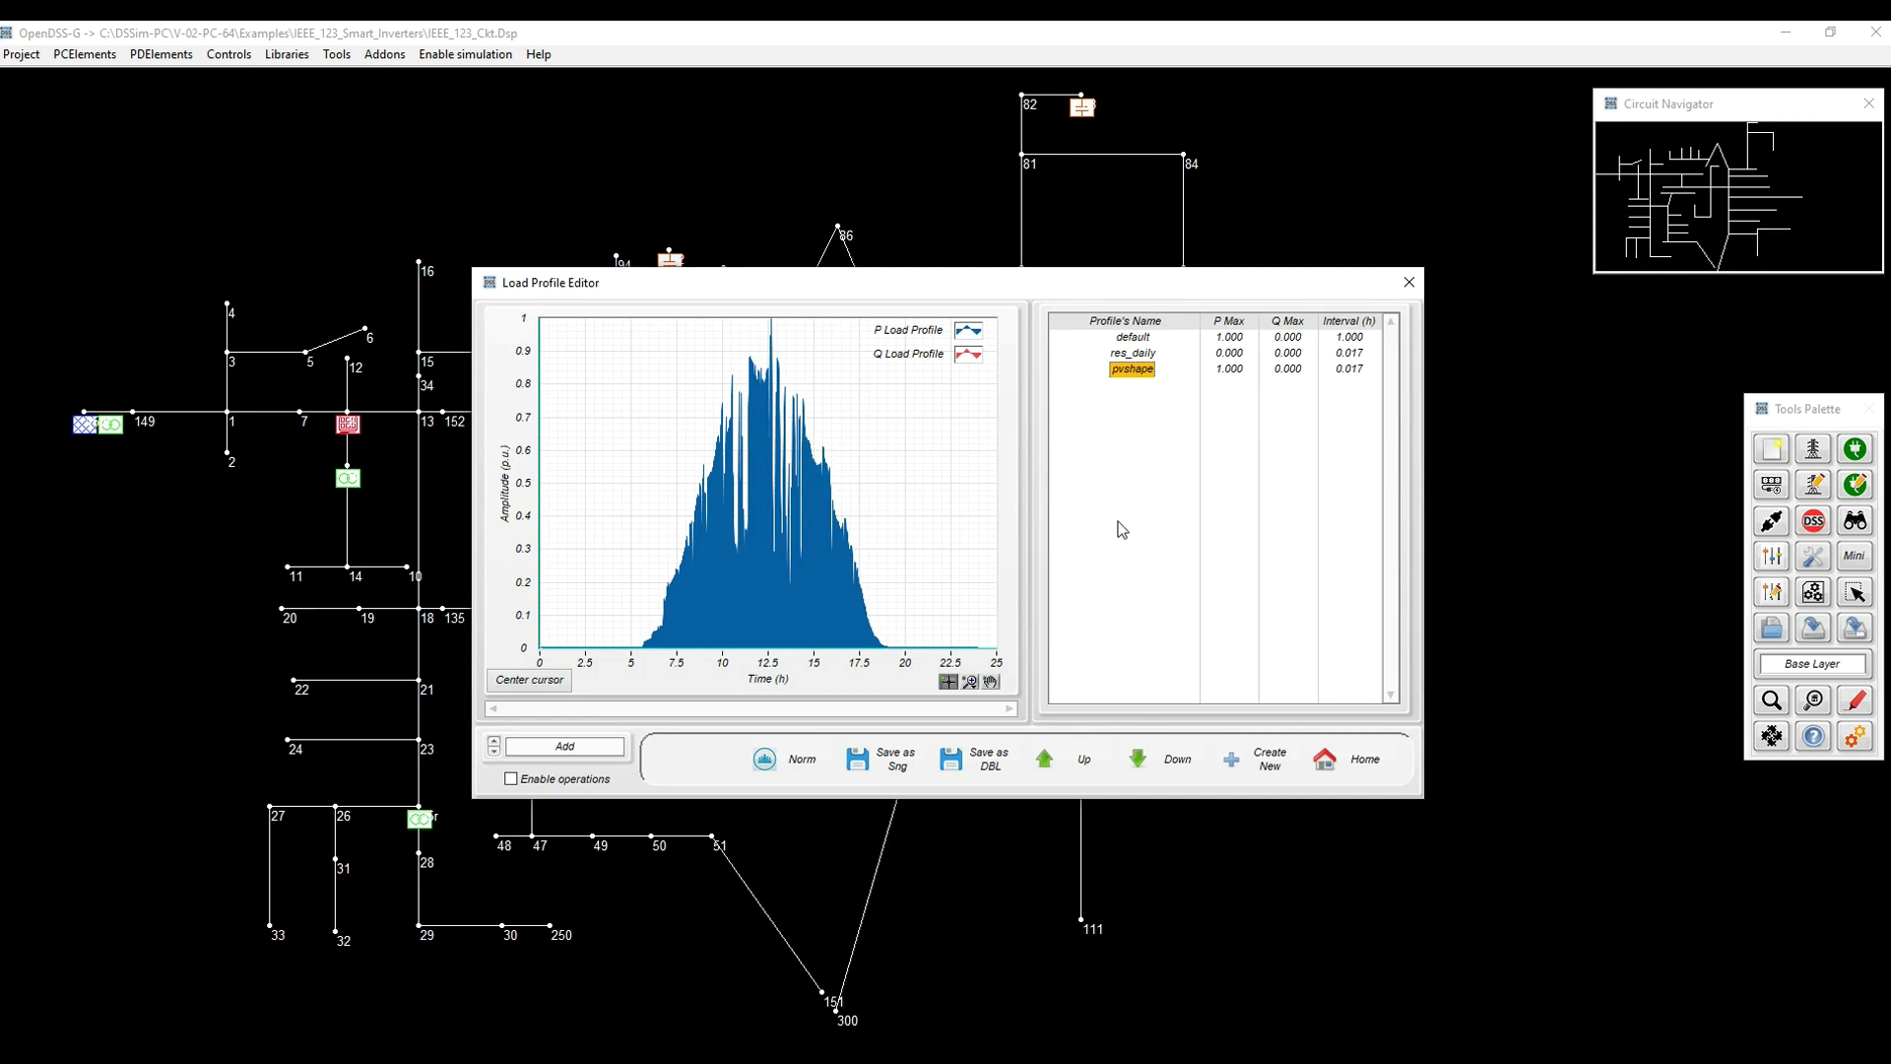
click(1138, 355)
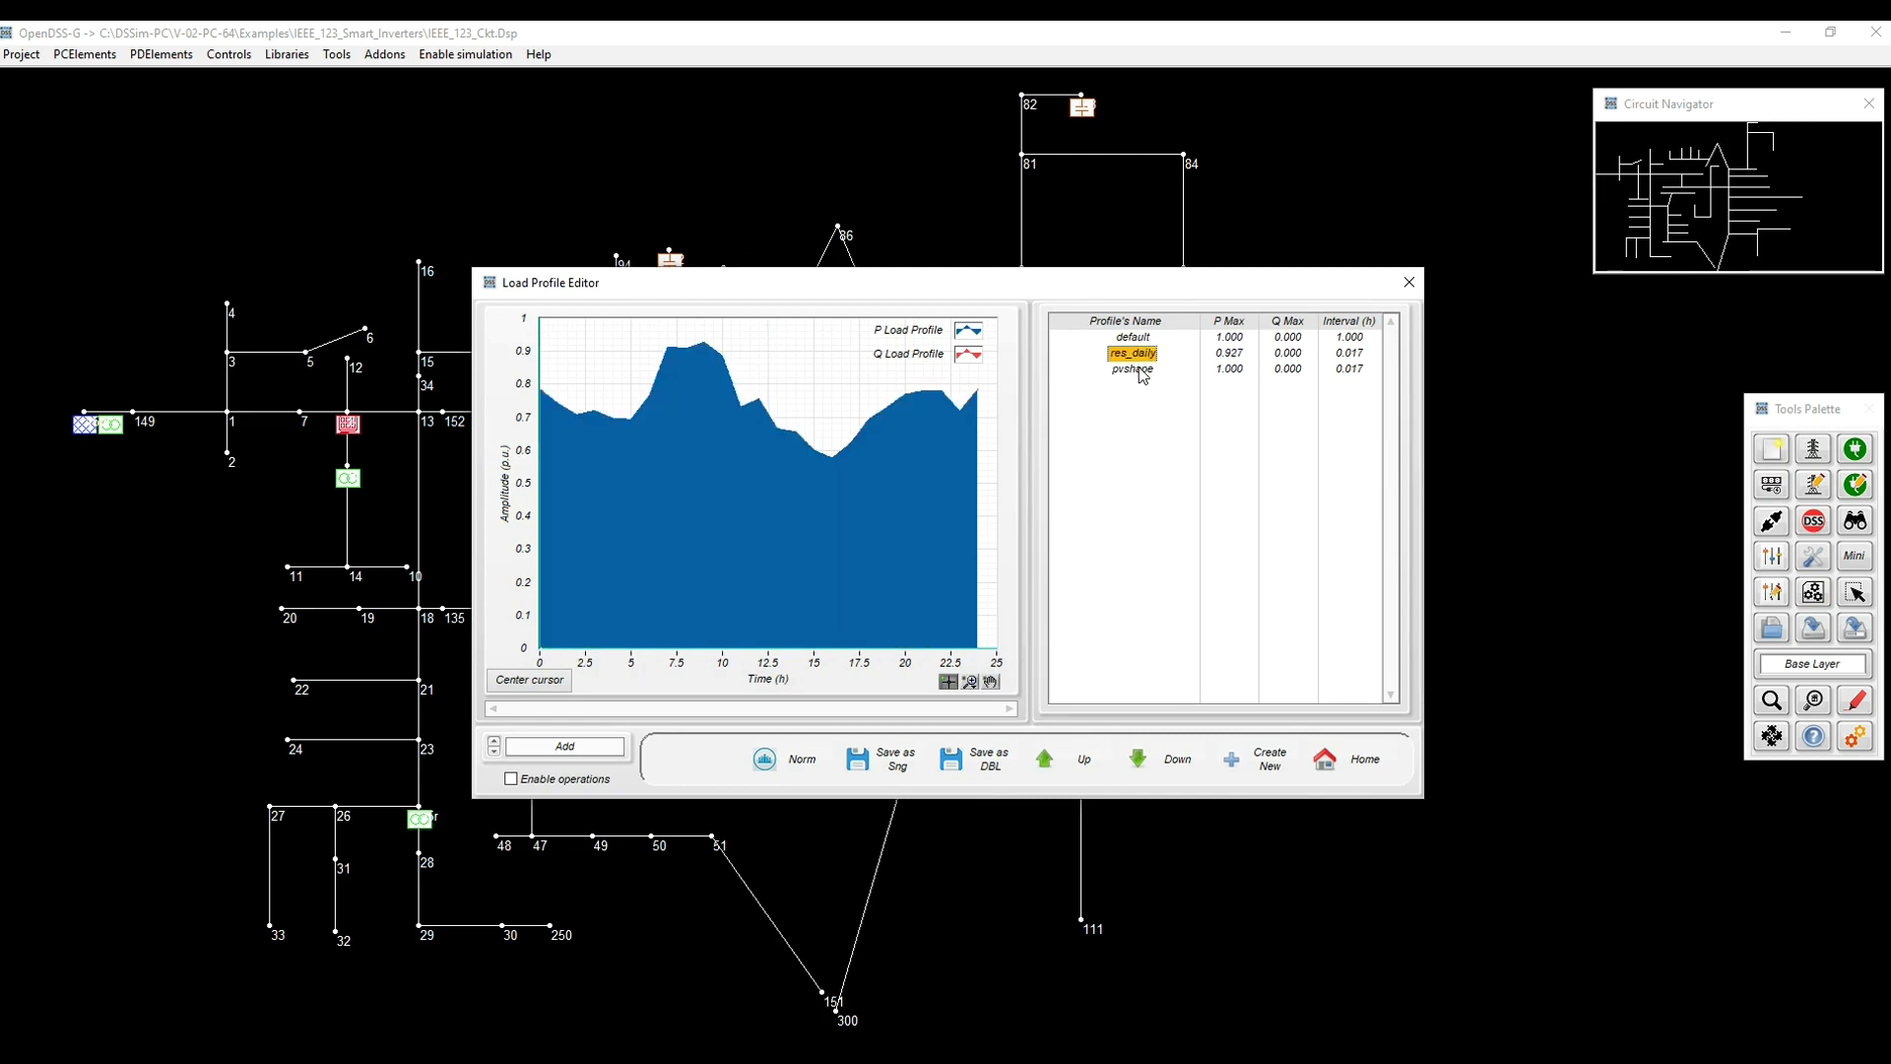
click(1142, 374)
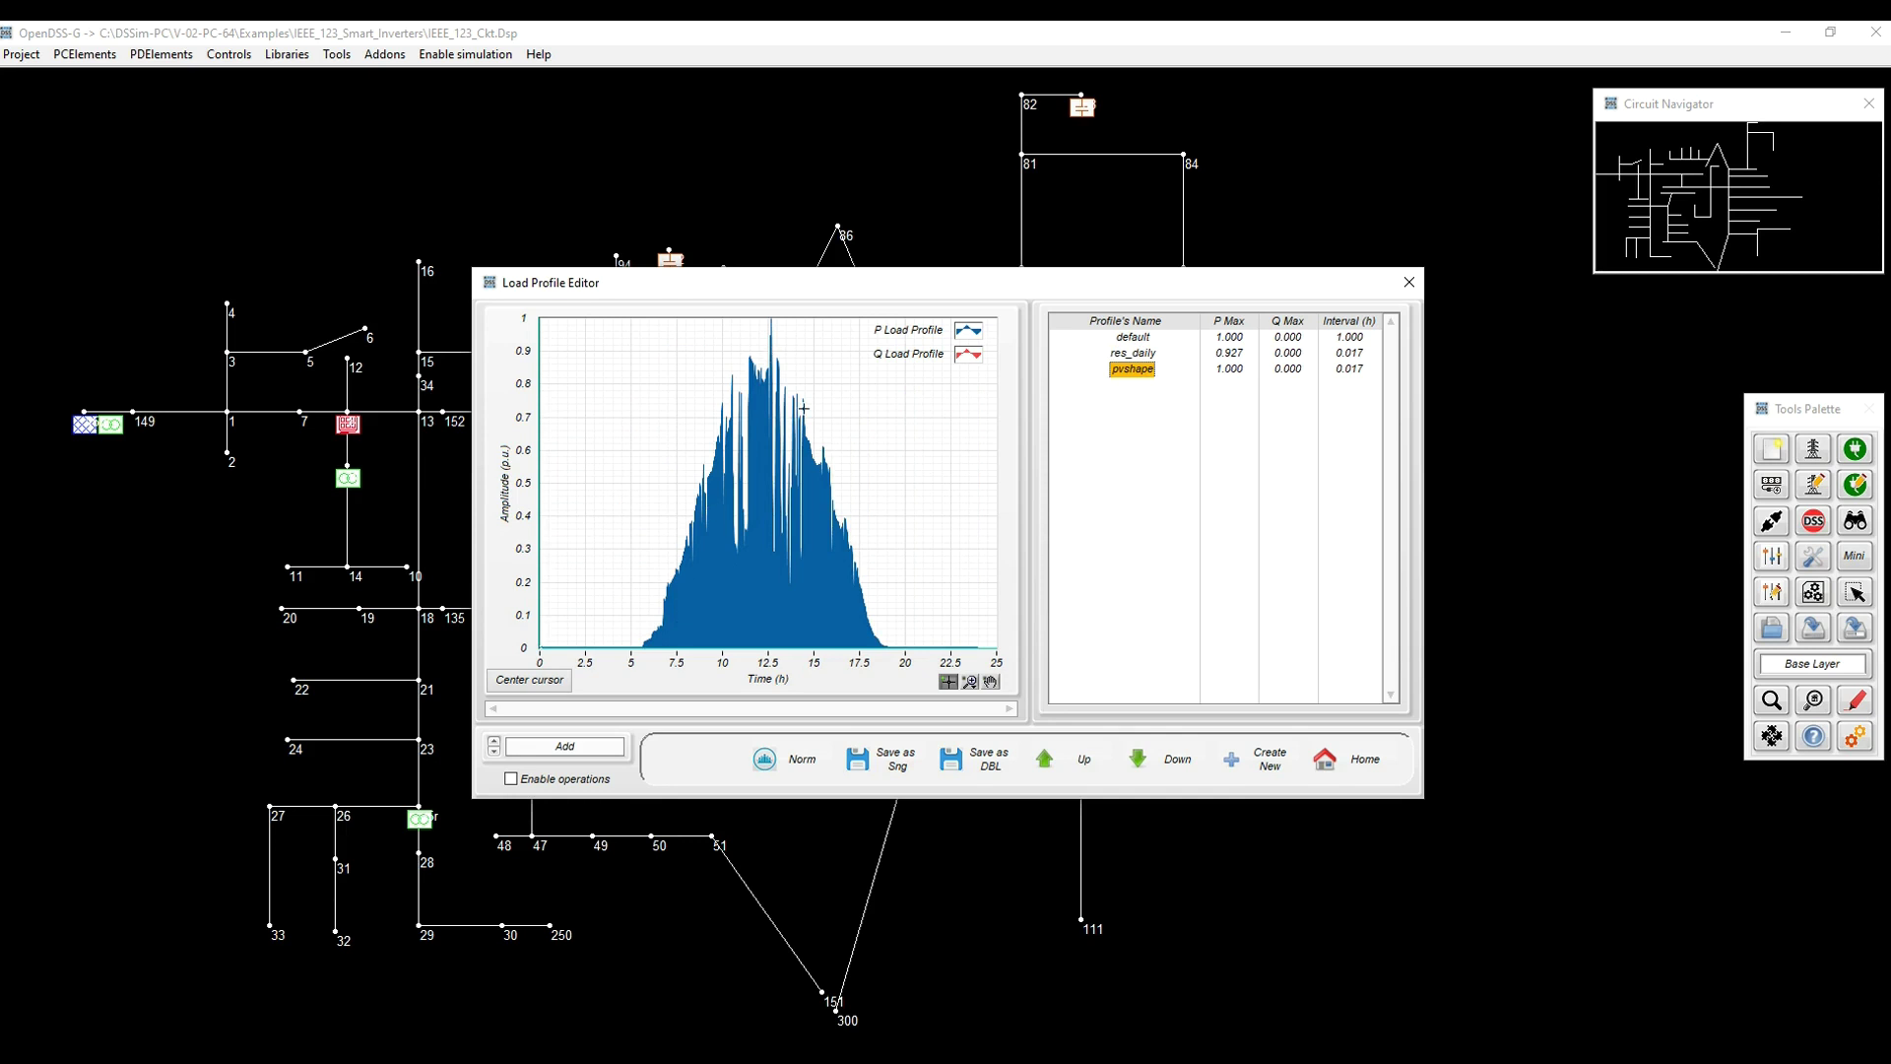
click(1357, 770)
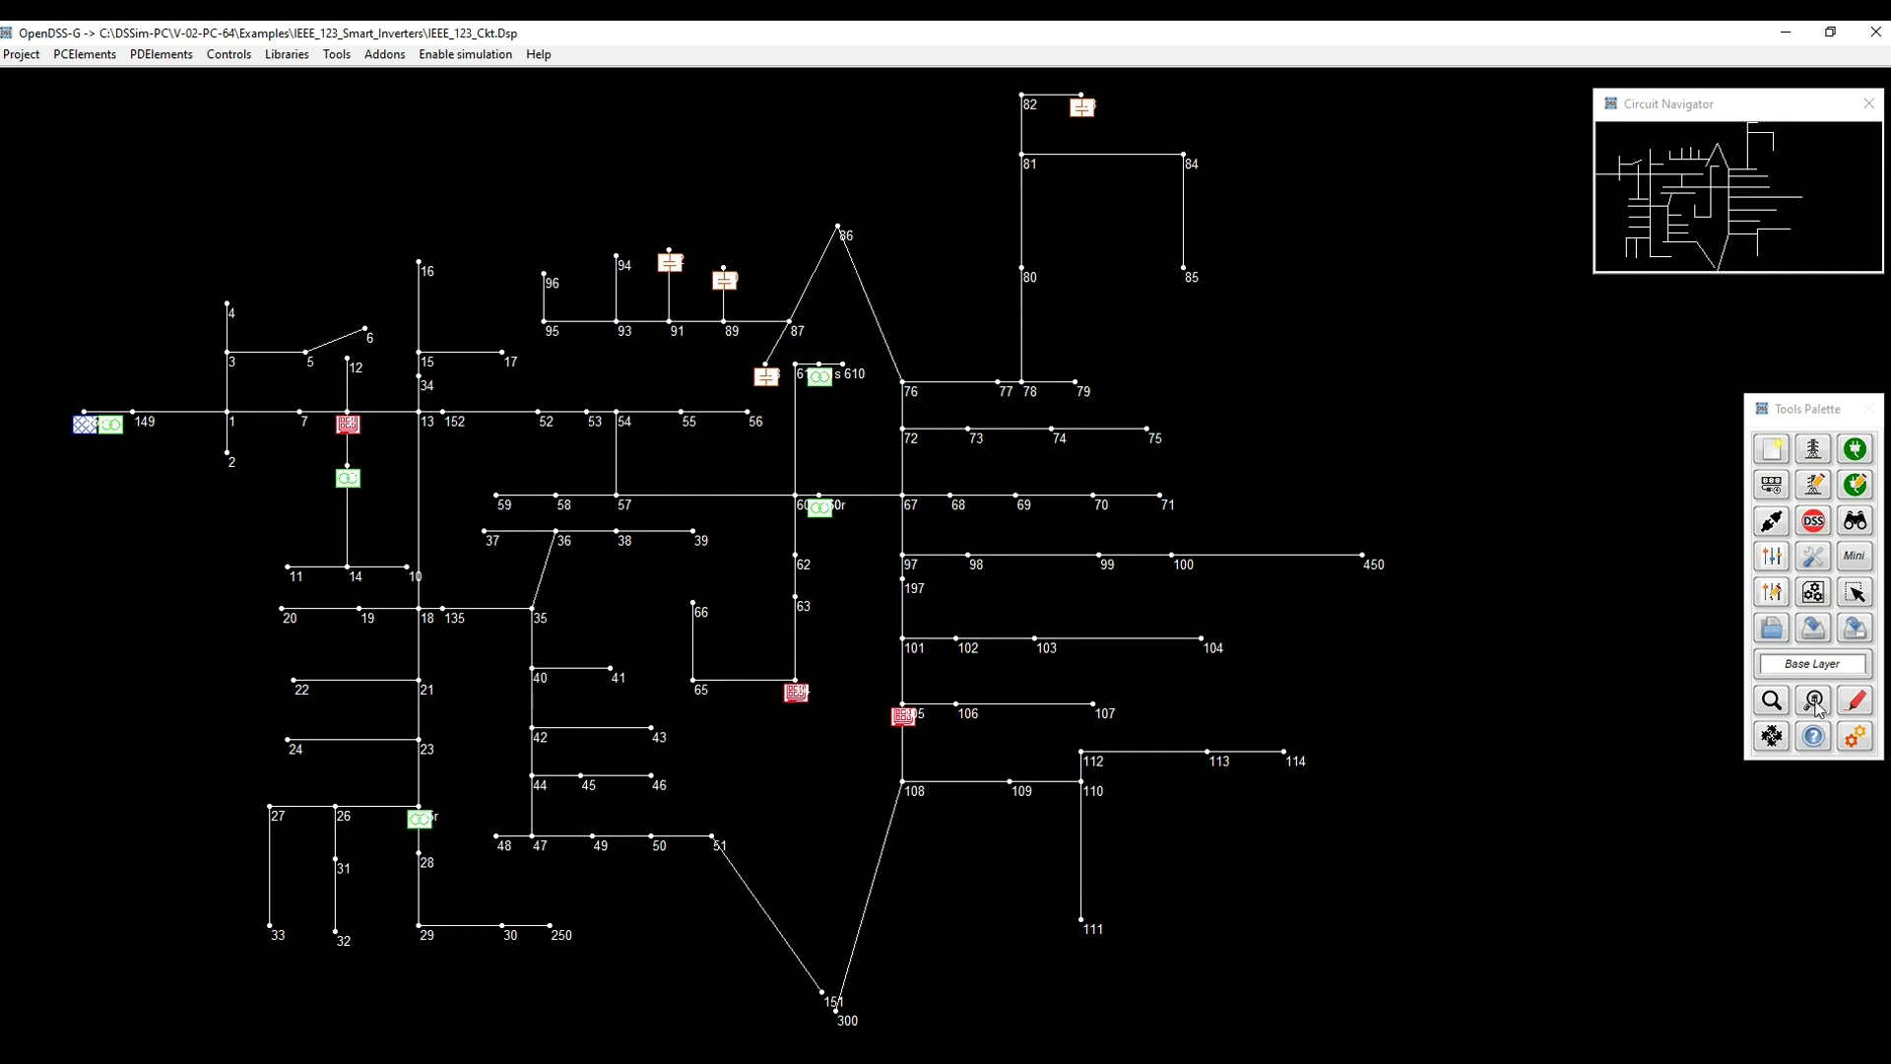
Switch to simulation mode, run the simulation, and colour the IEEE 123 feeder lines as a heat map
click(1856, 741)
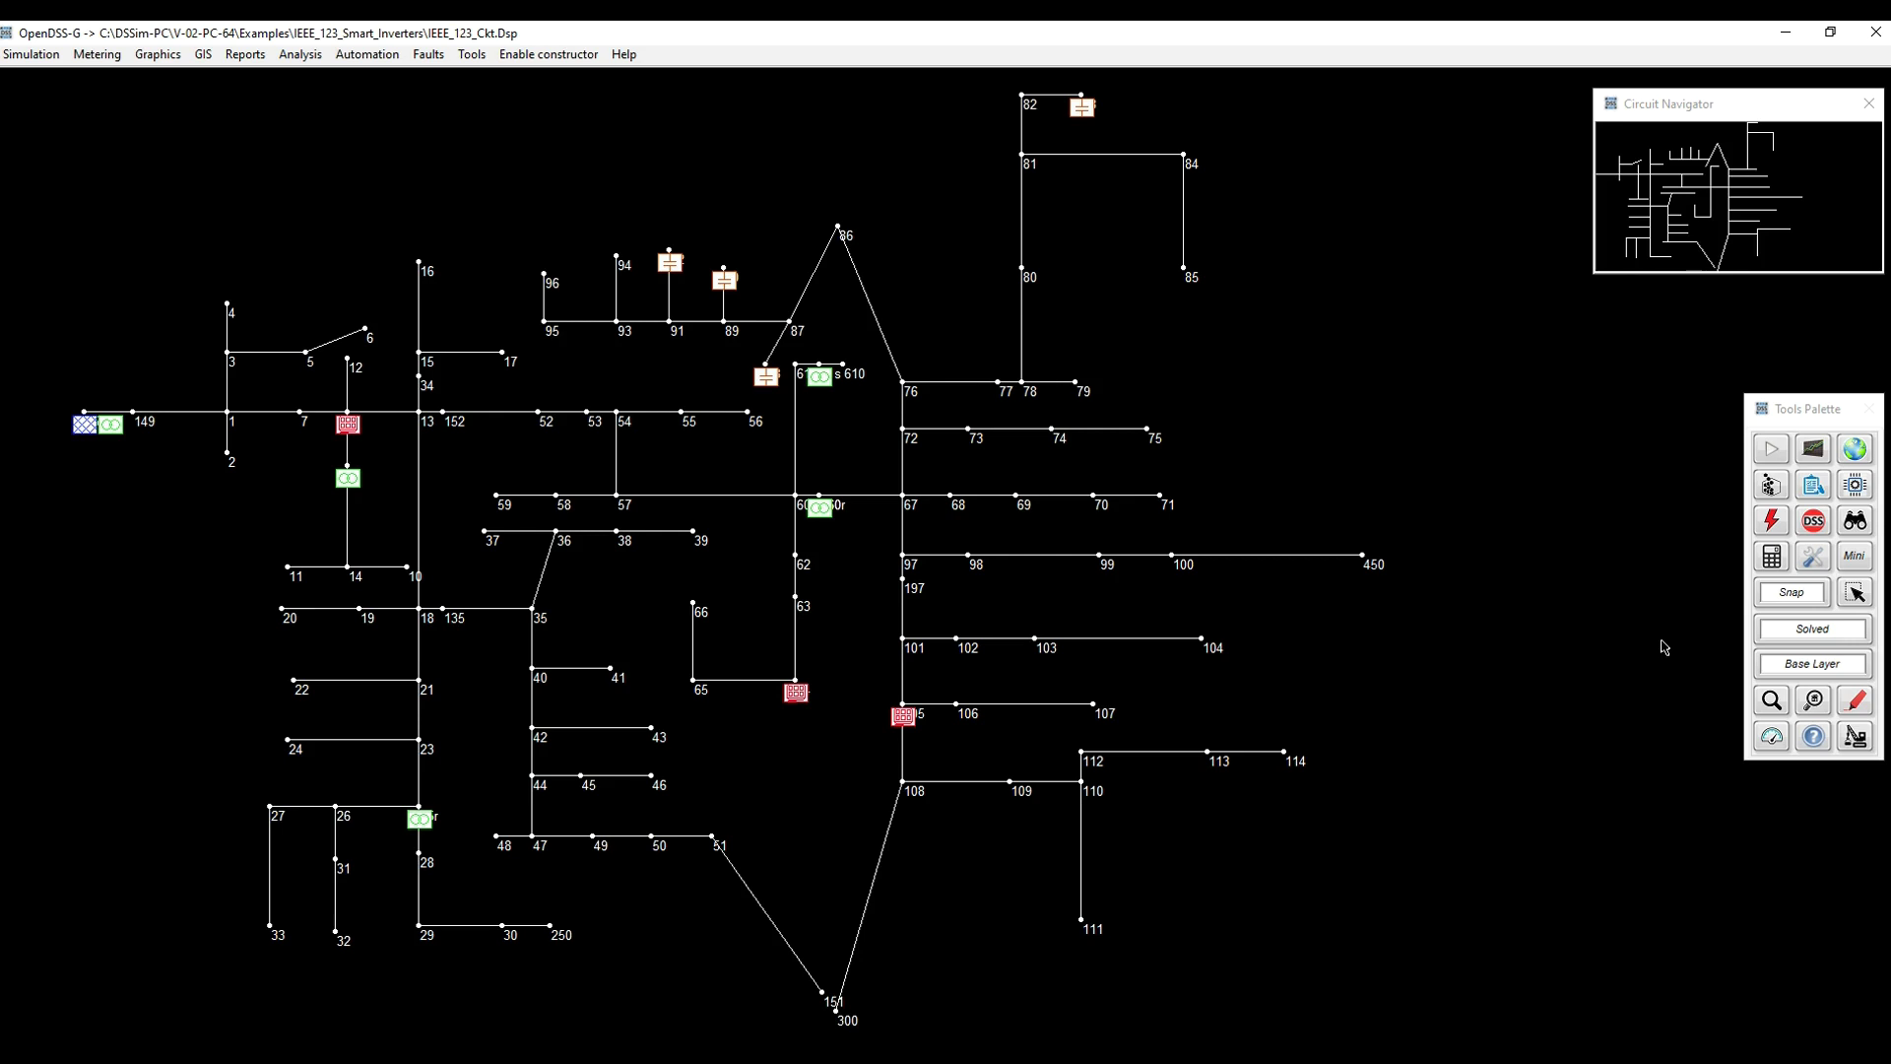
click(1771, 450)
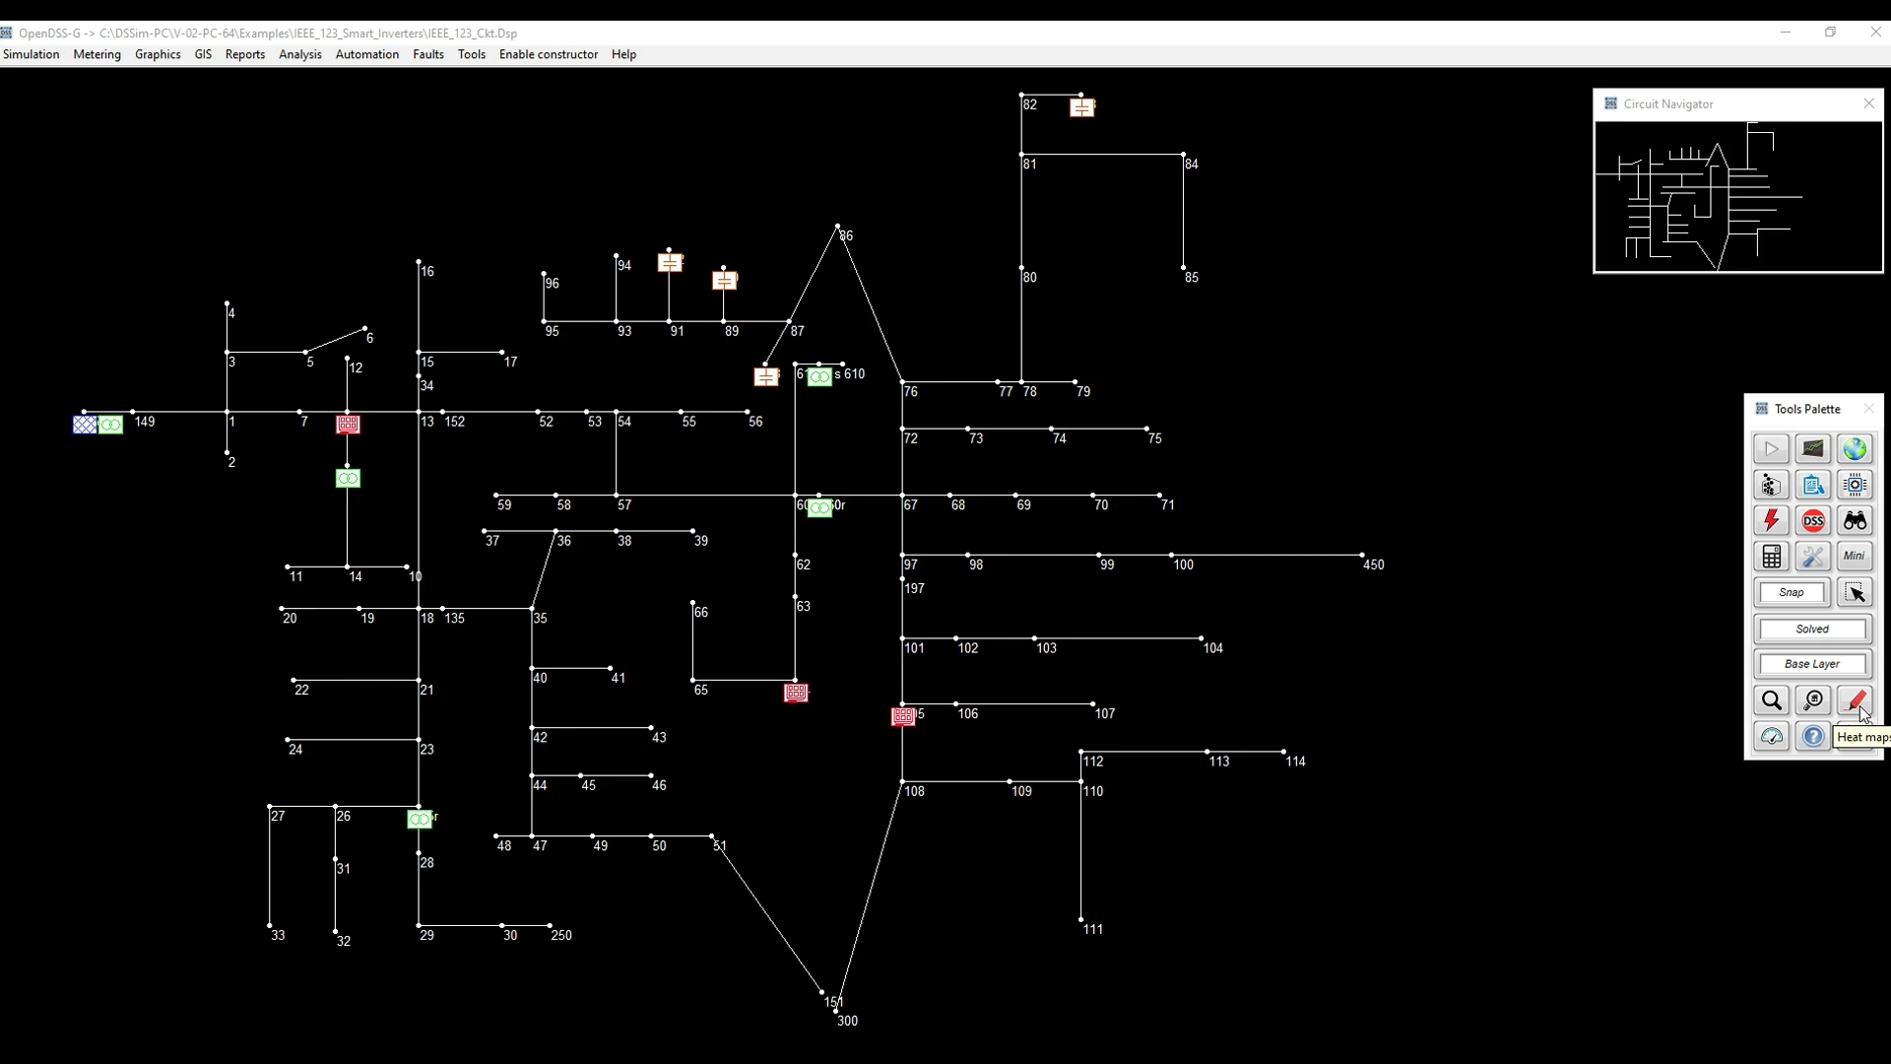
click(1861, 711)
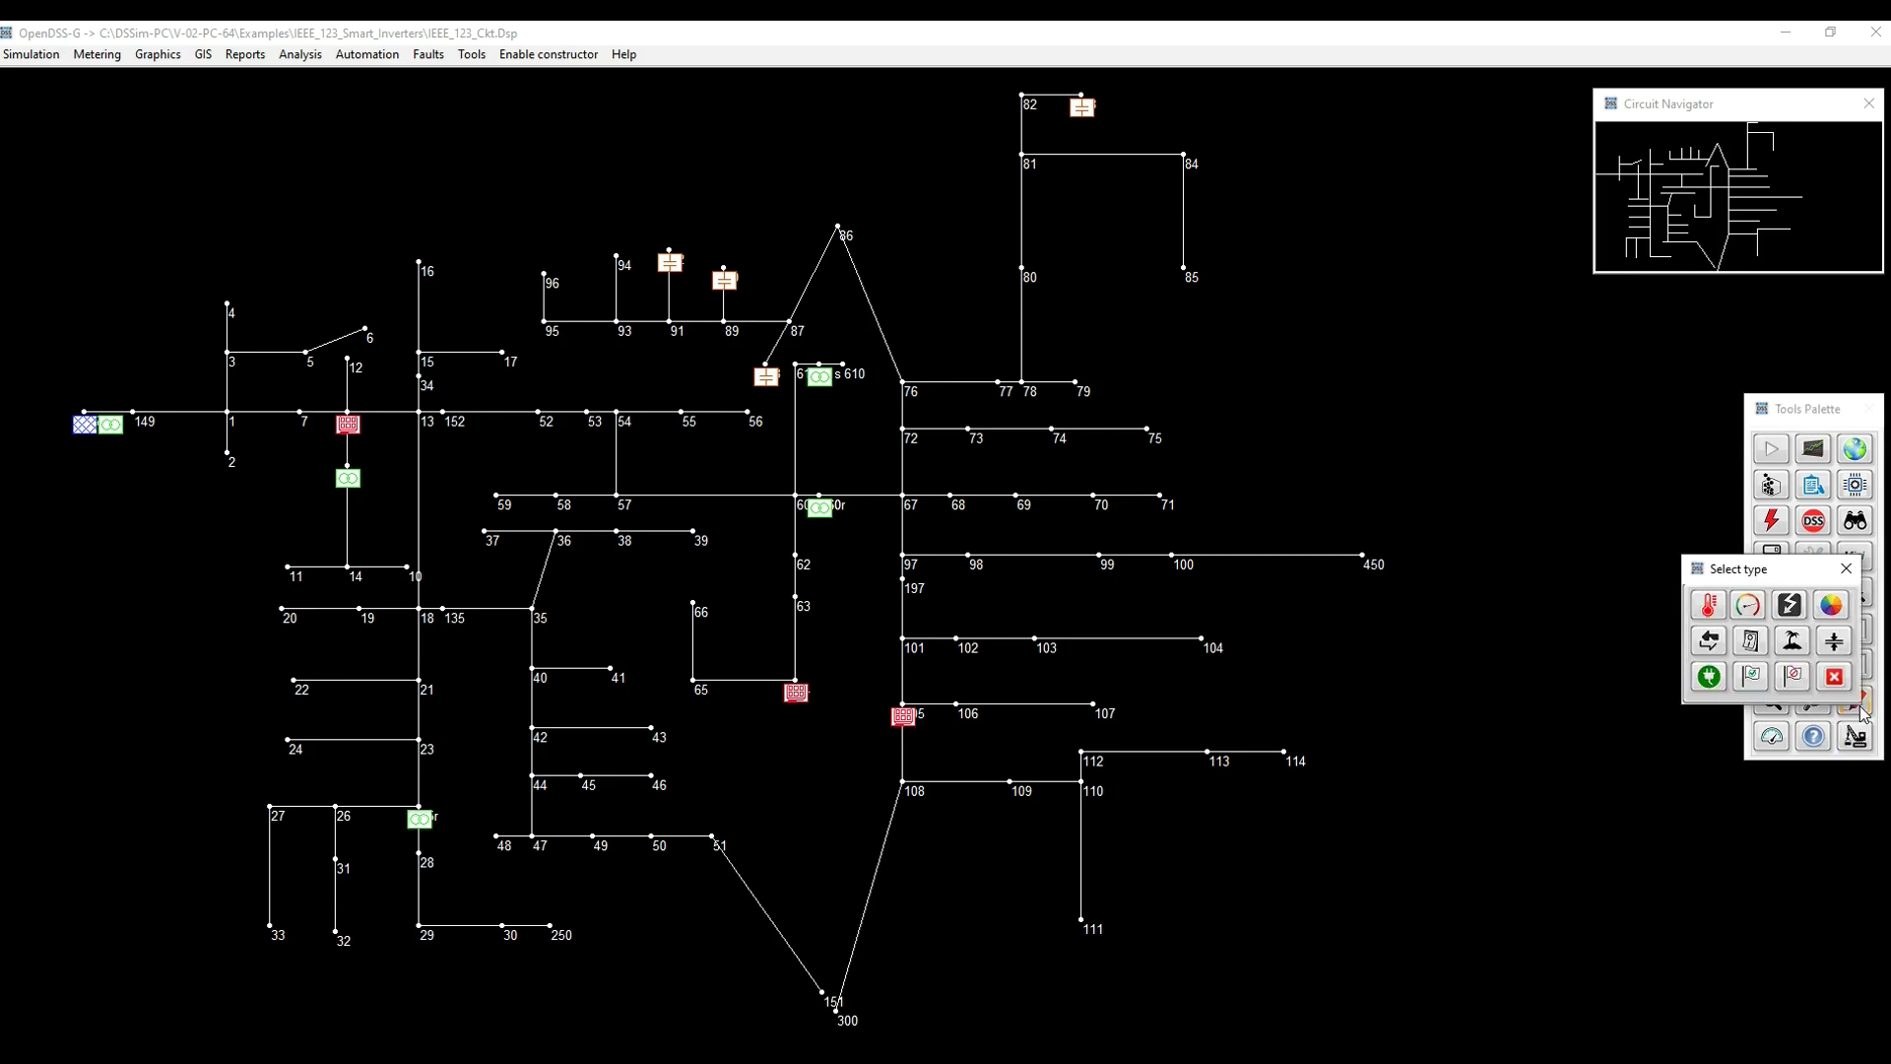
click(1743, 619)
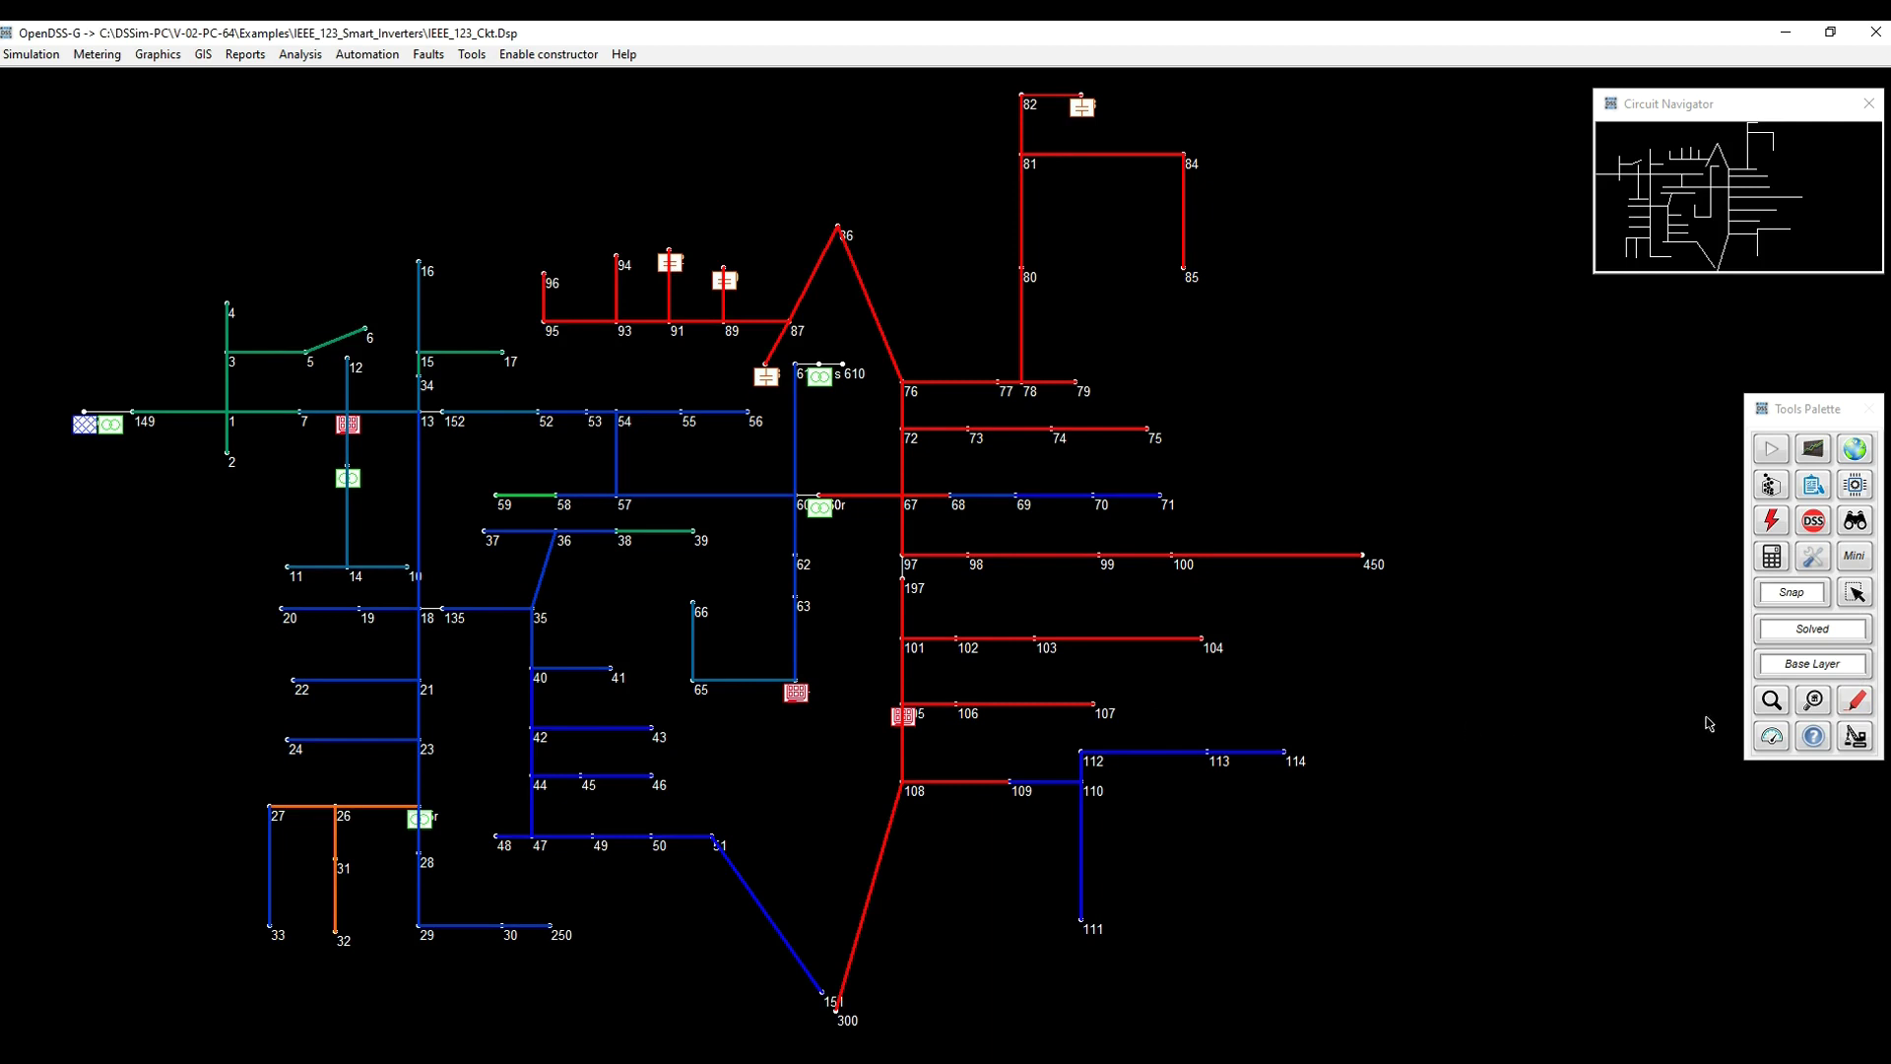
click(1813, 557)
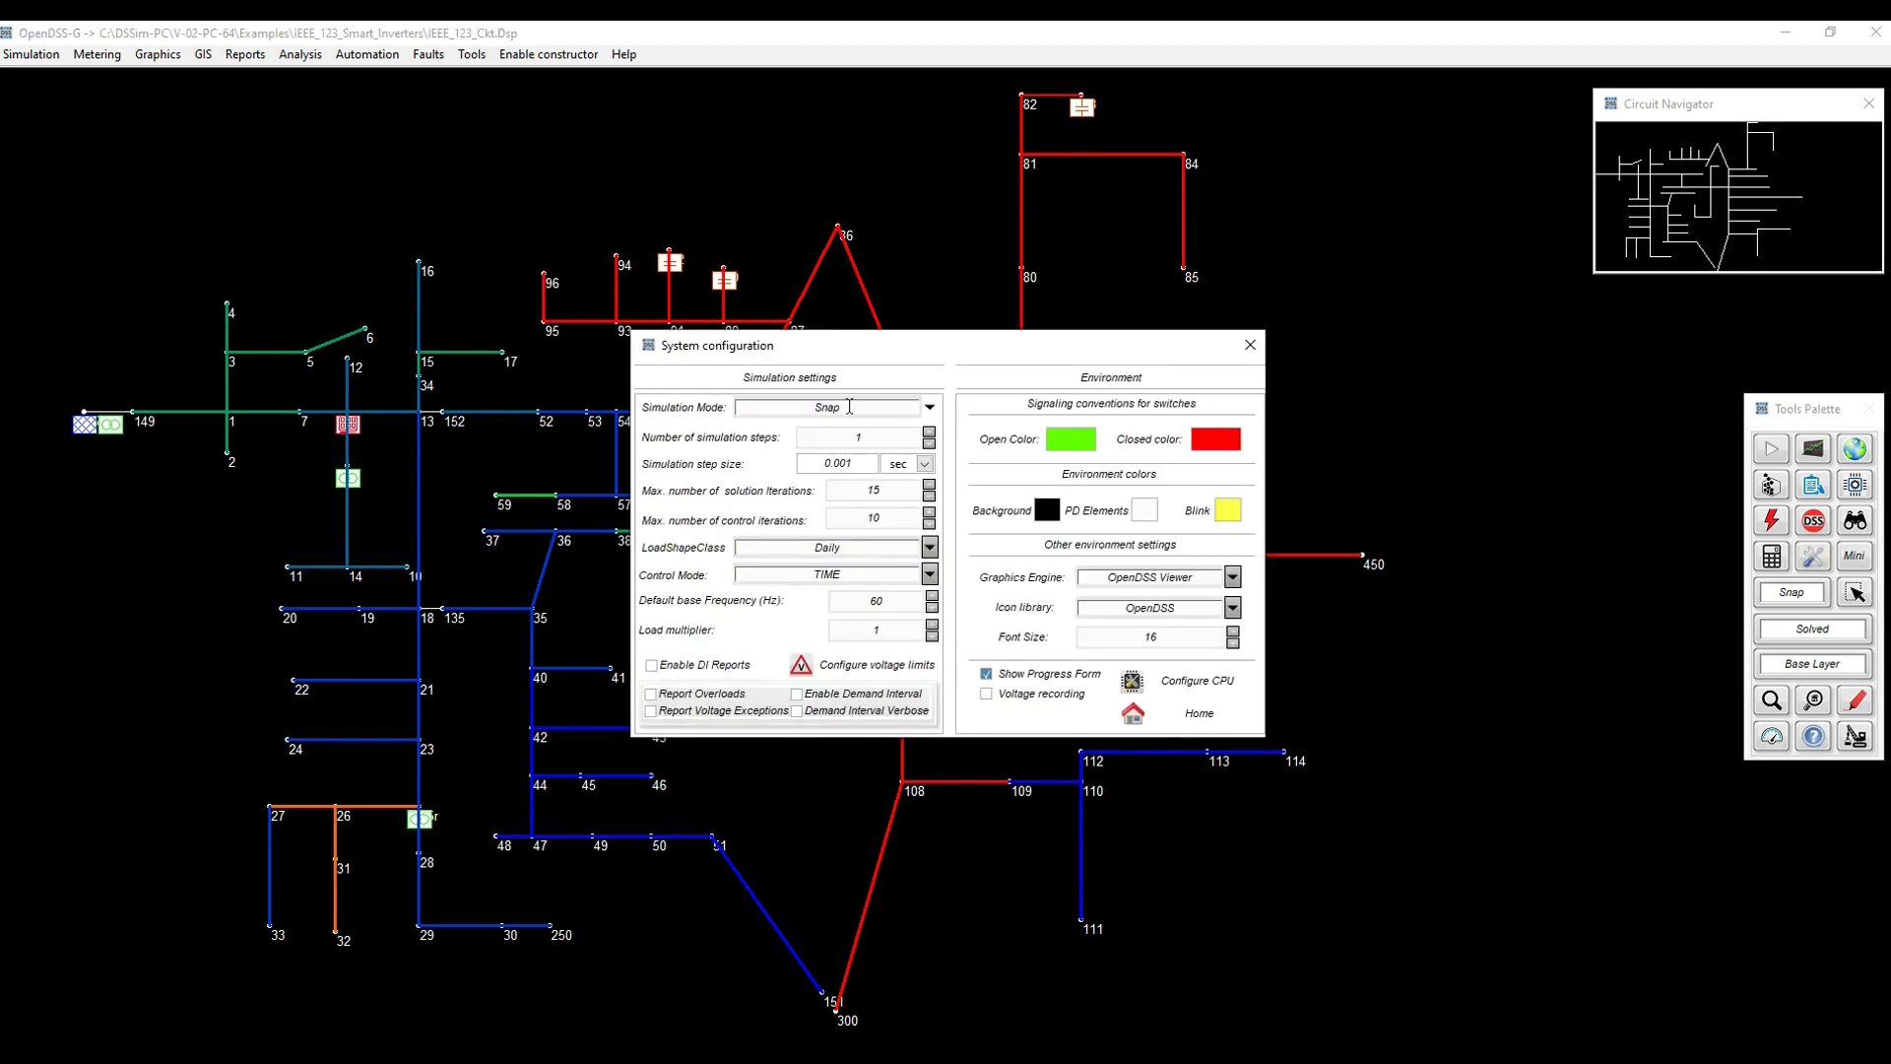
Set the simulation mode to Daily with voltage recording on, and run it
click(849, 407)
key(Down)
click(987, 694)
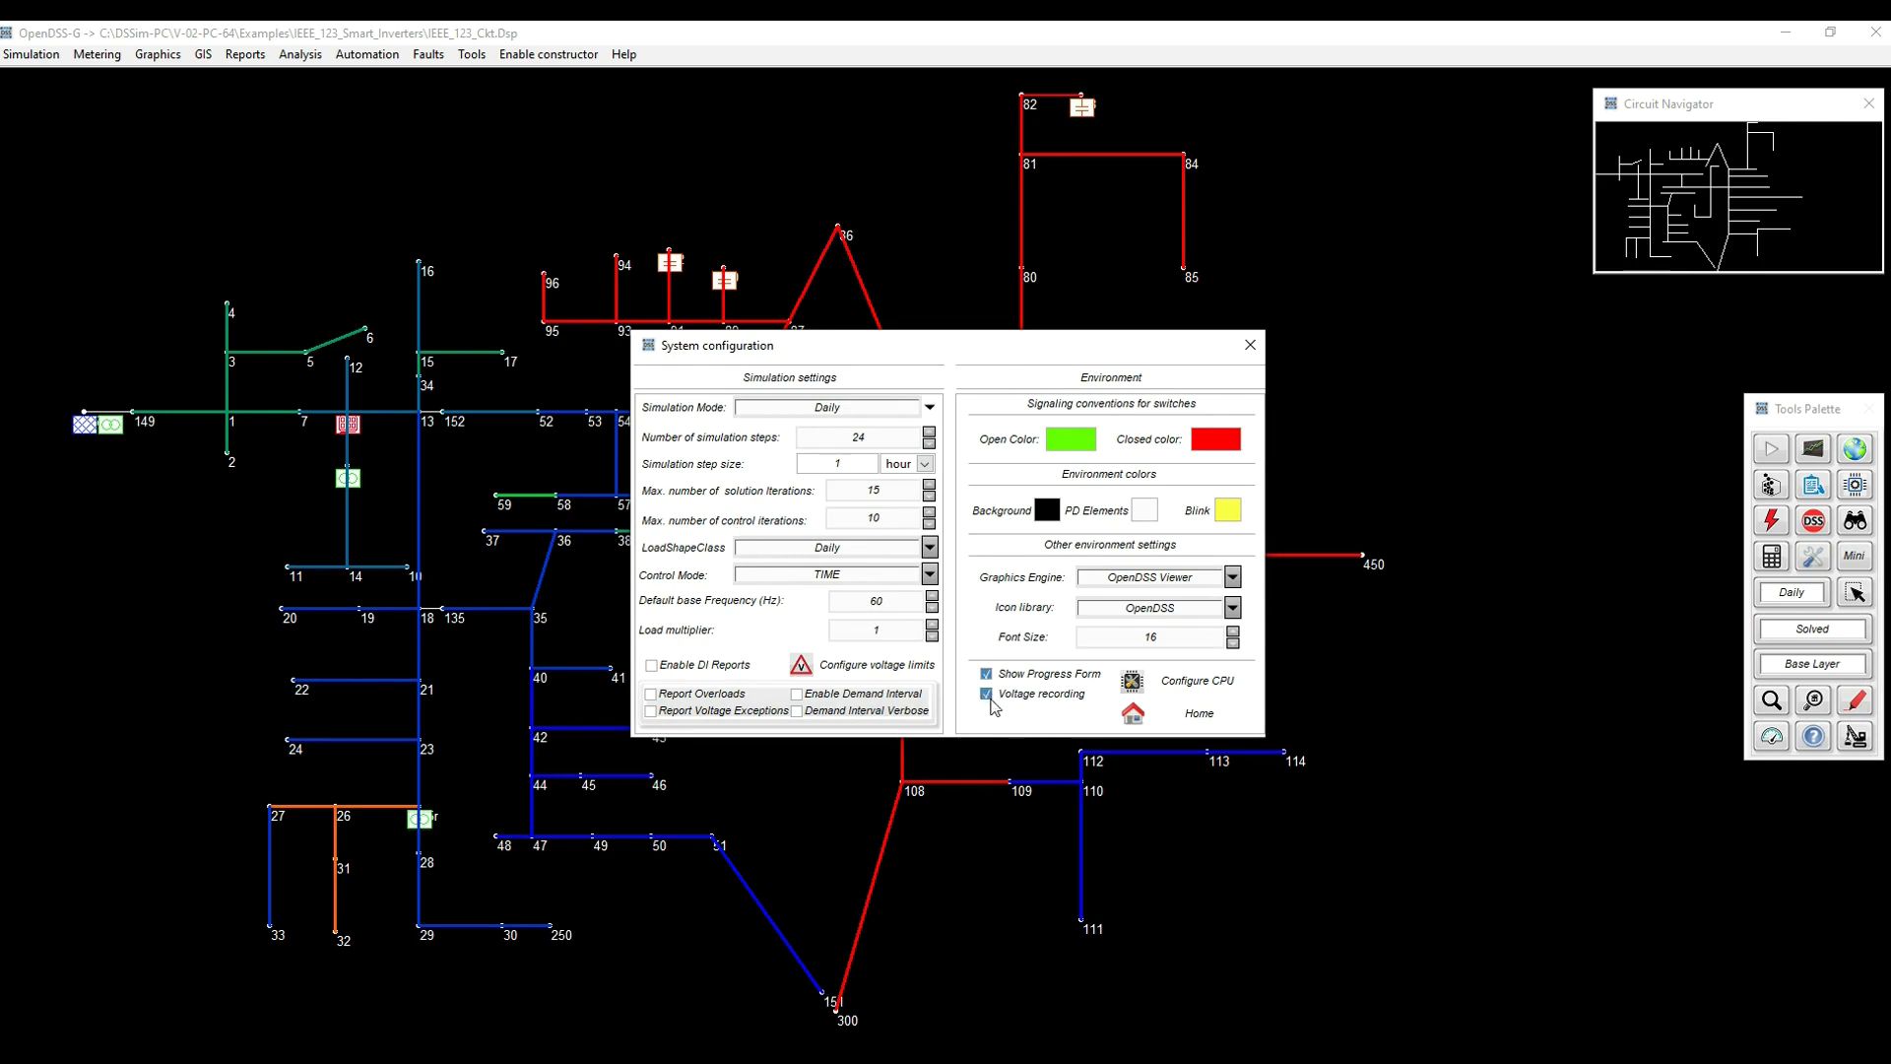
click(1200, 720)
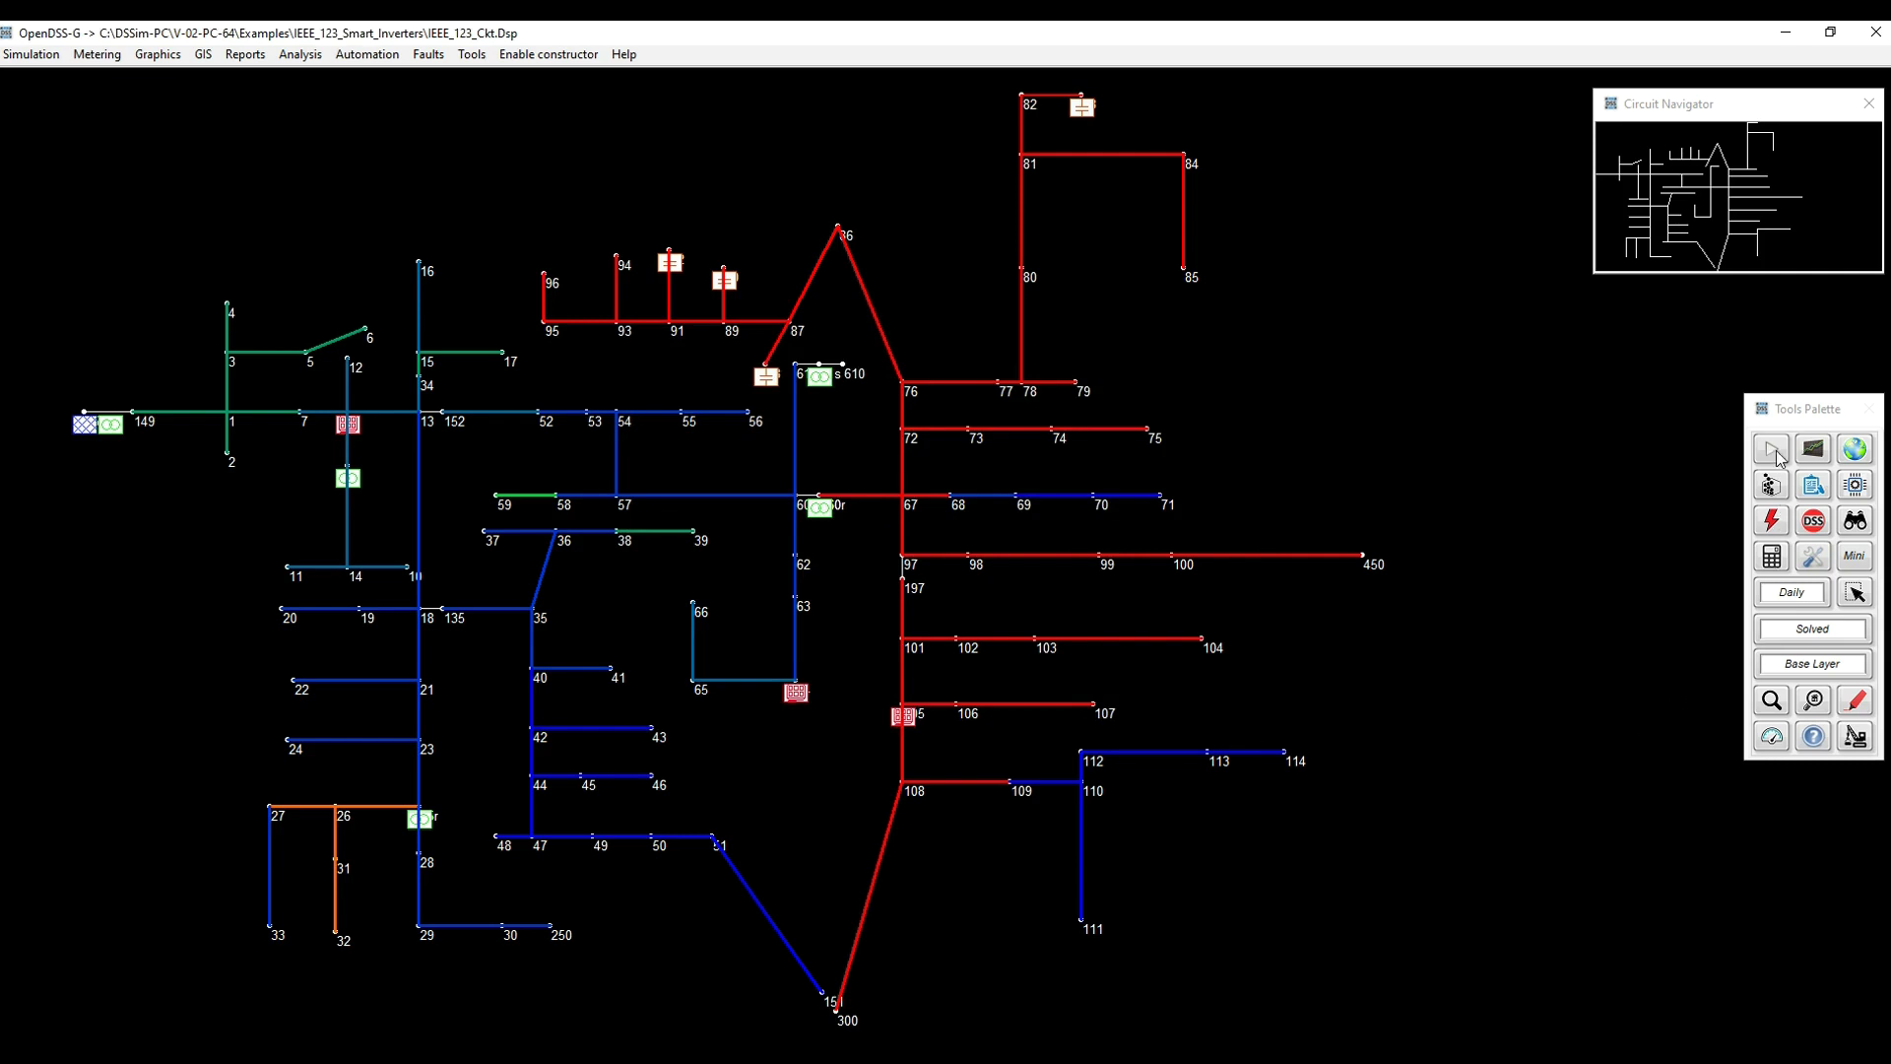
click(1777, 453)
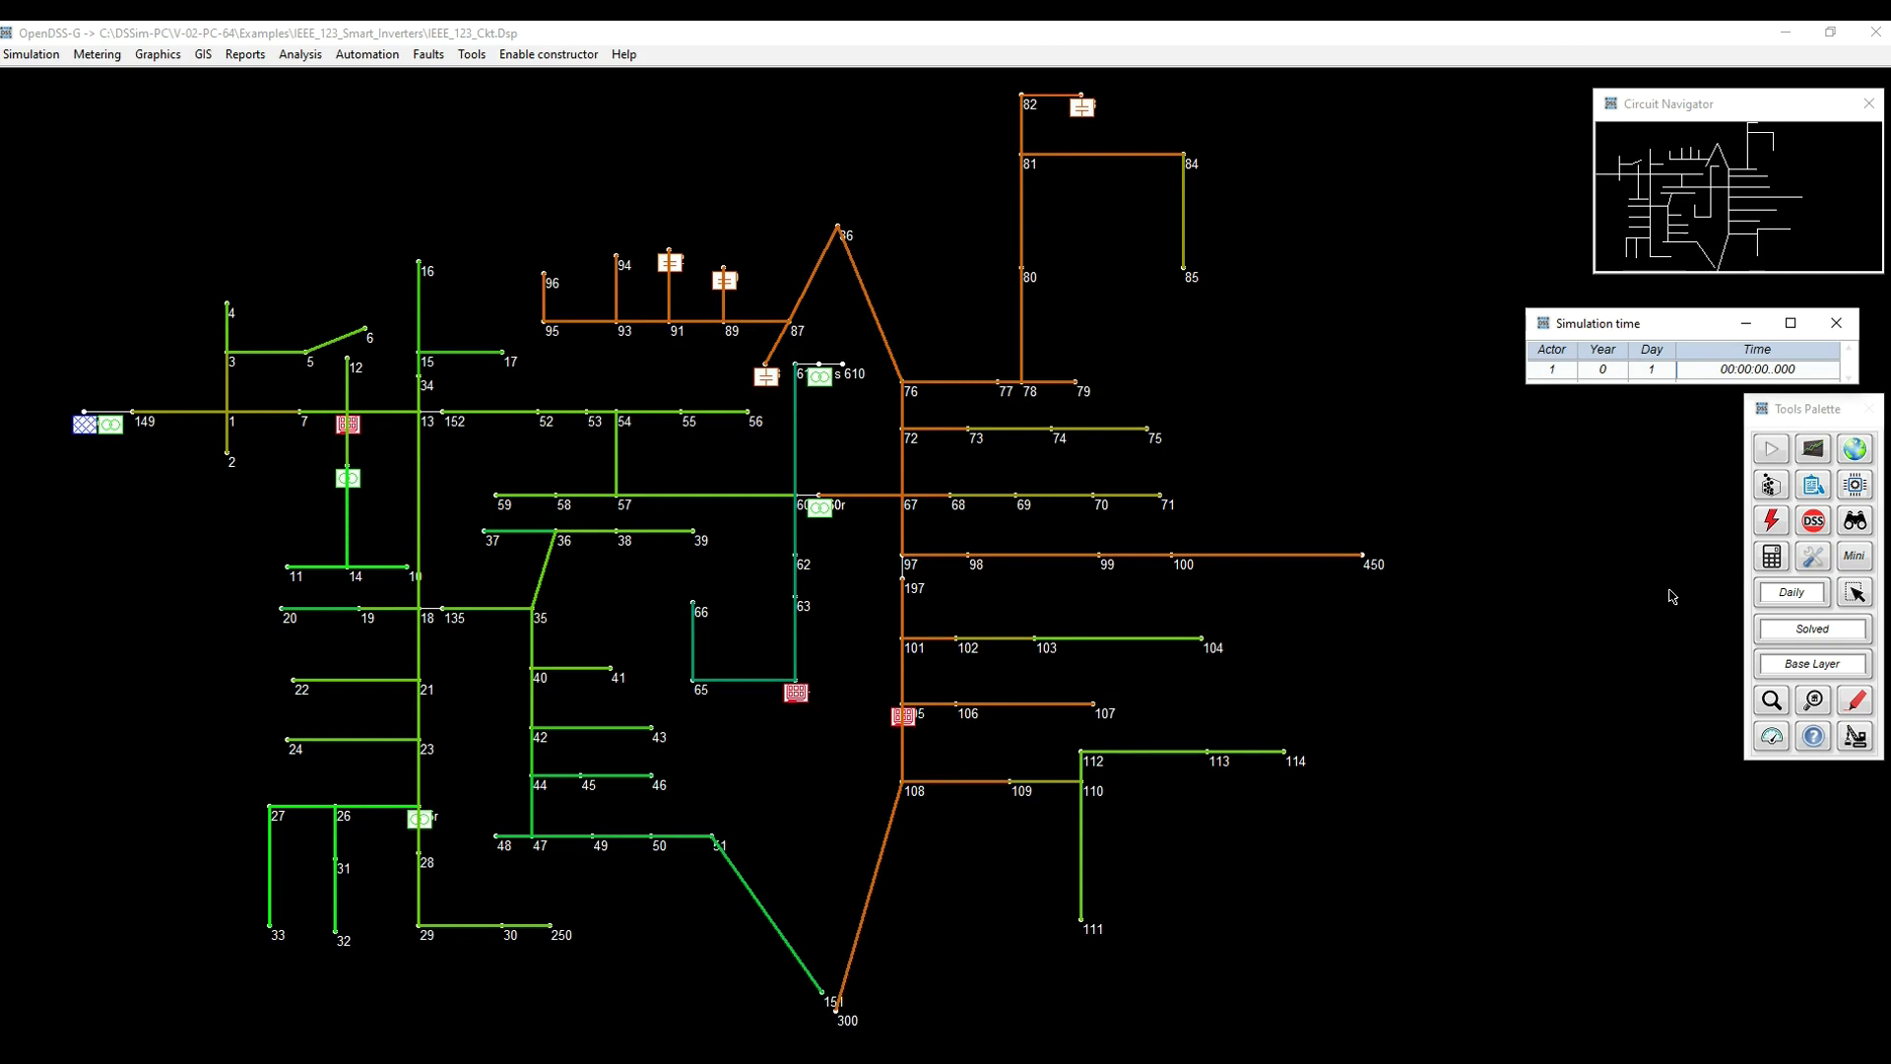
Show the 0.95–1.05 Vpu voltage scale legend beside the diagram and start a new energy meter
click(1855, 697)
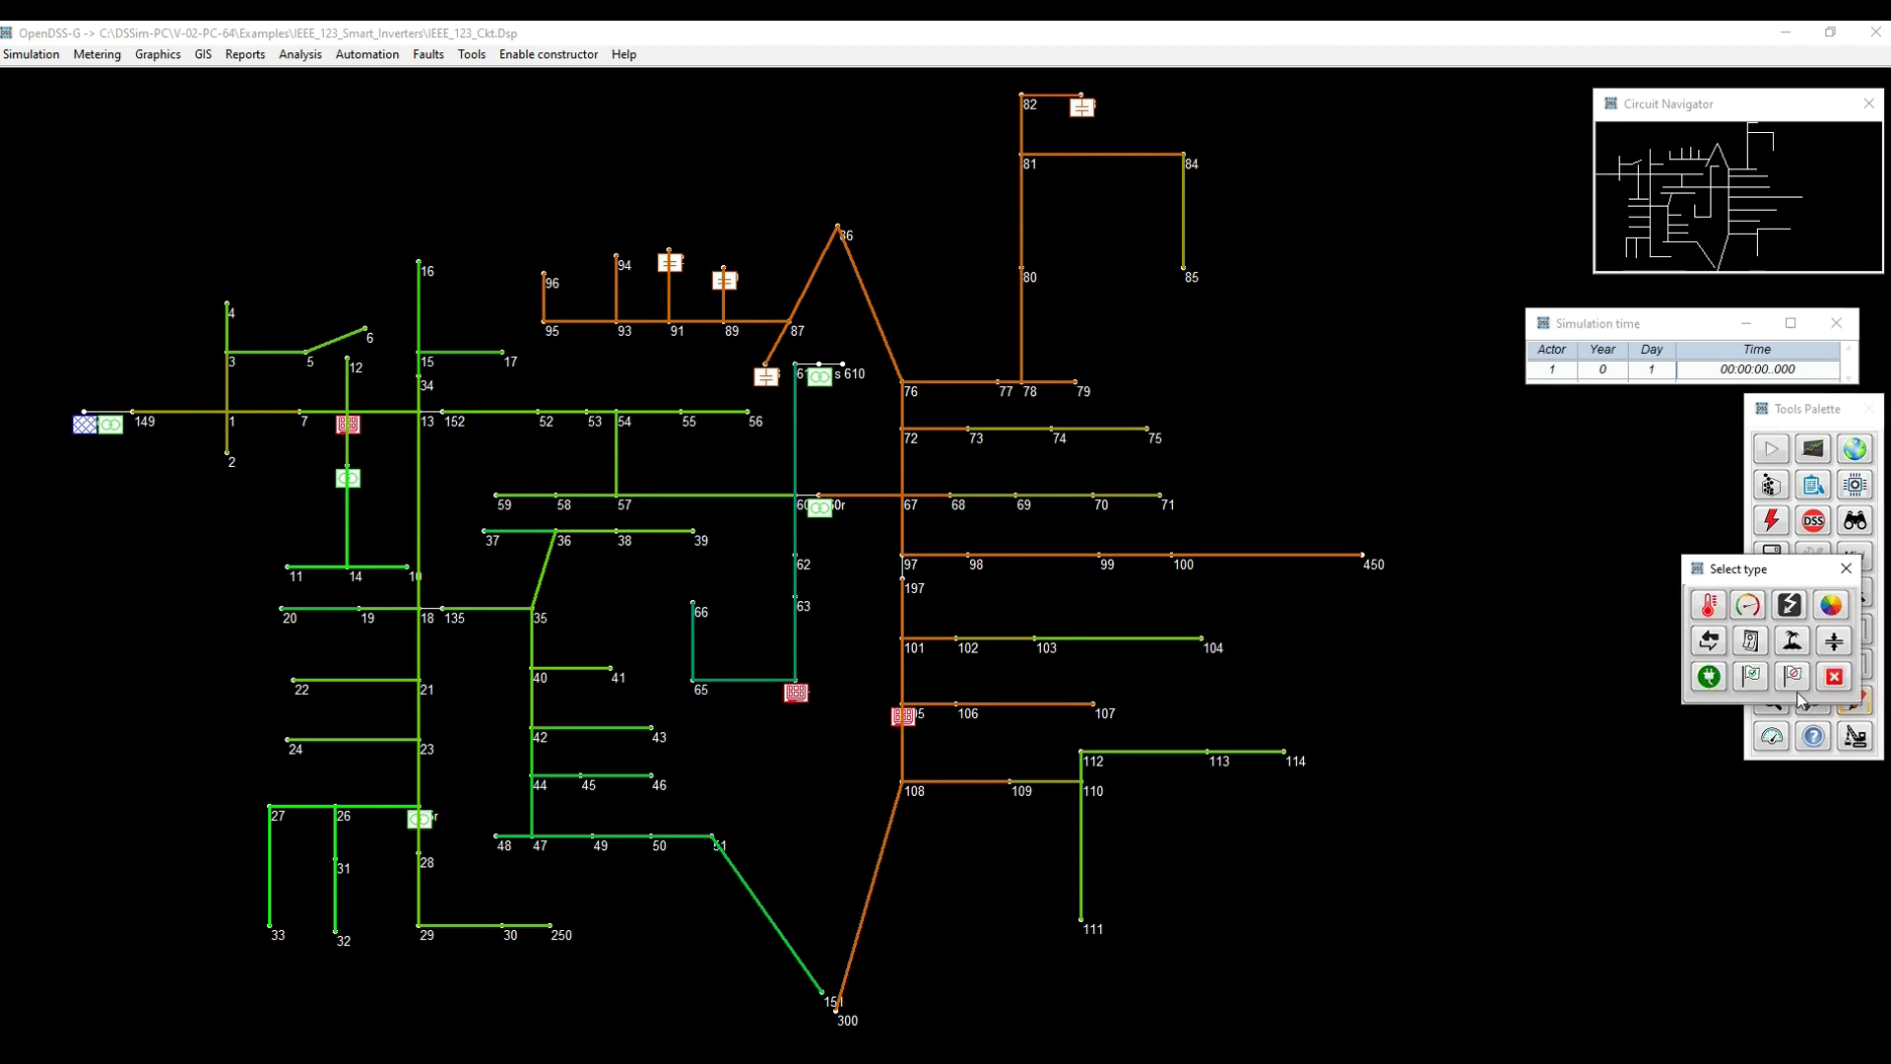
click(1830, 607)
drag(936, 459, 1673, 419)
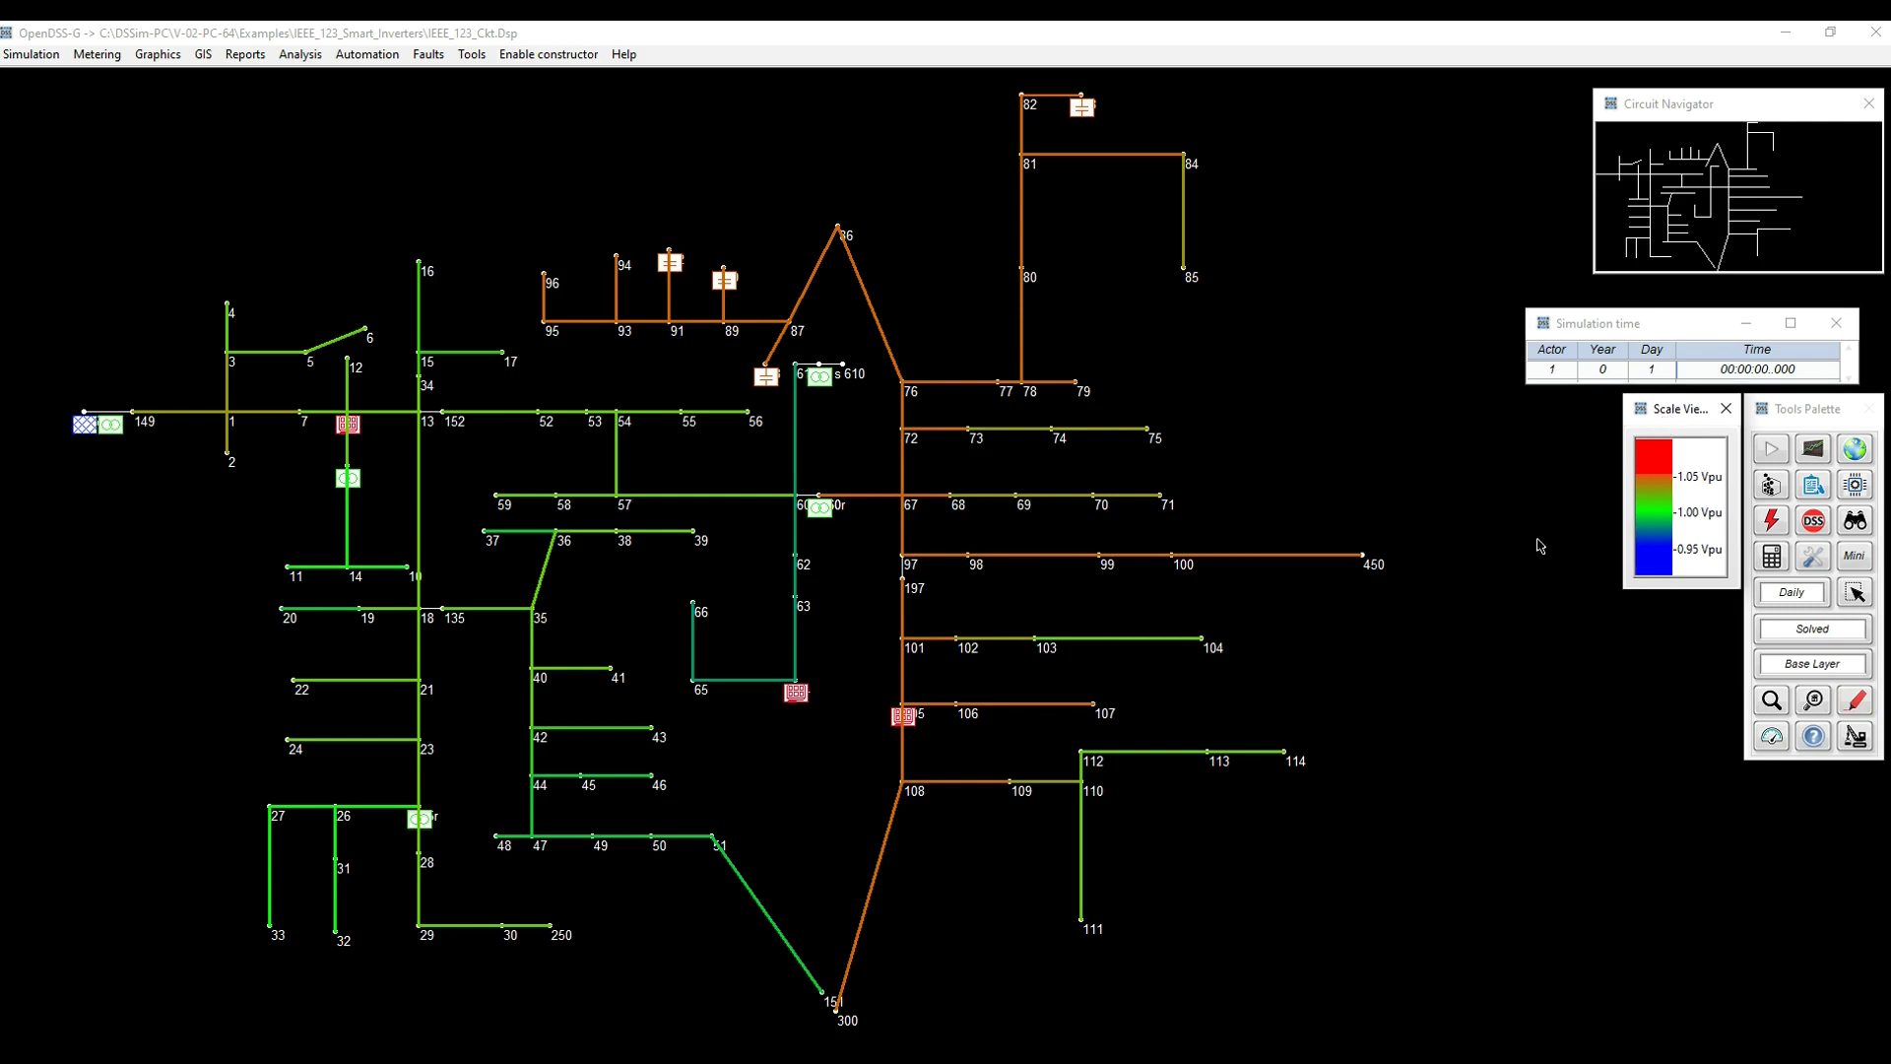
click(1777, 738)
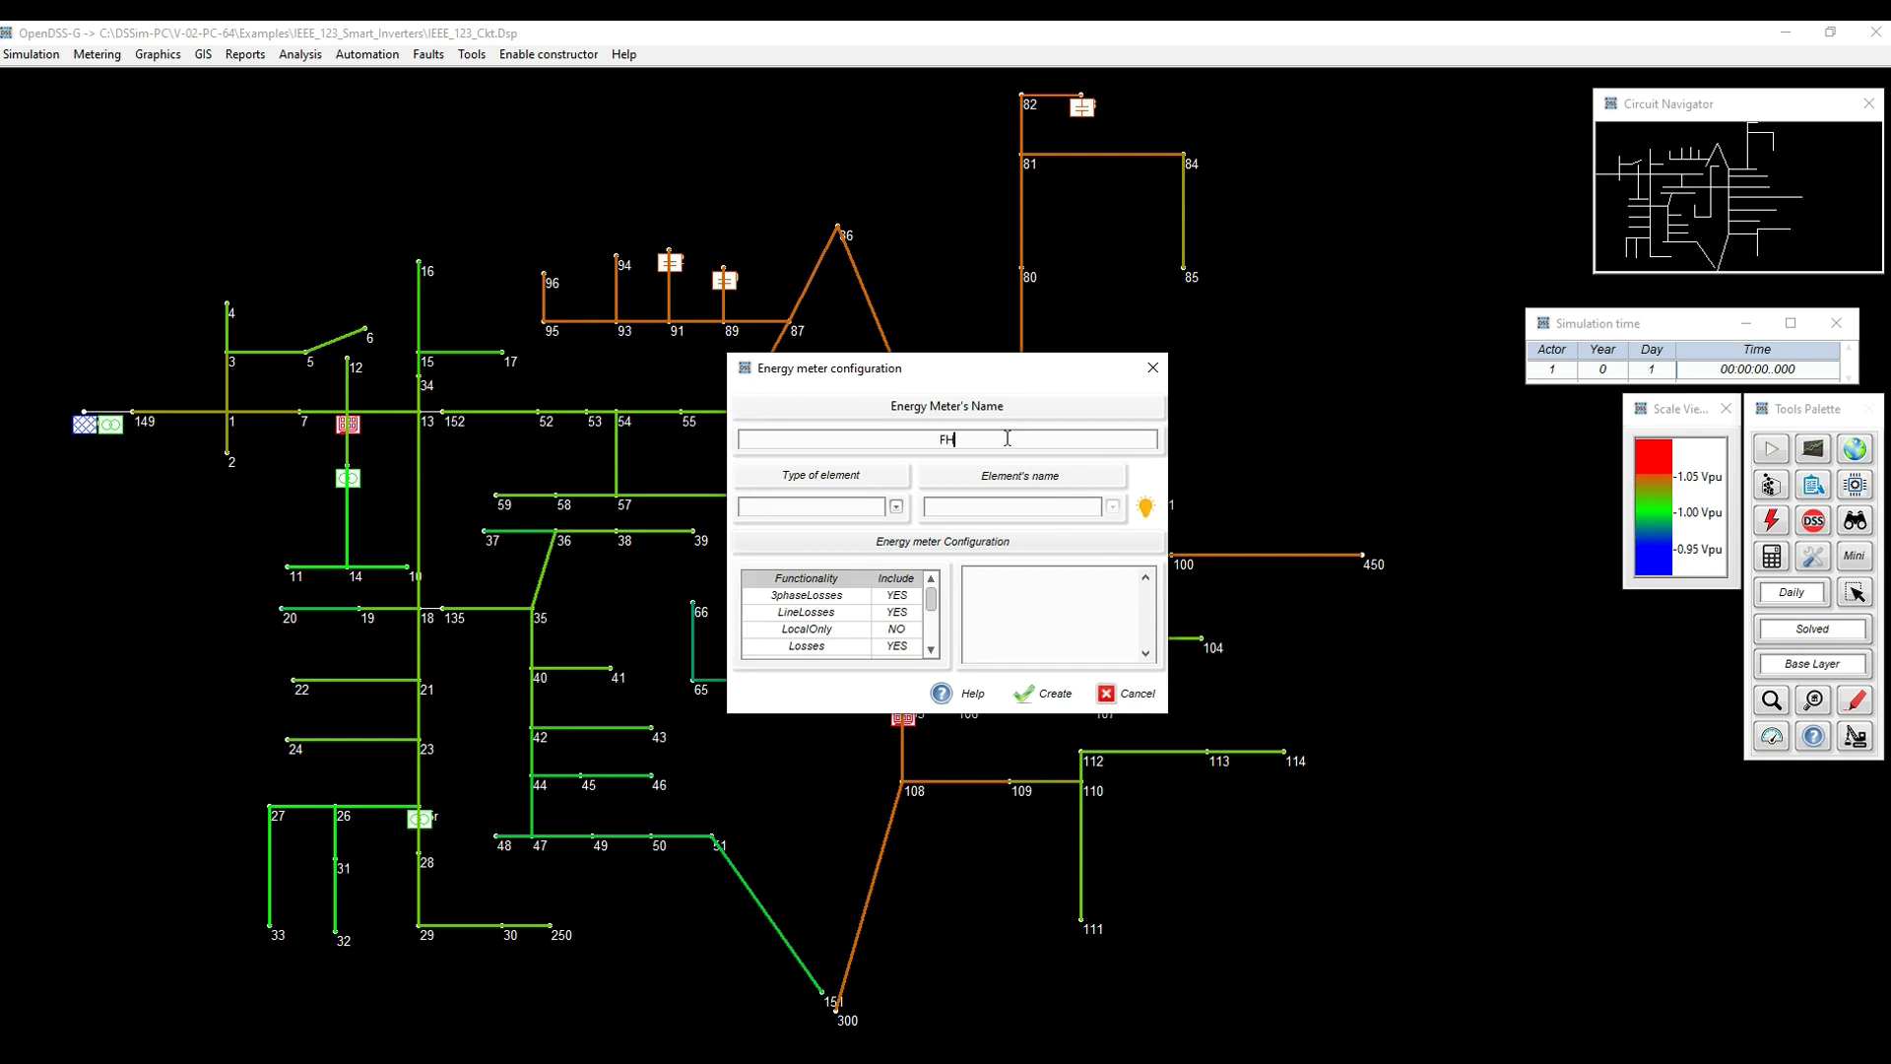
Create energy meter FH on transformer reg1a
text(Transformer)
key(Return)
click(1112, 508)
click(1112, 508)
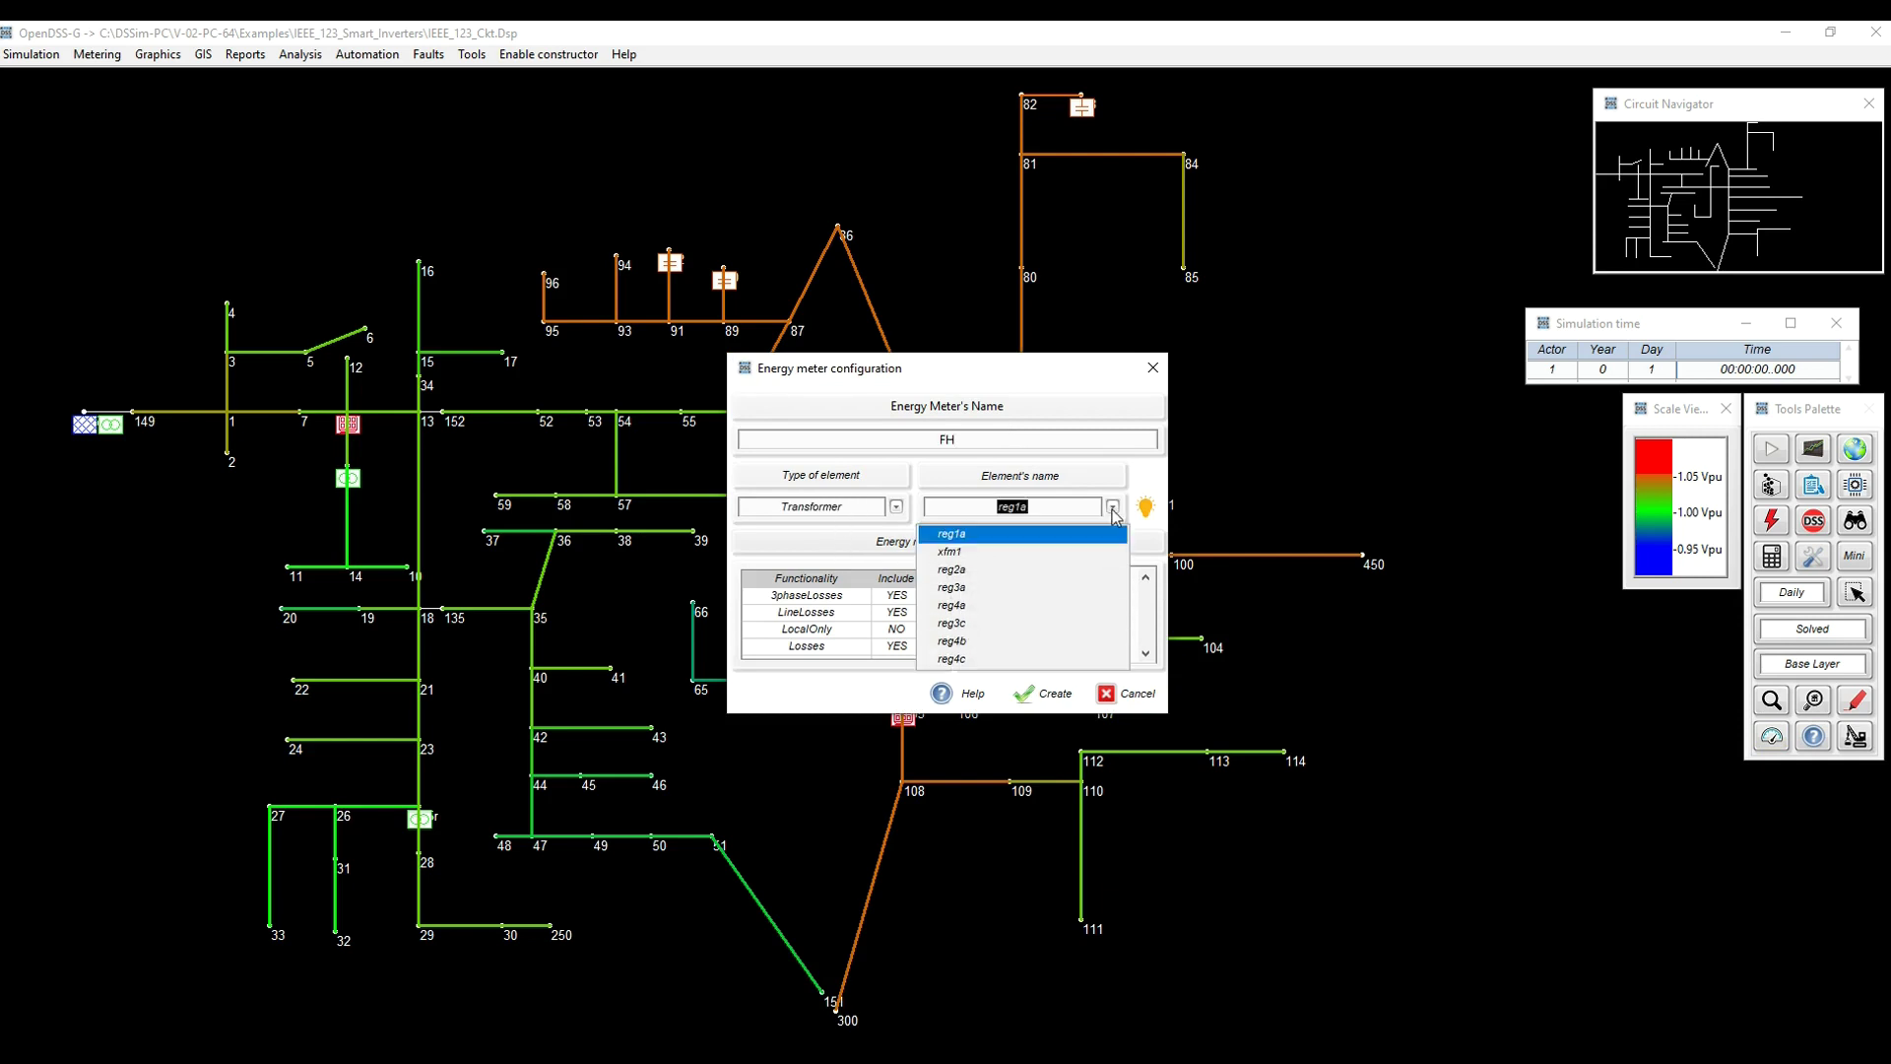
click(1014, 541)
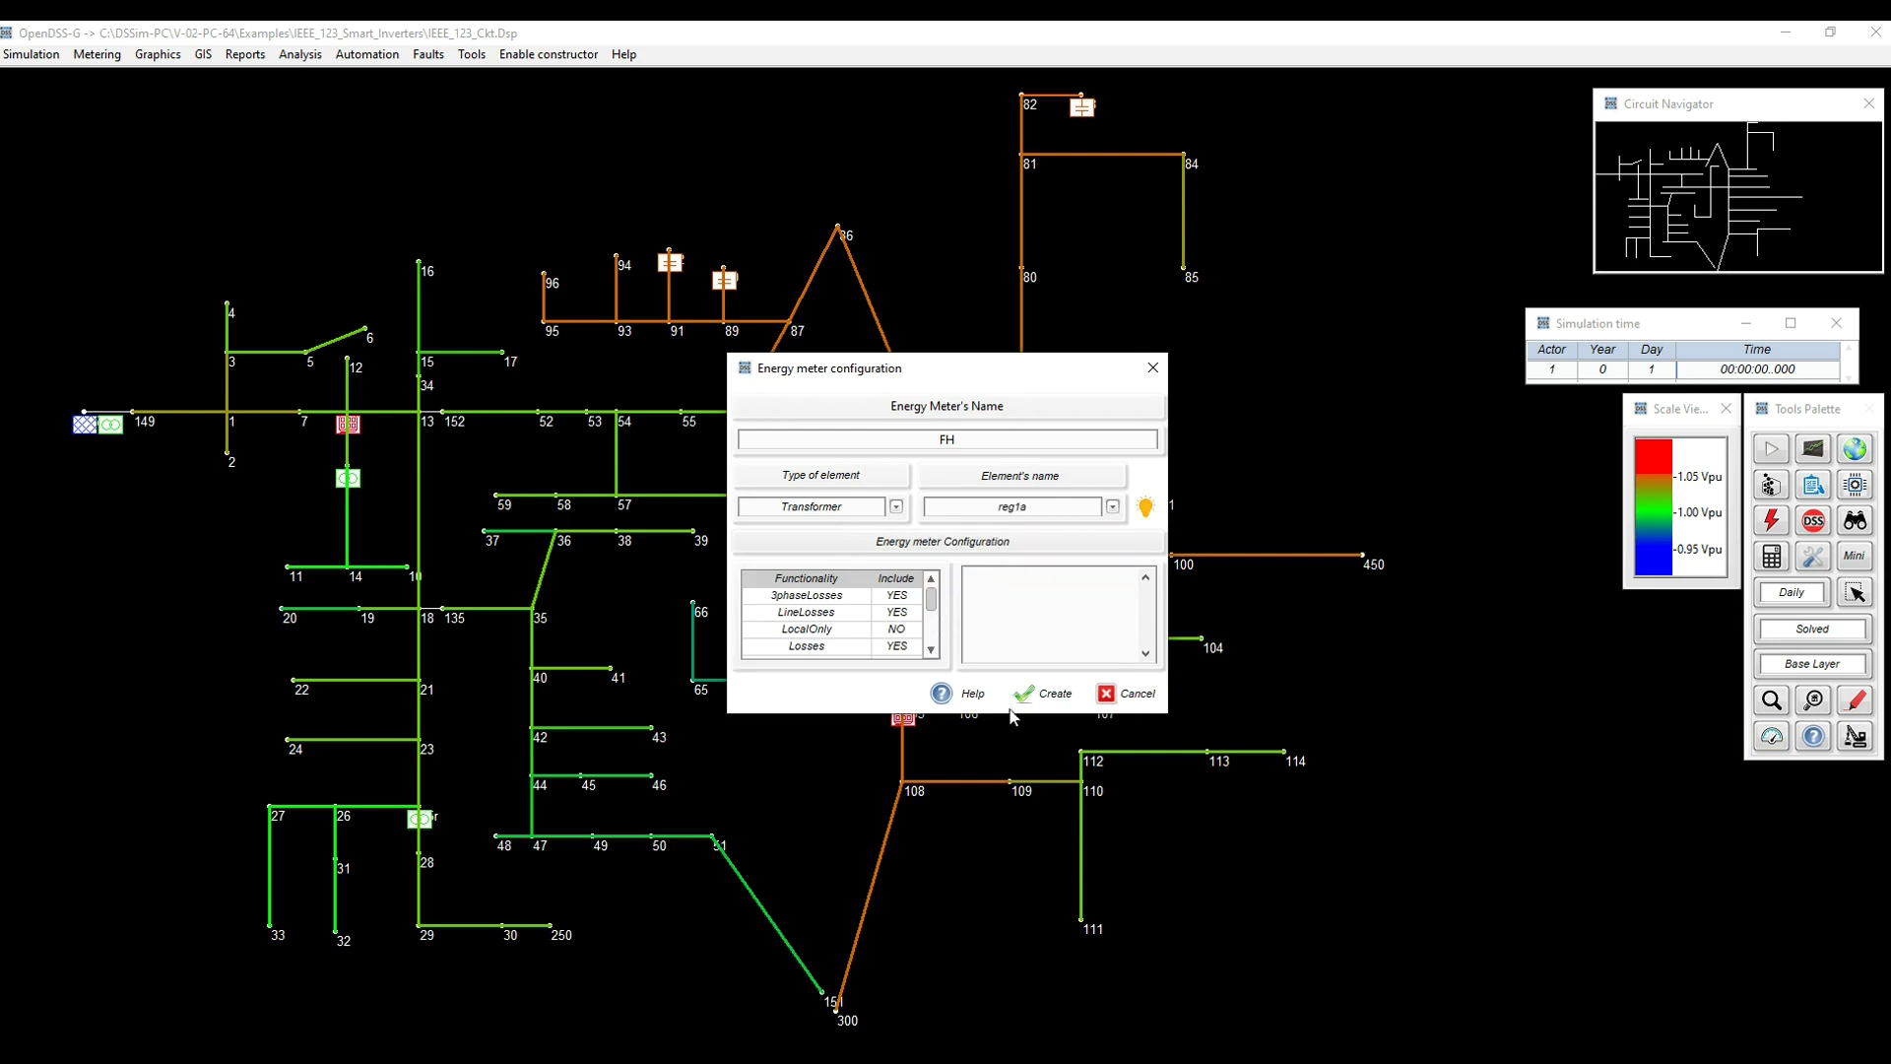
click(1043, 698)
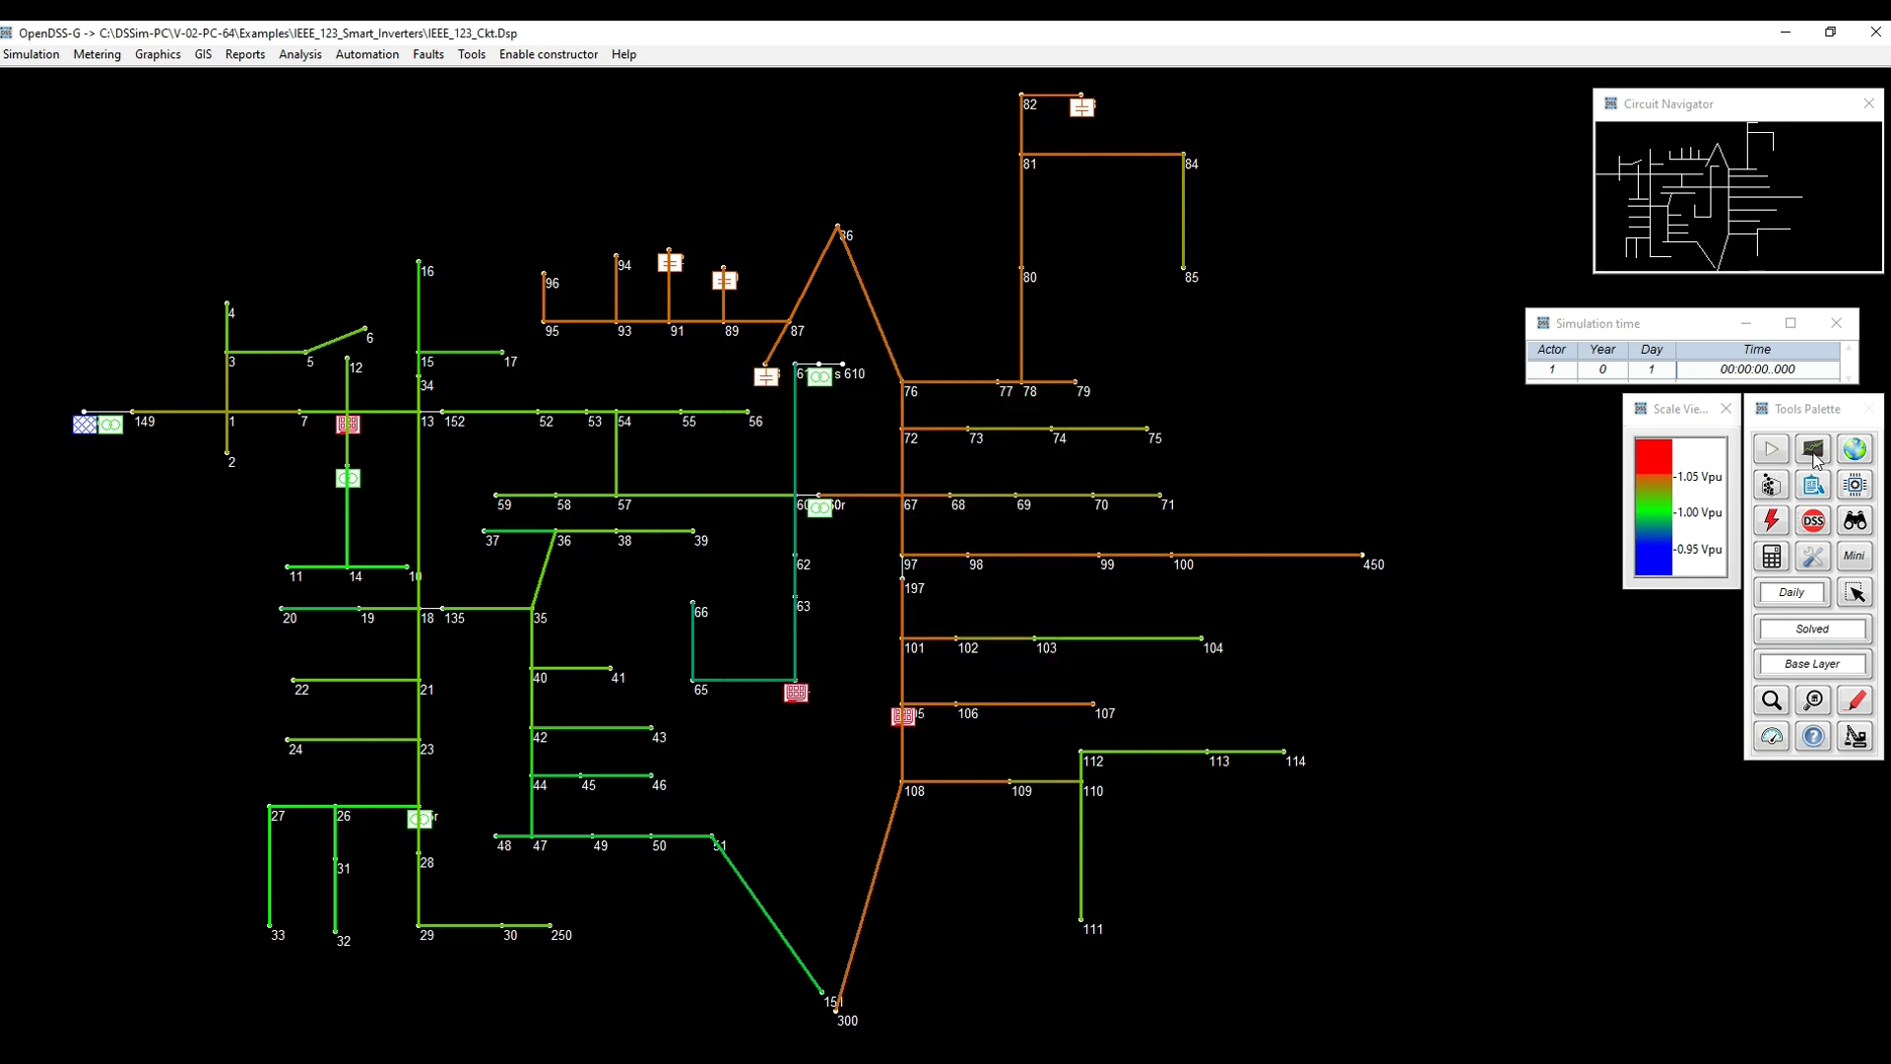
Add Powers-mode monitors myPV on the whole PVSystem class and rerun the daily simulation
click(1772, 738)
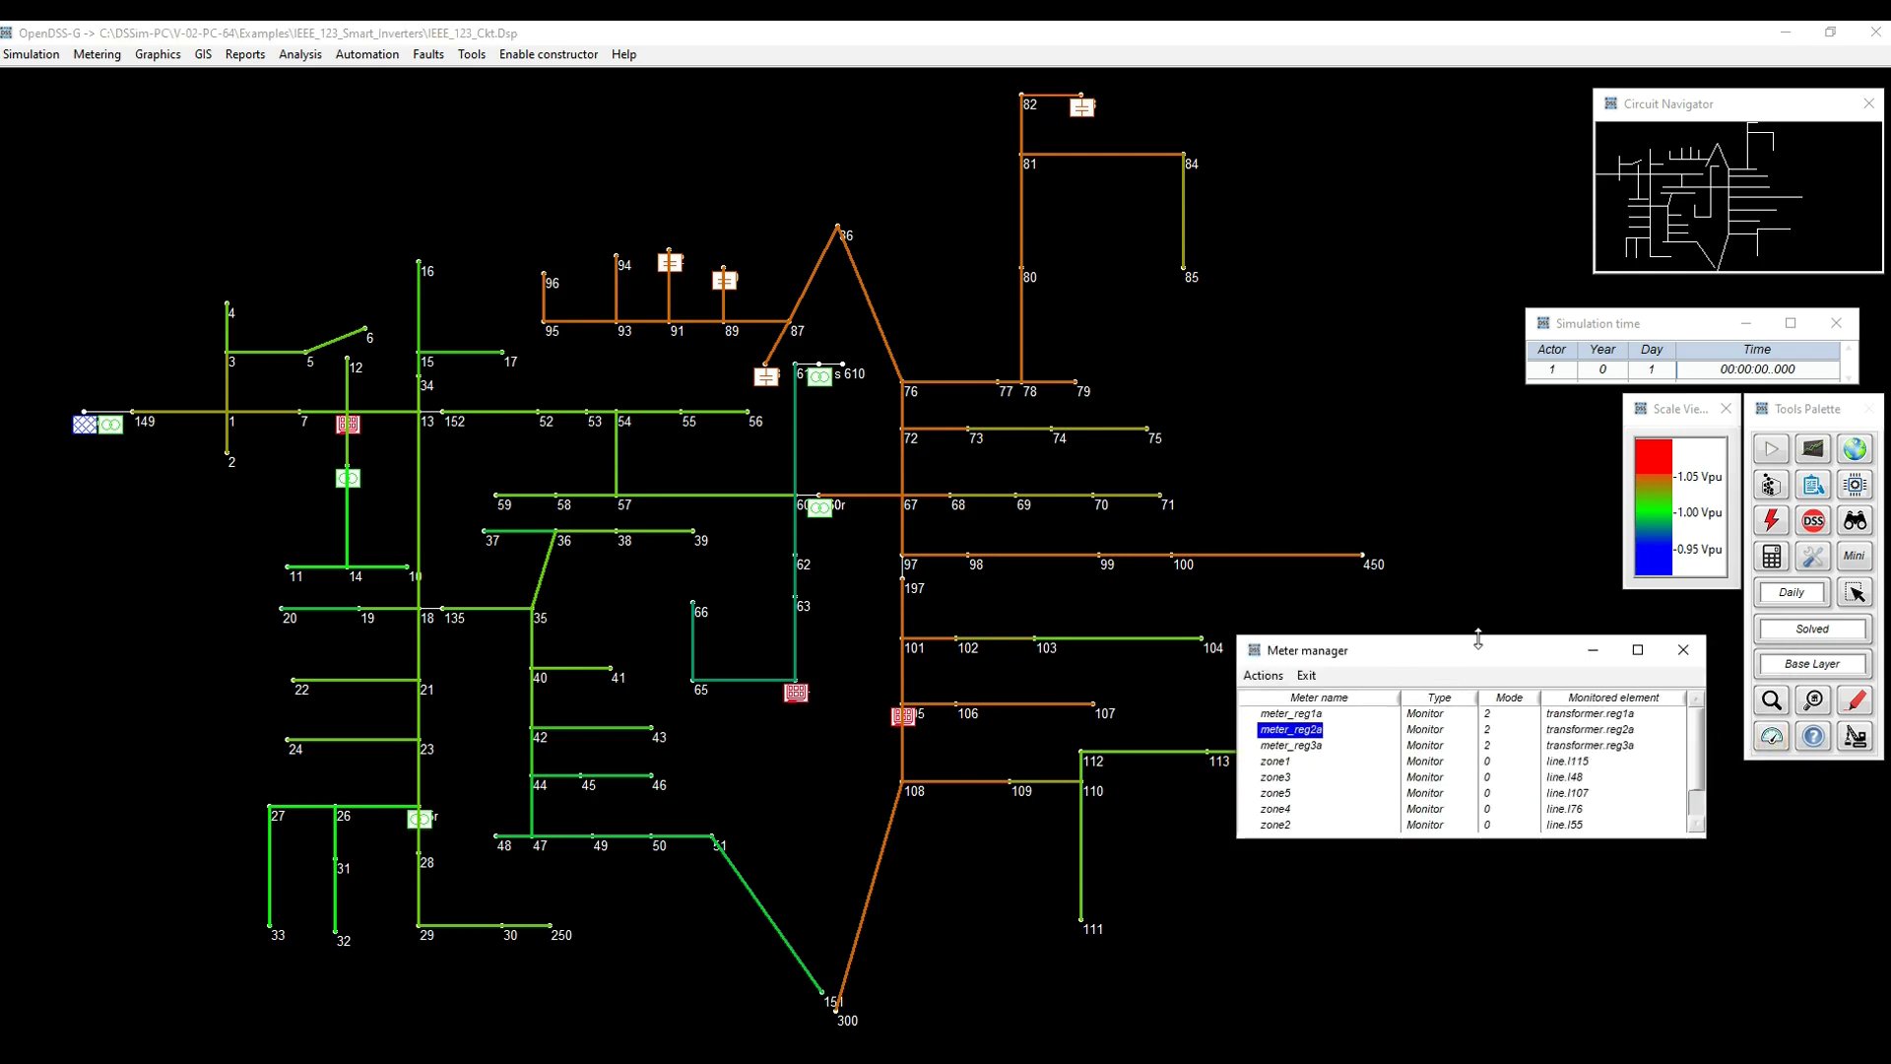
drag(1475, 639, 1474, 528)
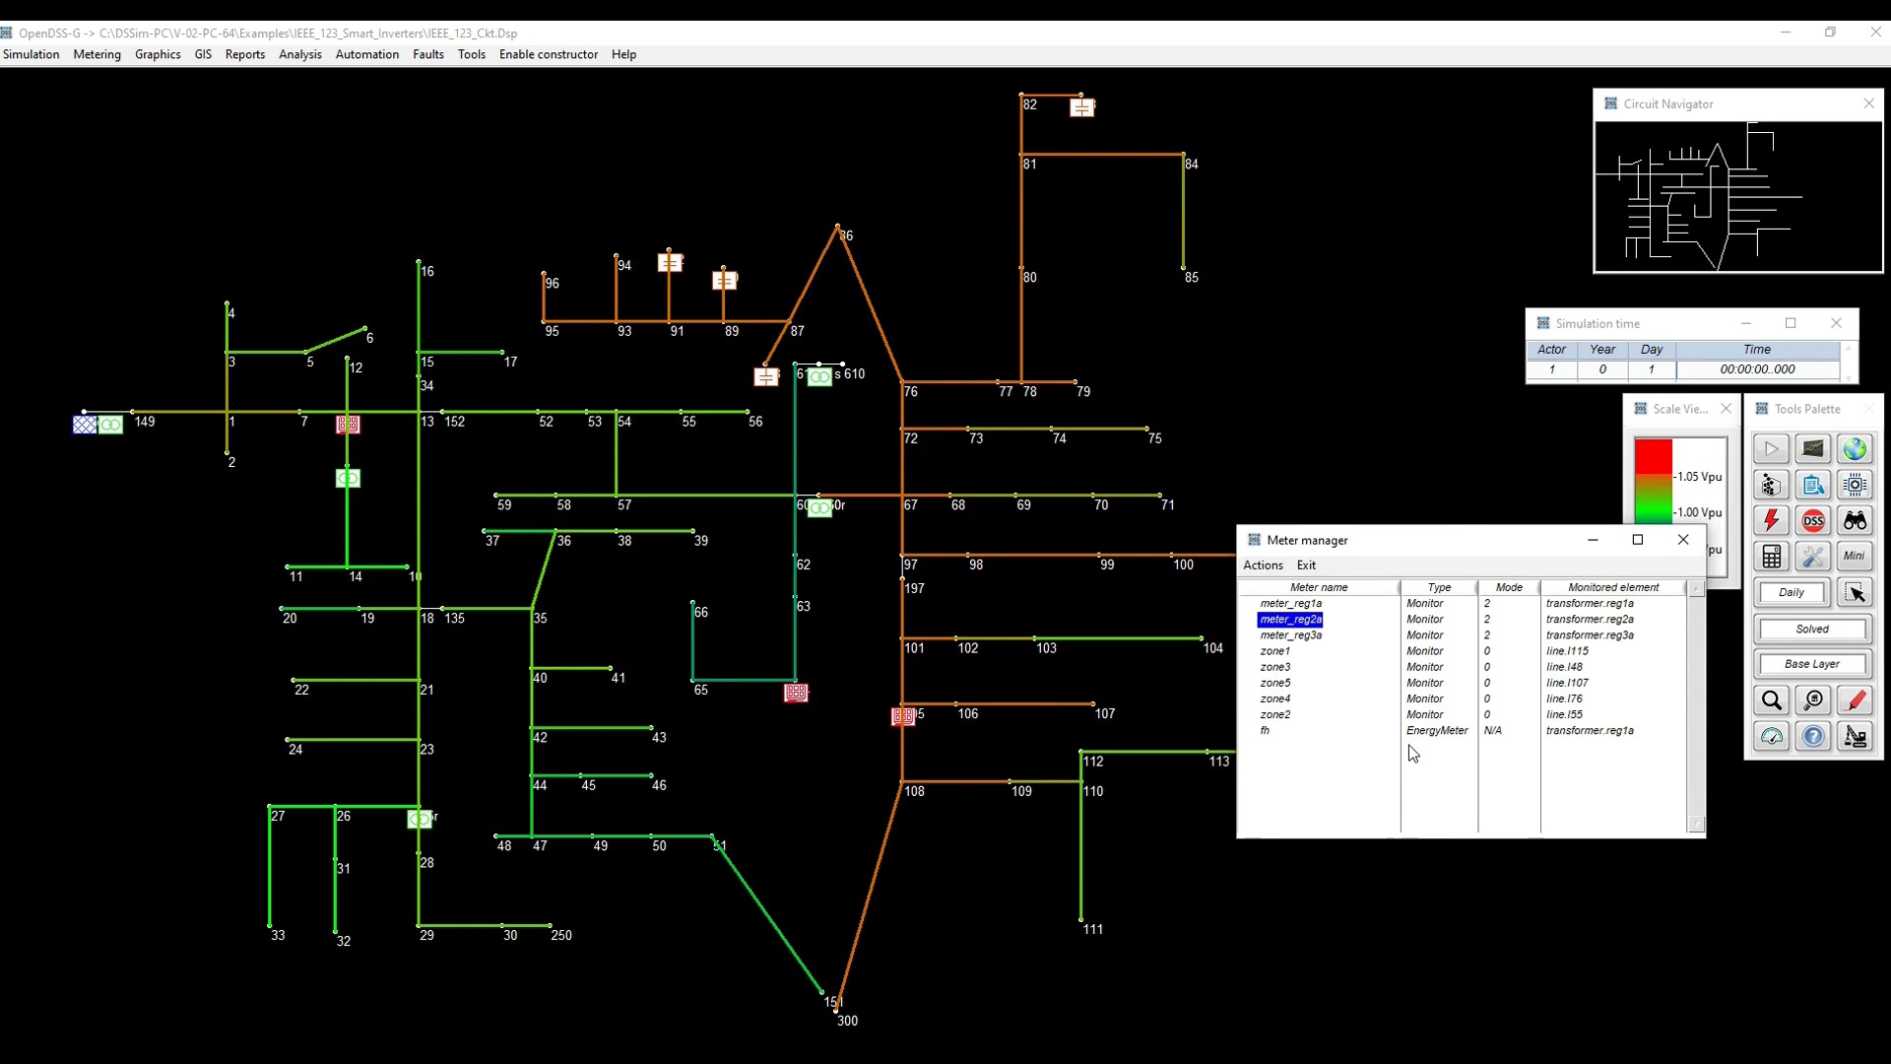
right_click(1311, 777)
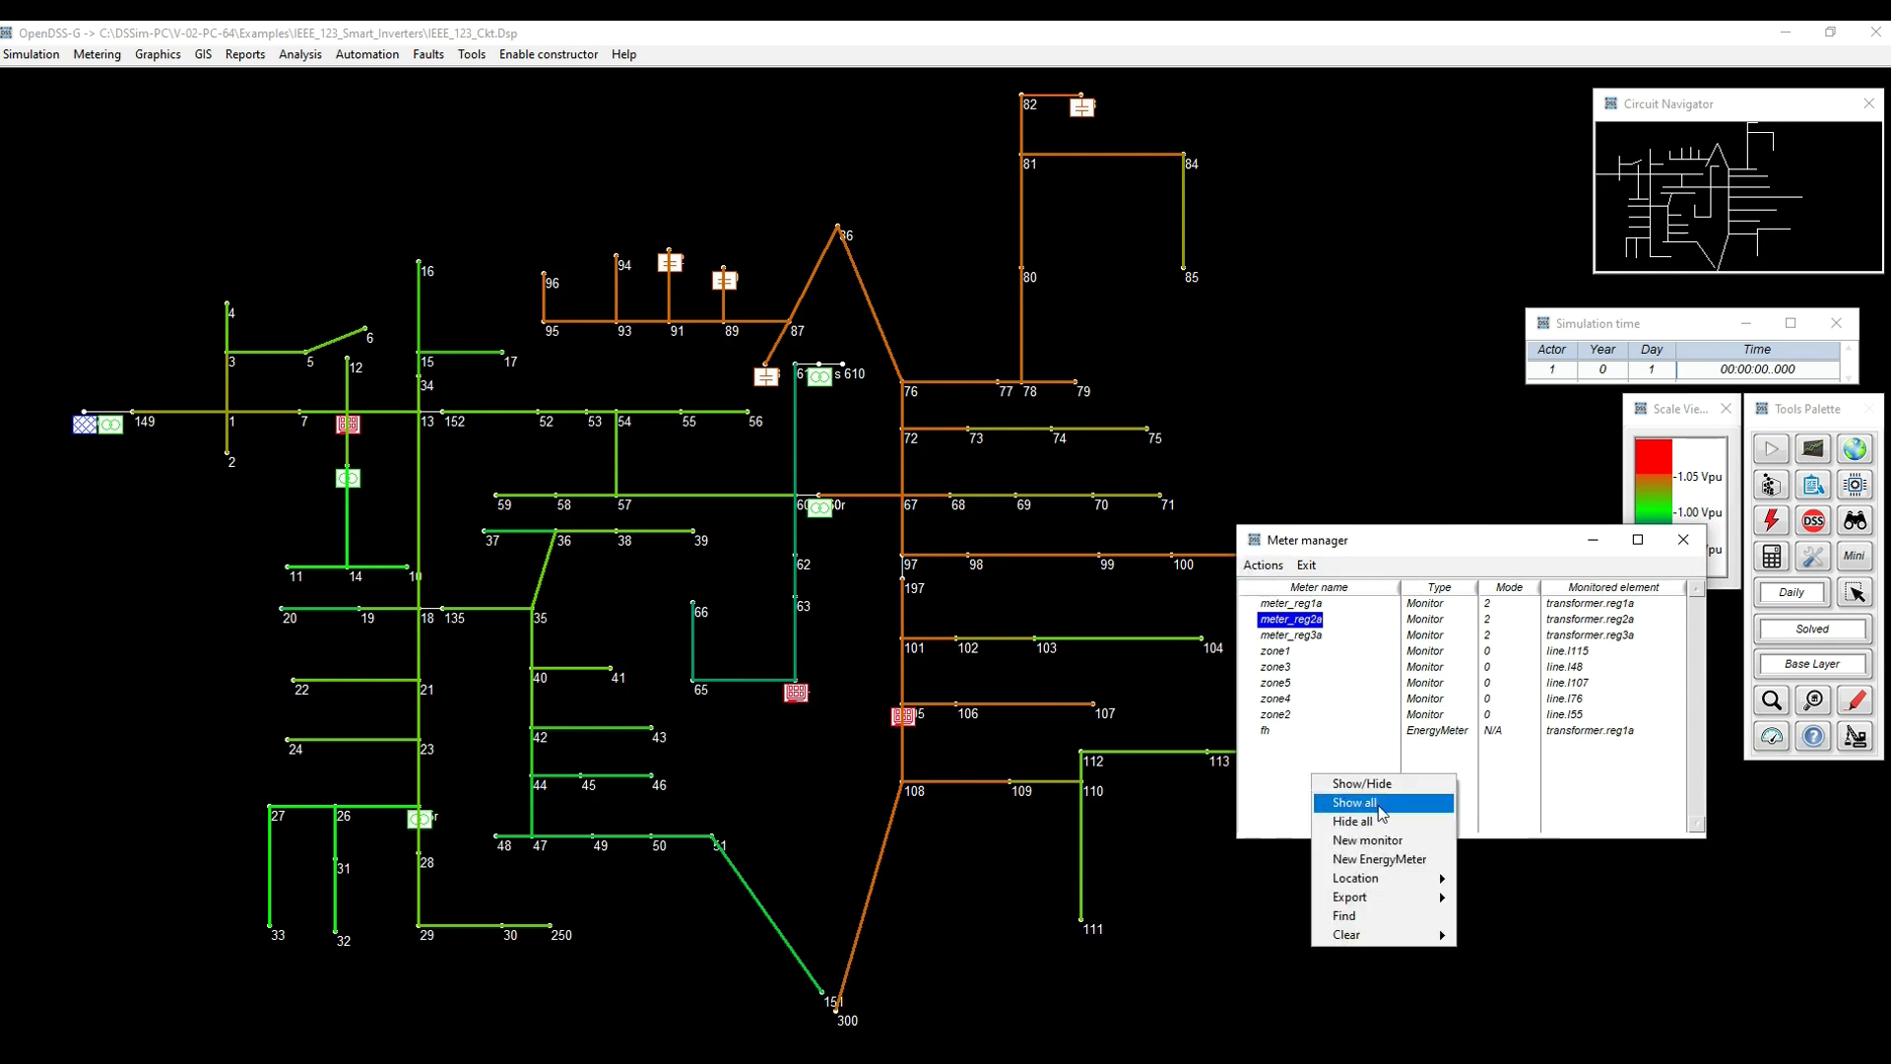
click(1368, 839)
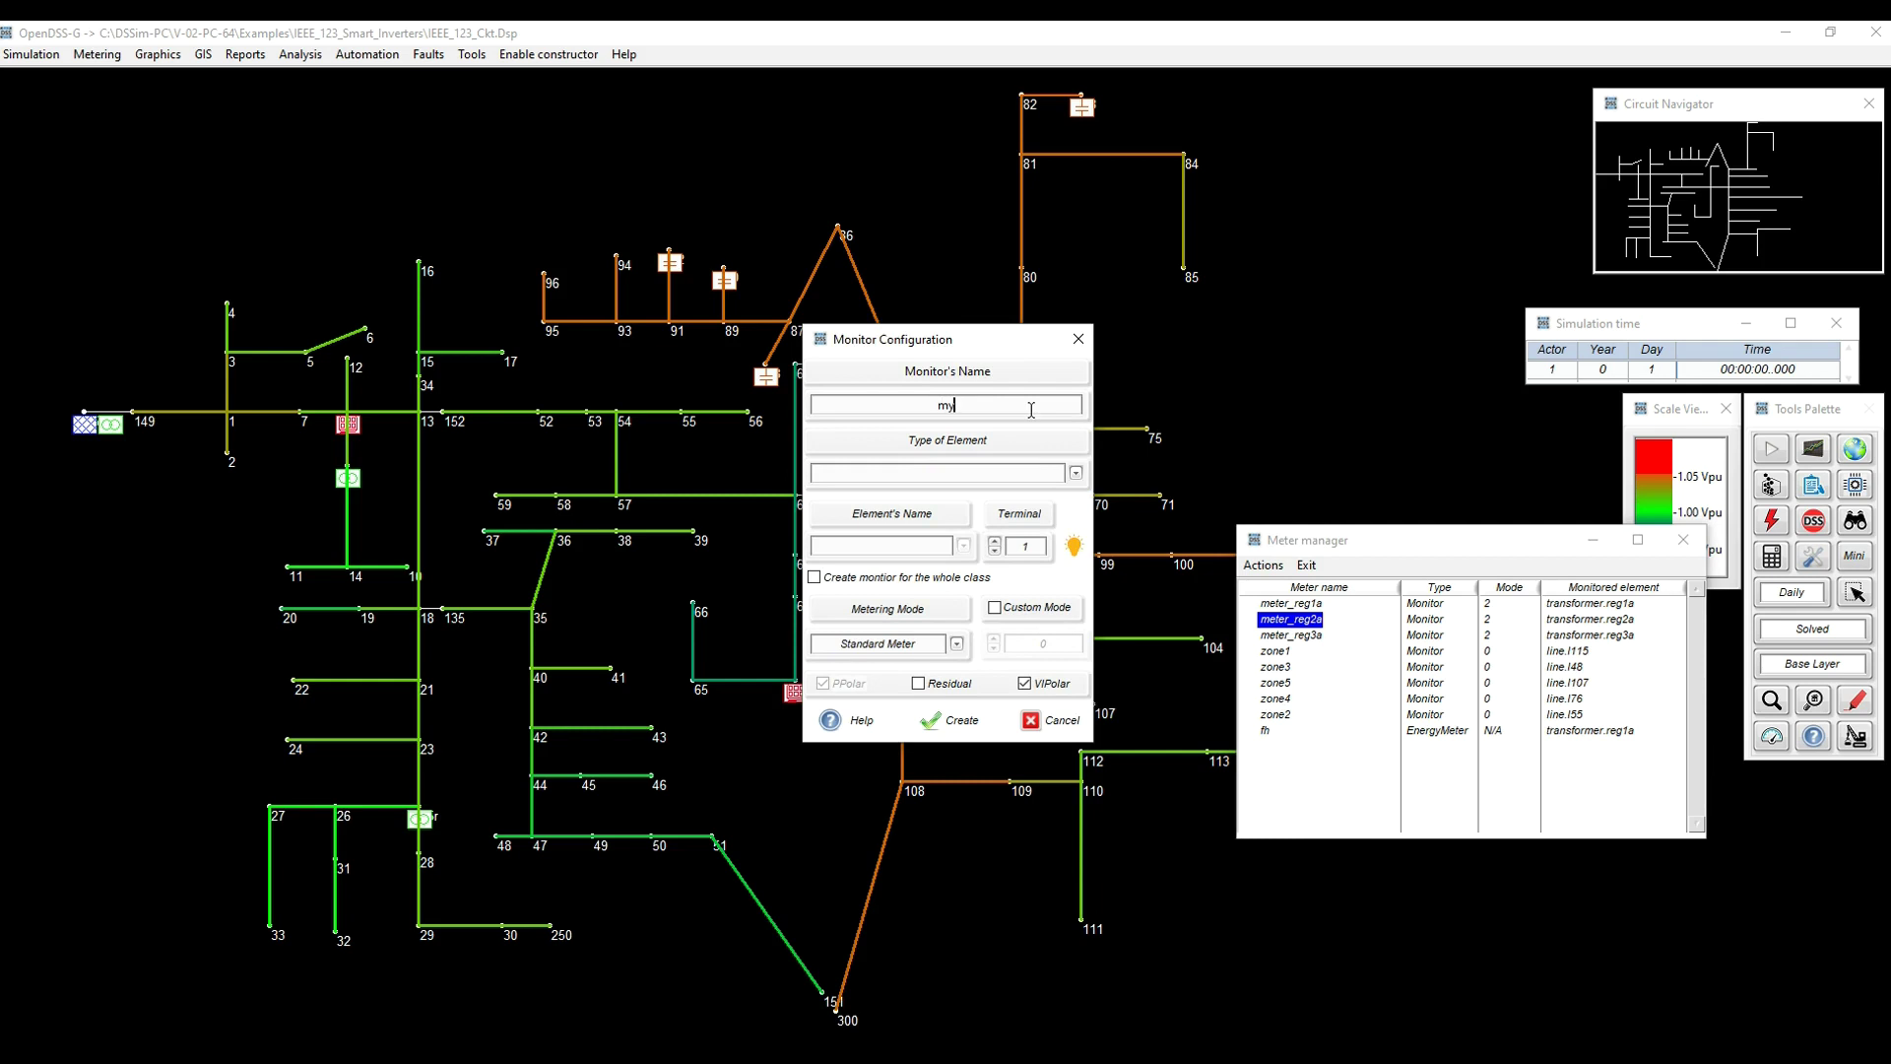
text(PV)
text(P)
key(Return)
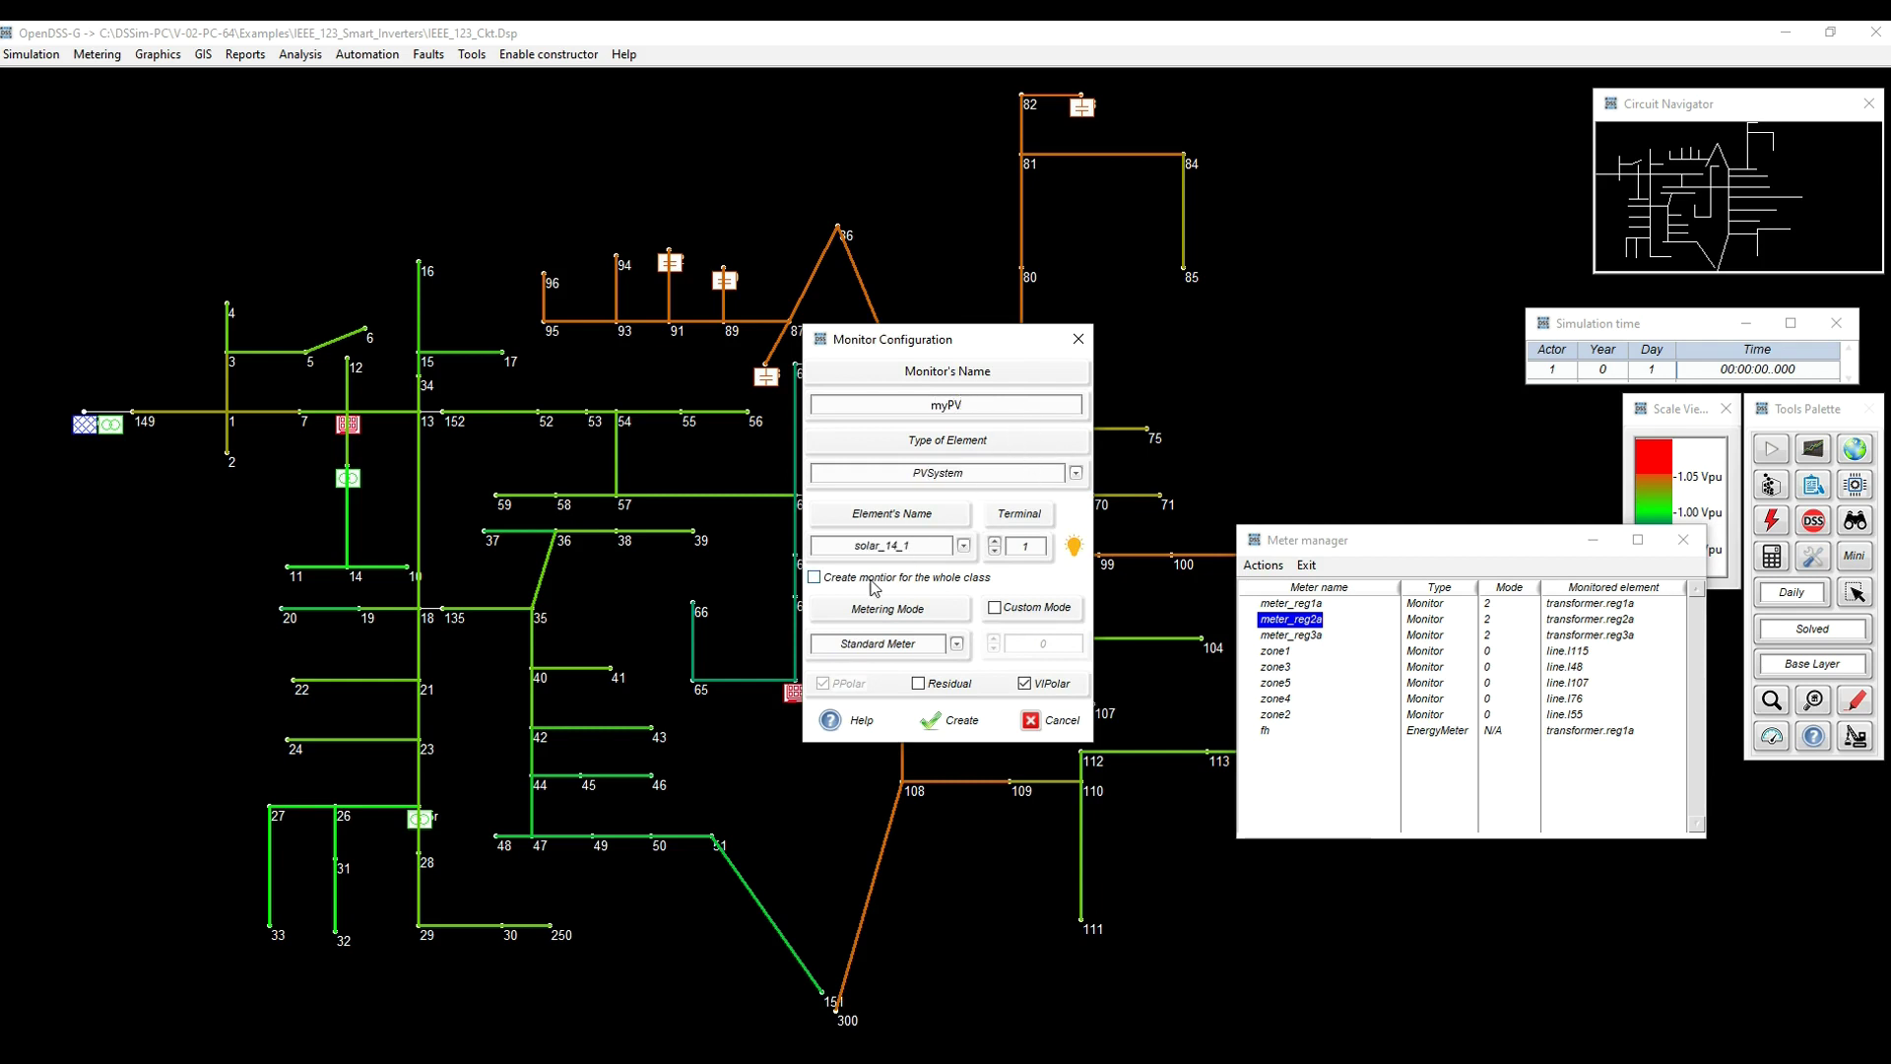
click(814, 577)
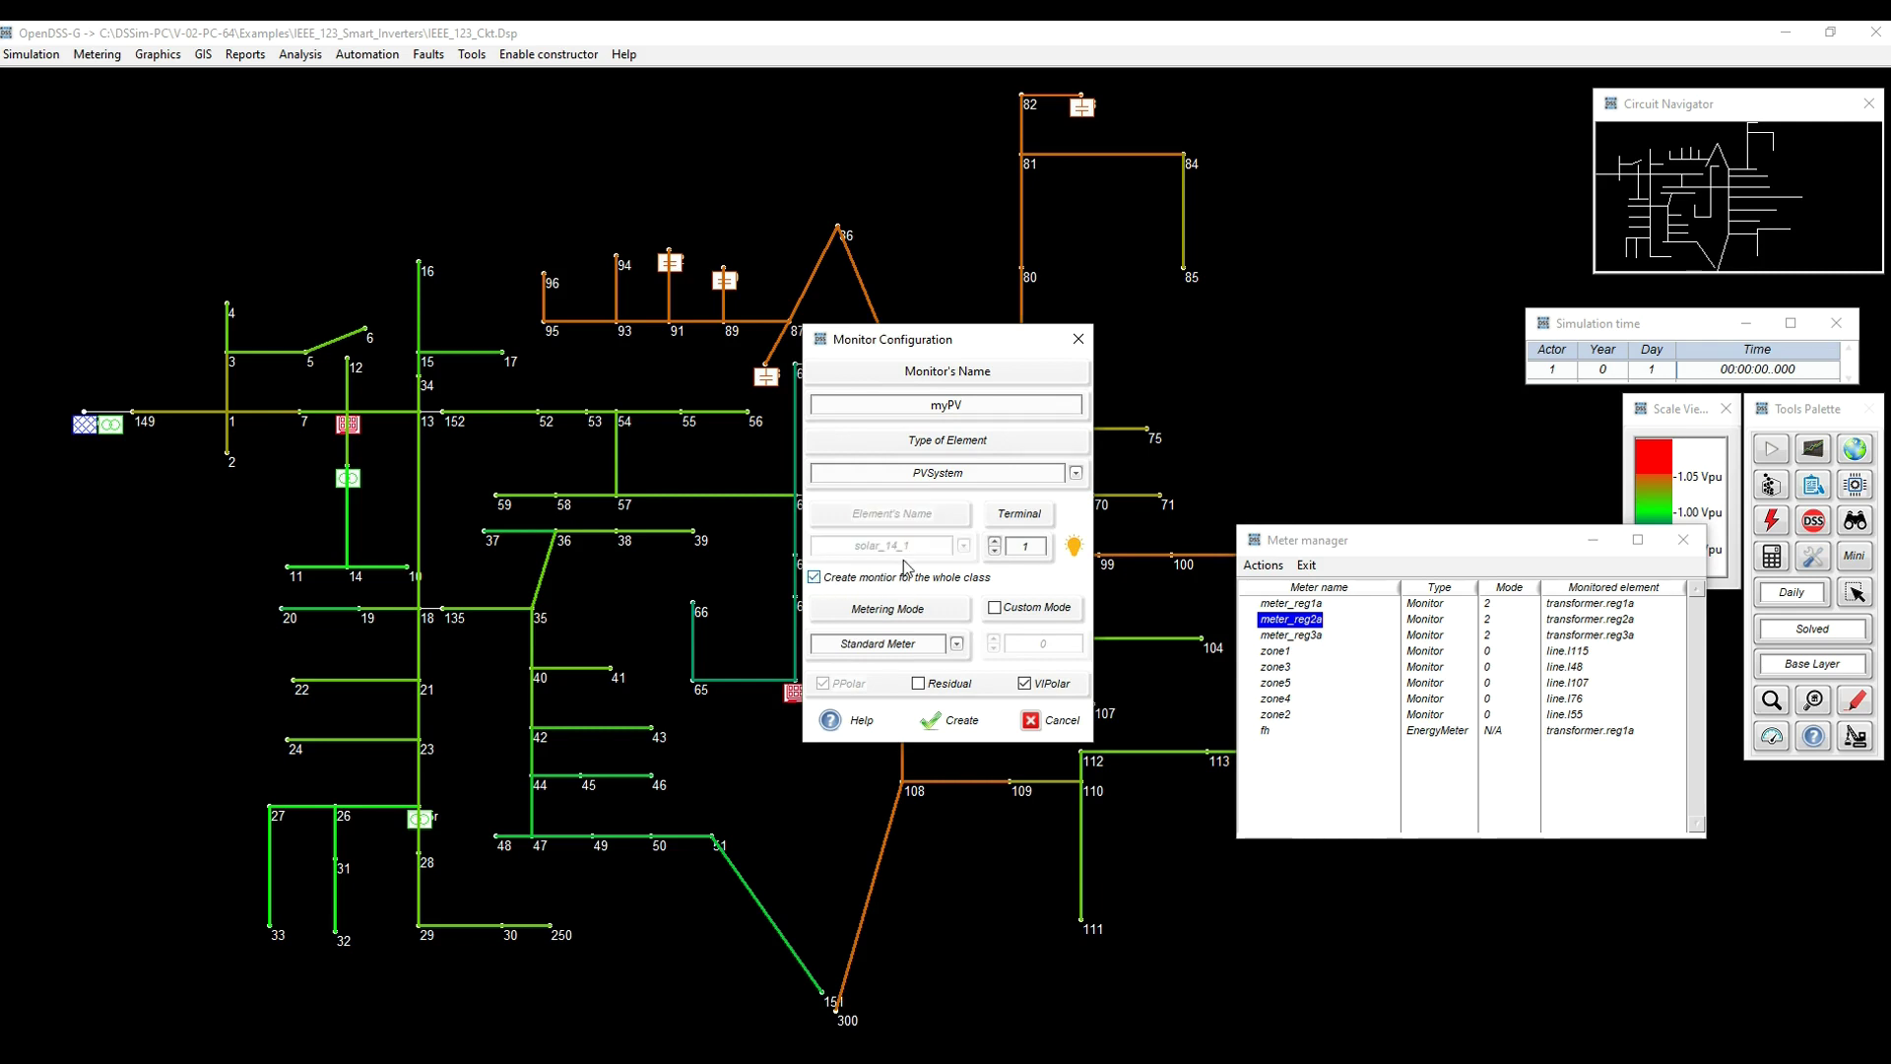
click(955, 643)
click(889, 689)
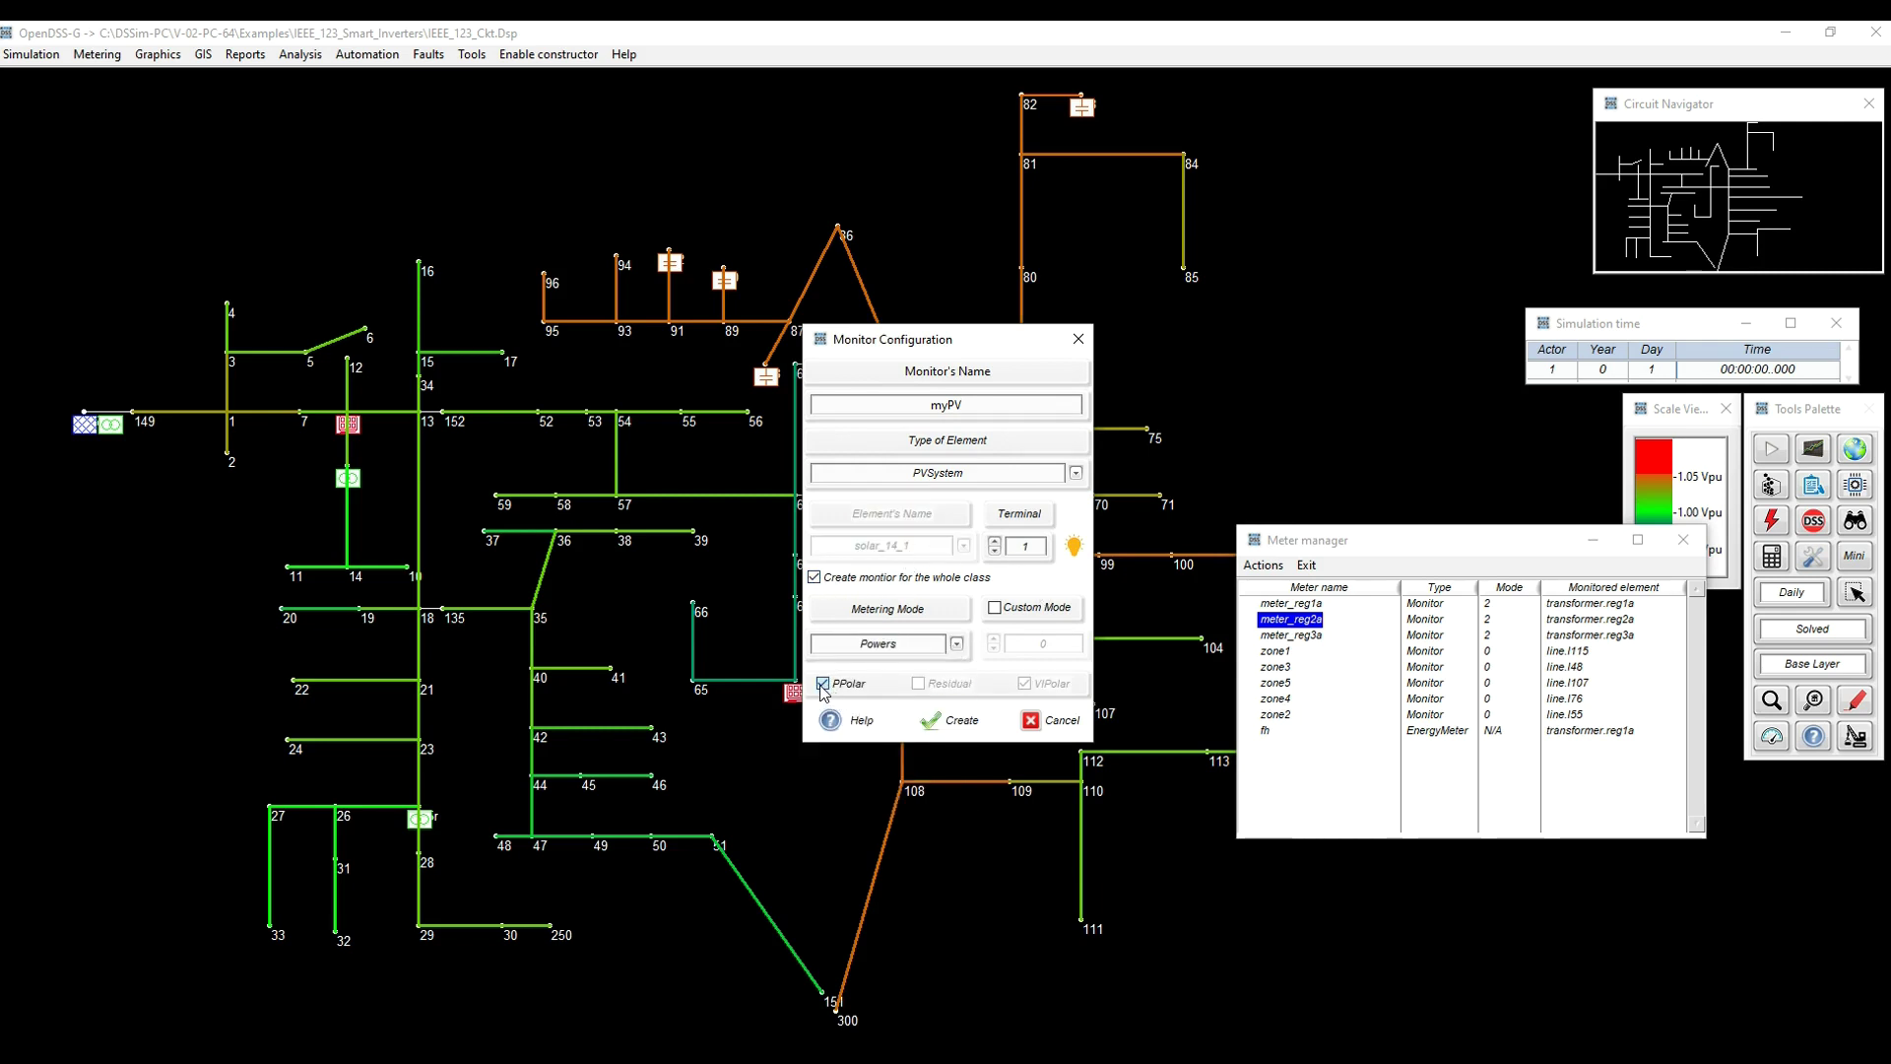
click(961, 726)
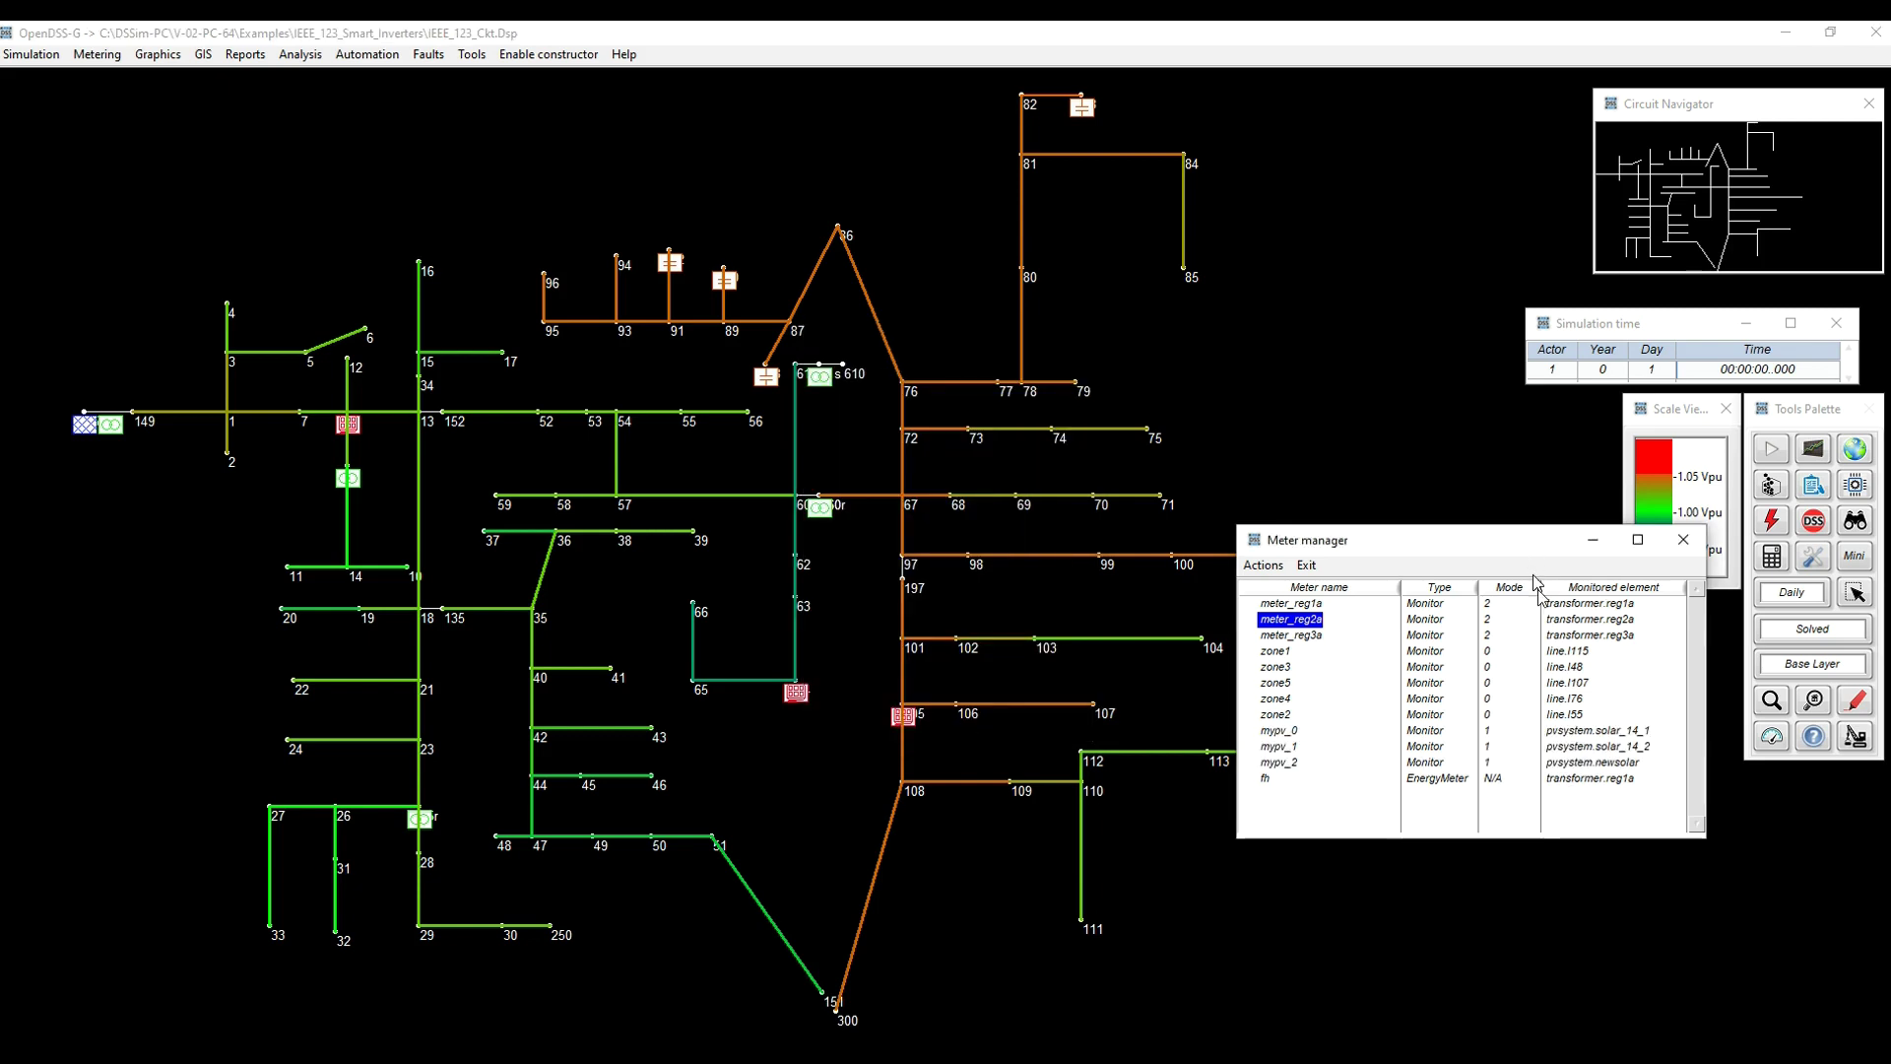
drag(1533, 562, 1571, 701)
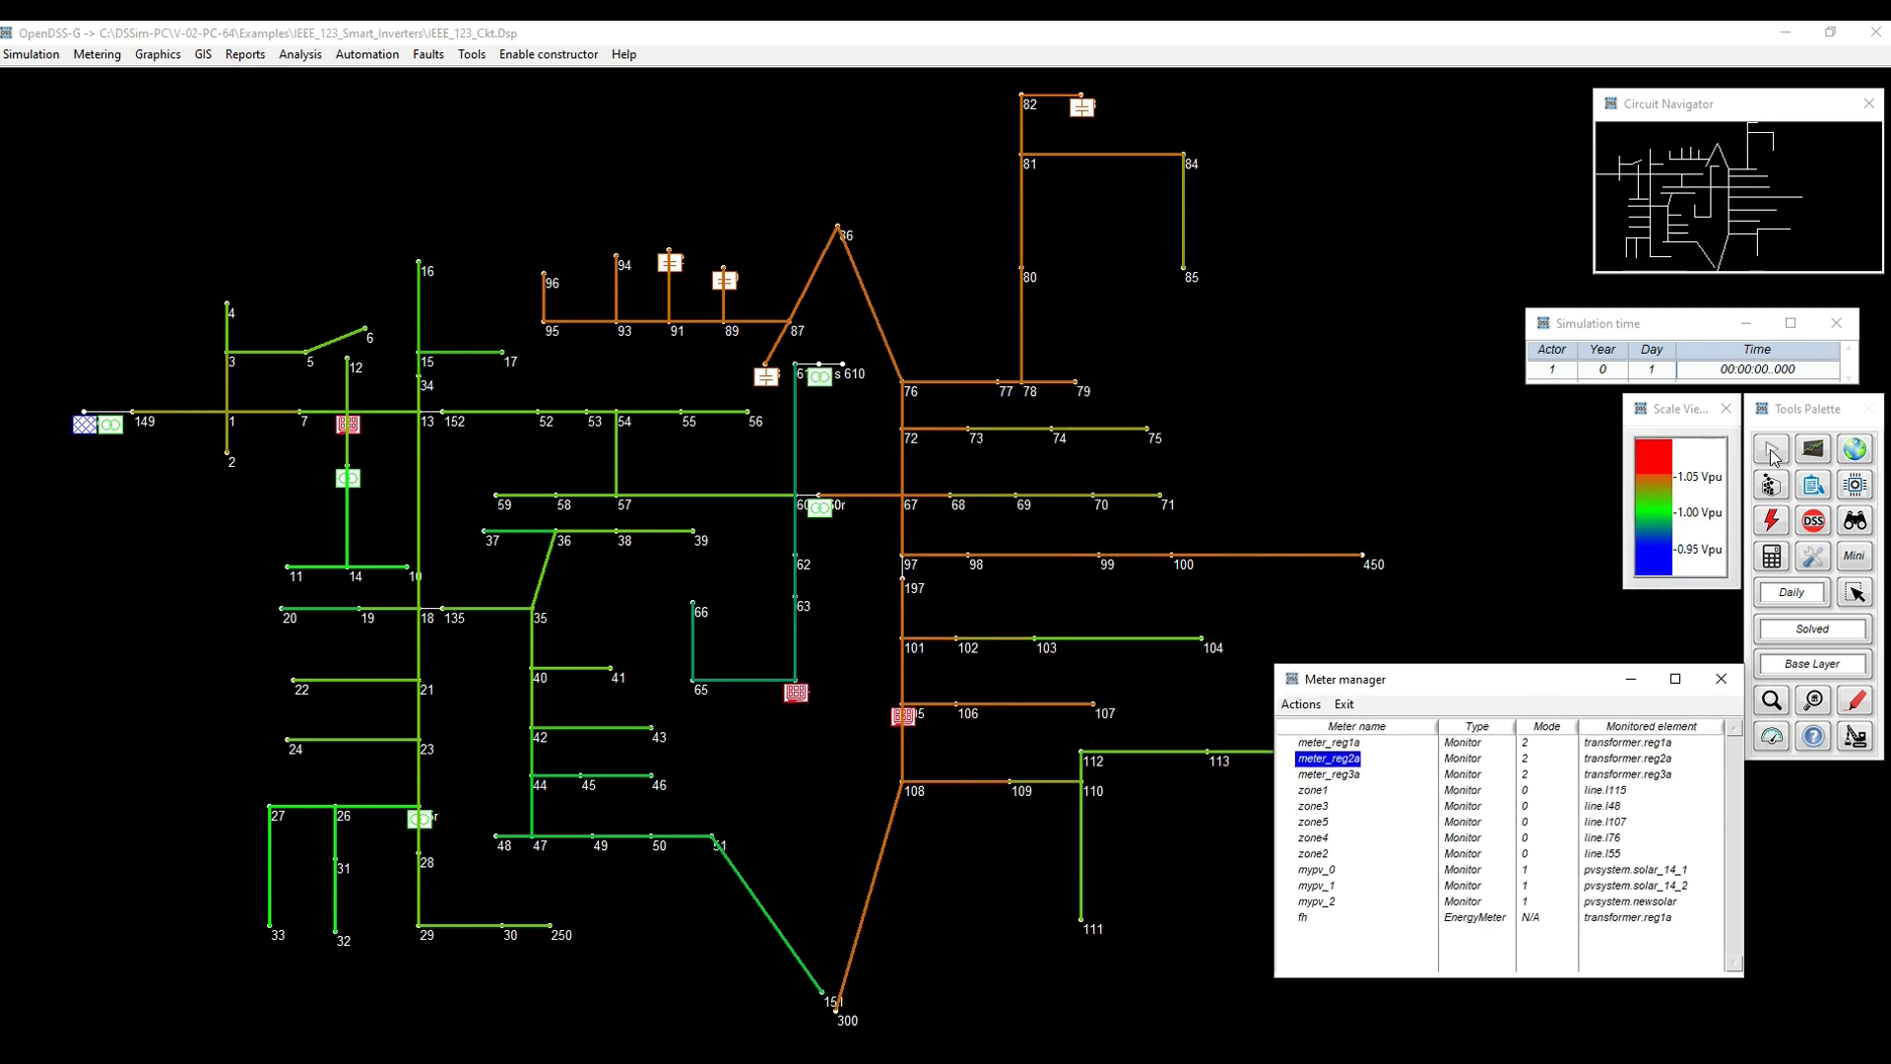
click(1772, 452)
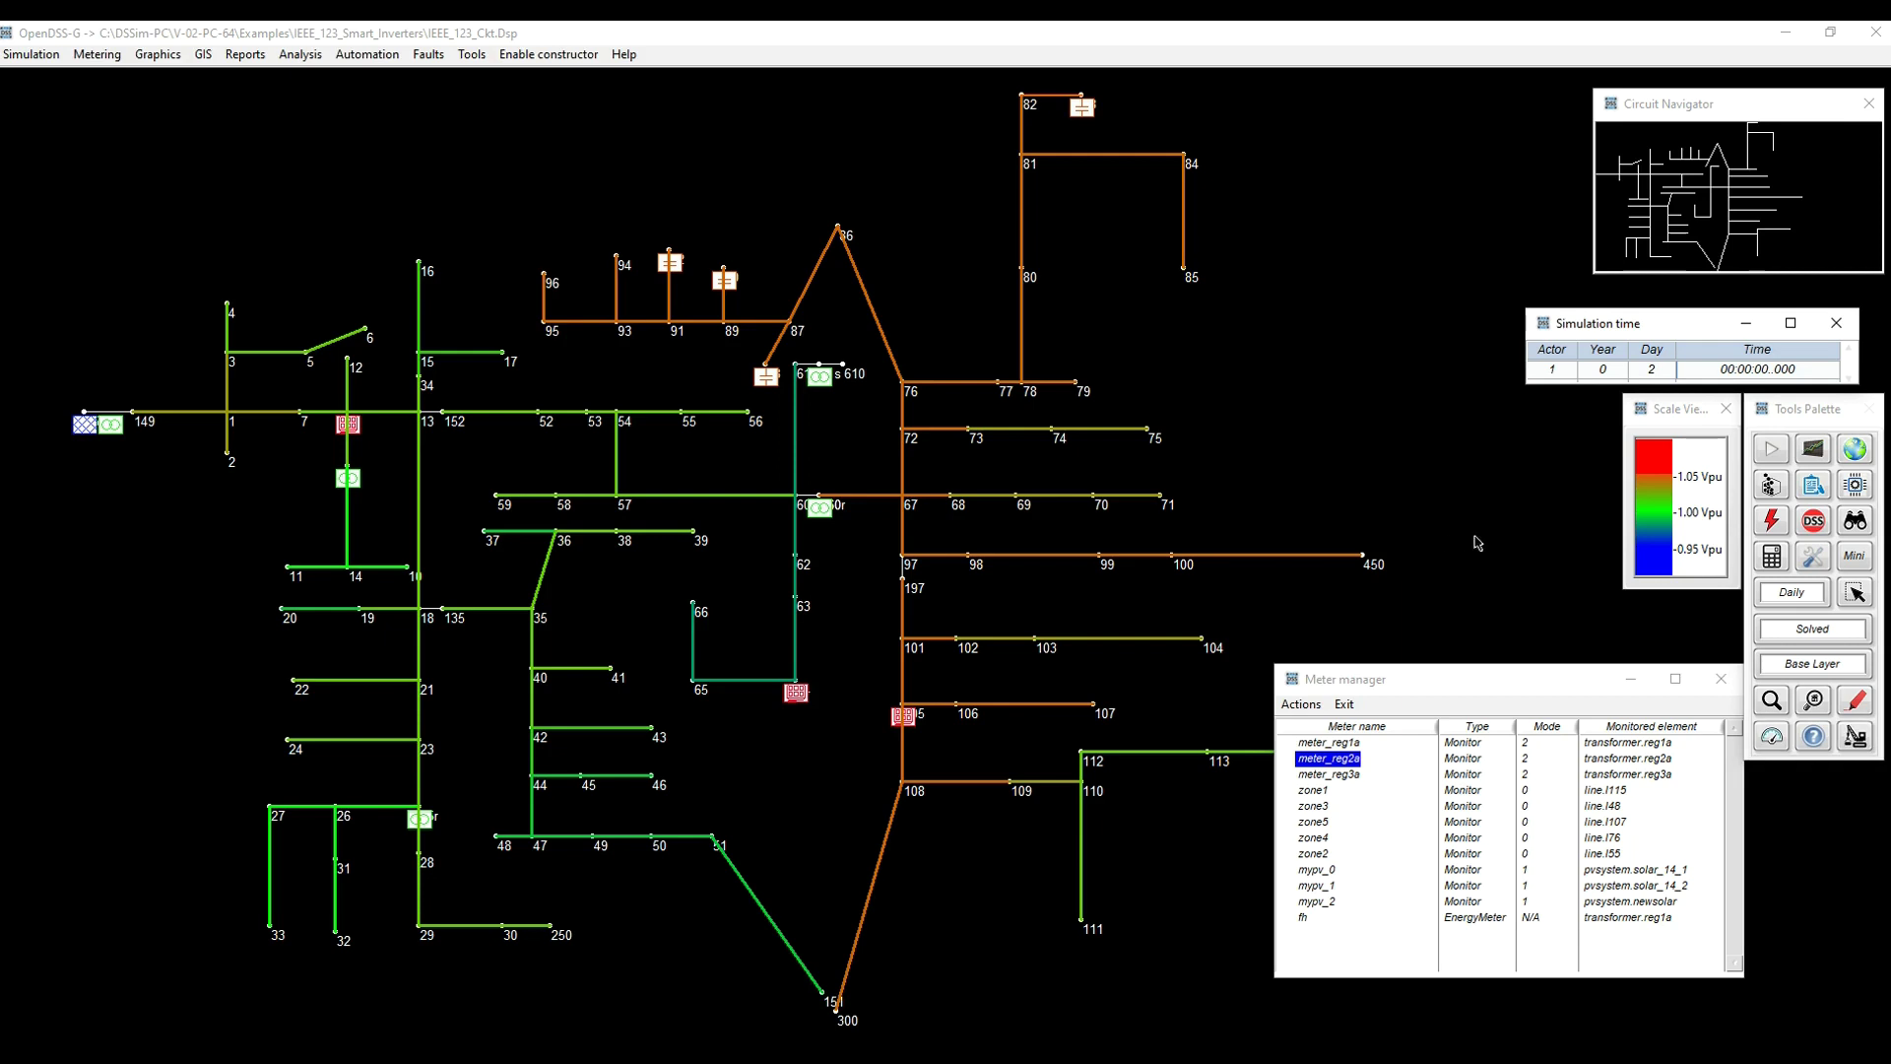
click(1814, 451)
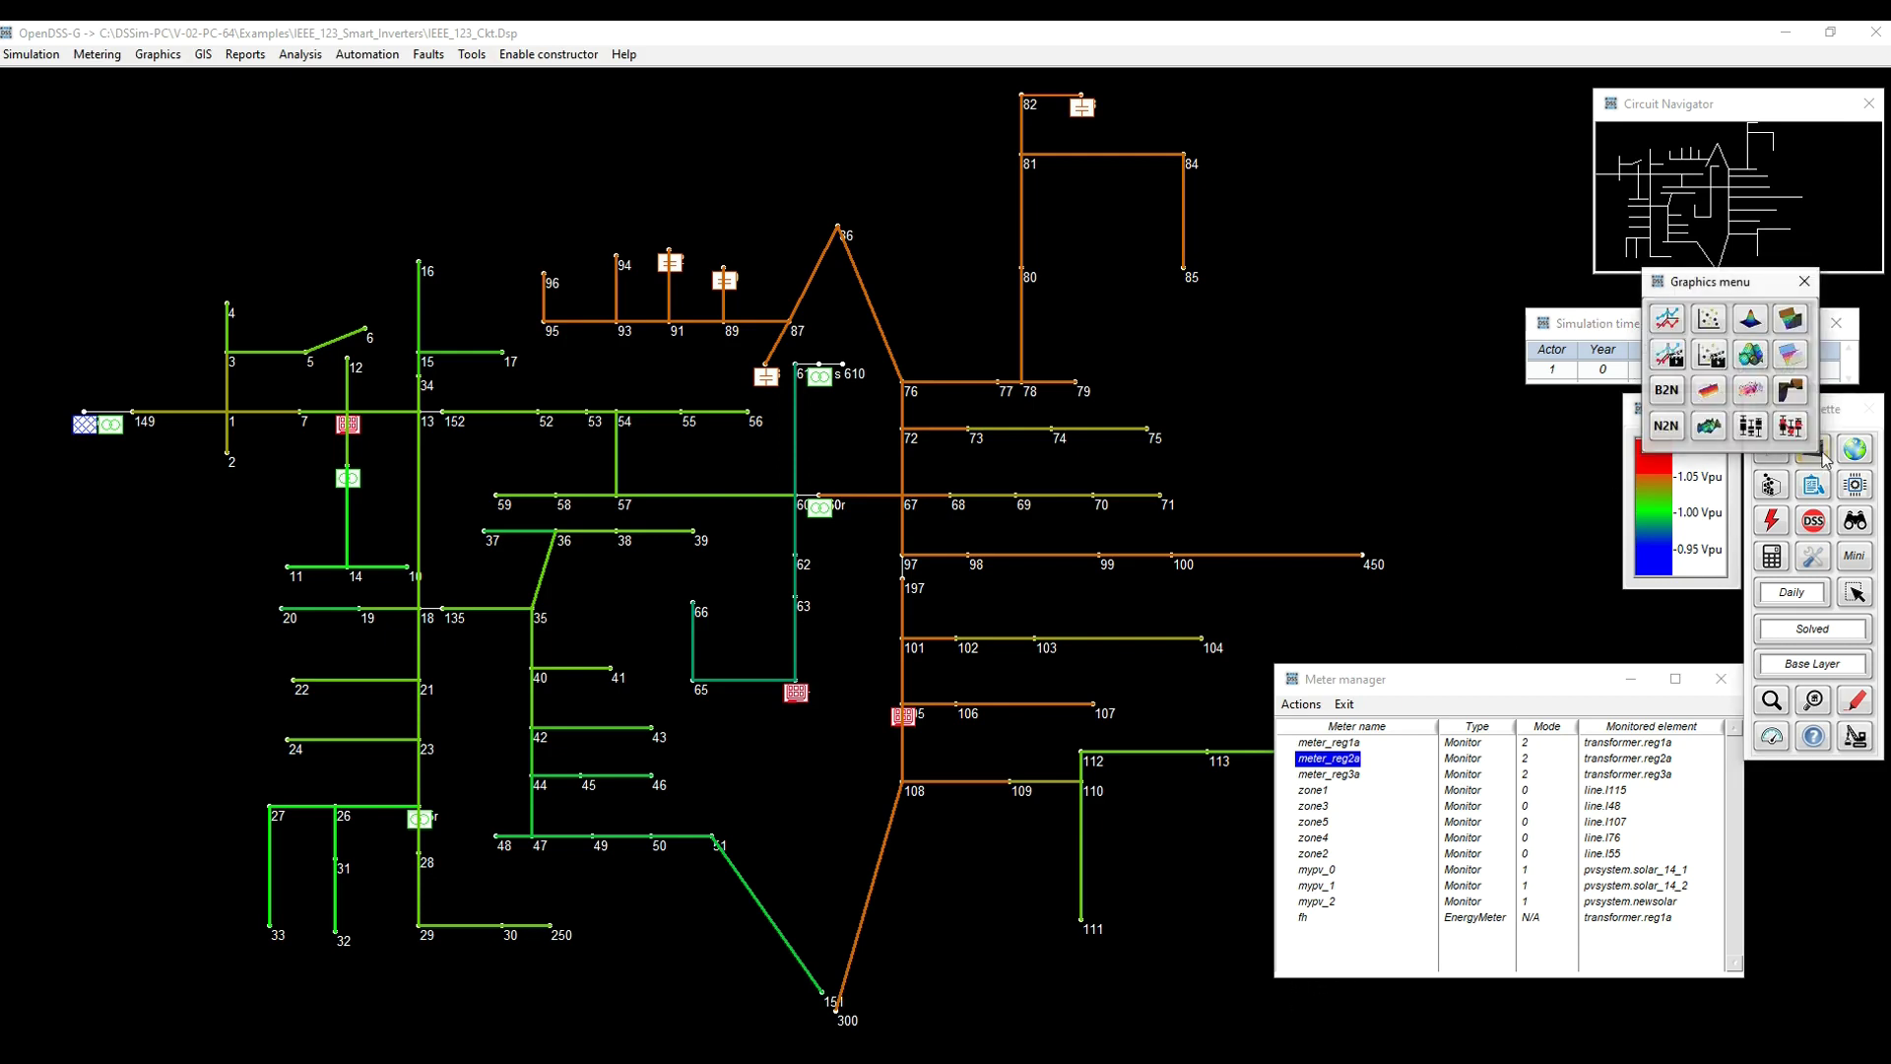
click(1667, 320)
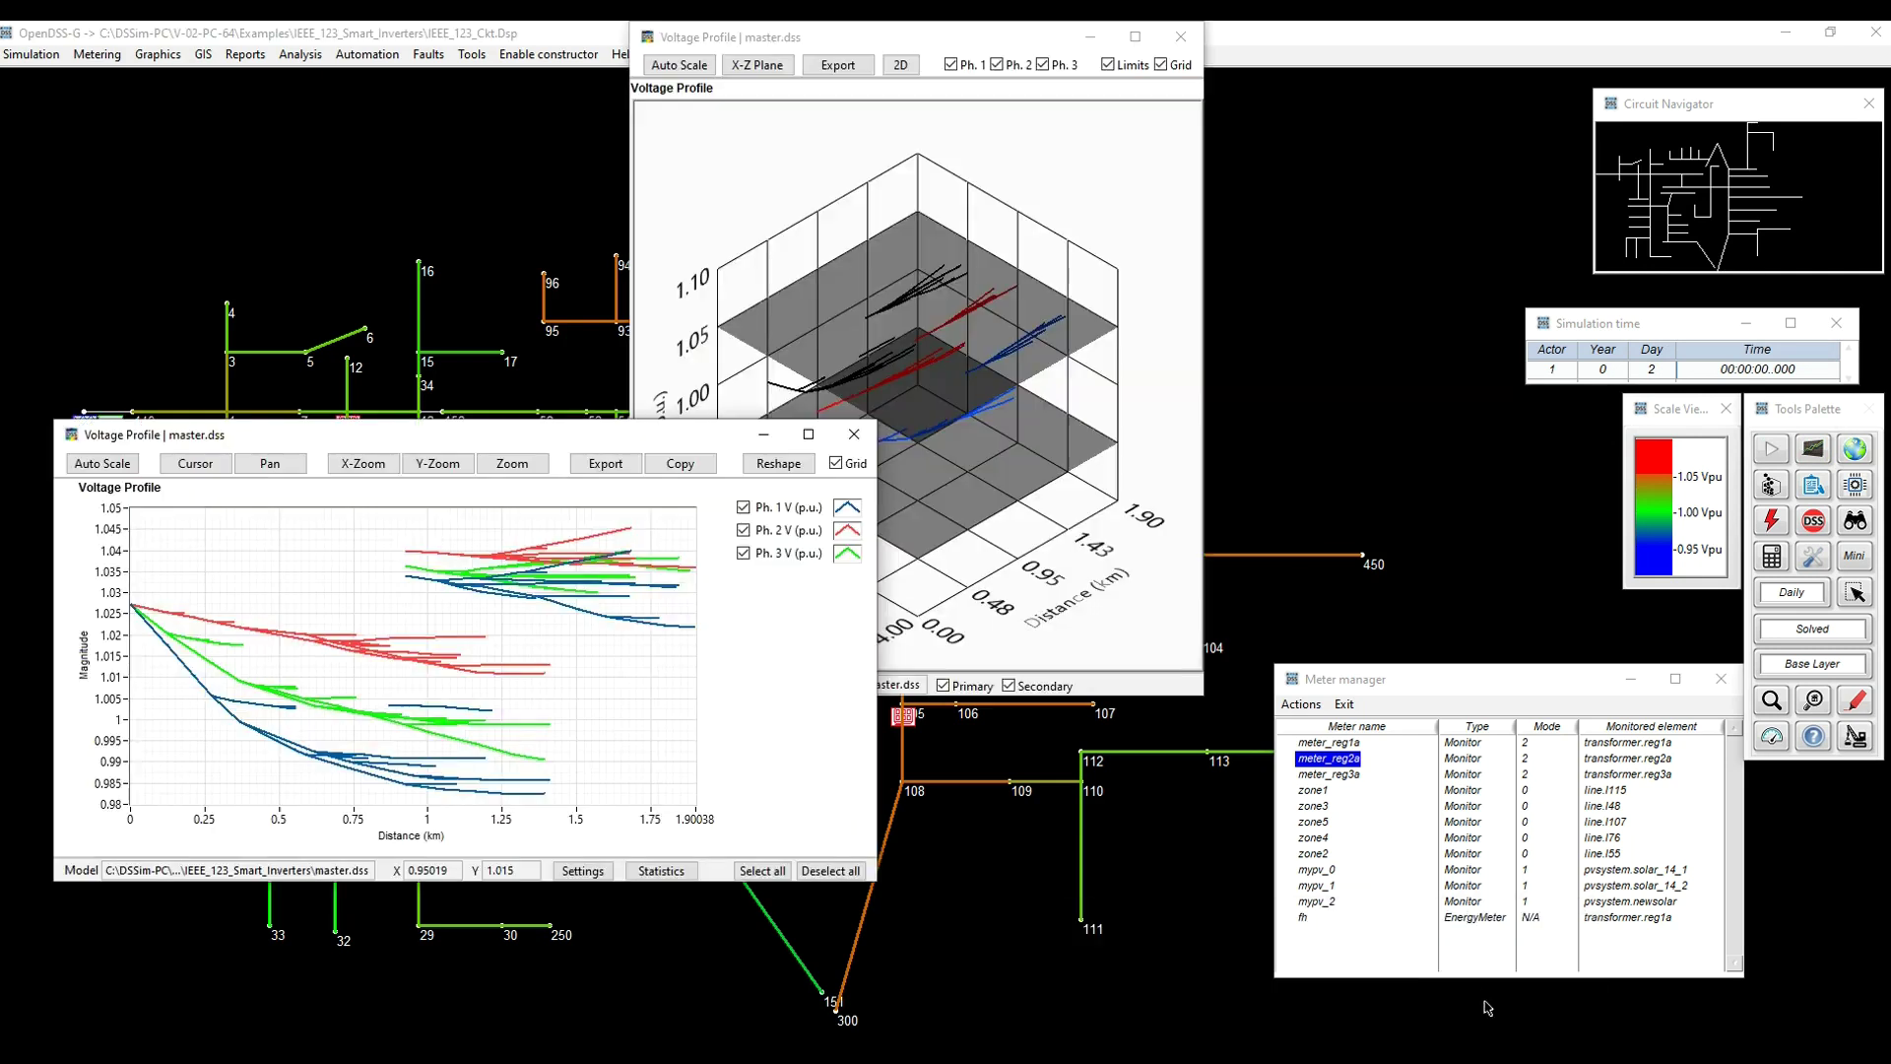
drag(985, 385, 907, 311)
click(1181, 37)
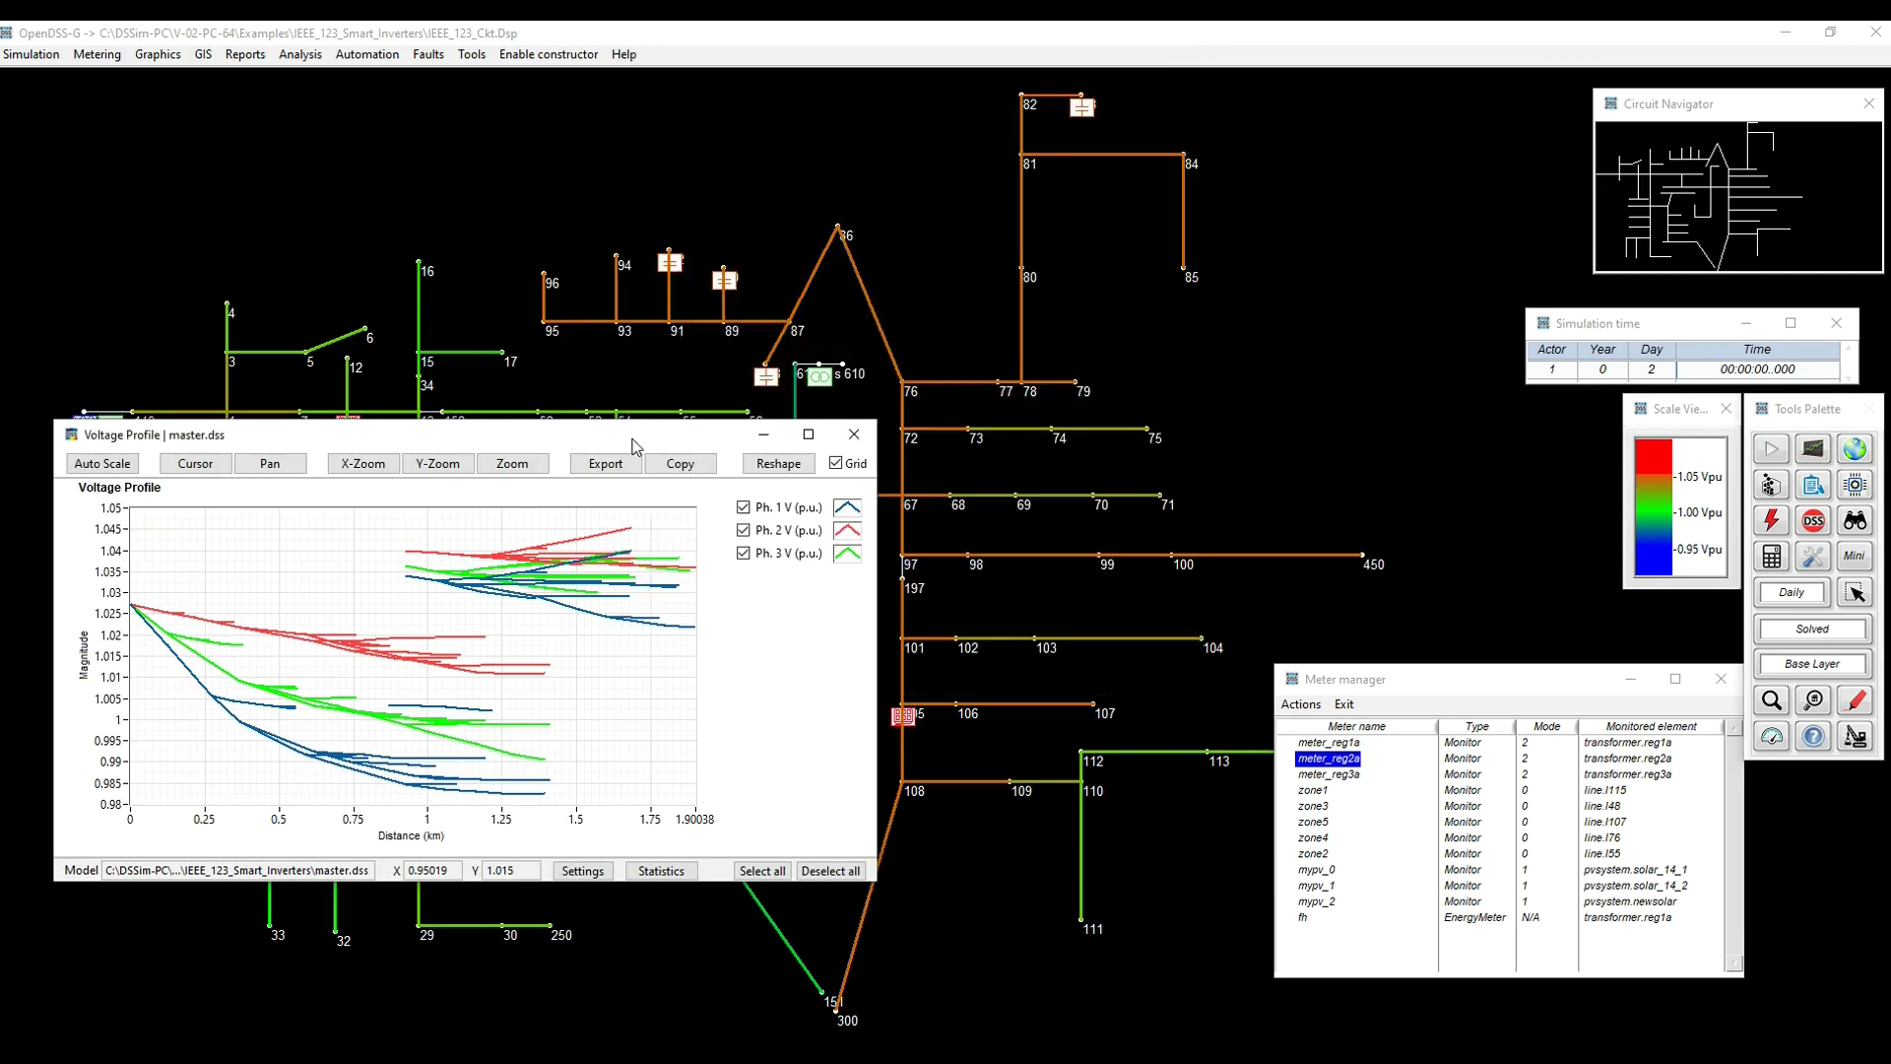
drag(637, 435, 1232, 200)
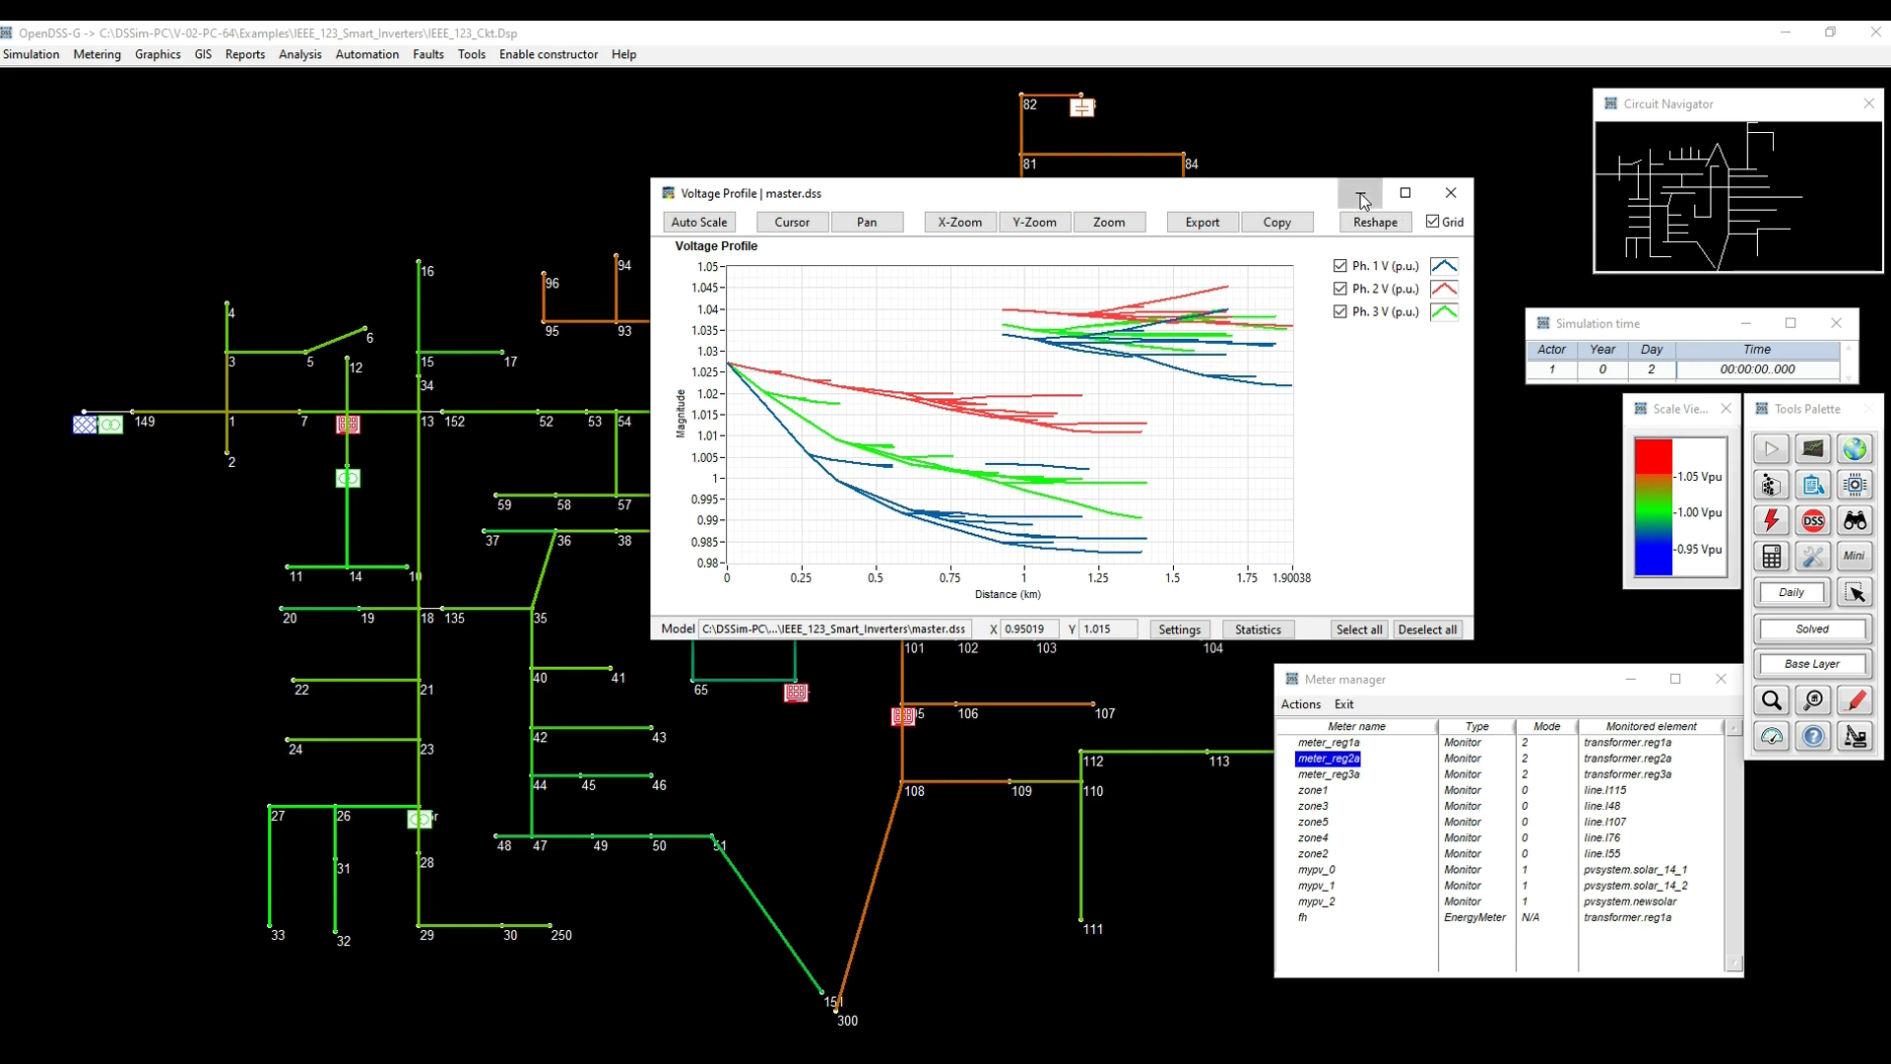
click(1451, 193)
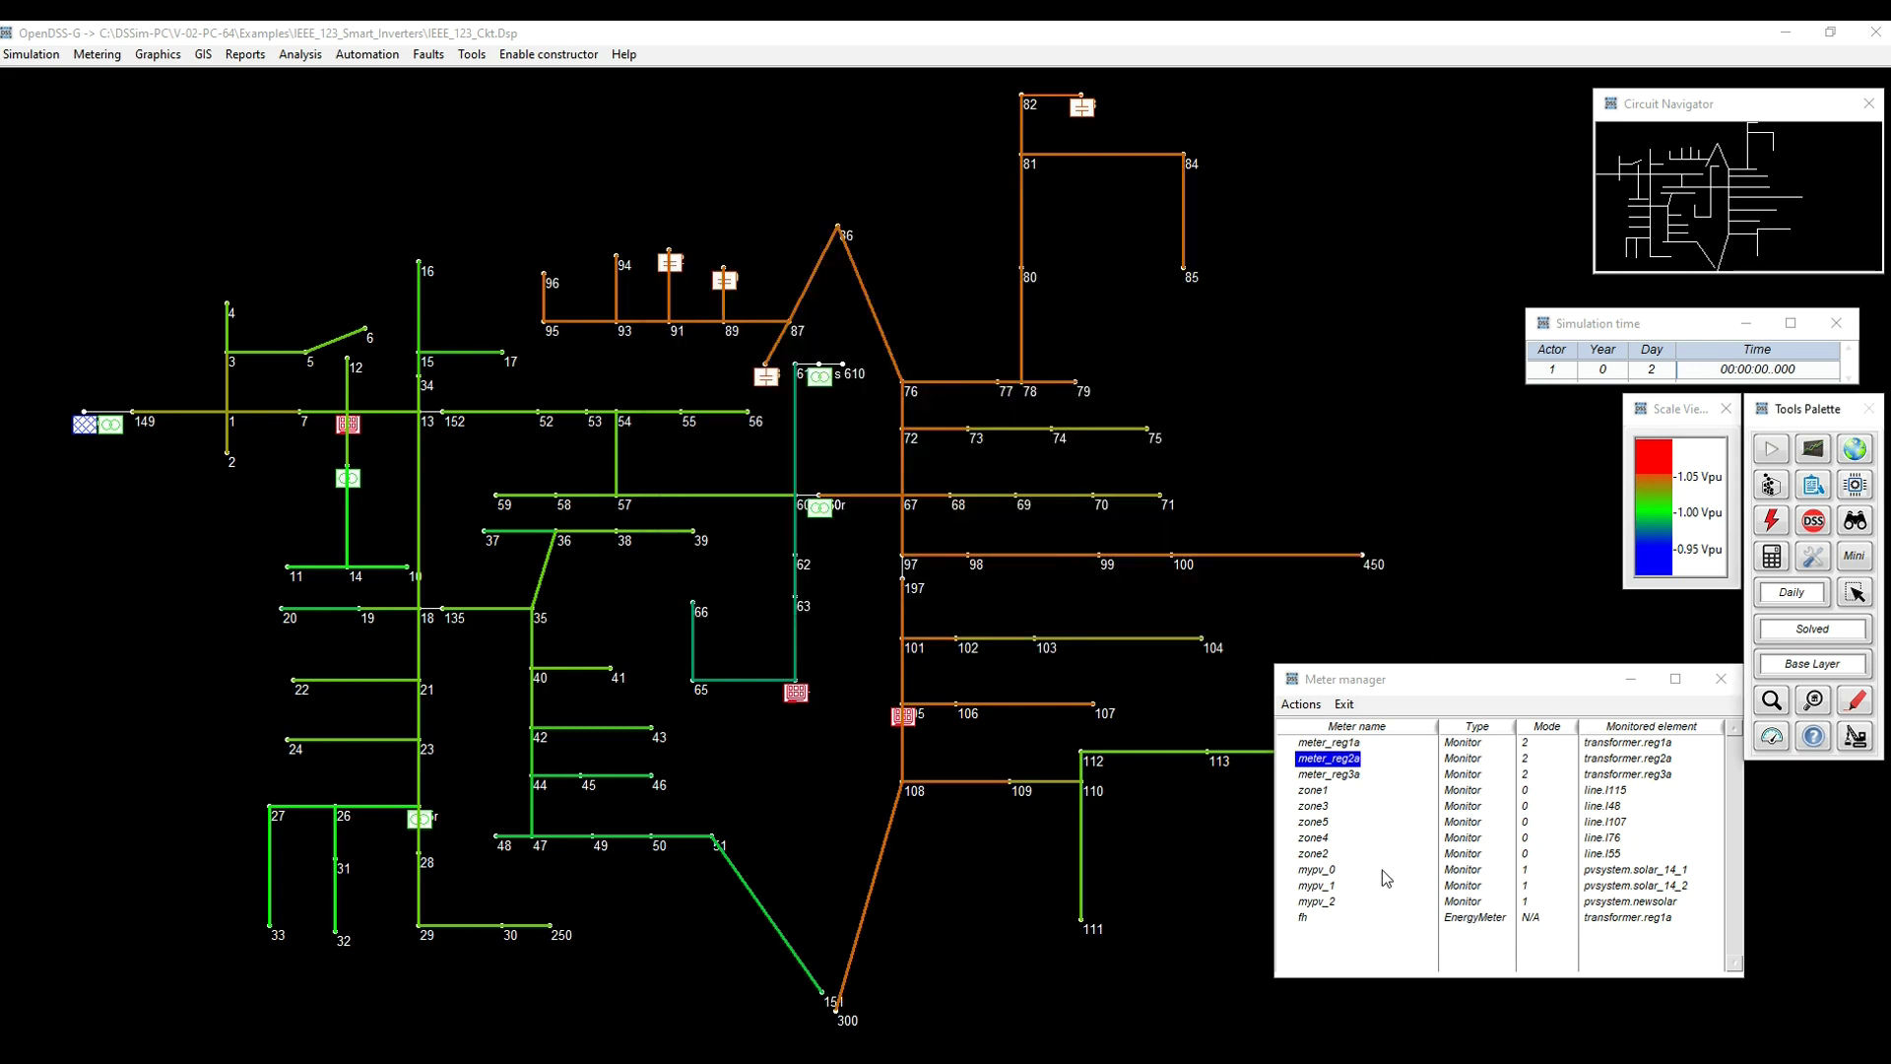
Open the myPV_0, myPV_1 and myPV_2 monitor plots tiled side by side, all charting kW
double_click(1317, 877)
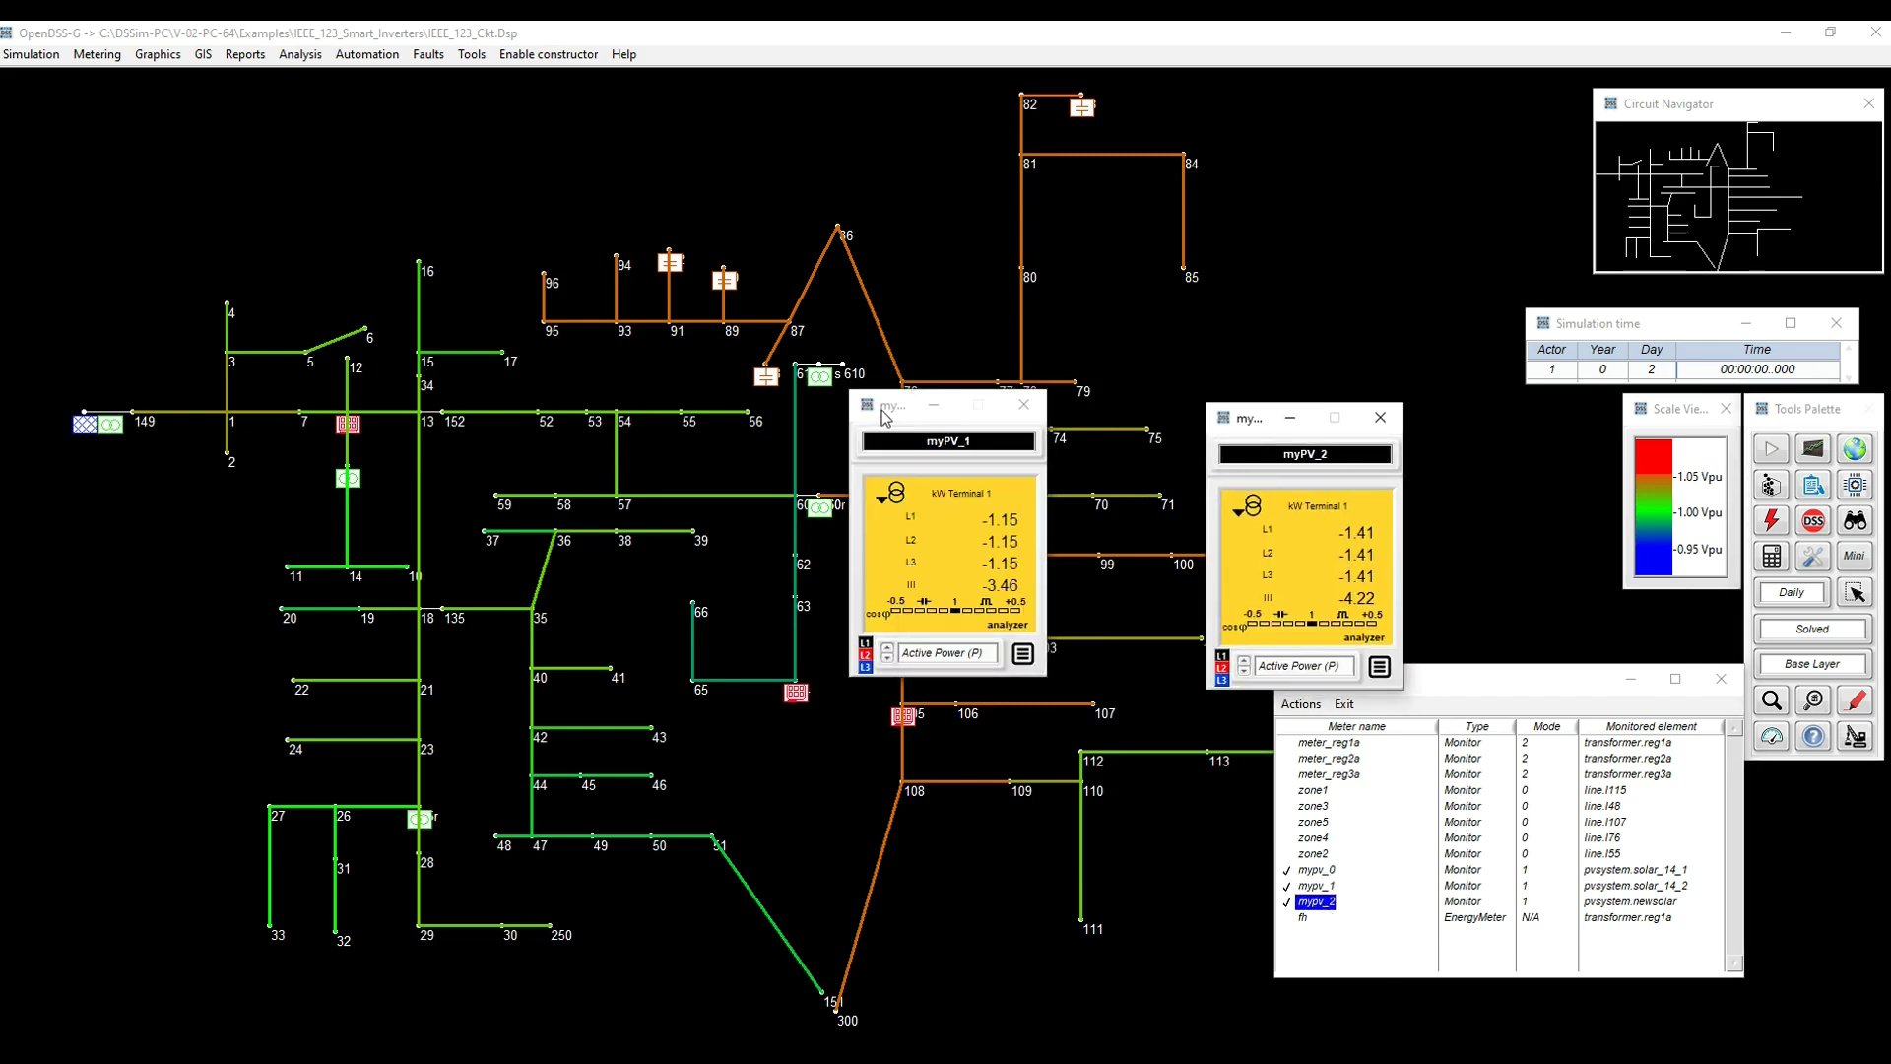
drag(883, 418, 394, 183)
click(510, 418)
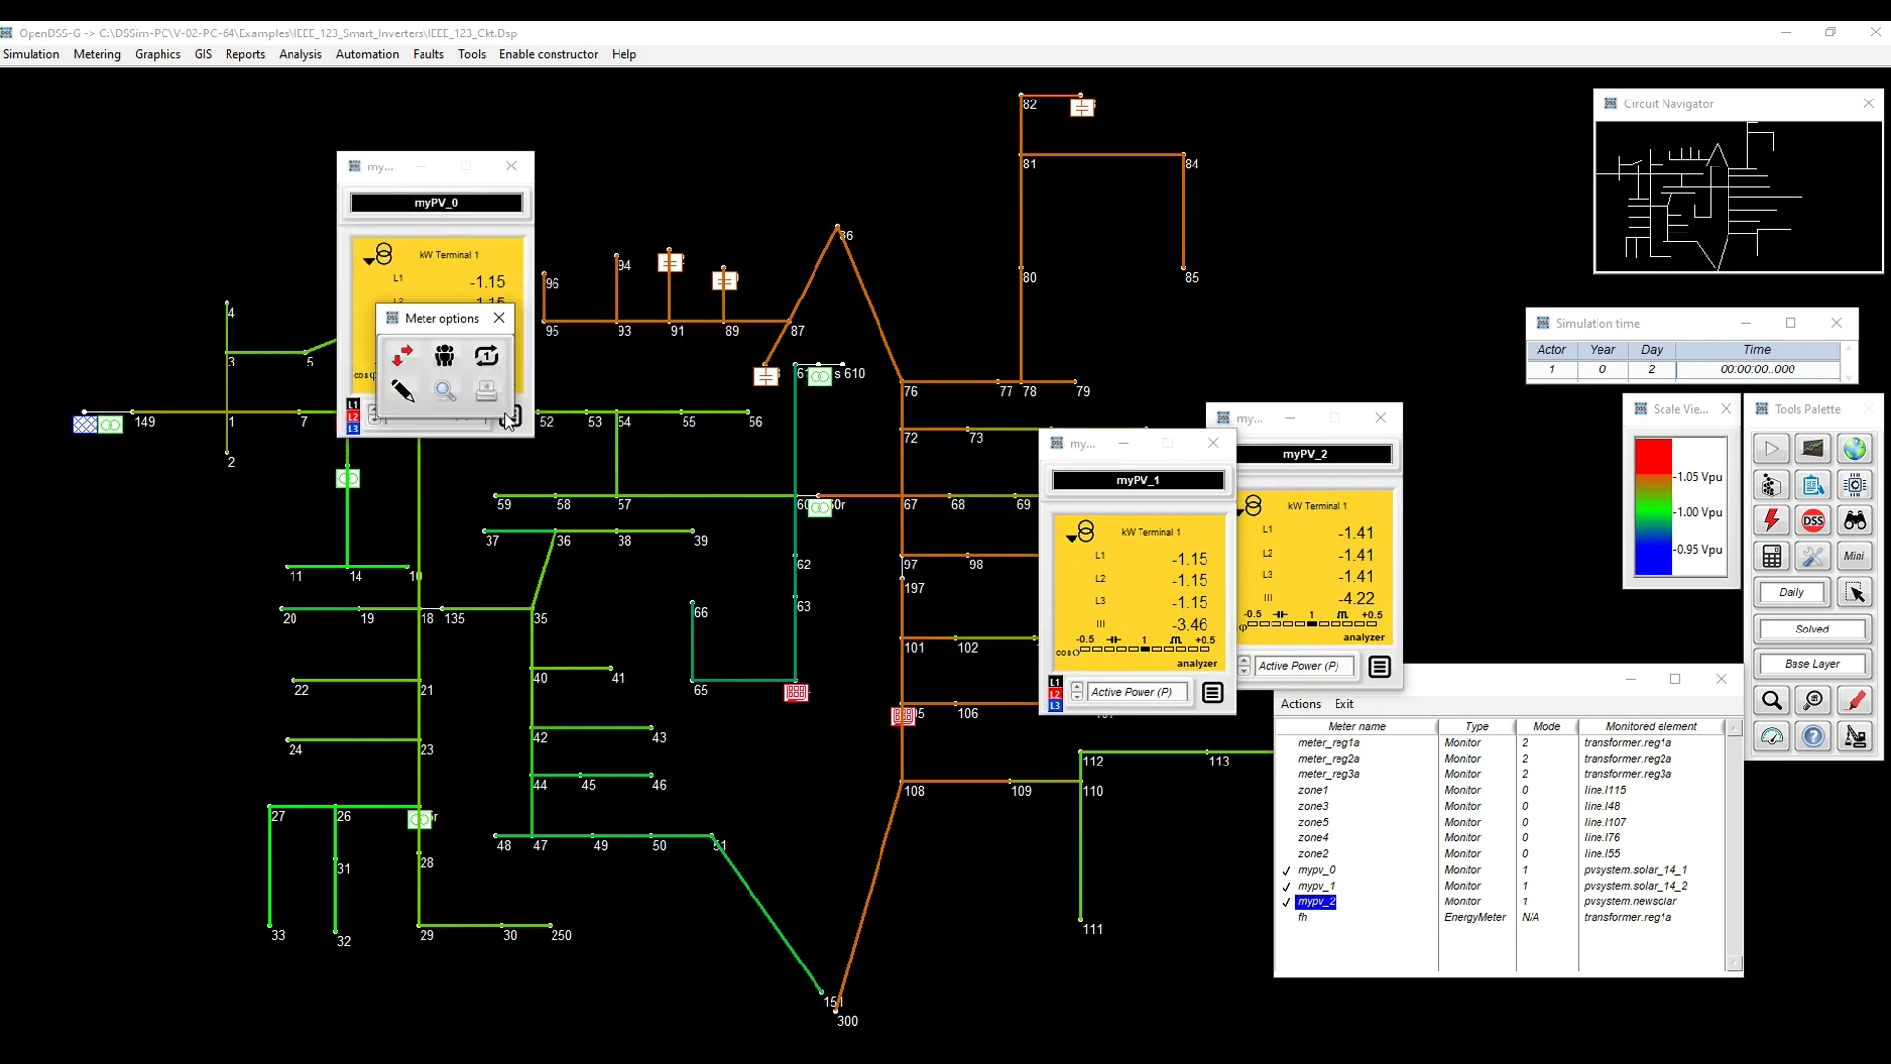
click(402, 355)
click(448, 415)
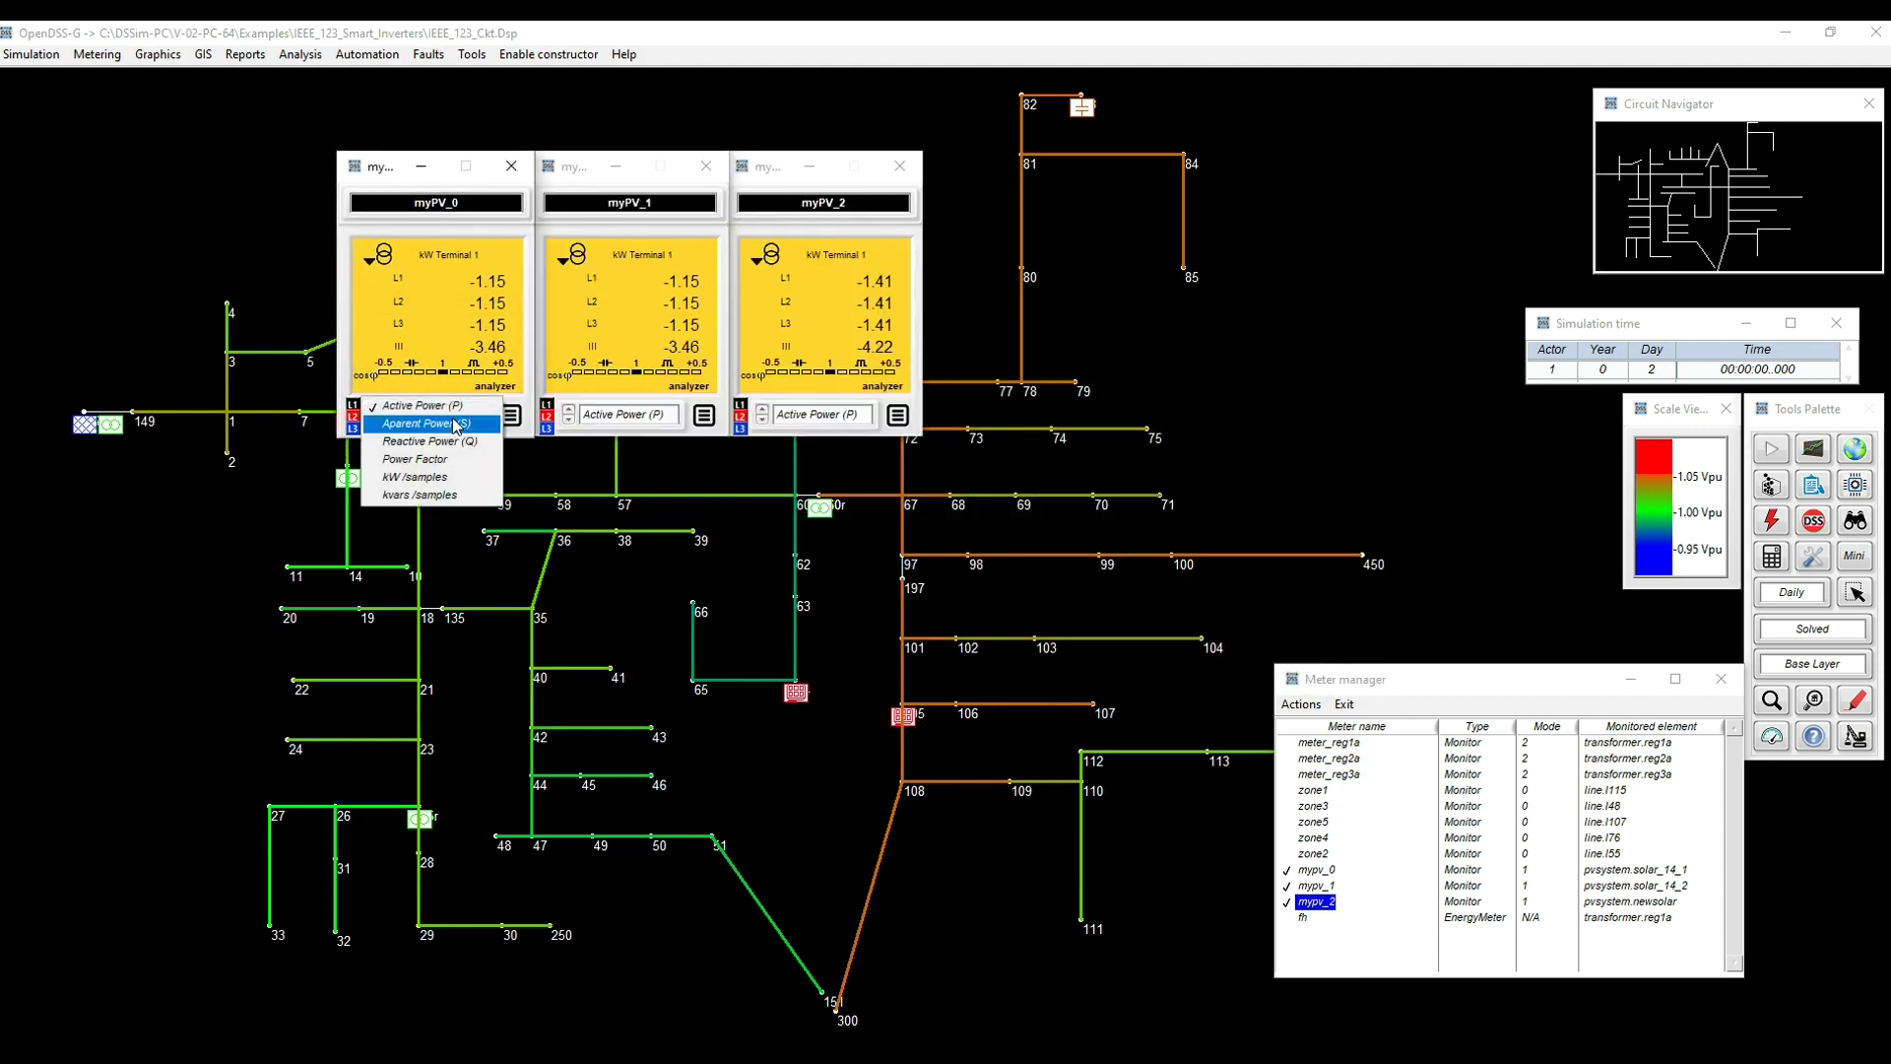
click(419, 477)
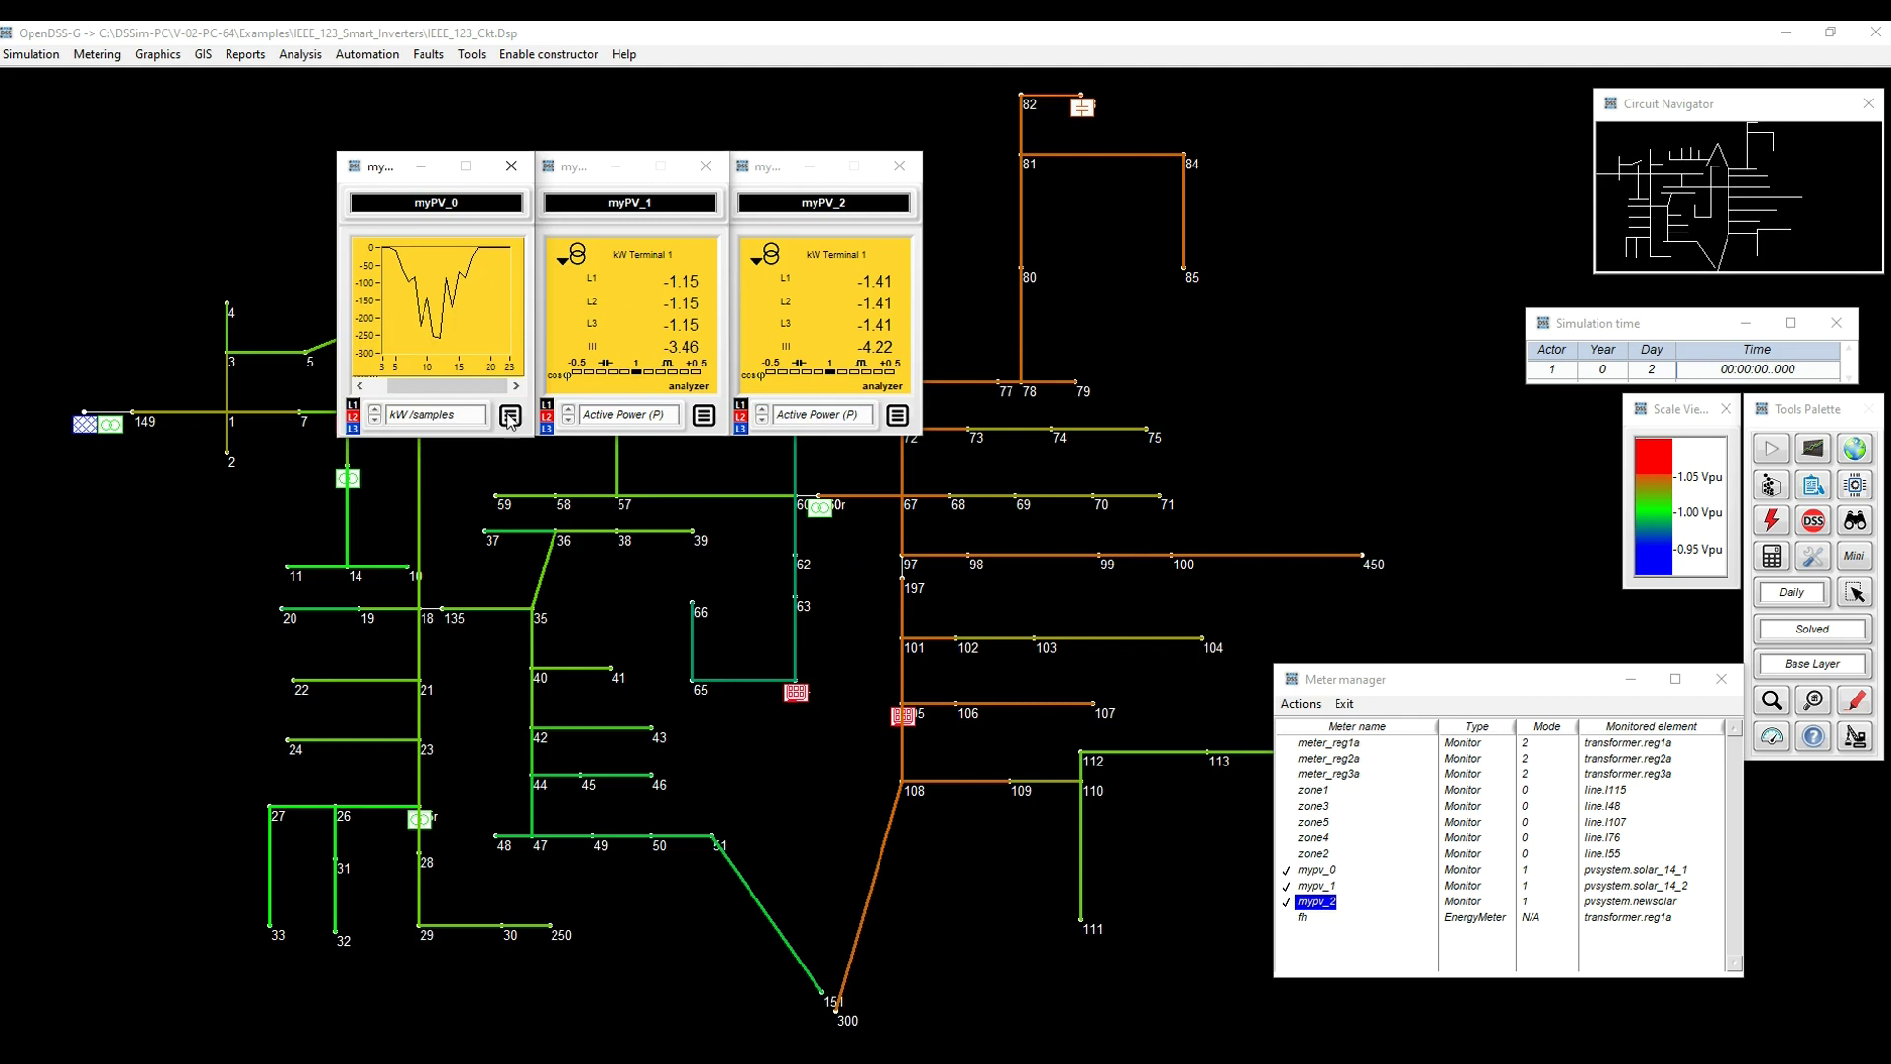
click(510, 417)
click(482, 378)
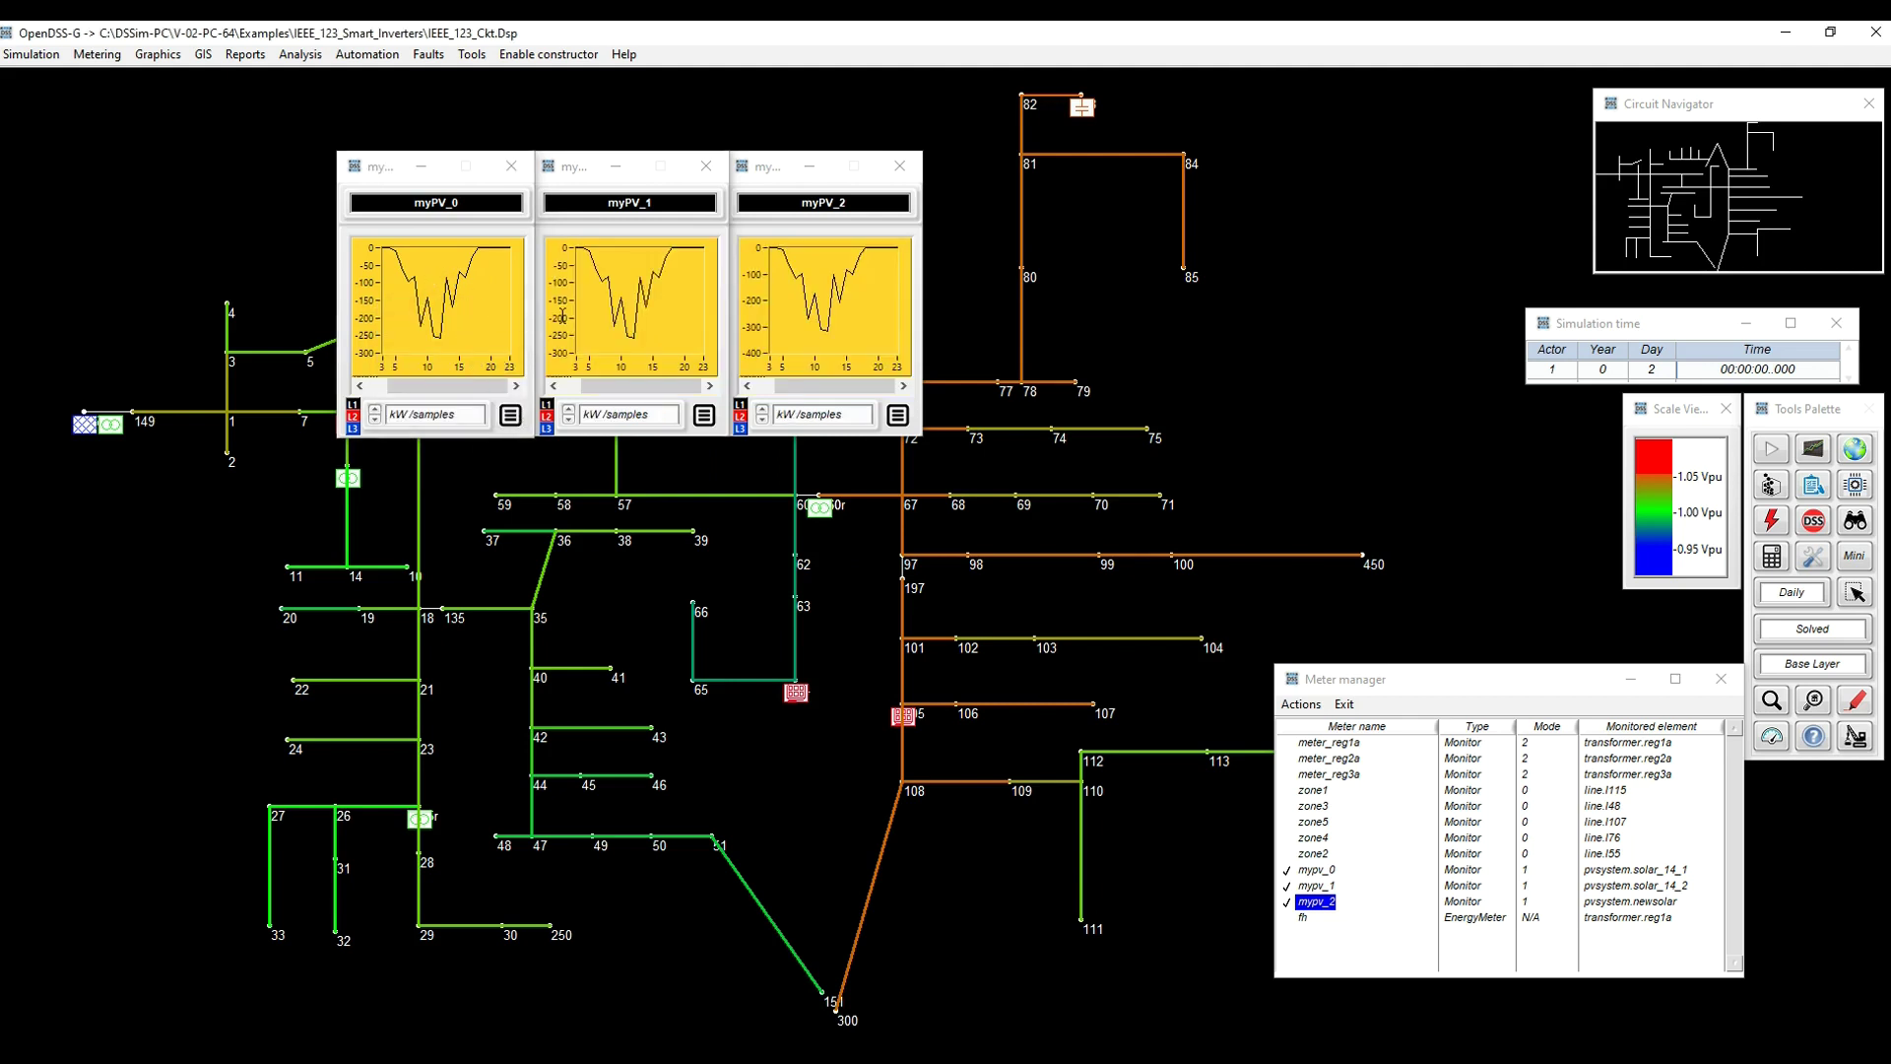
Switch all three PV plots to kvars, back to kW, then close the three plot windows
click(454, 418)
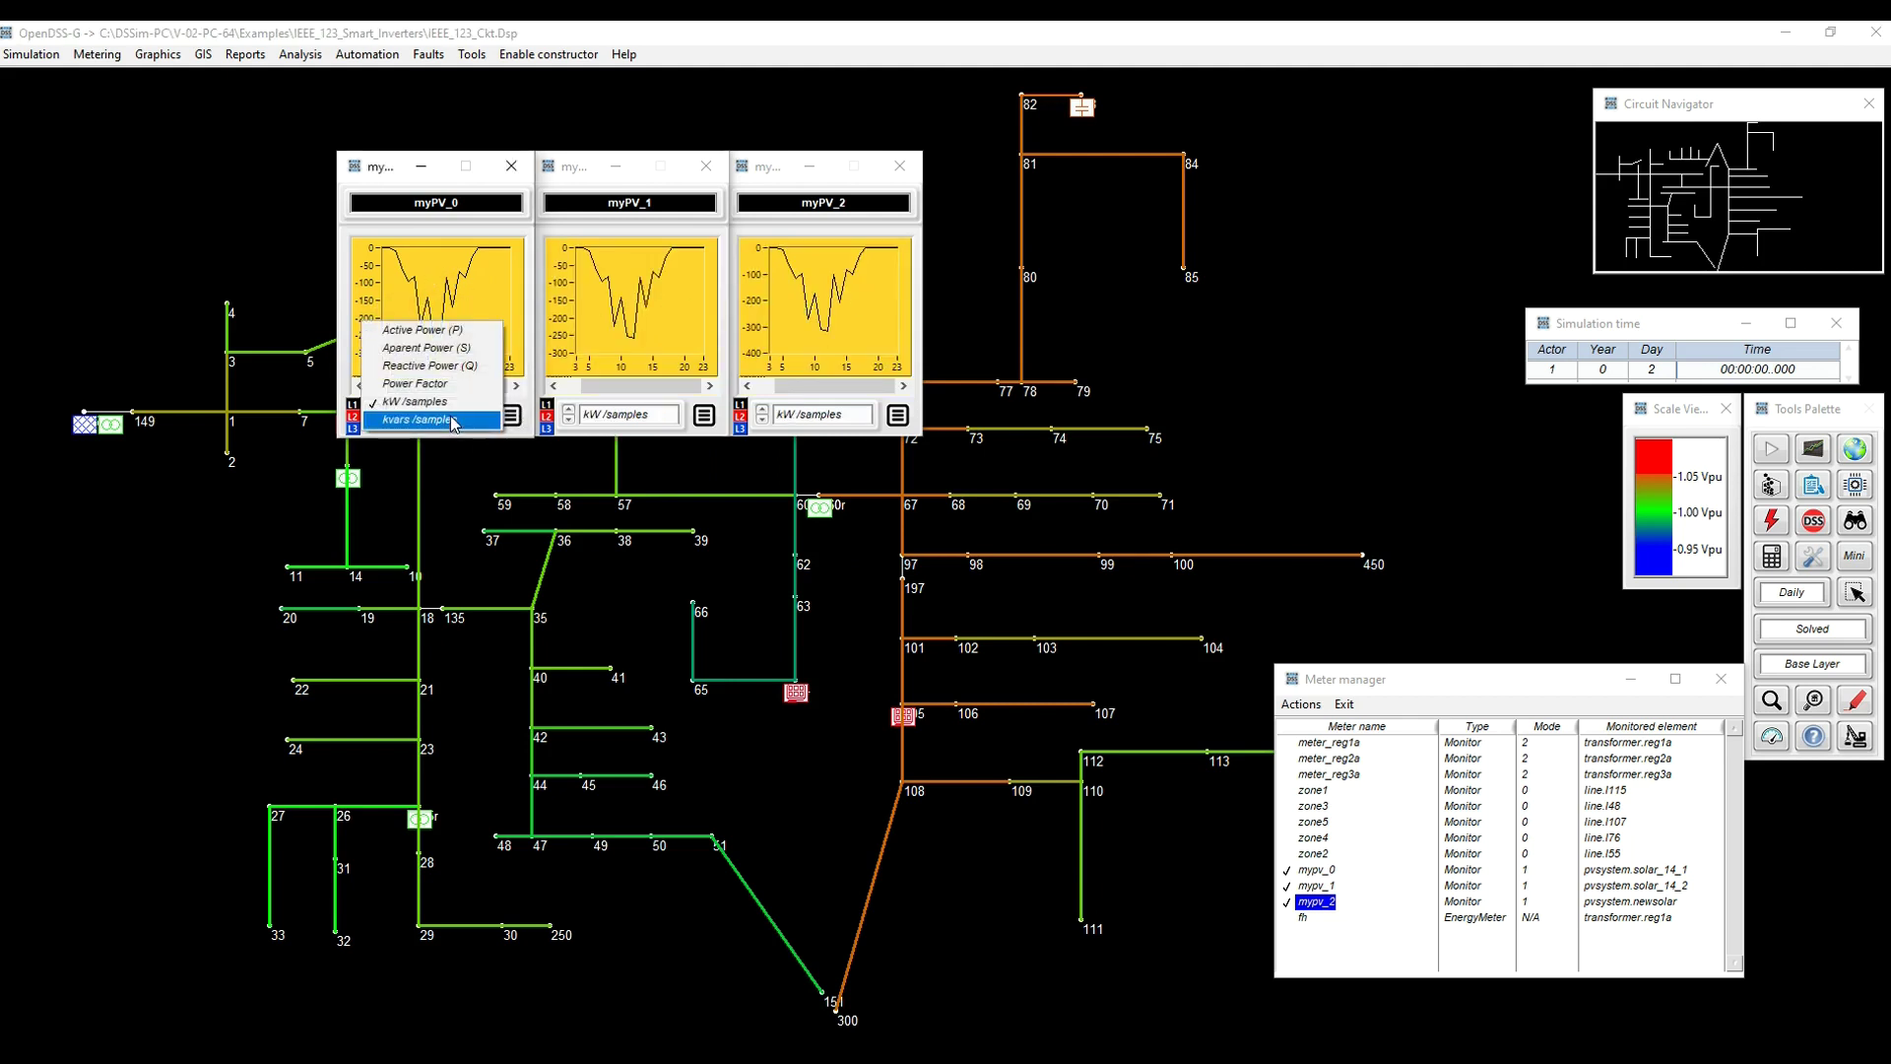
click(454, 419)
click(510, 416)
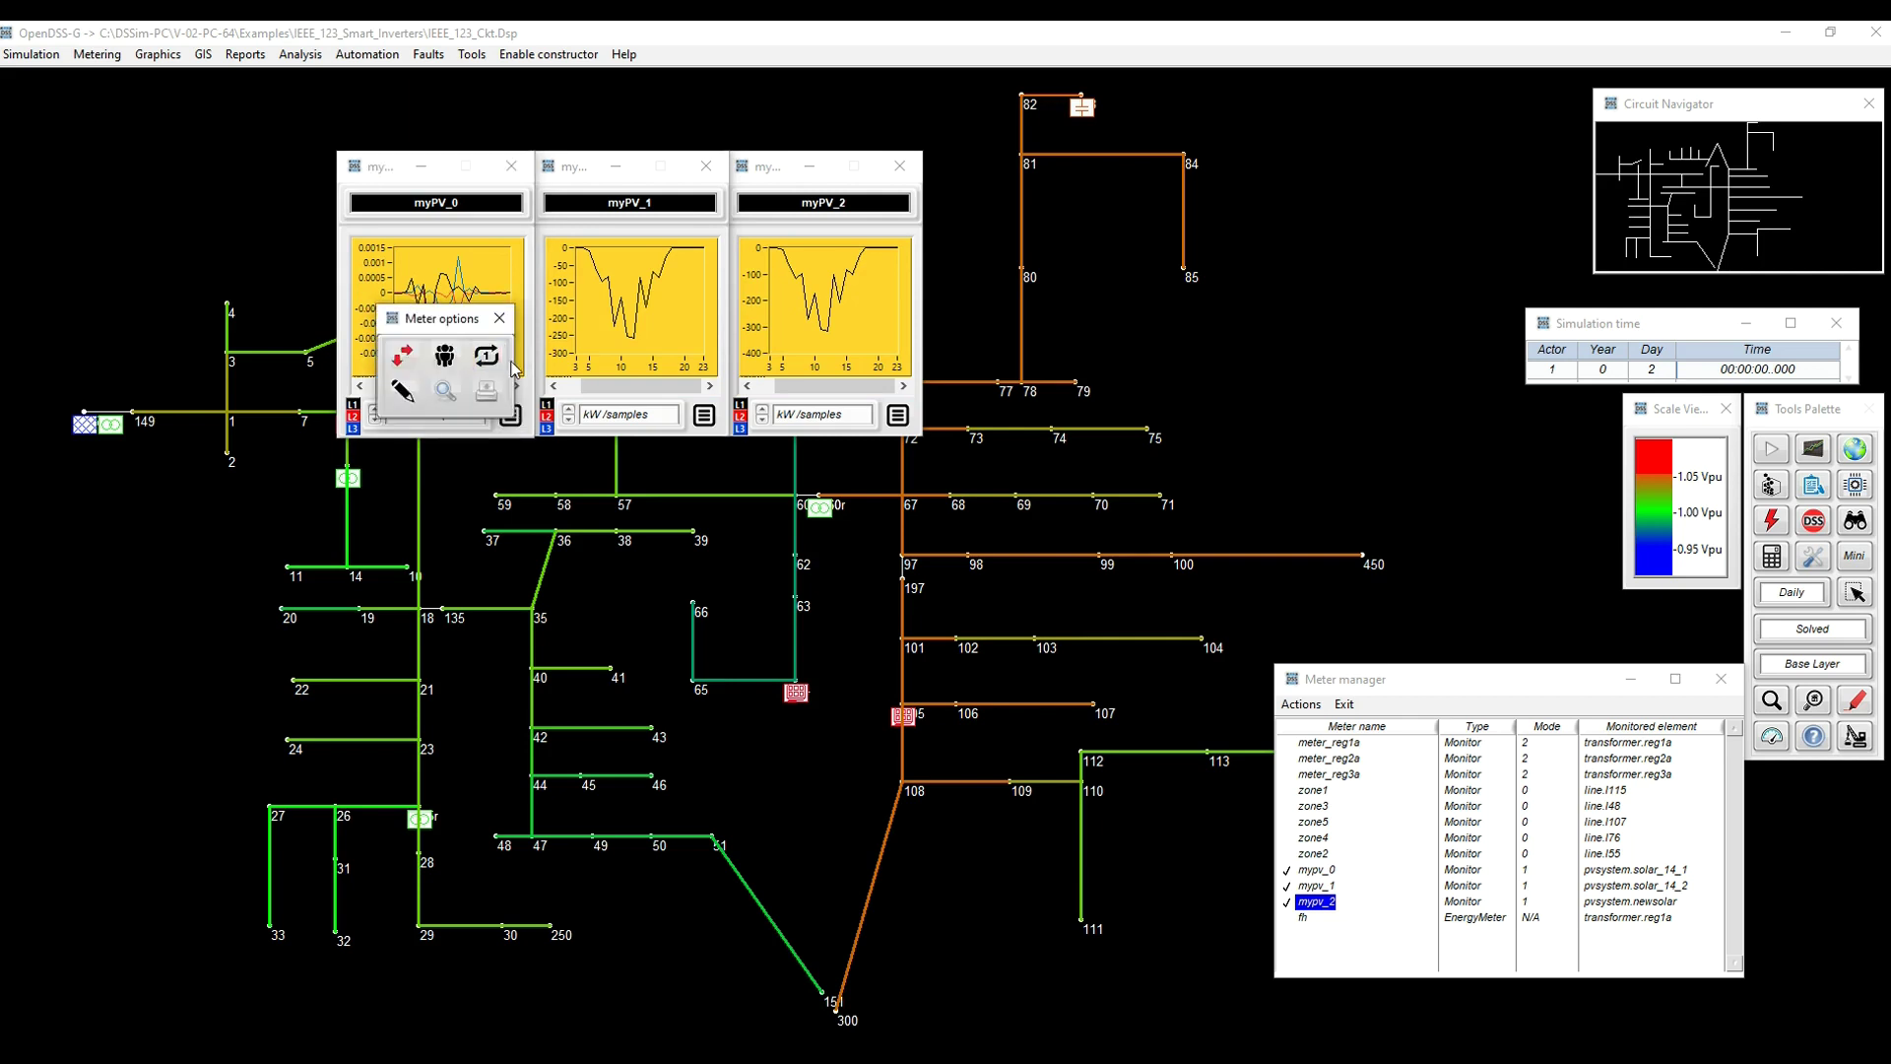
click(488, 356)
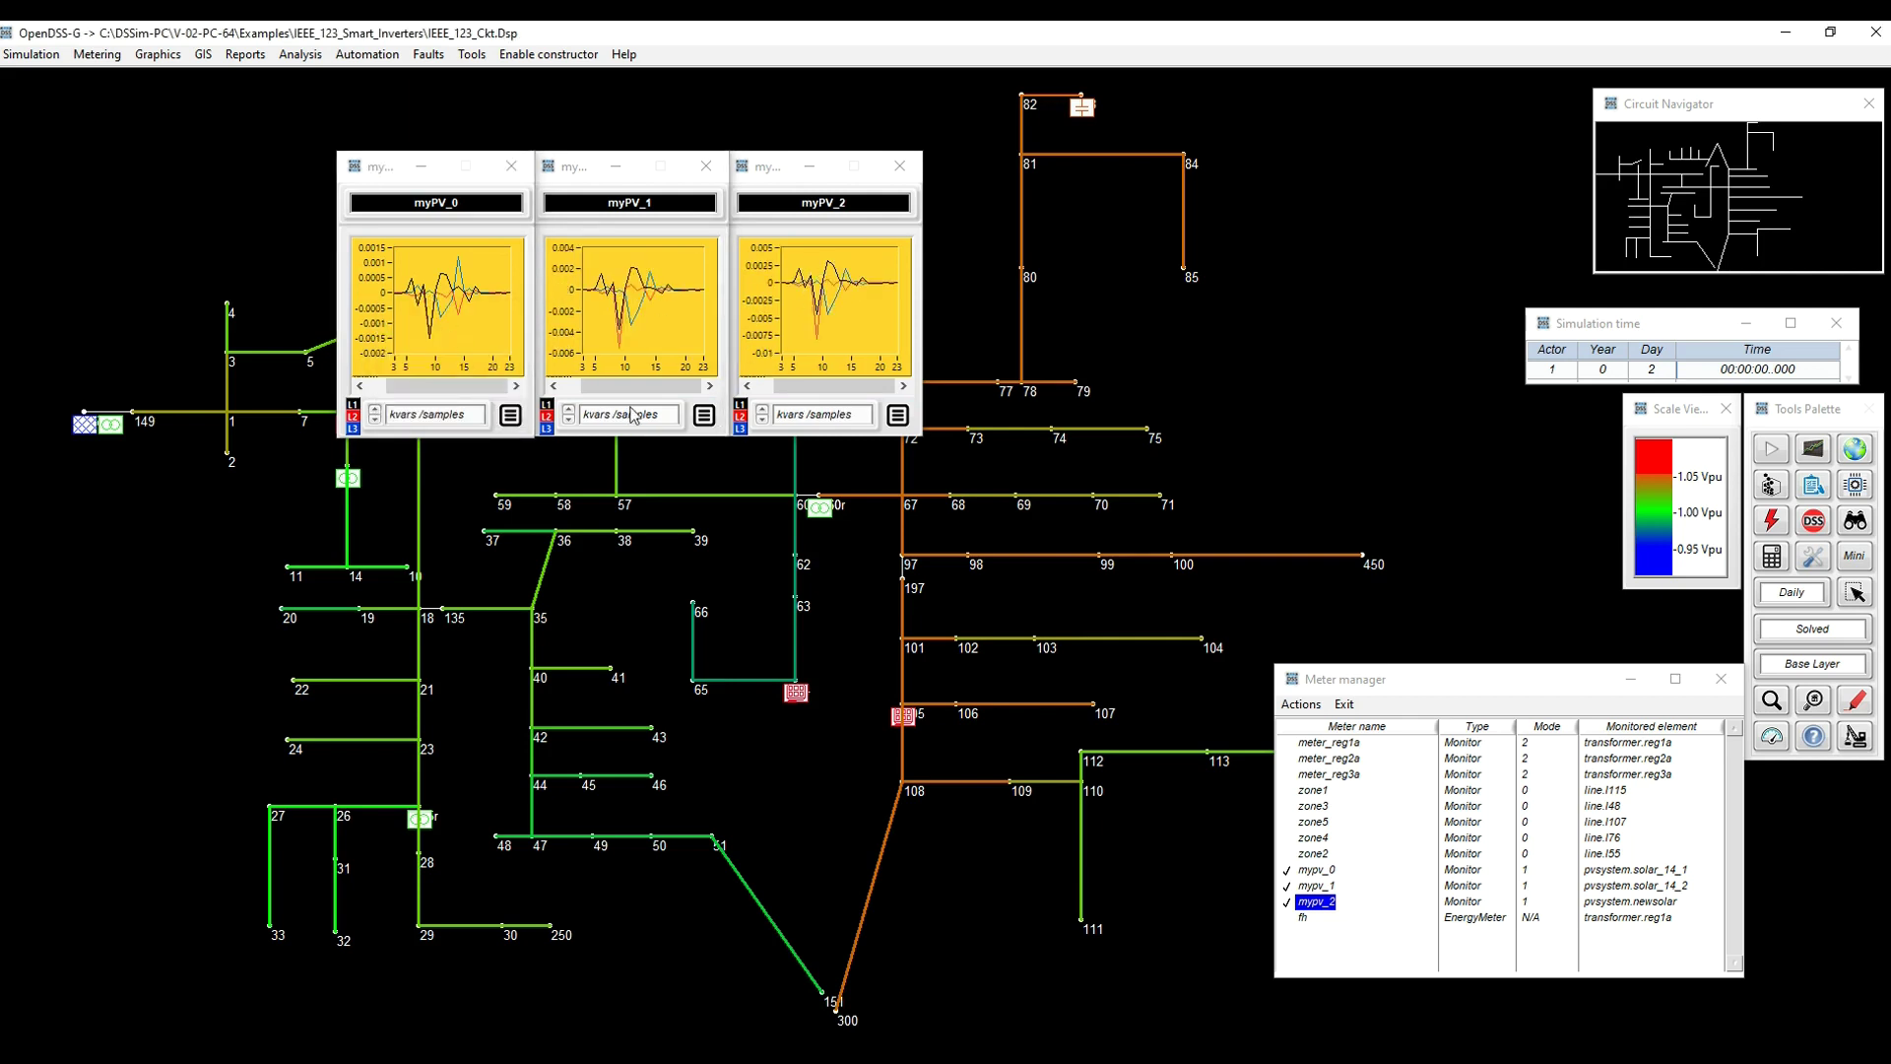
click(459, 418)
click(448, 393)
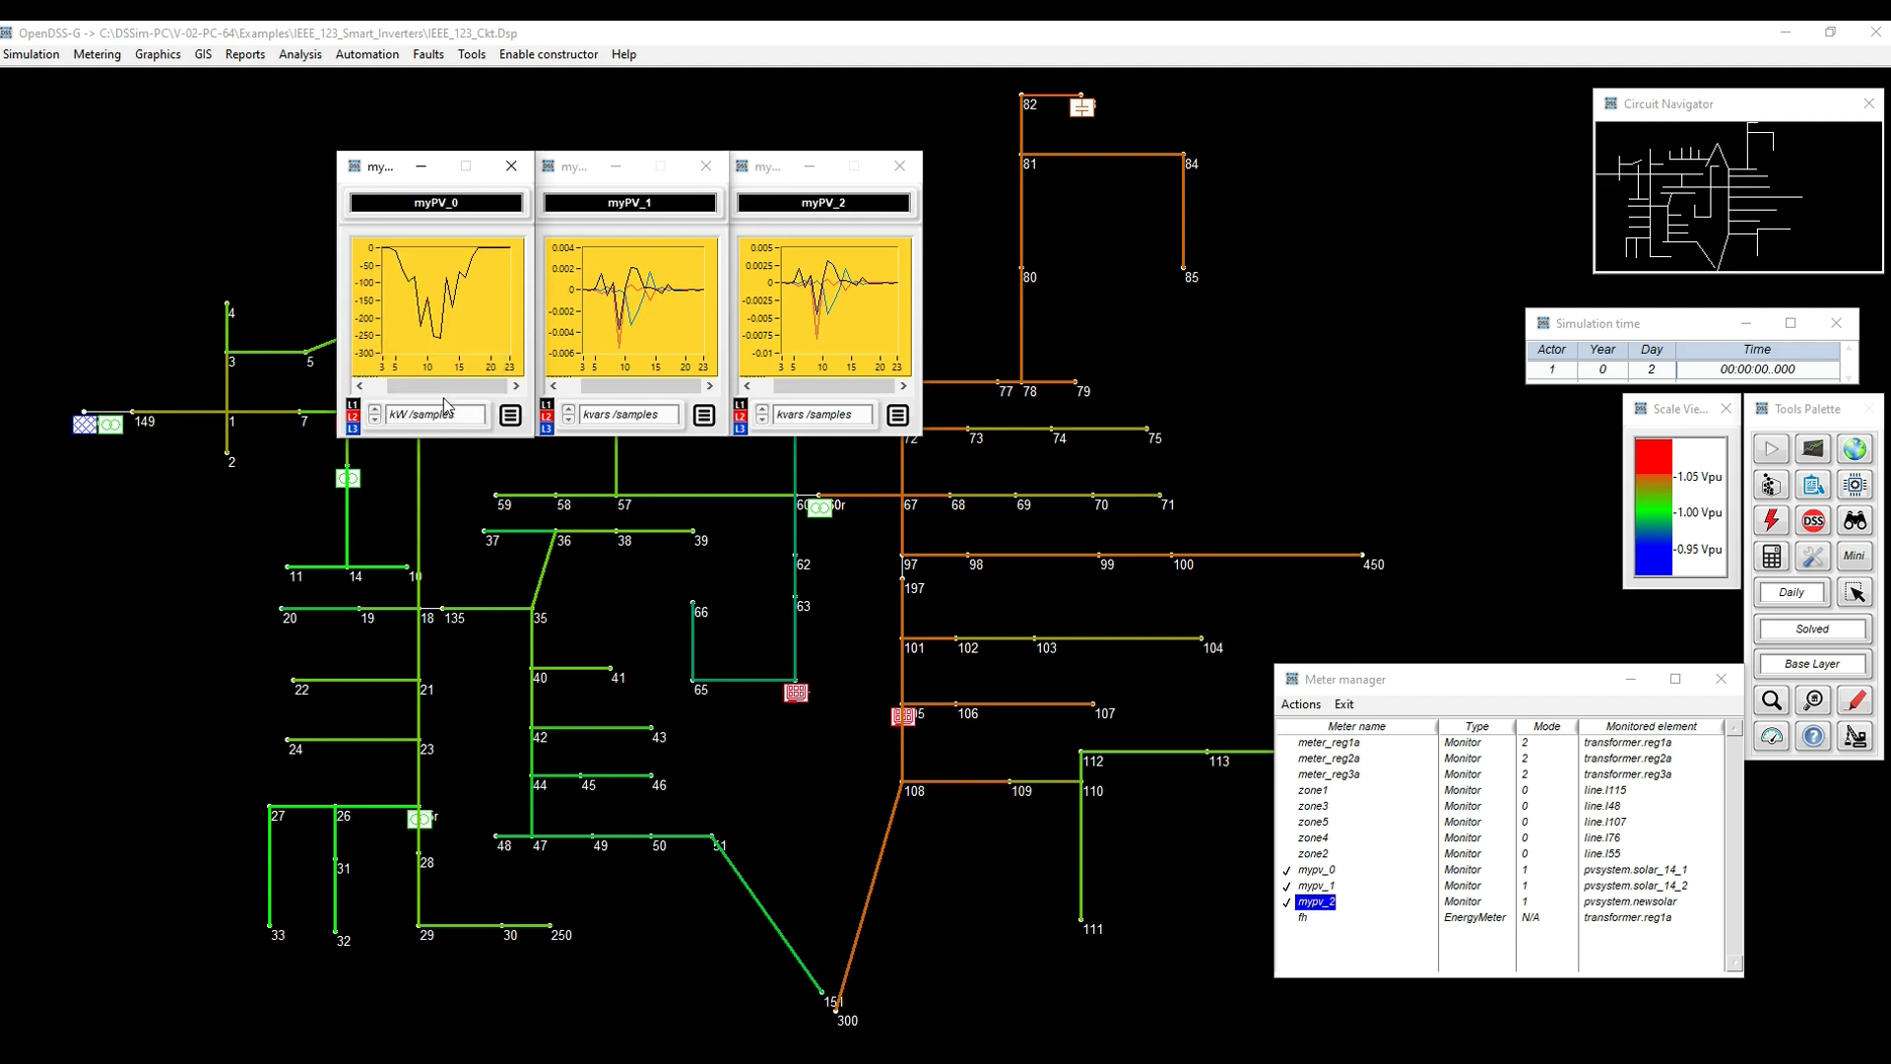
click(512, 414)
click(488, 356)
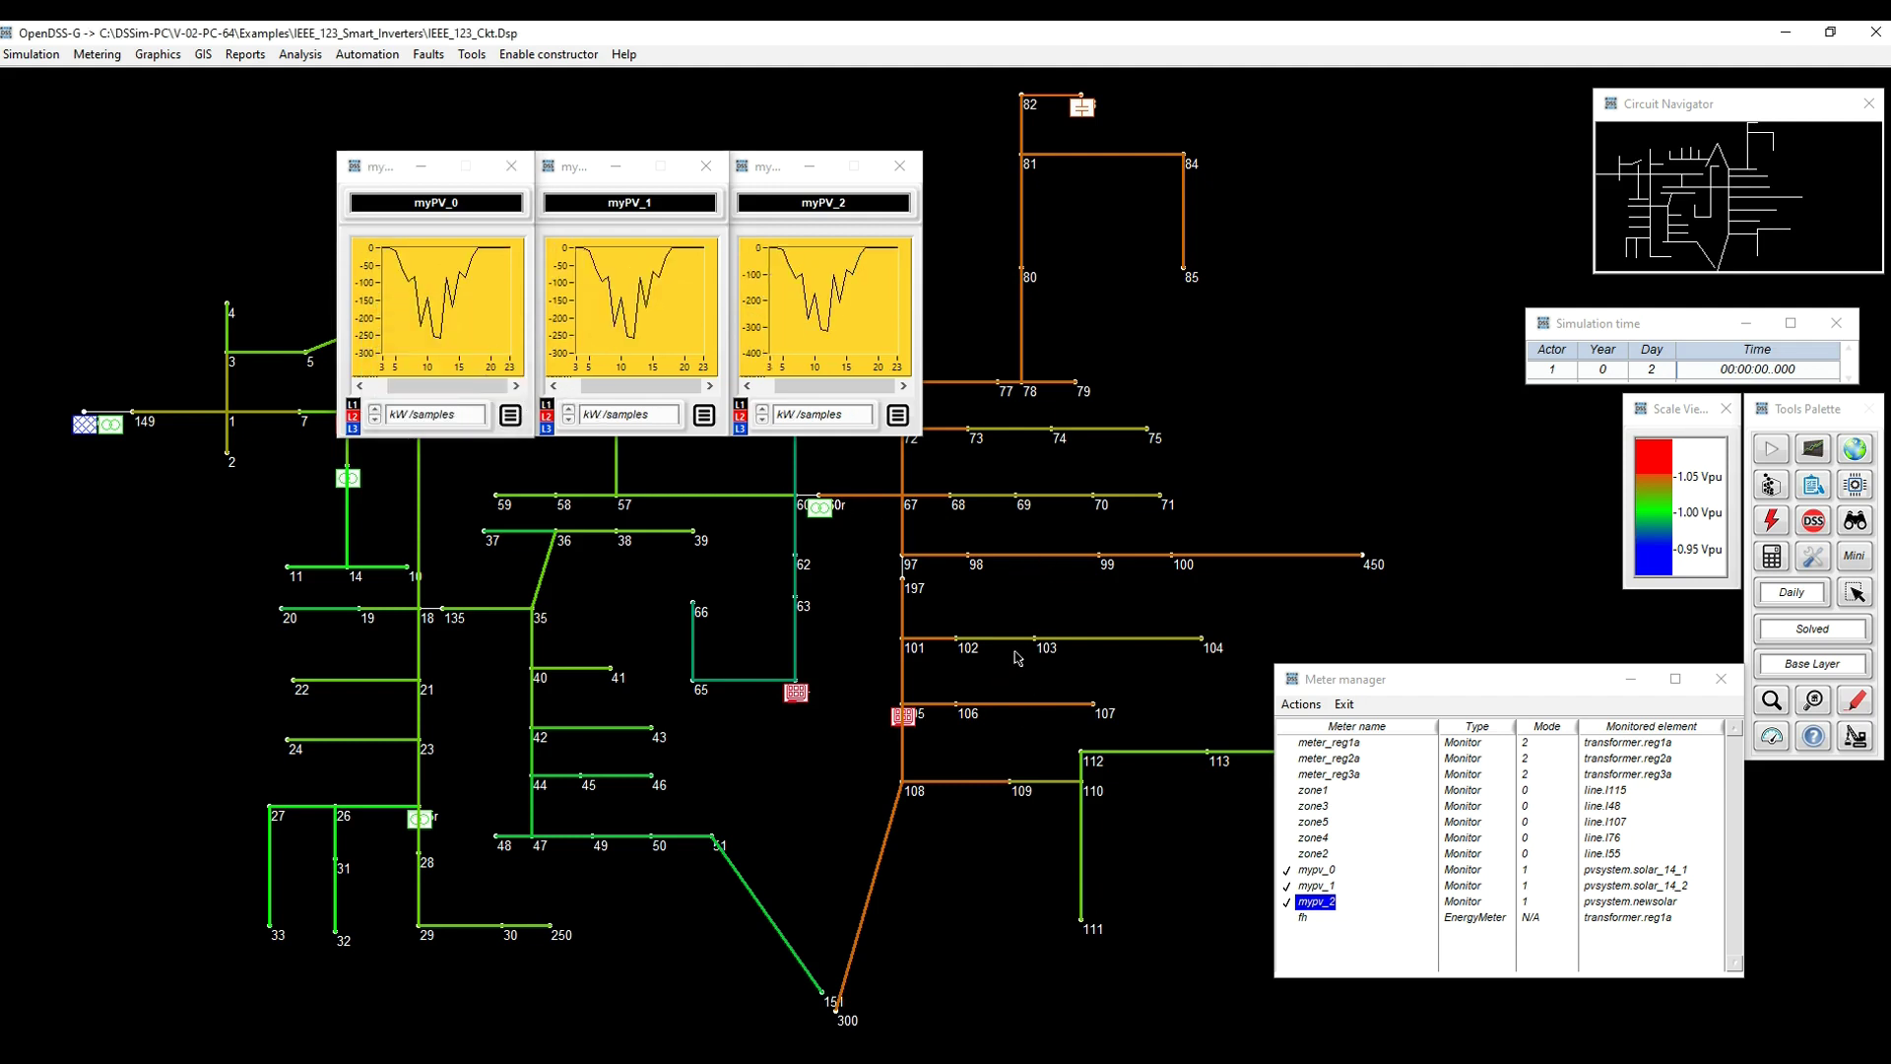
click(511, 167)
click(706, 165)
click(899, 166)
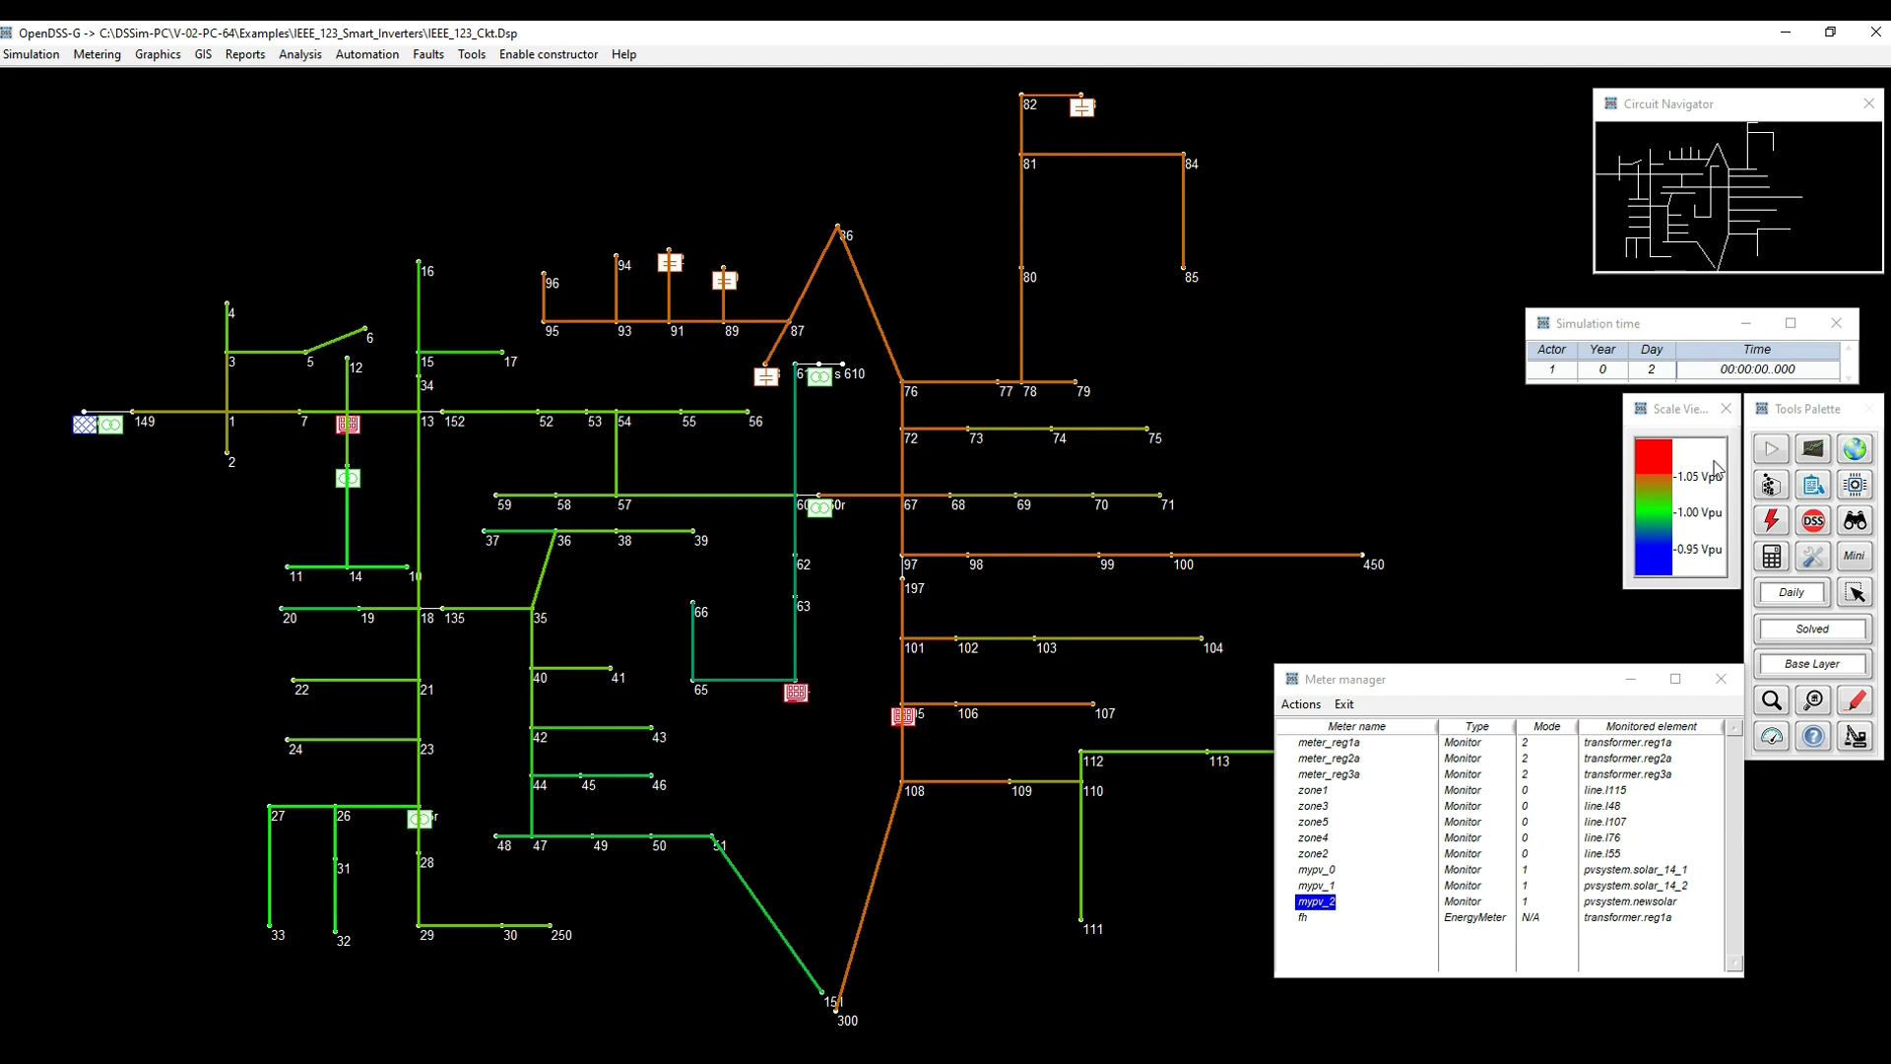
View the all-phase voltage-versus-time box plot (about 0.97–1.08 p.u.), close it, and enable the constructor
click(1812, 452)
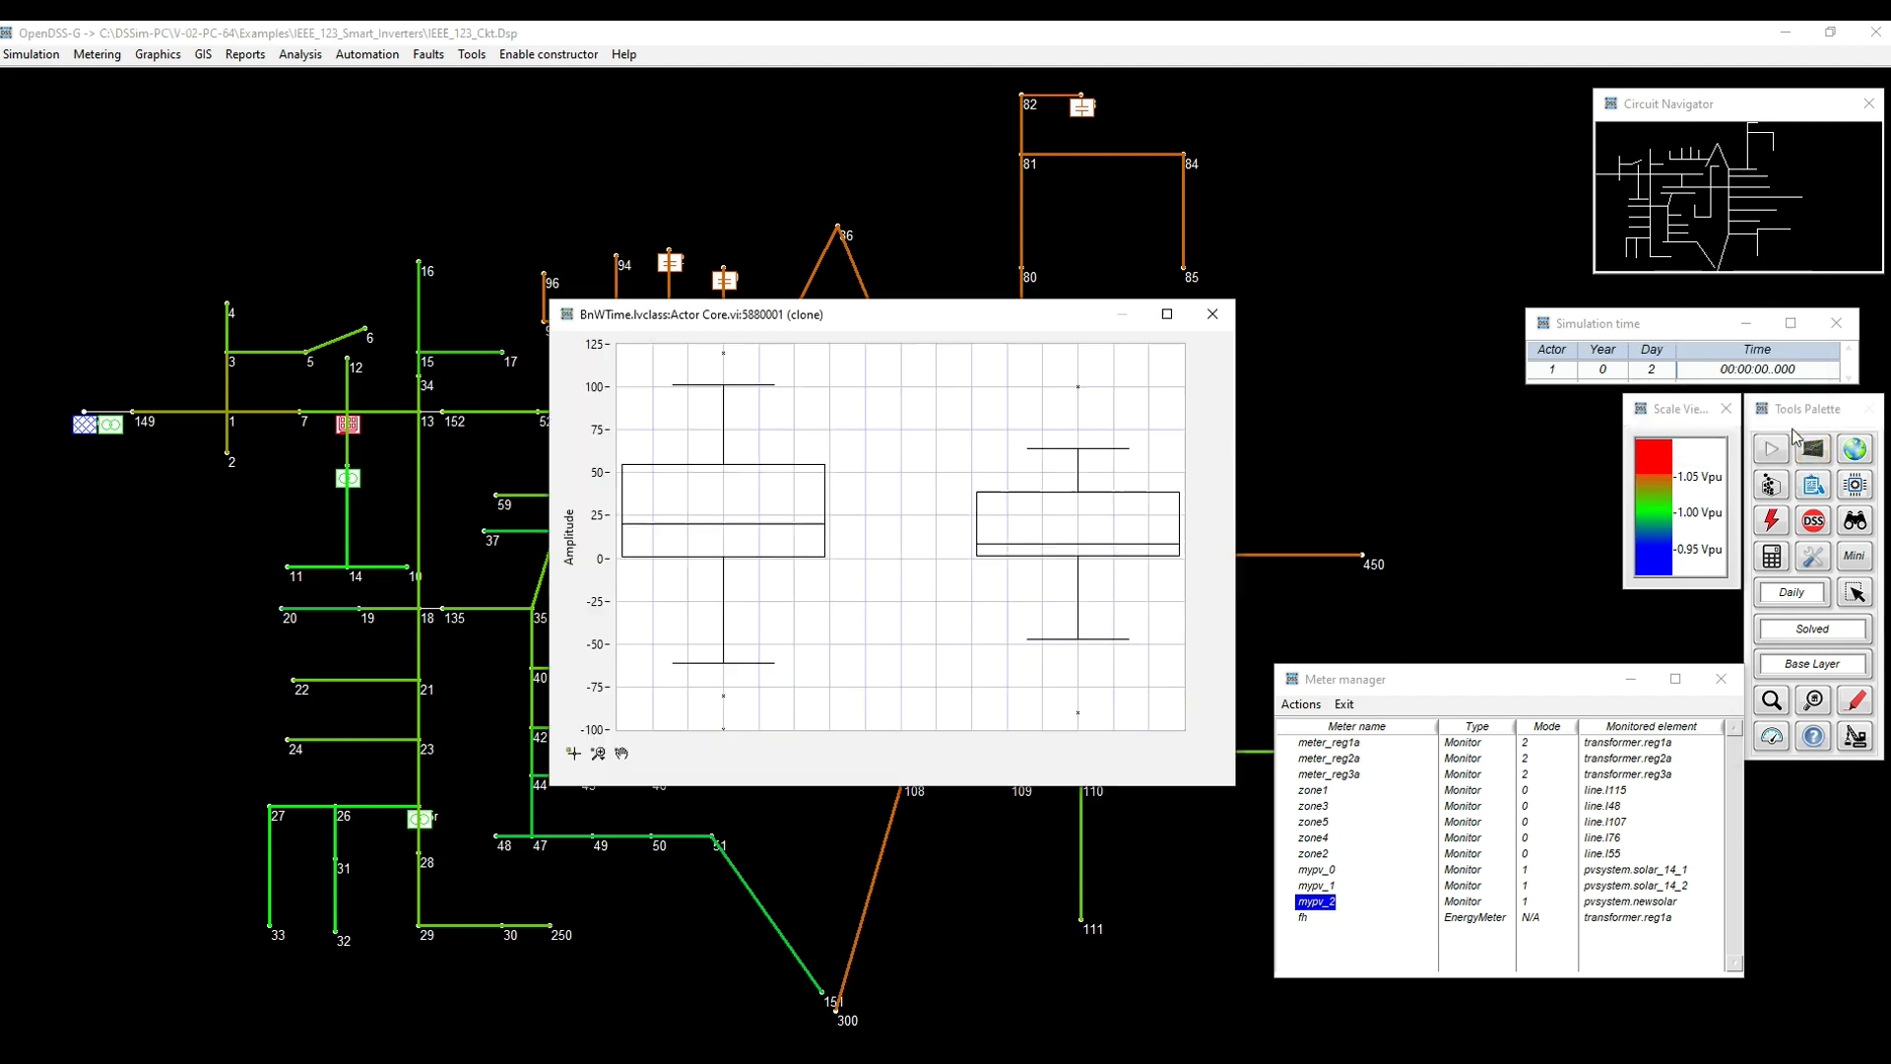
click(1798, 438)
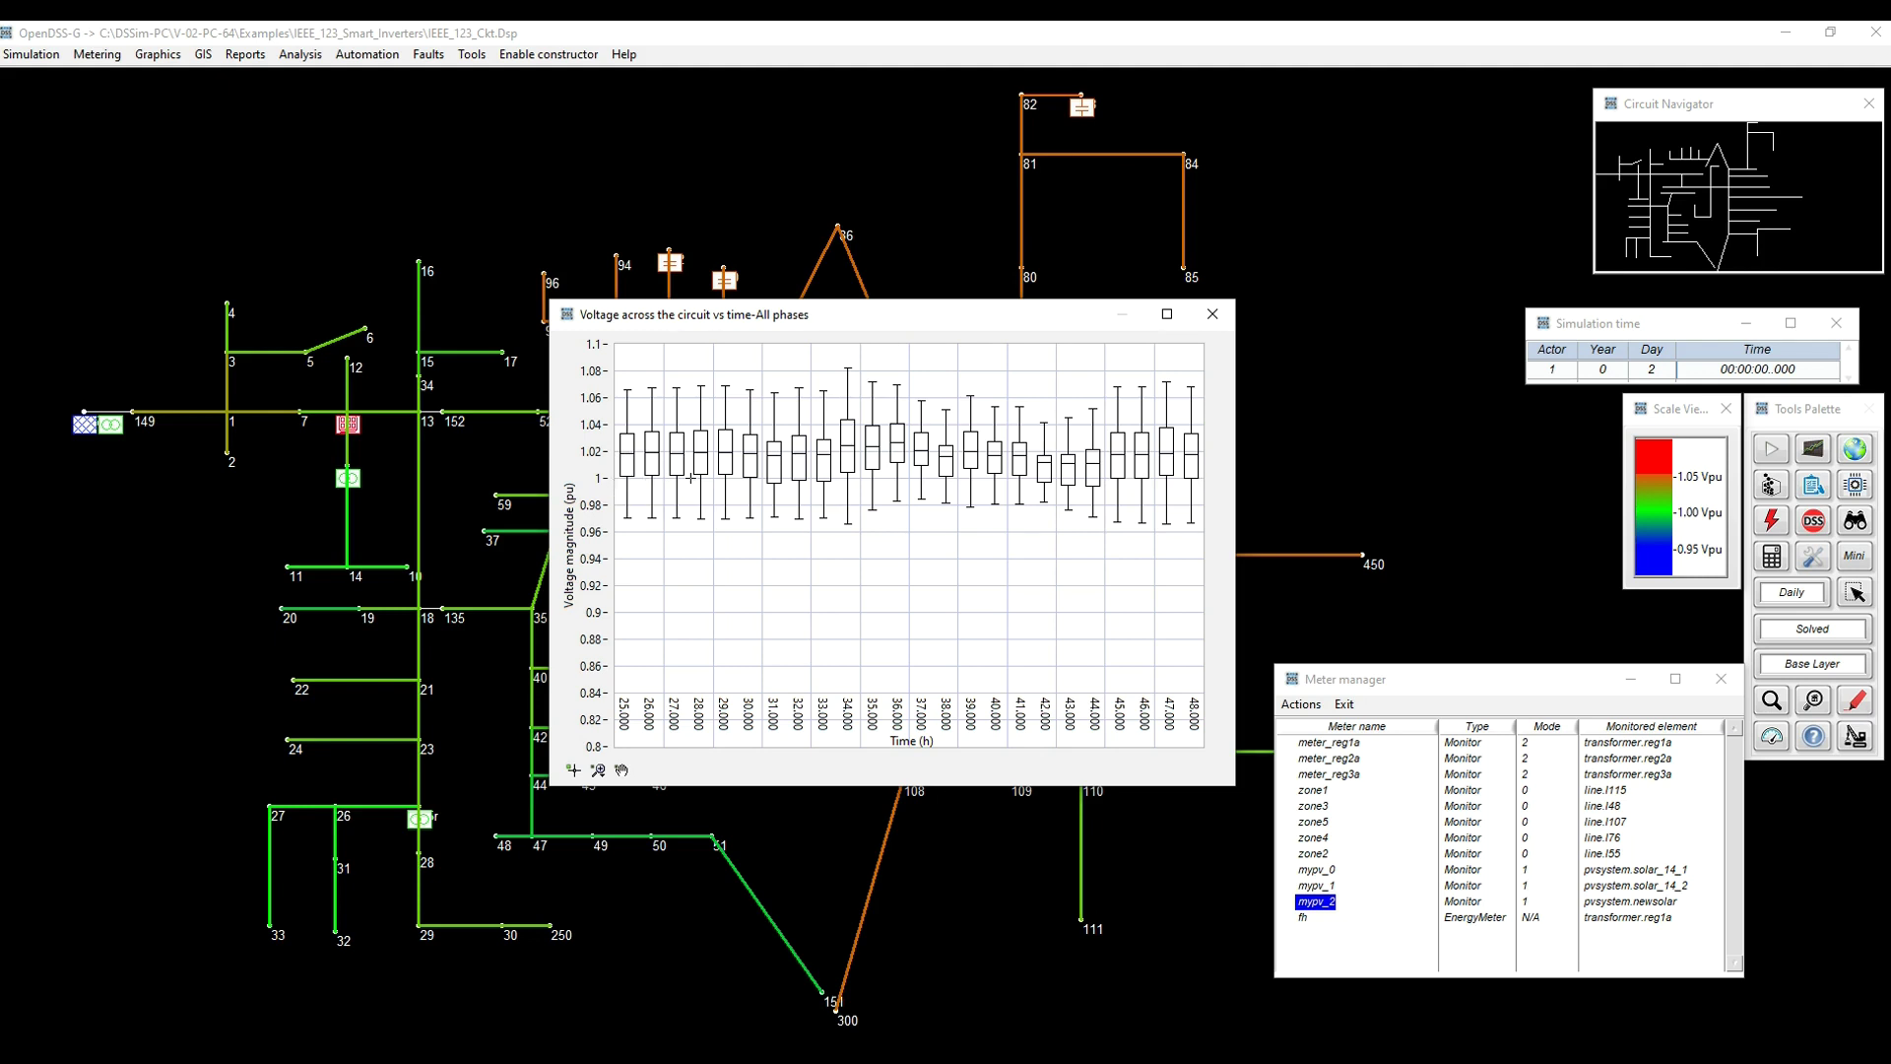
click(1213, 314)
click(1864, 744)
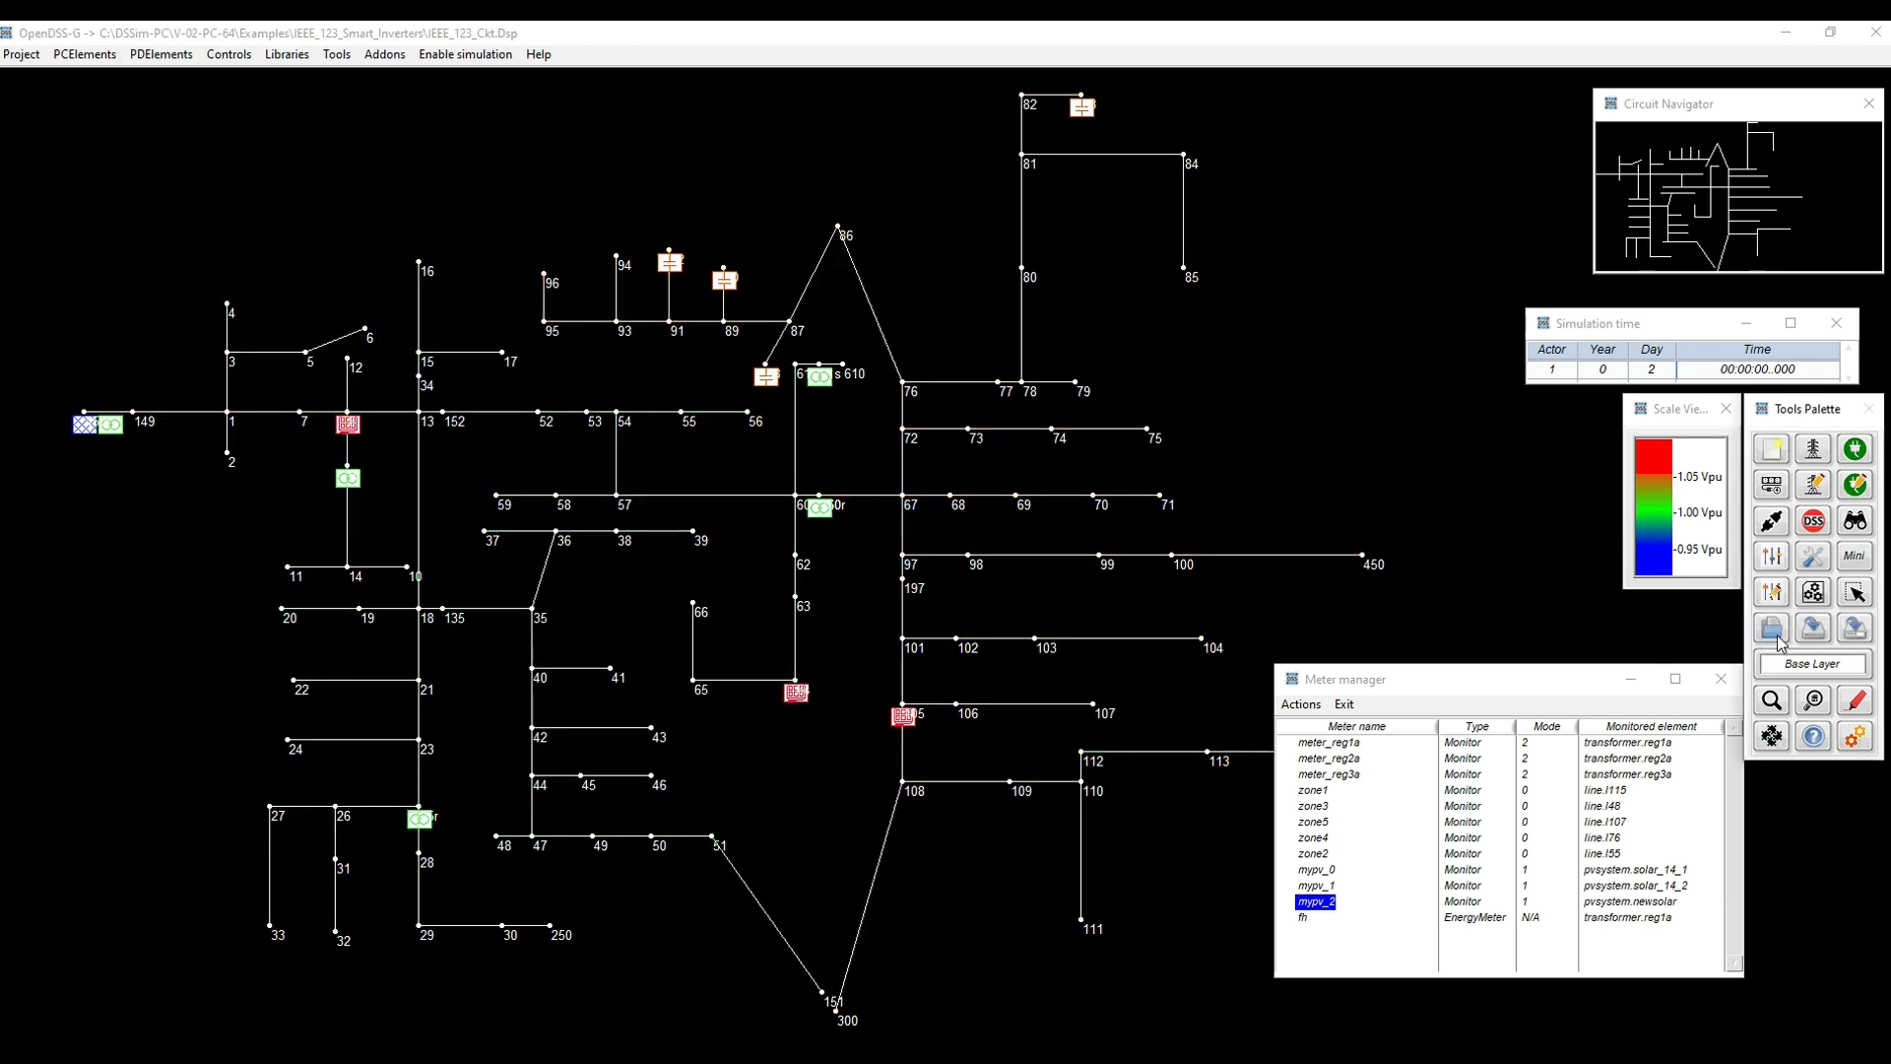
Create a new InvControl and name it MyInvControl
click(1775, 562)
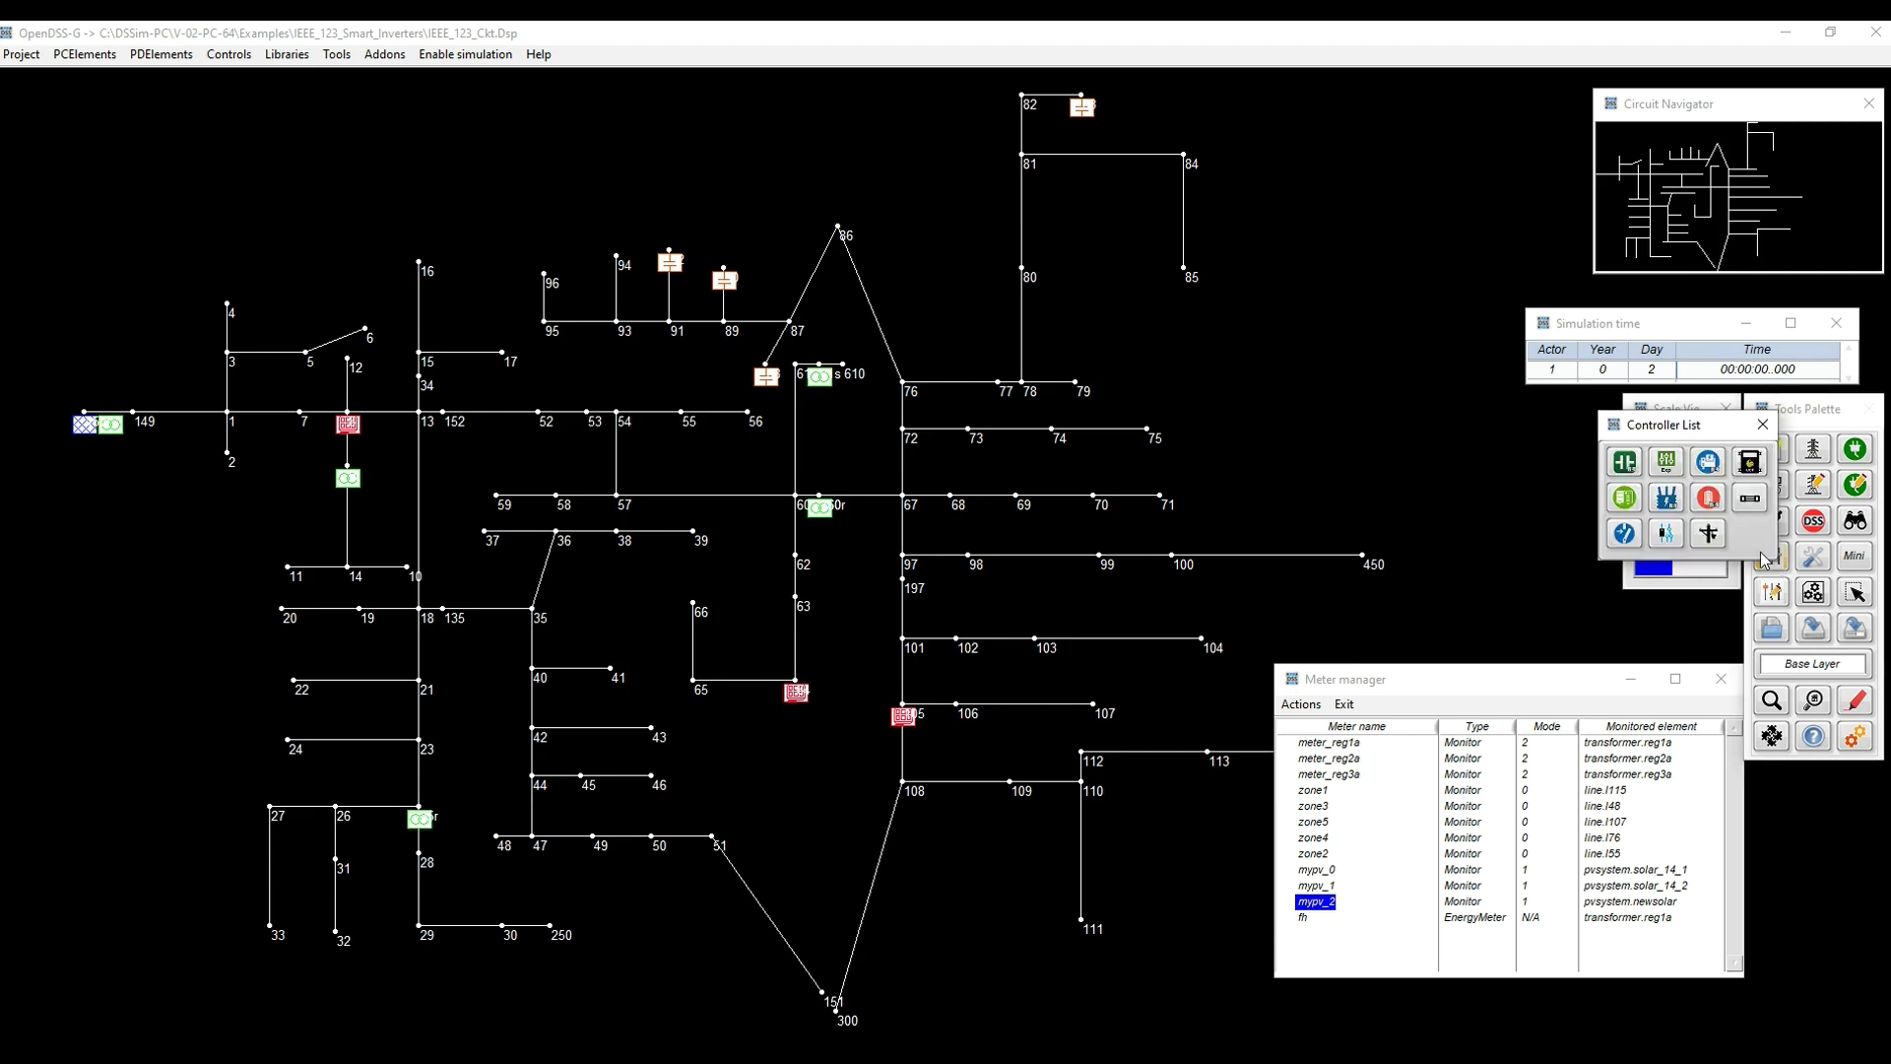
click(1623, 499)
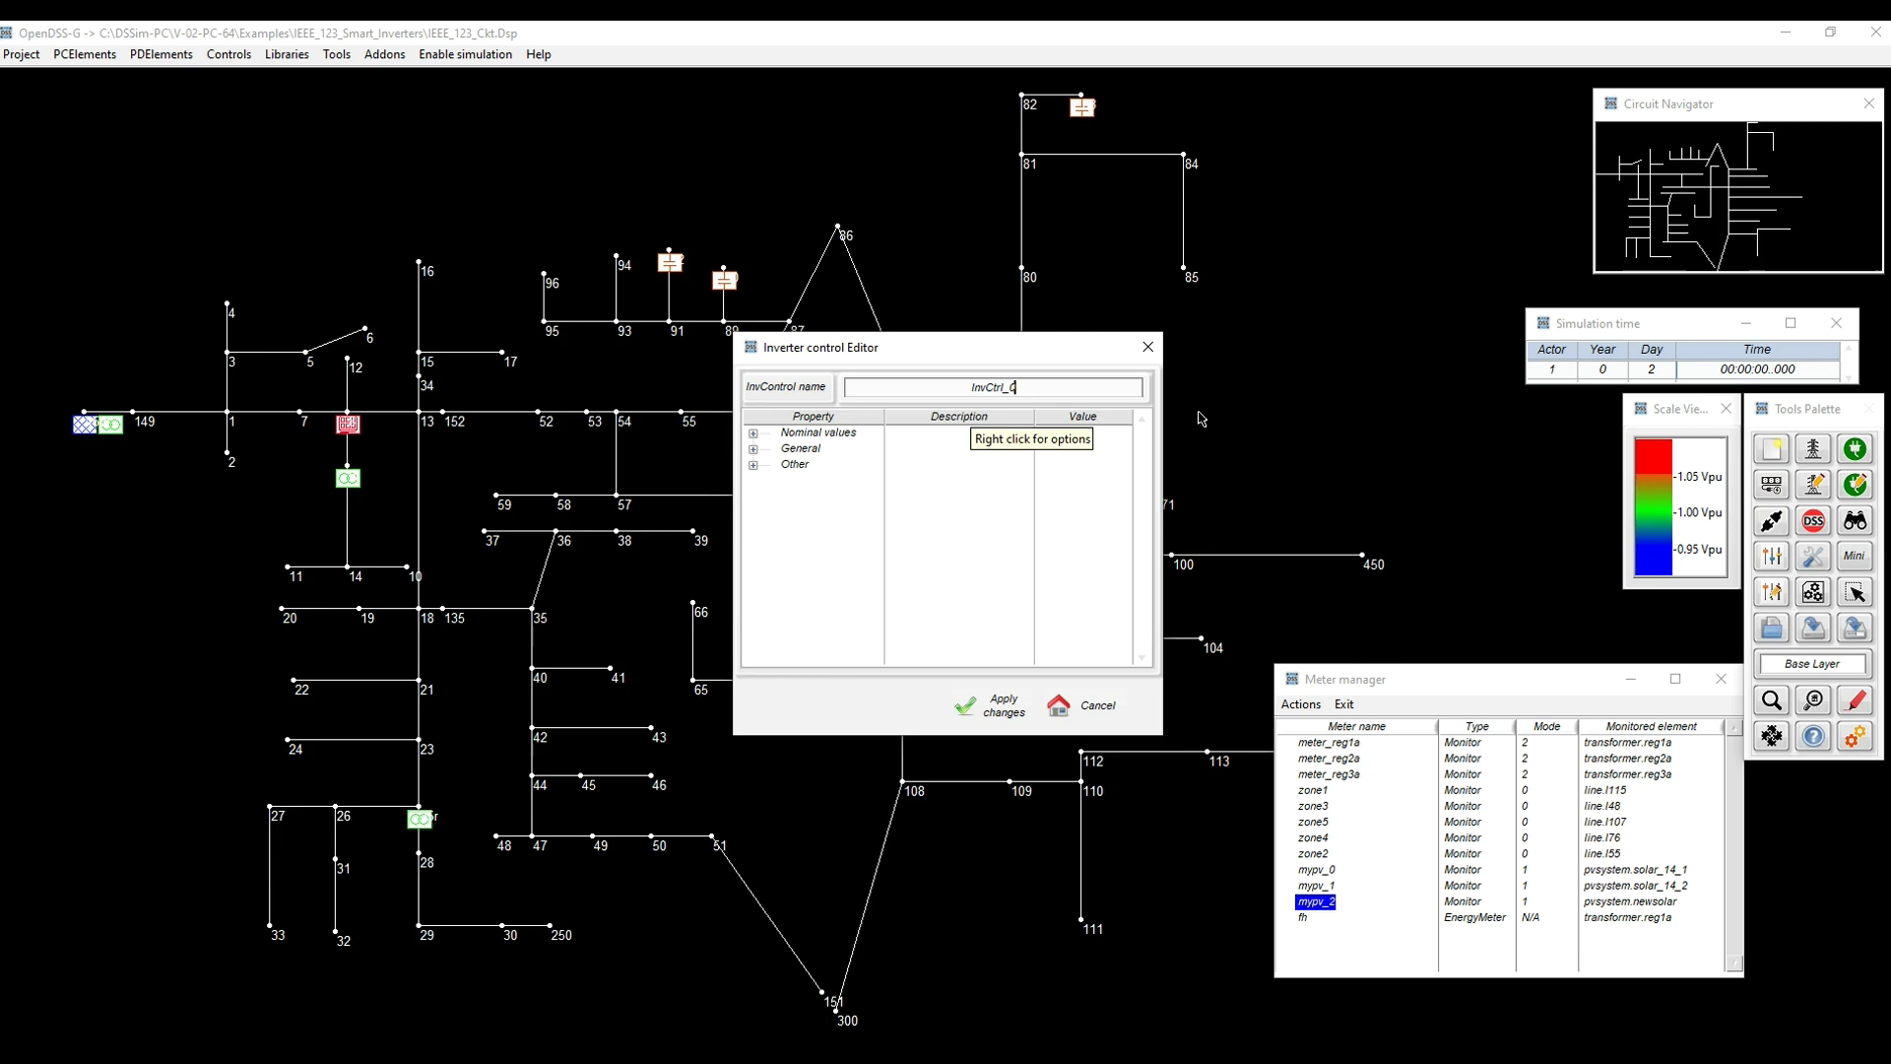
key(ctrl+a)
text(My)
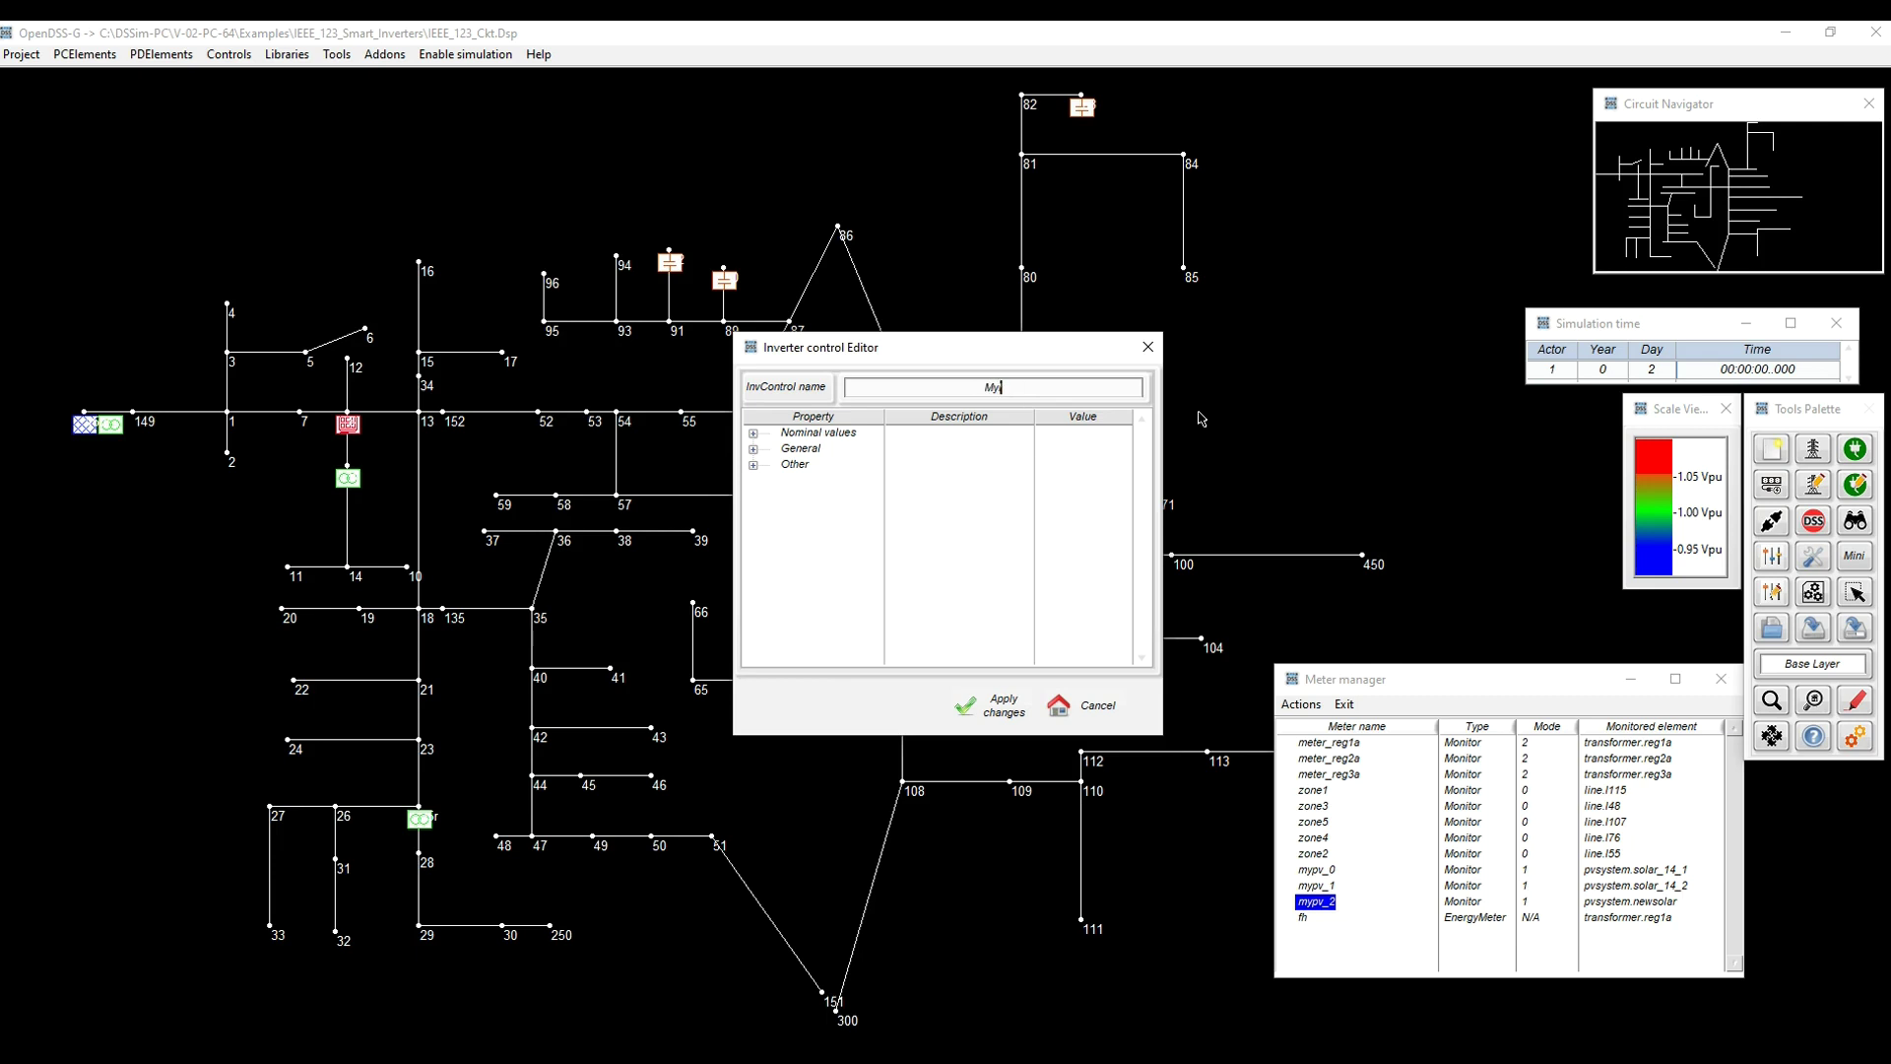
text(InVControl)
click(984, 387)
key(BackSpace)
text(v)
Under Nominal values, set the inverter control mode to VOLTVAR
click(754, 433)
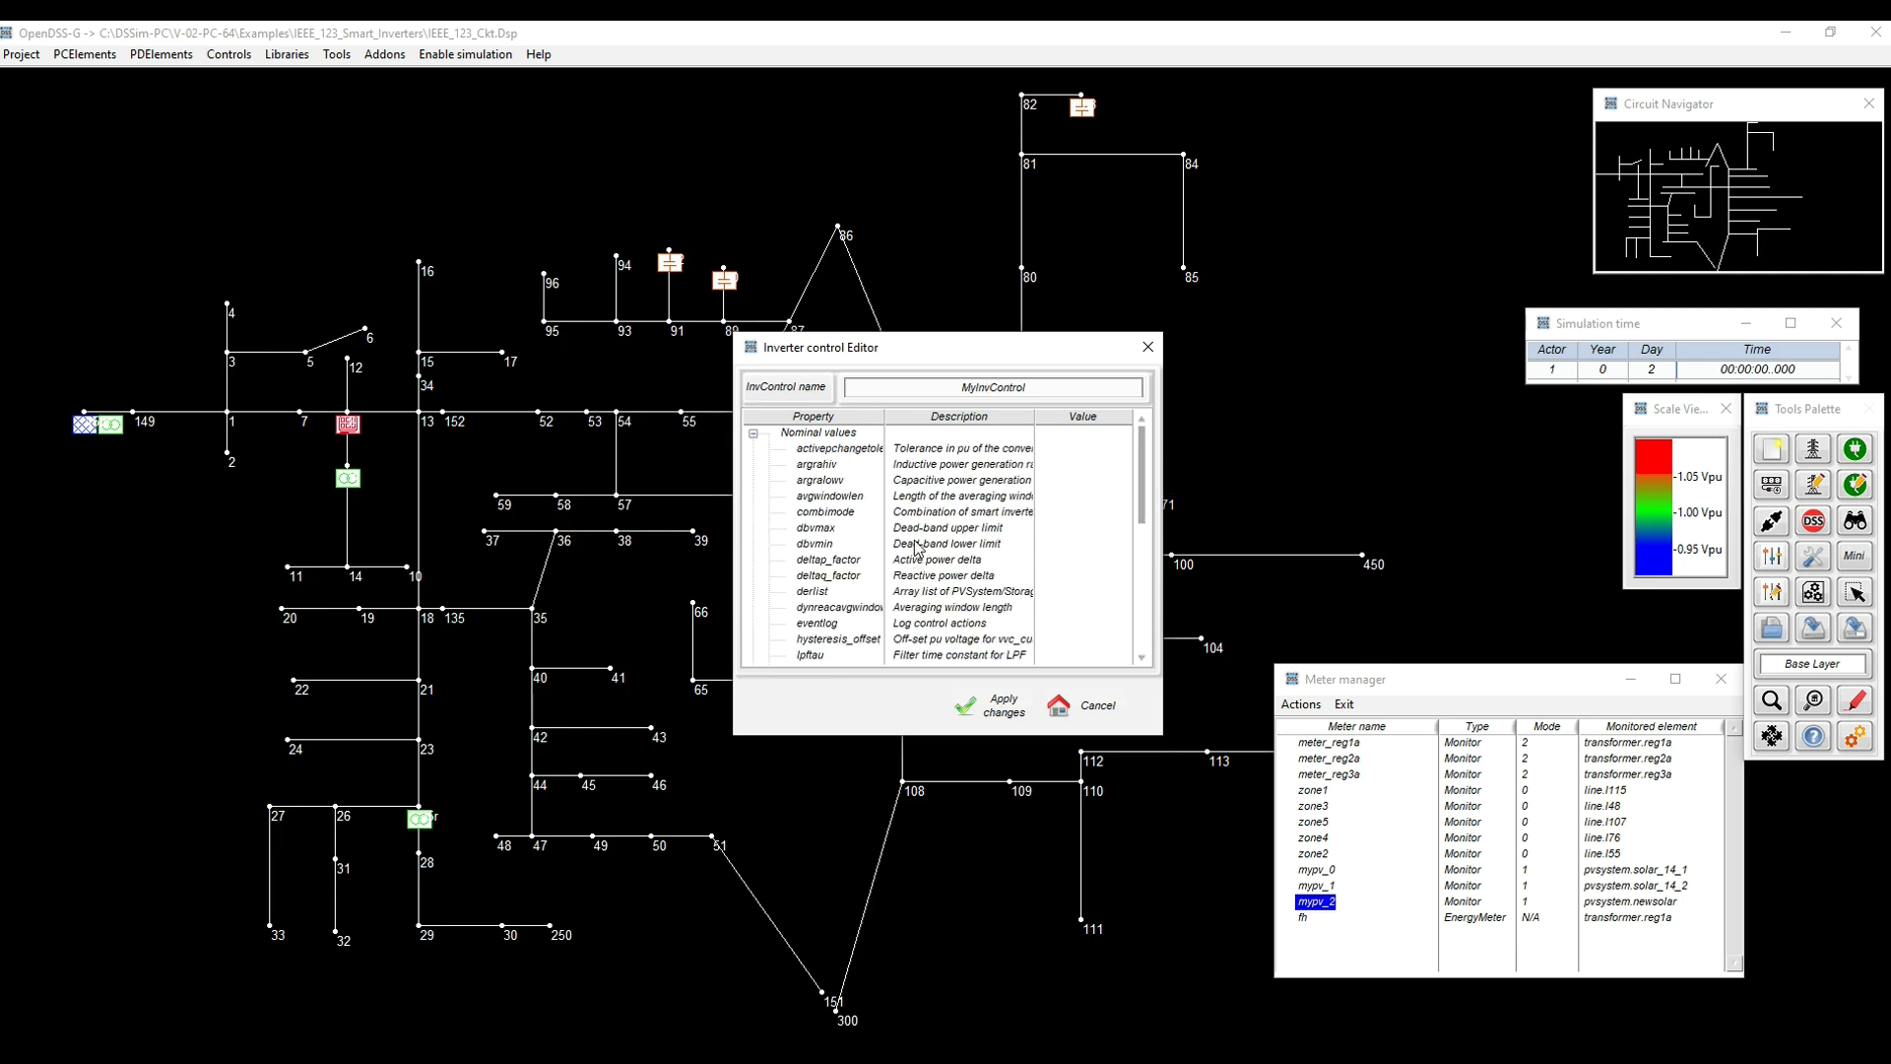
click(845, 513)
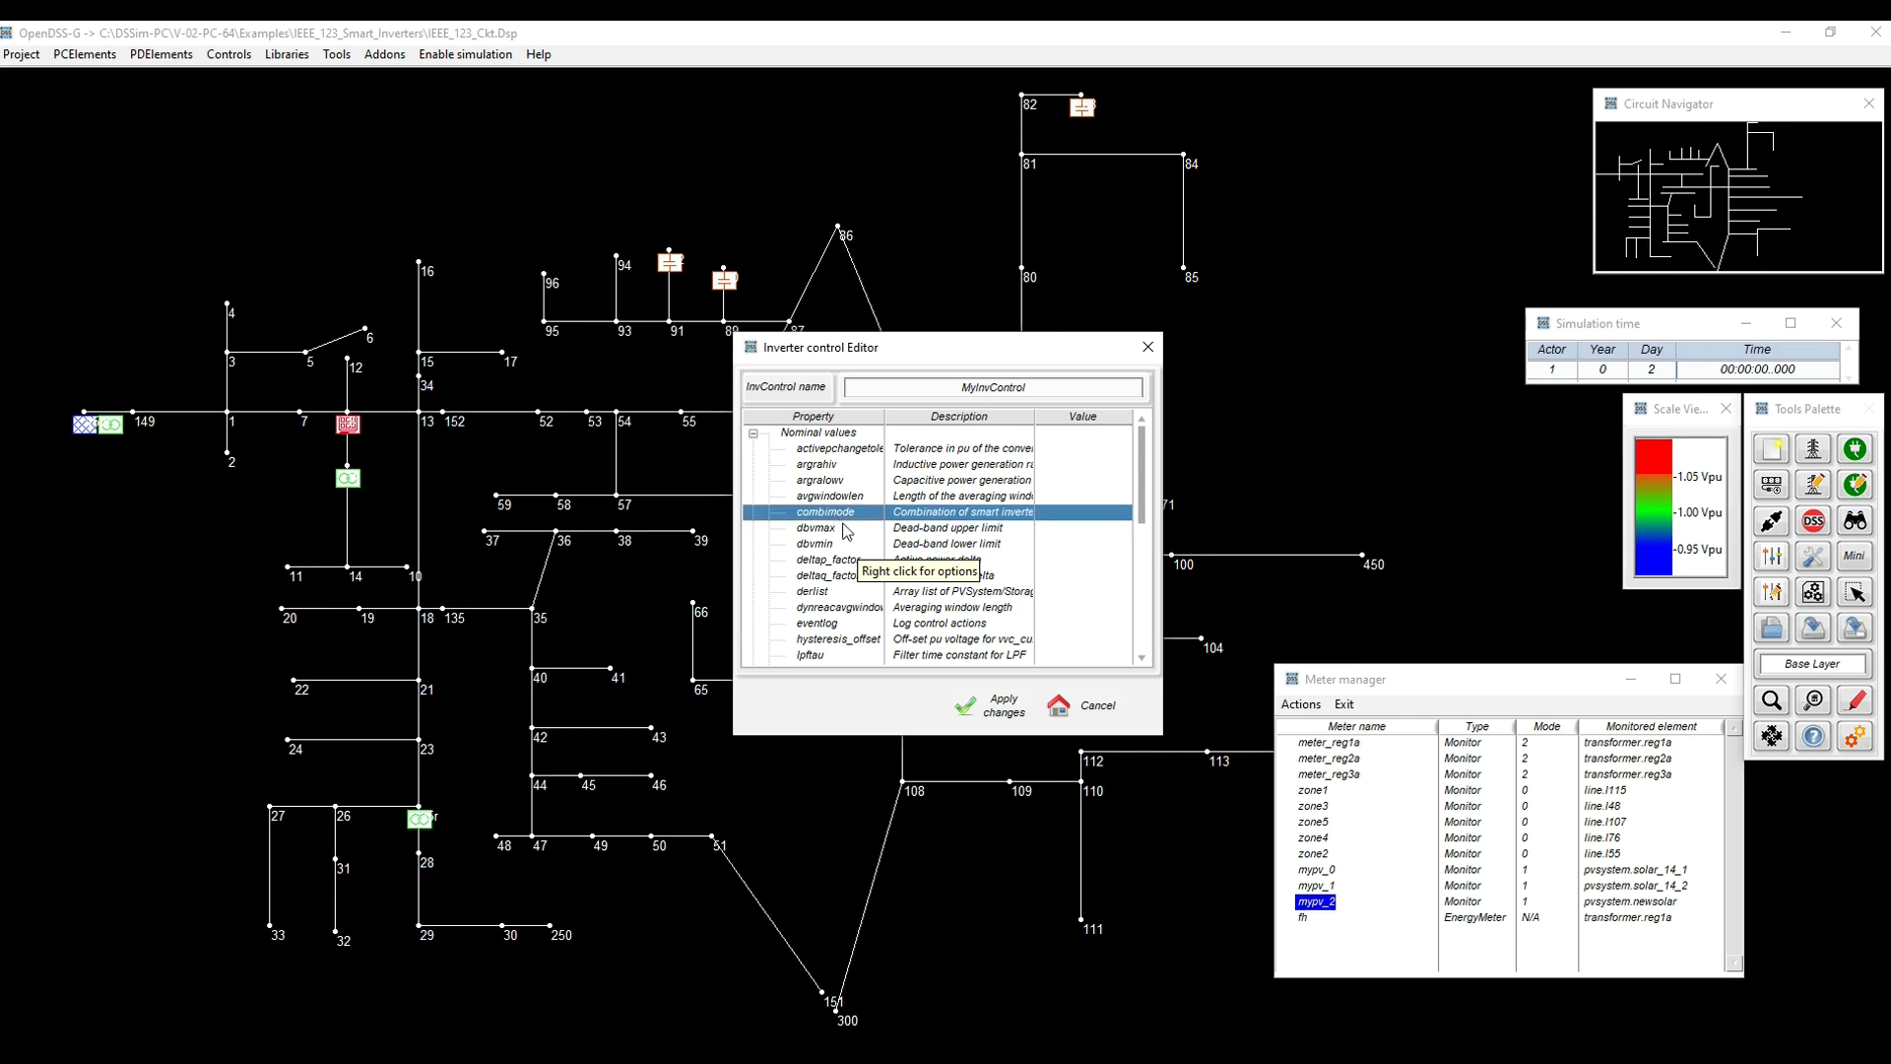
key(m)
scroll(877, 599, down, 3)
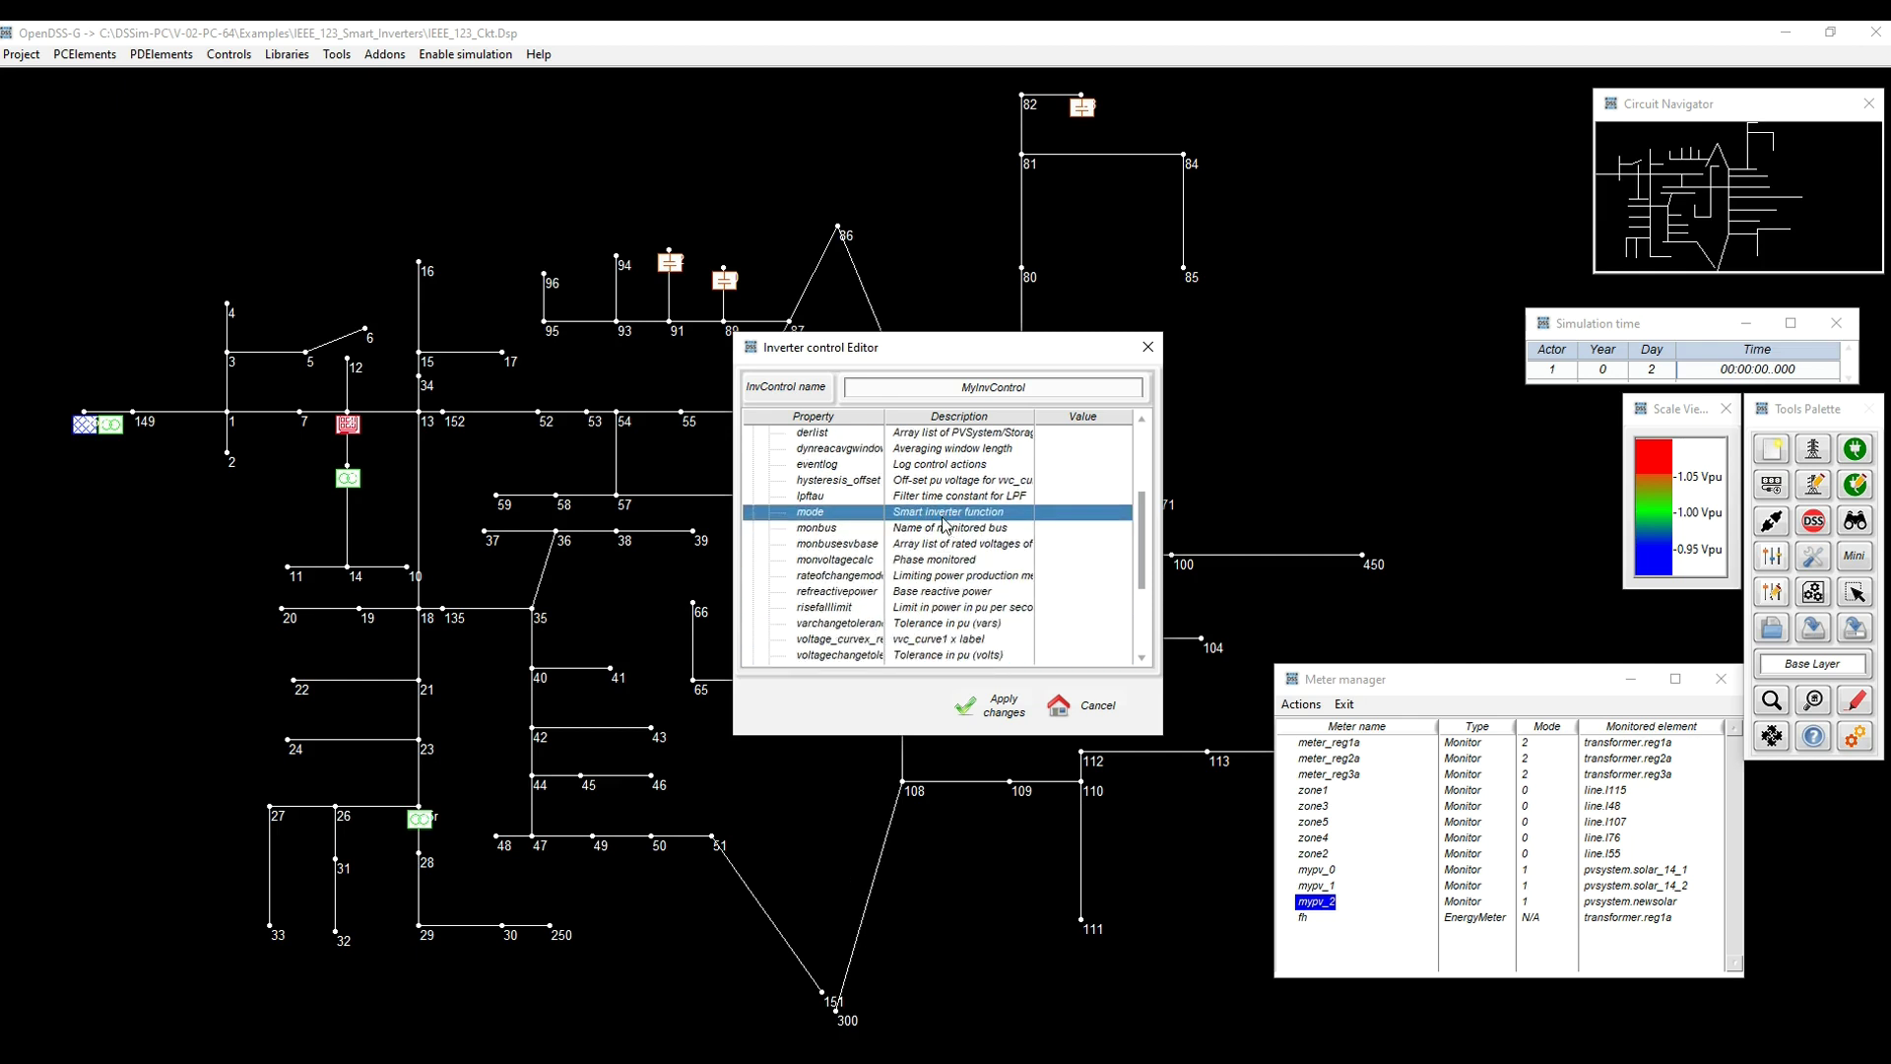
double_click(944, 516)
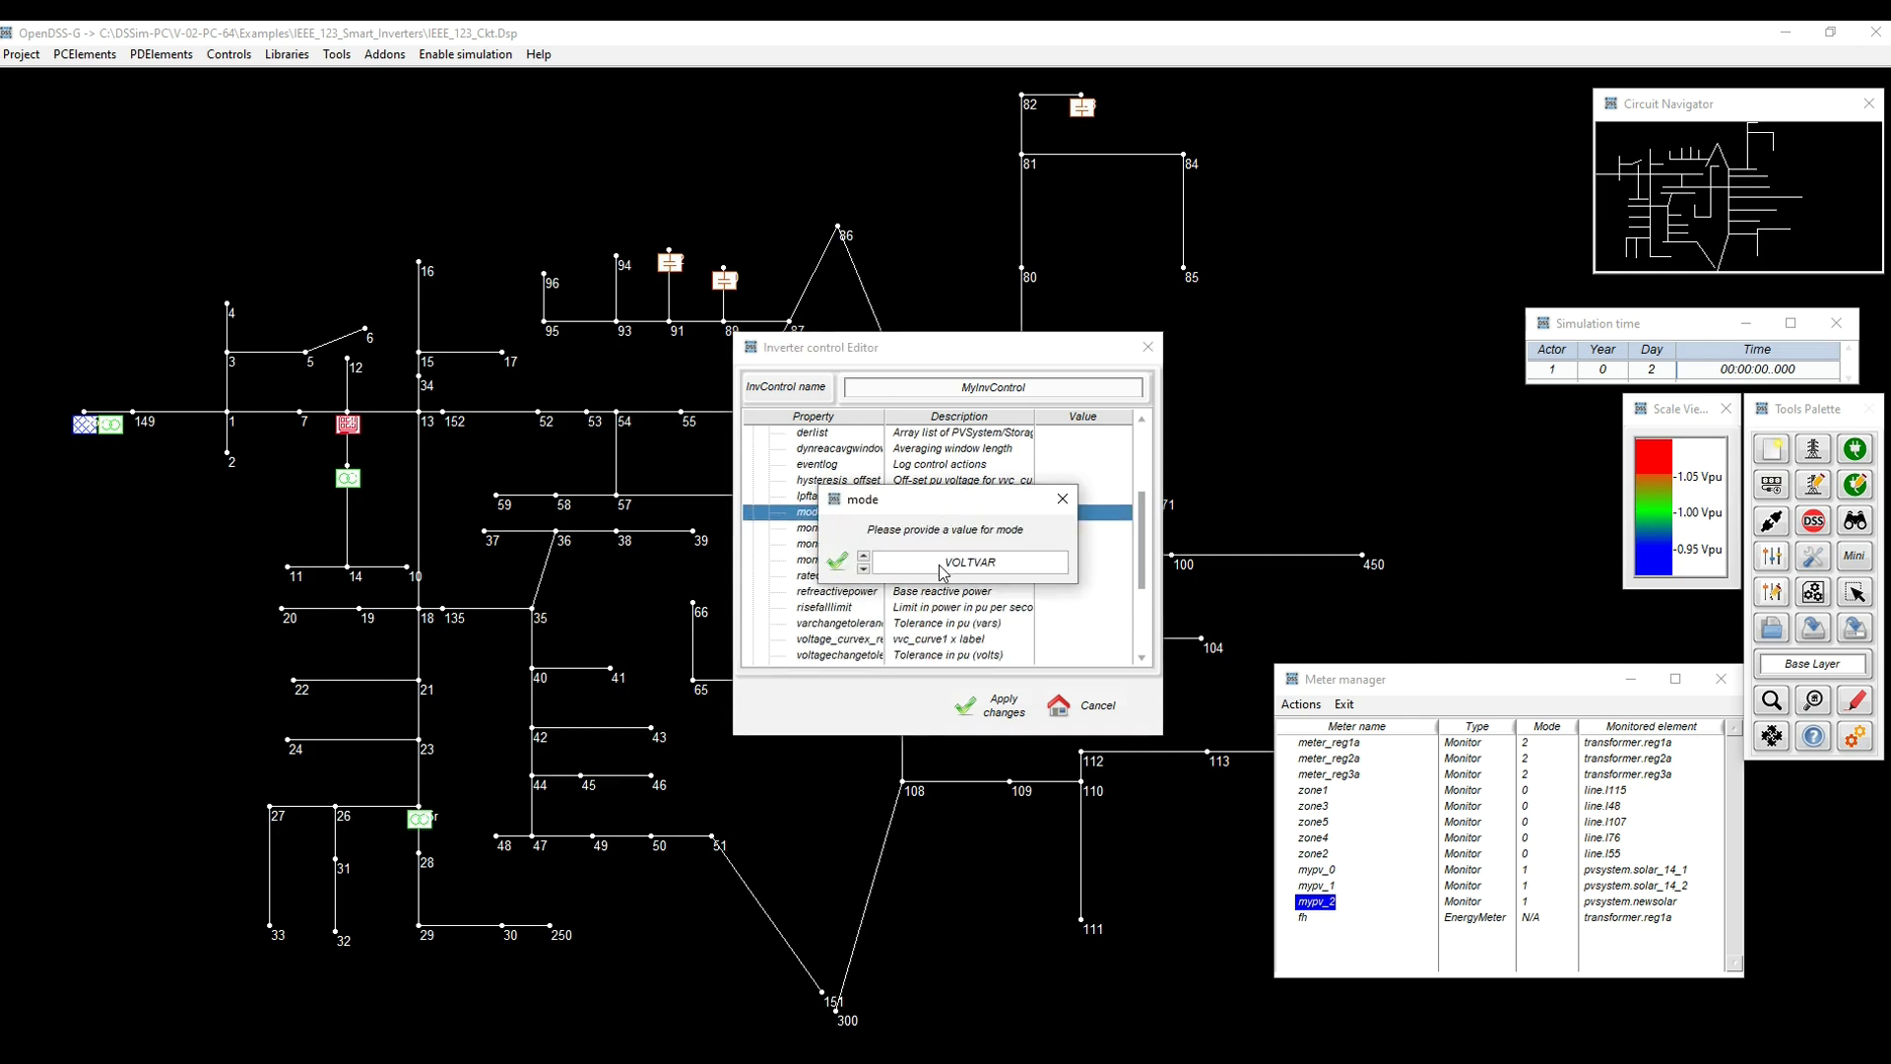
click(954, 572)
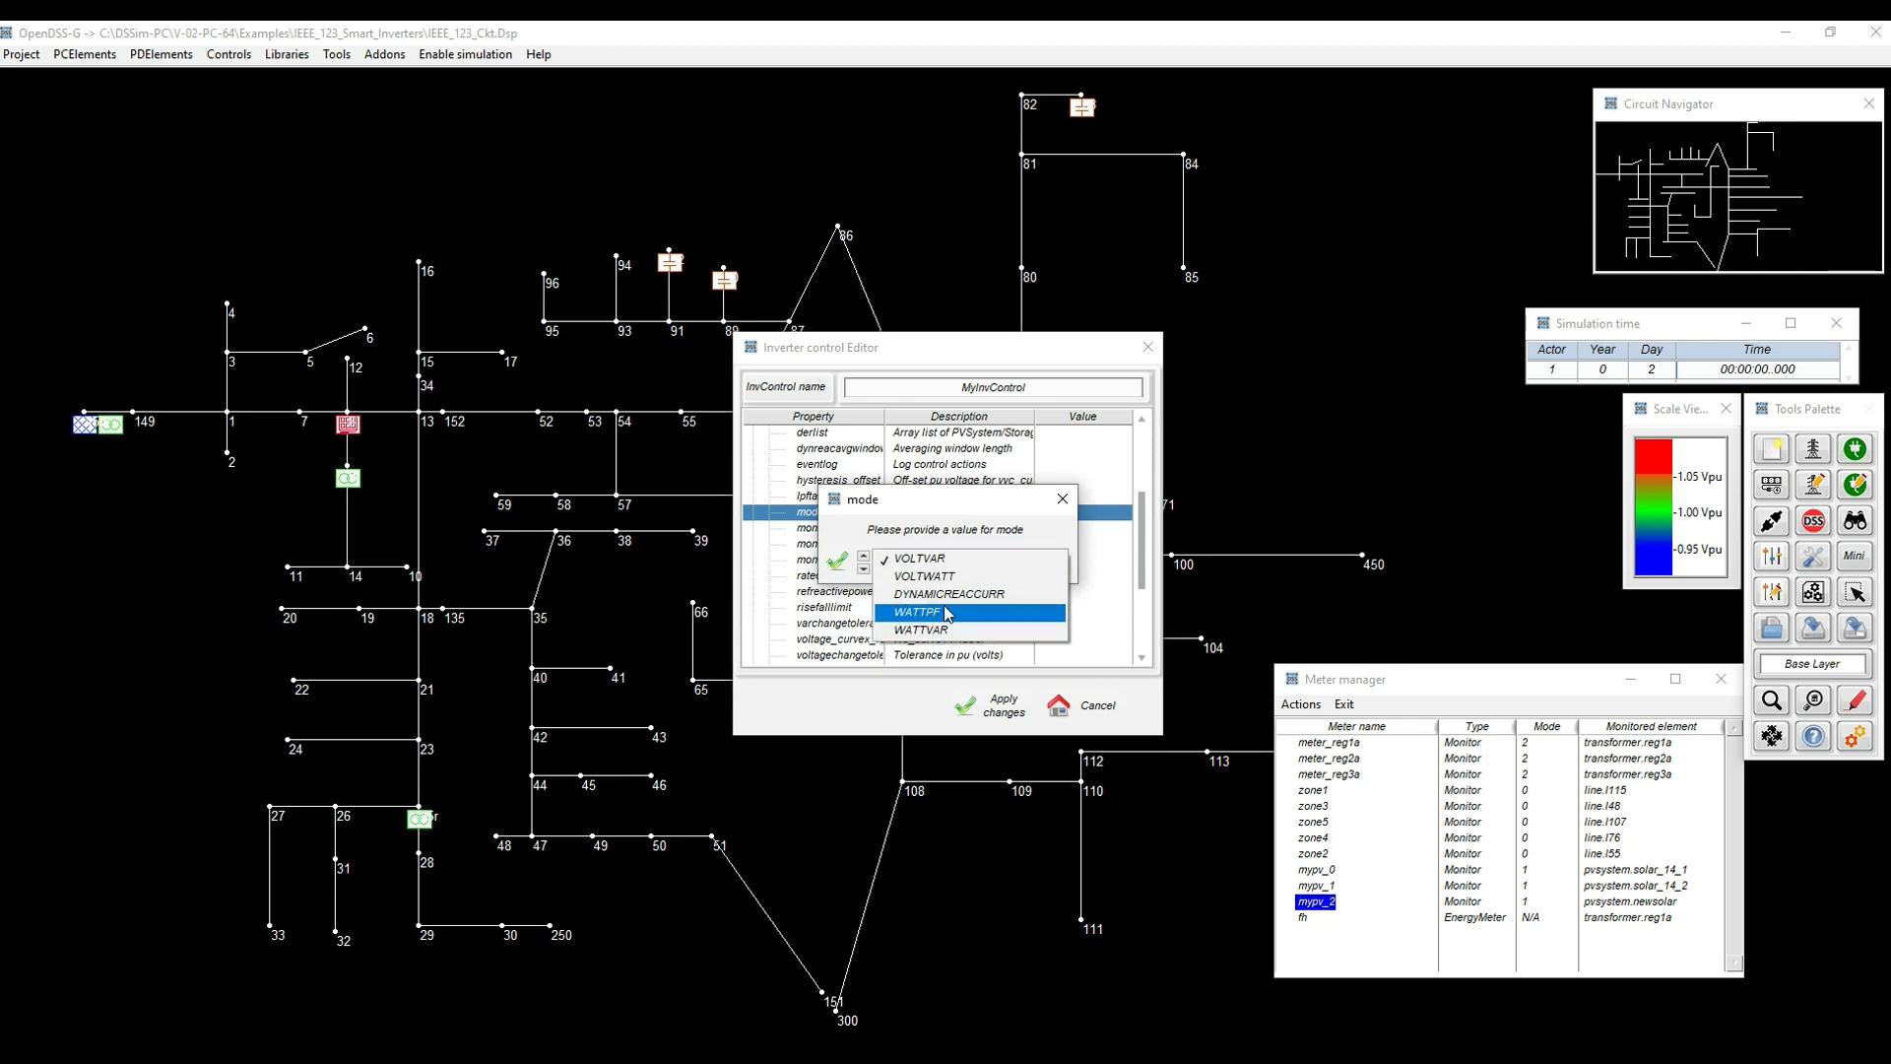
click(960, 558)
click(837, 561)
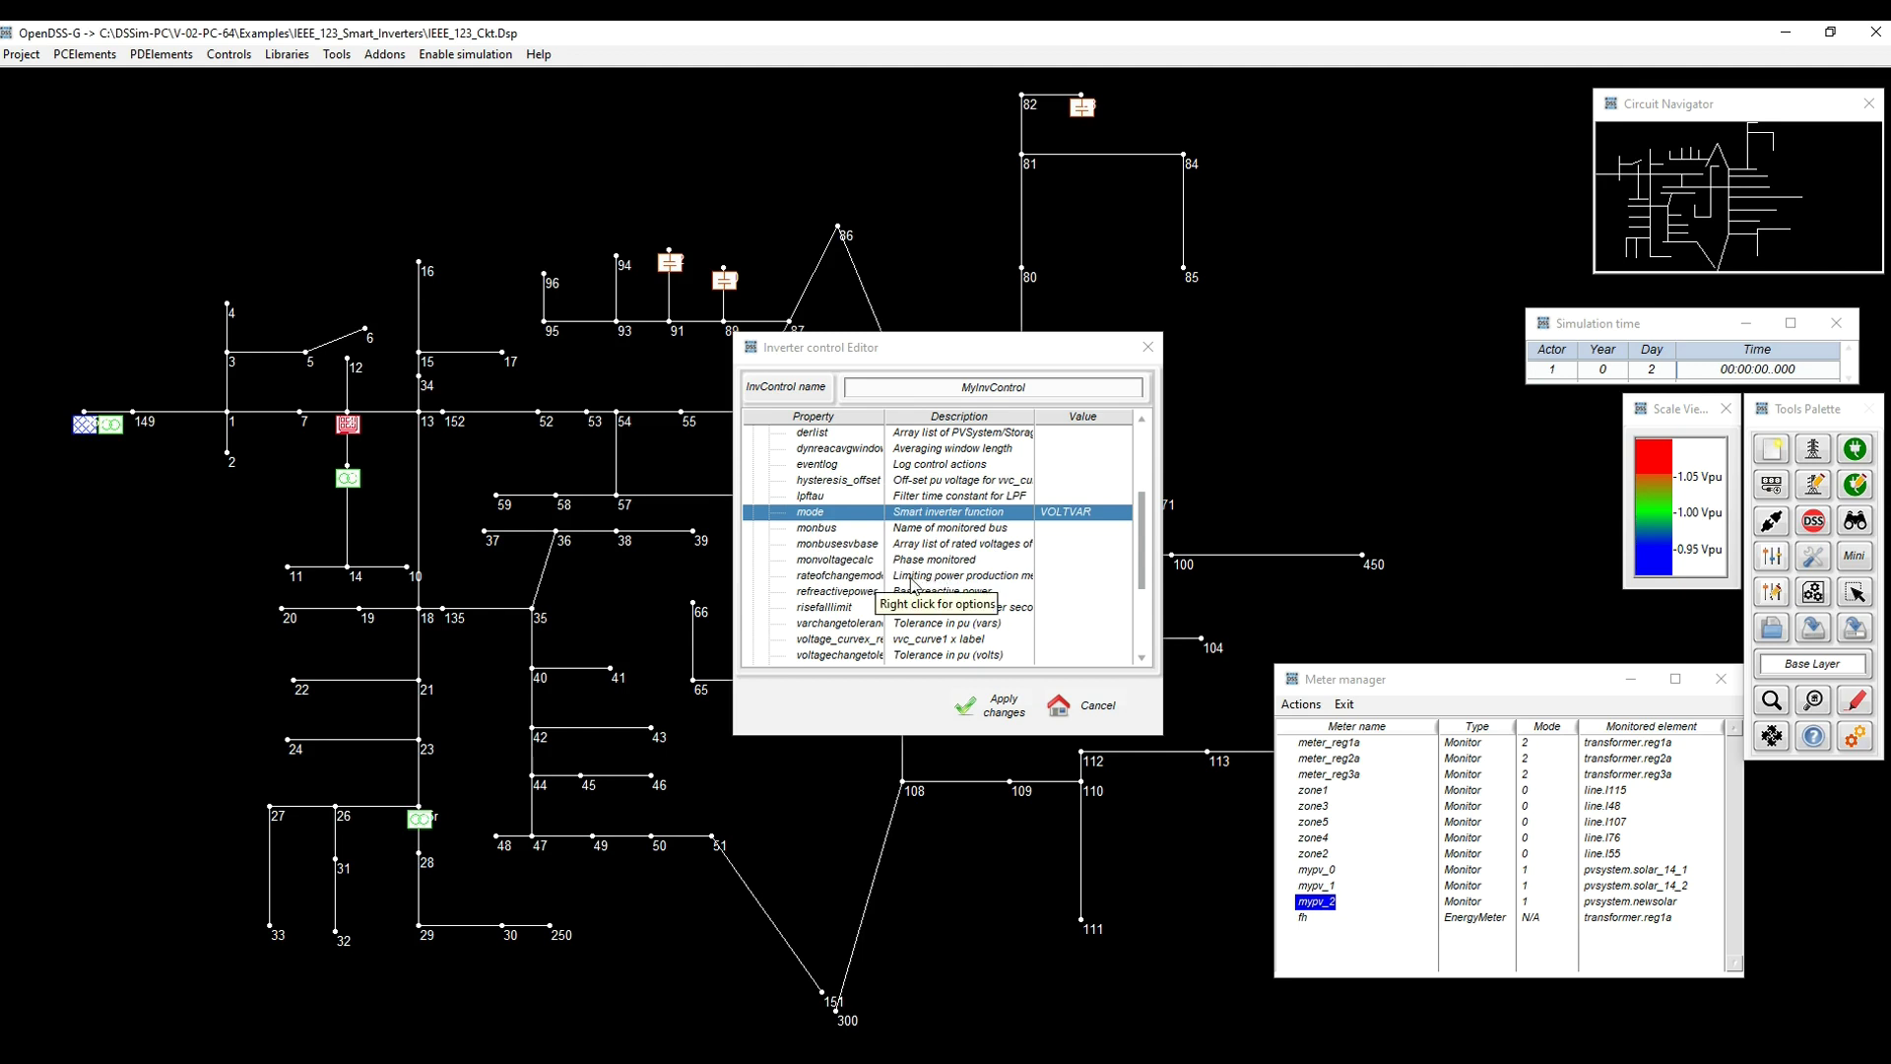
click(840, 561)
key(Down)
key(Down)
key(Down)
key(Down)
scroll(902, 575, down, 2)
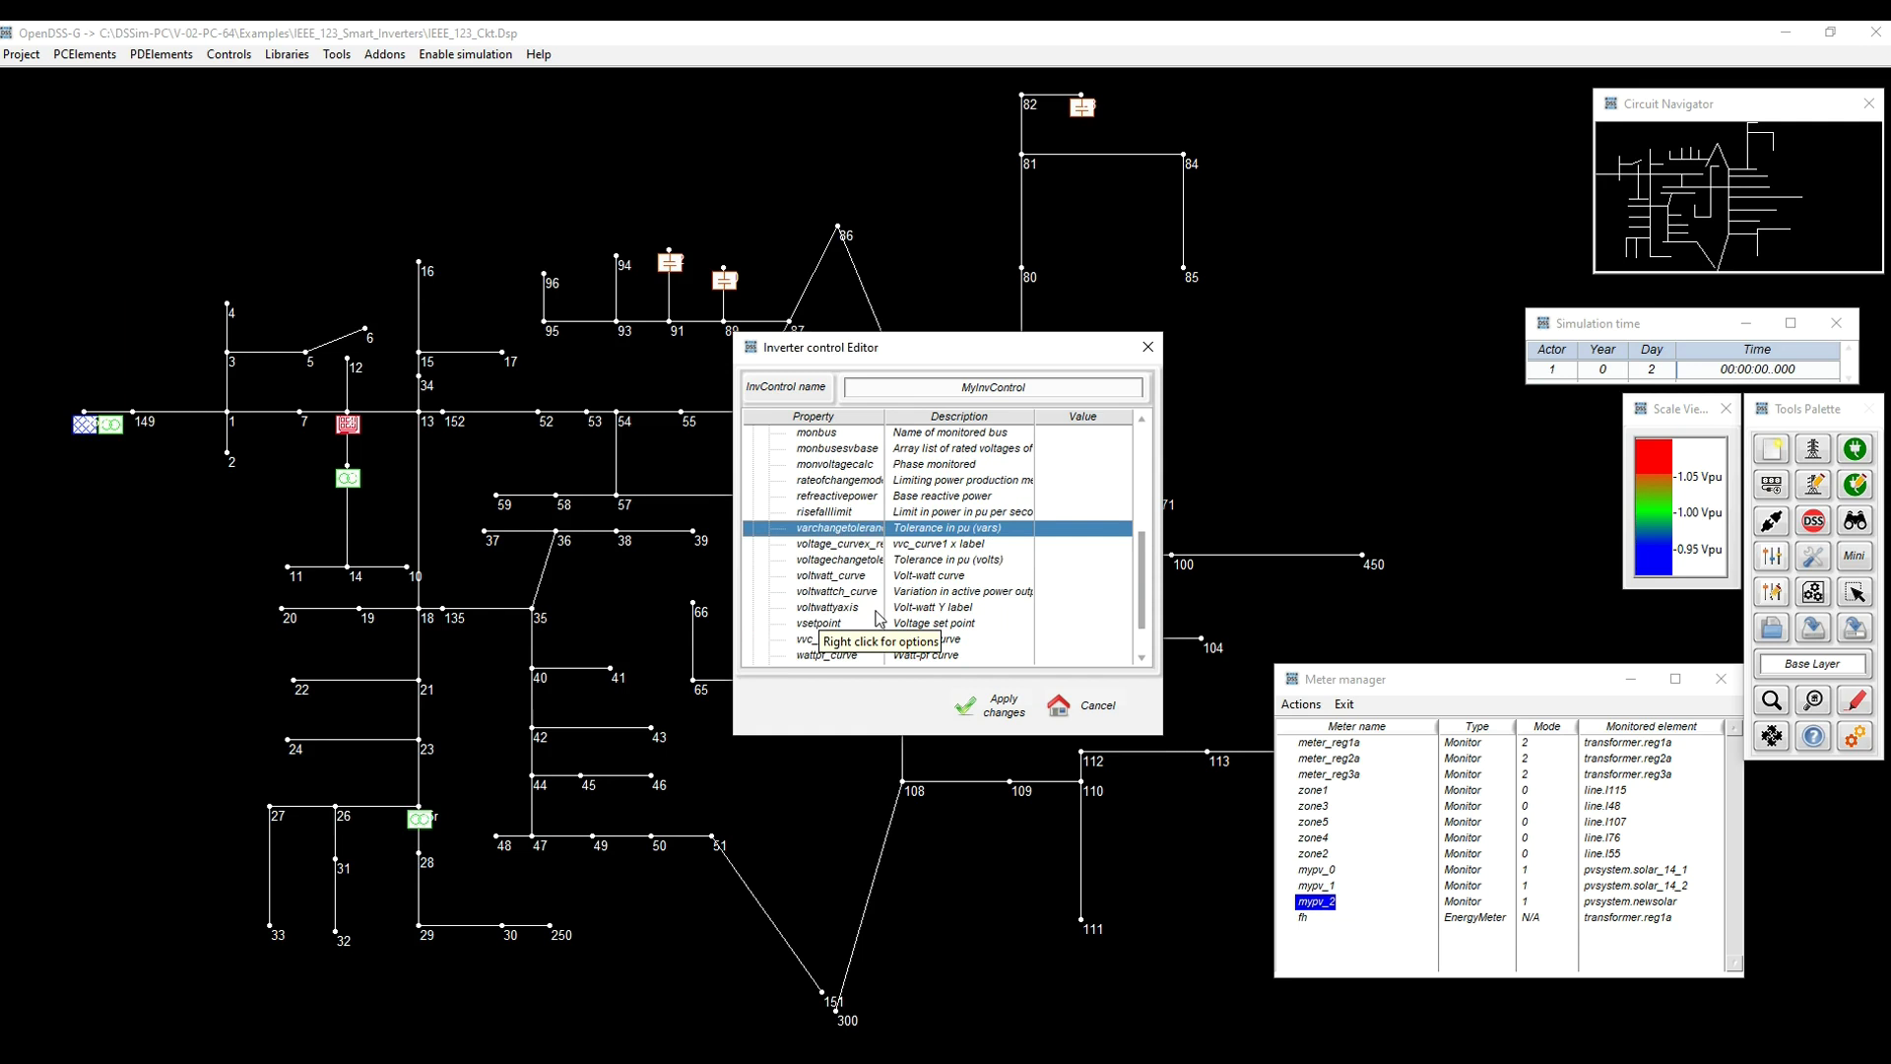
click(870, 552)
Read the voltage_curvex_ref help and keep its value set to rated
right_click(869, 552)
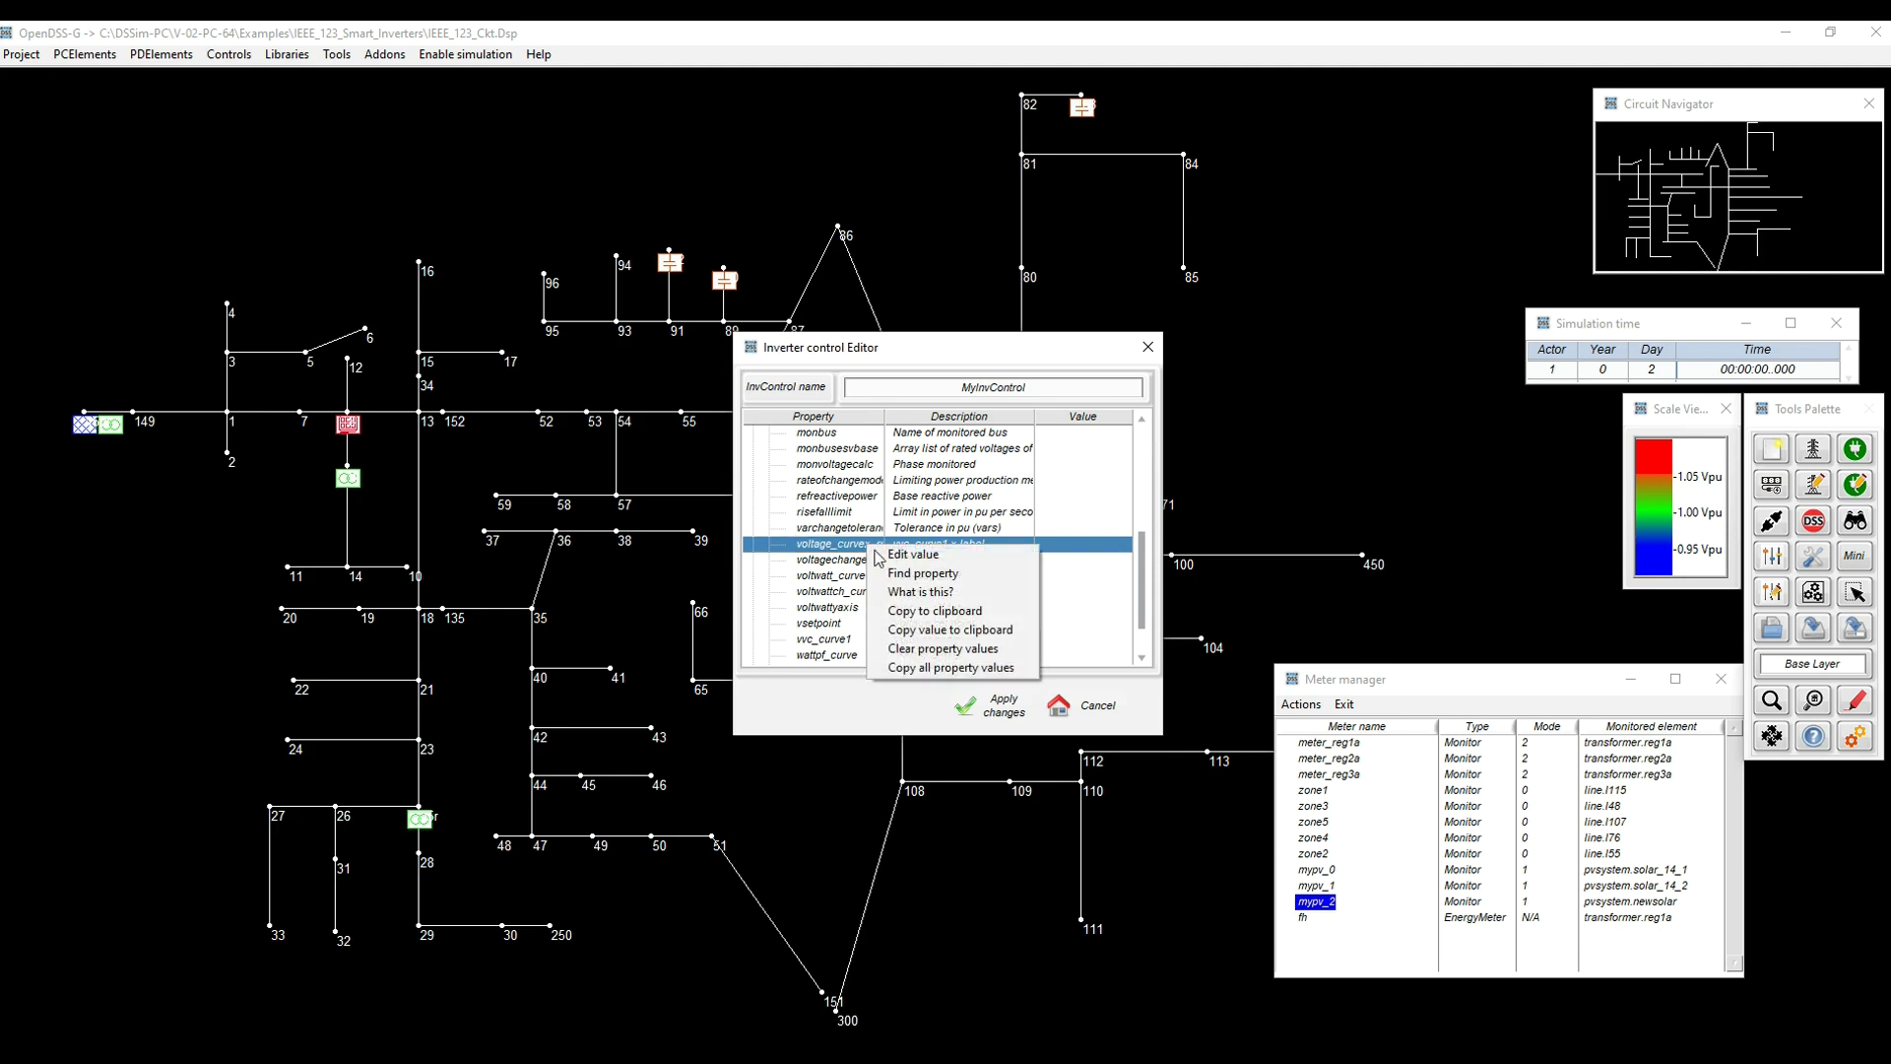
click(916, 597)
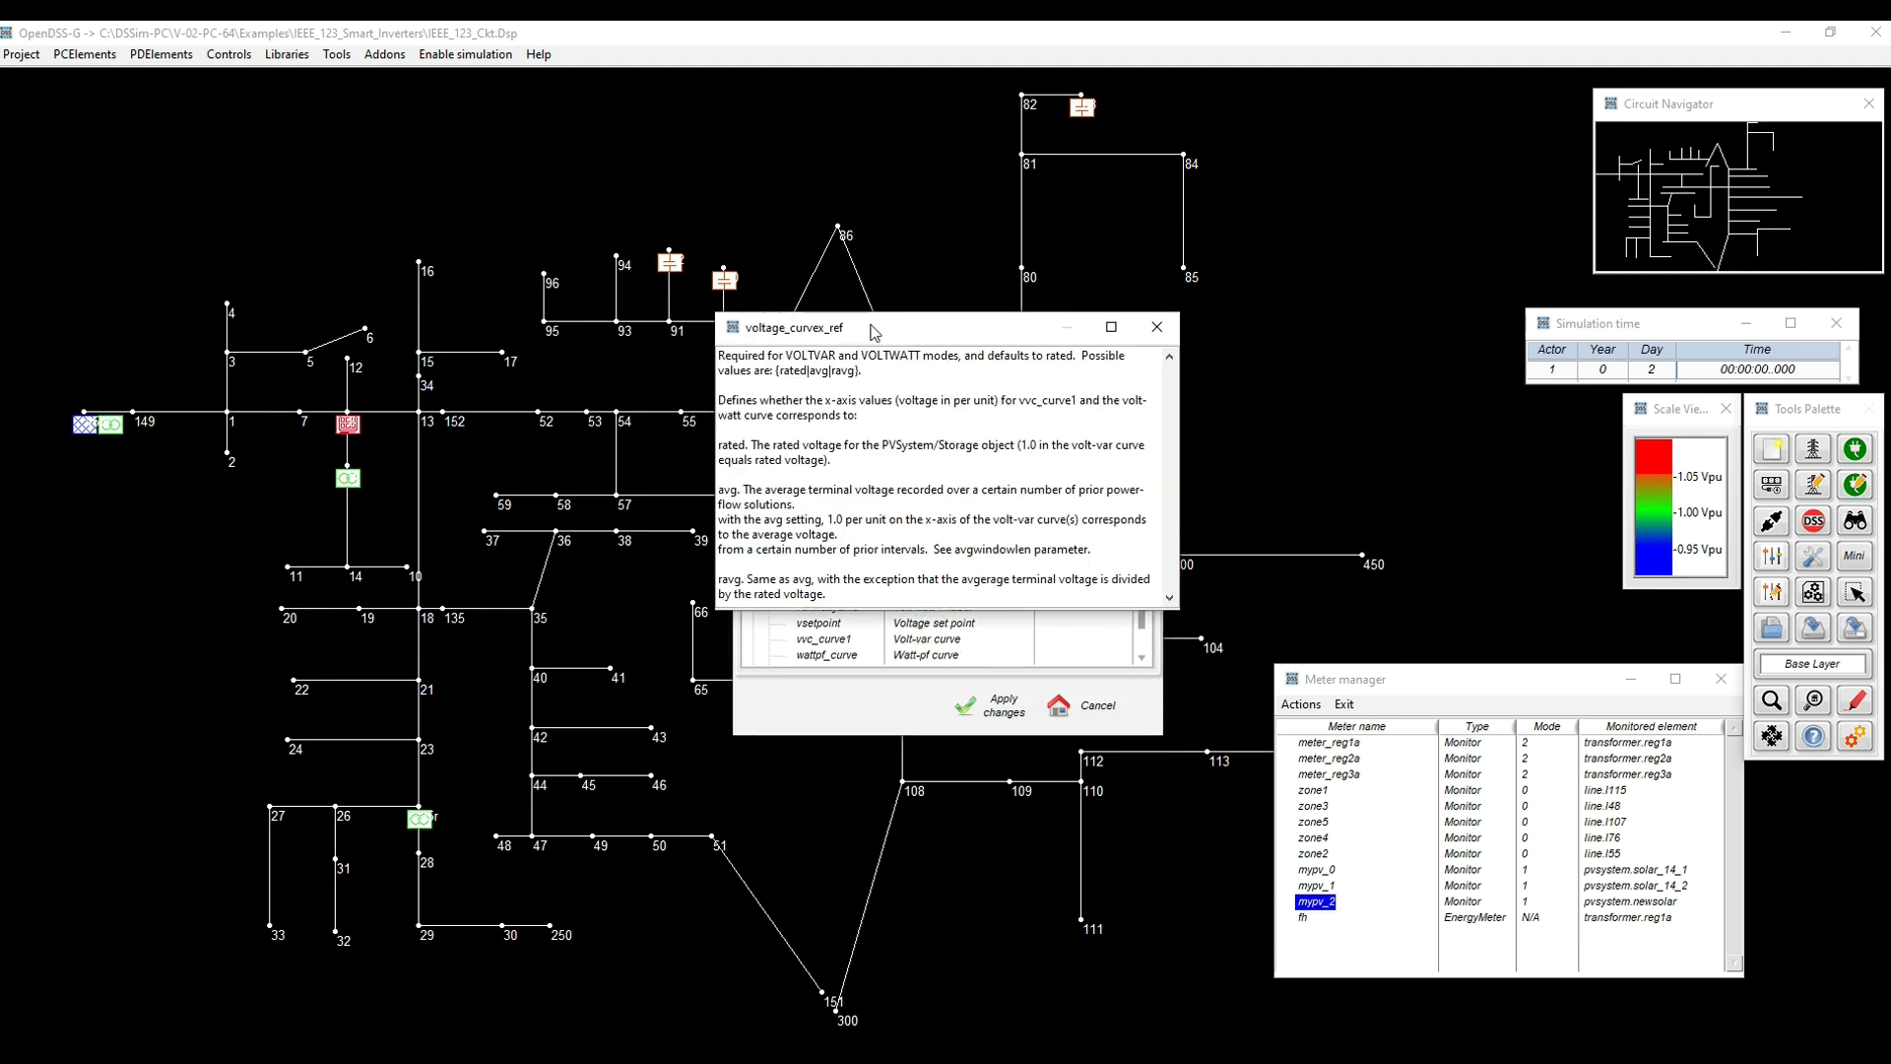
drag(878, 330, 446, 335)
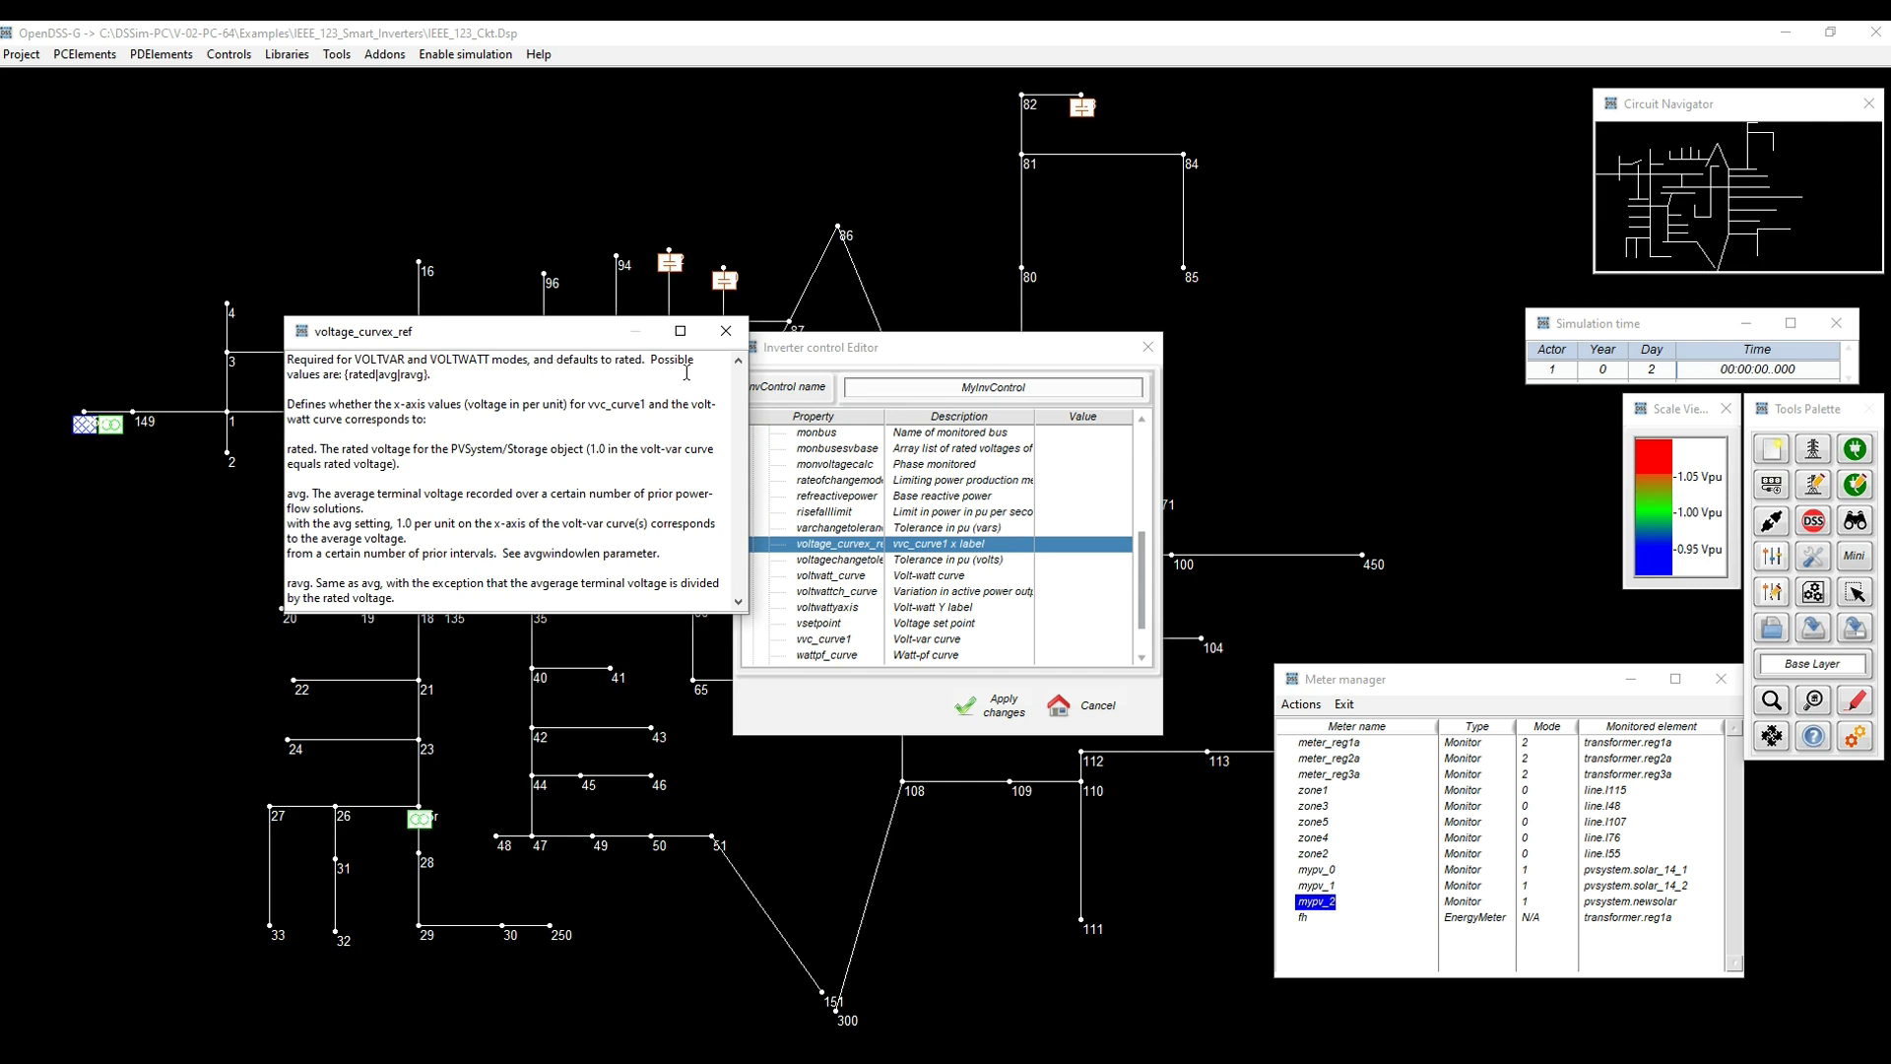
click(726, 331)
double_click(945, 544)
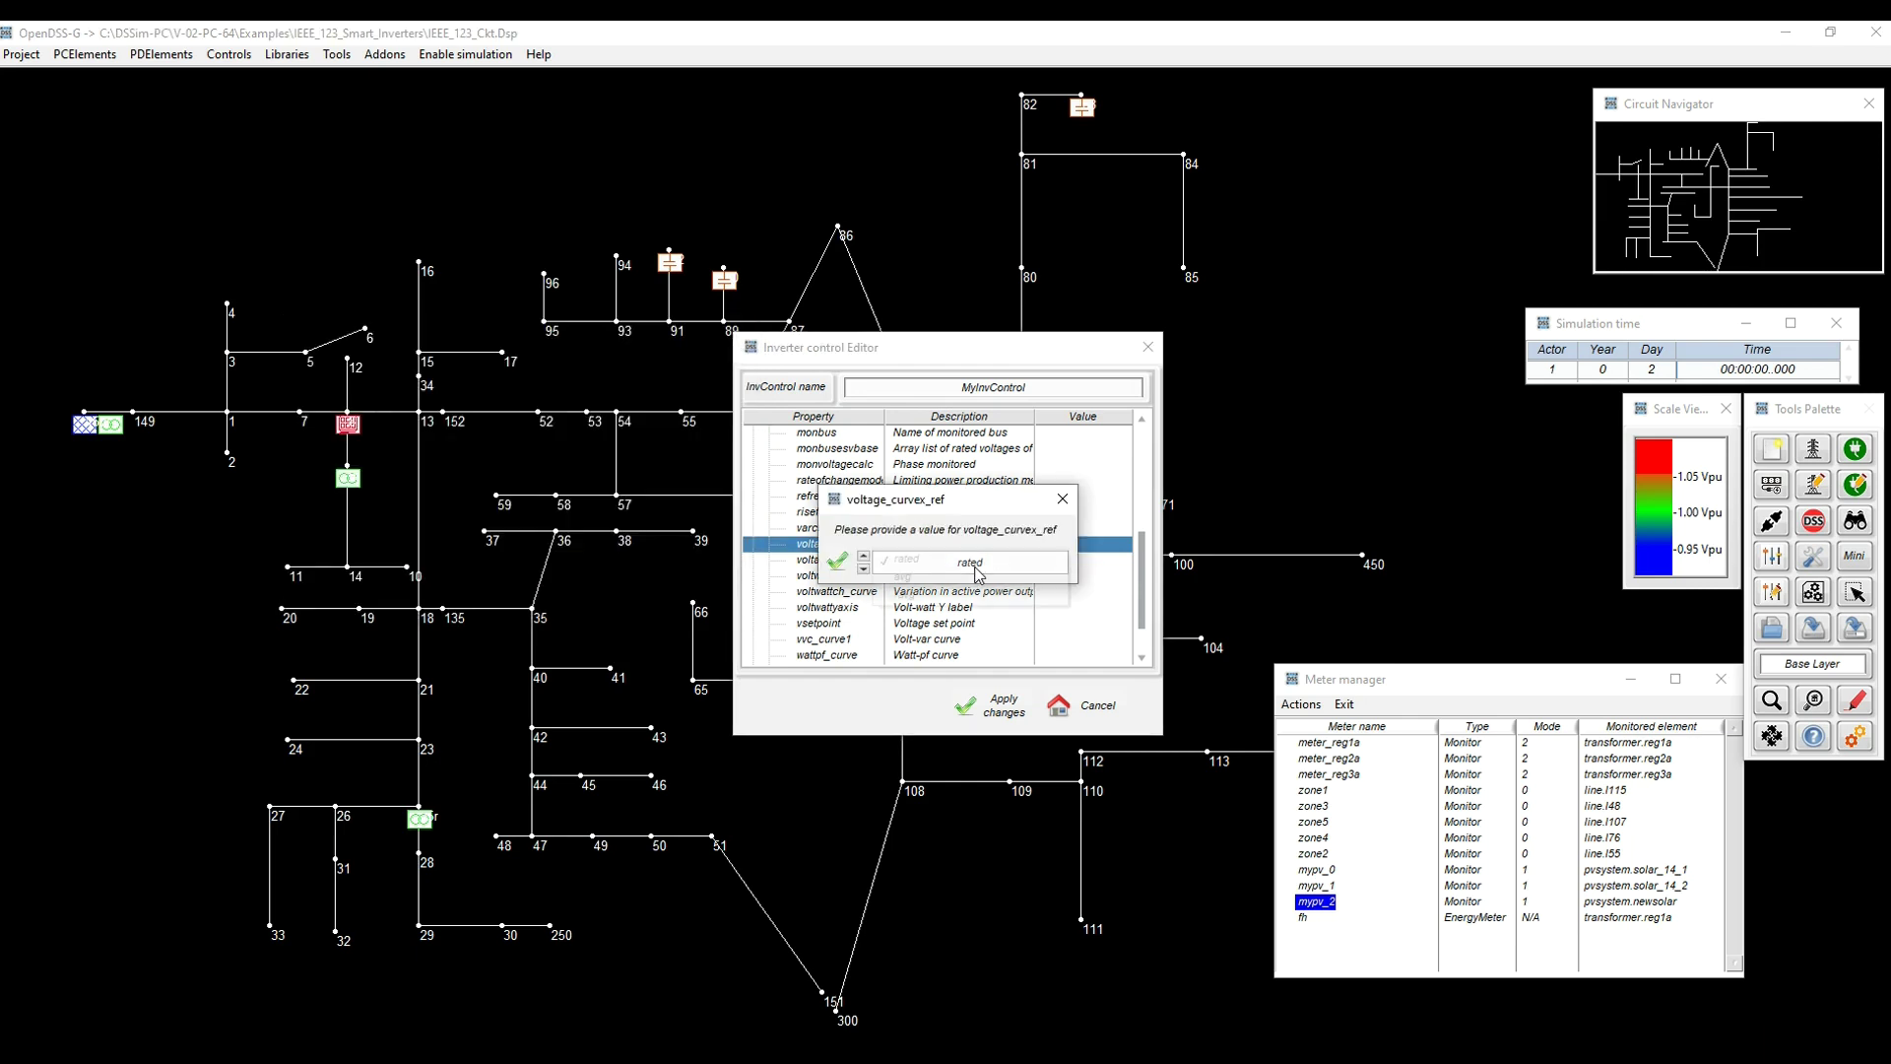
click(979, 569)
click(978, 572)
click(838, 562)
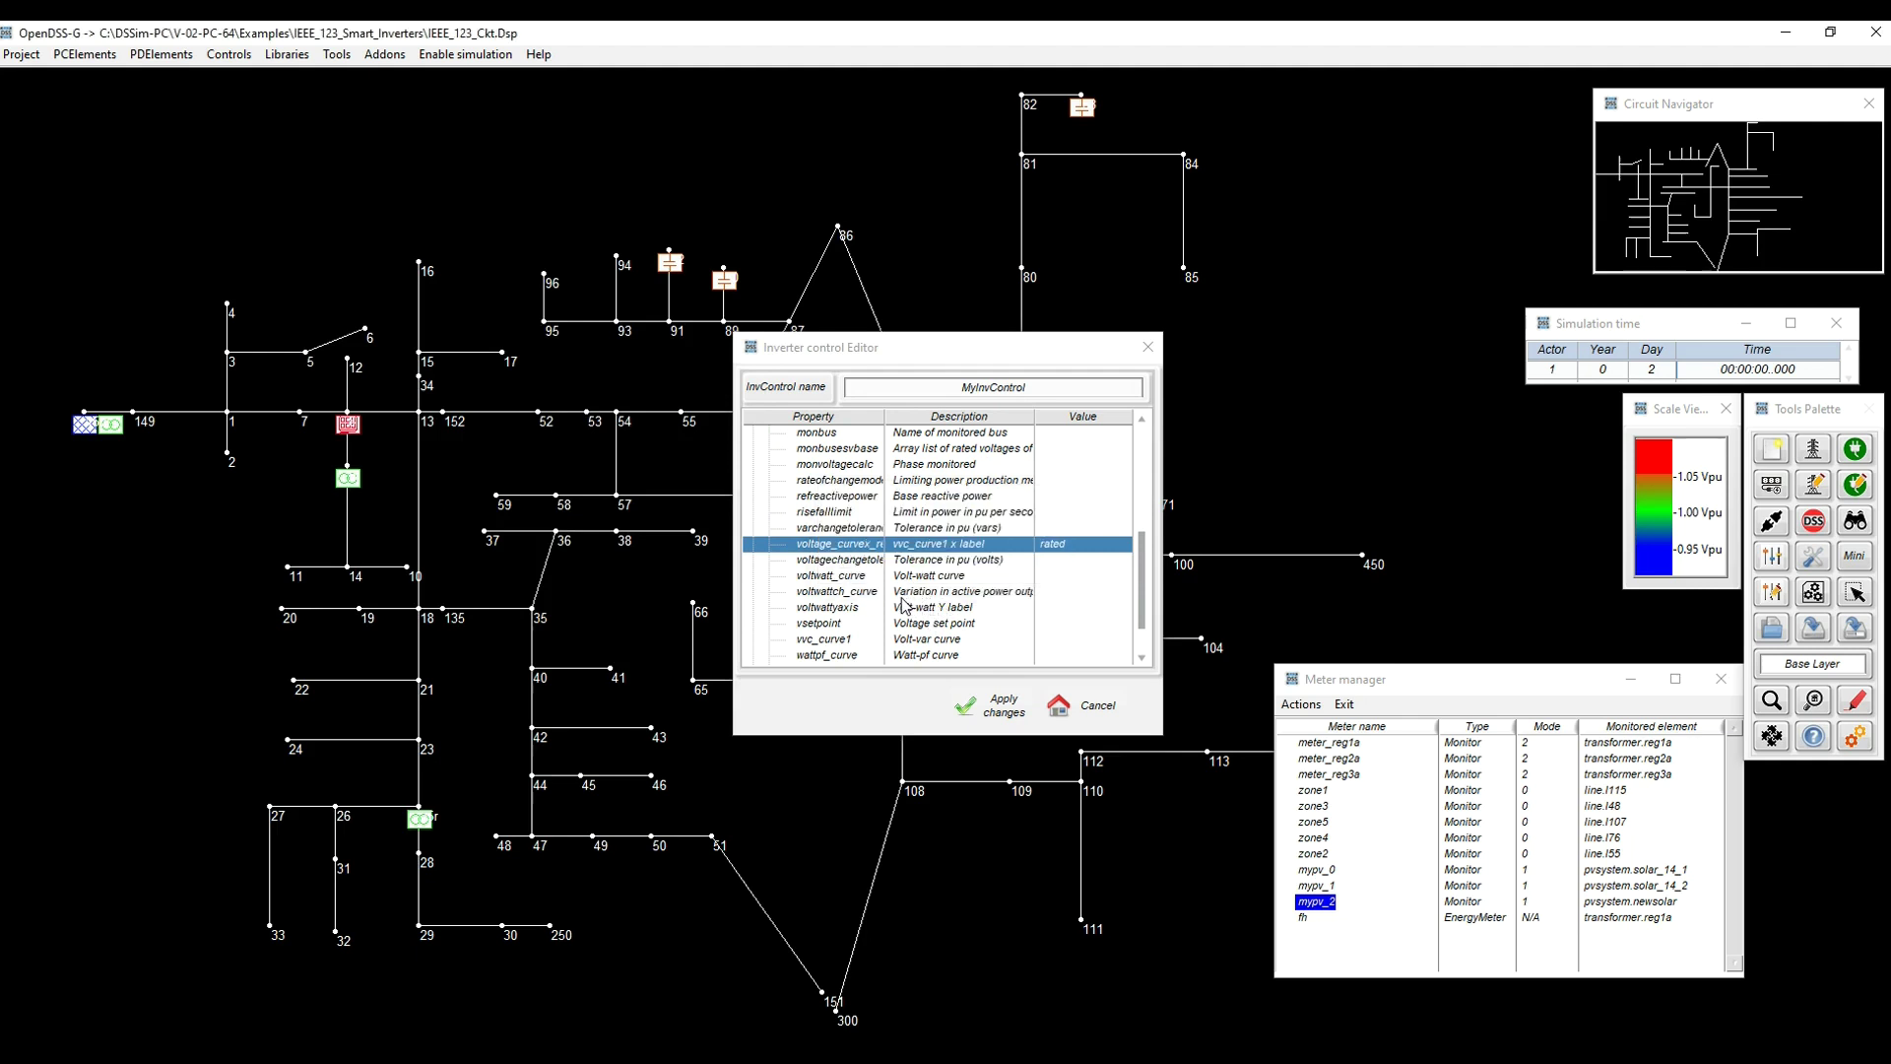
Open the XY Curve Editor for the volt-var curve property, showing smartinv0
scroll(898, 604, down, 1)
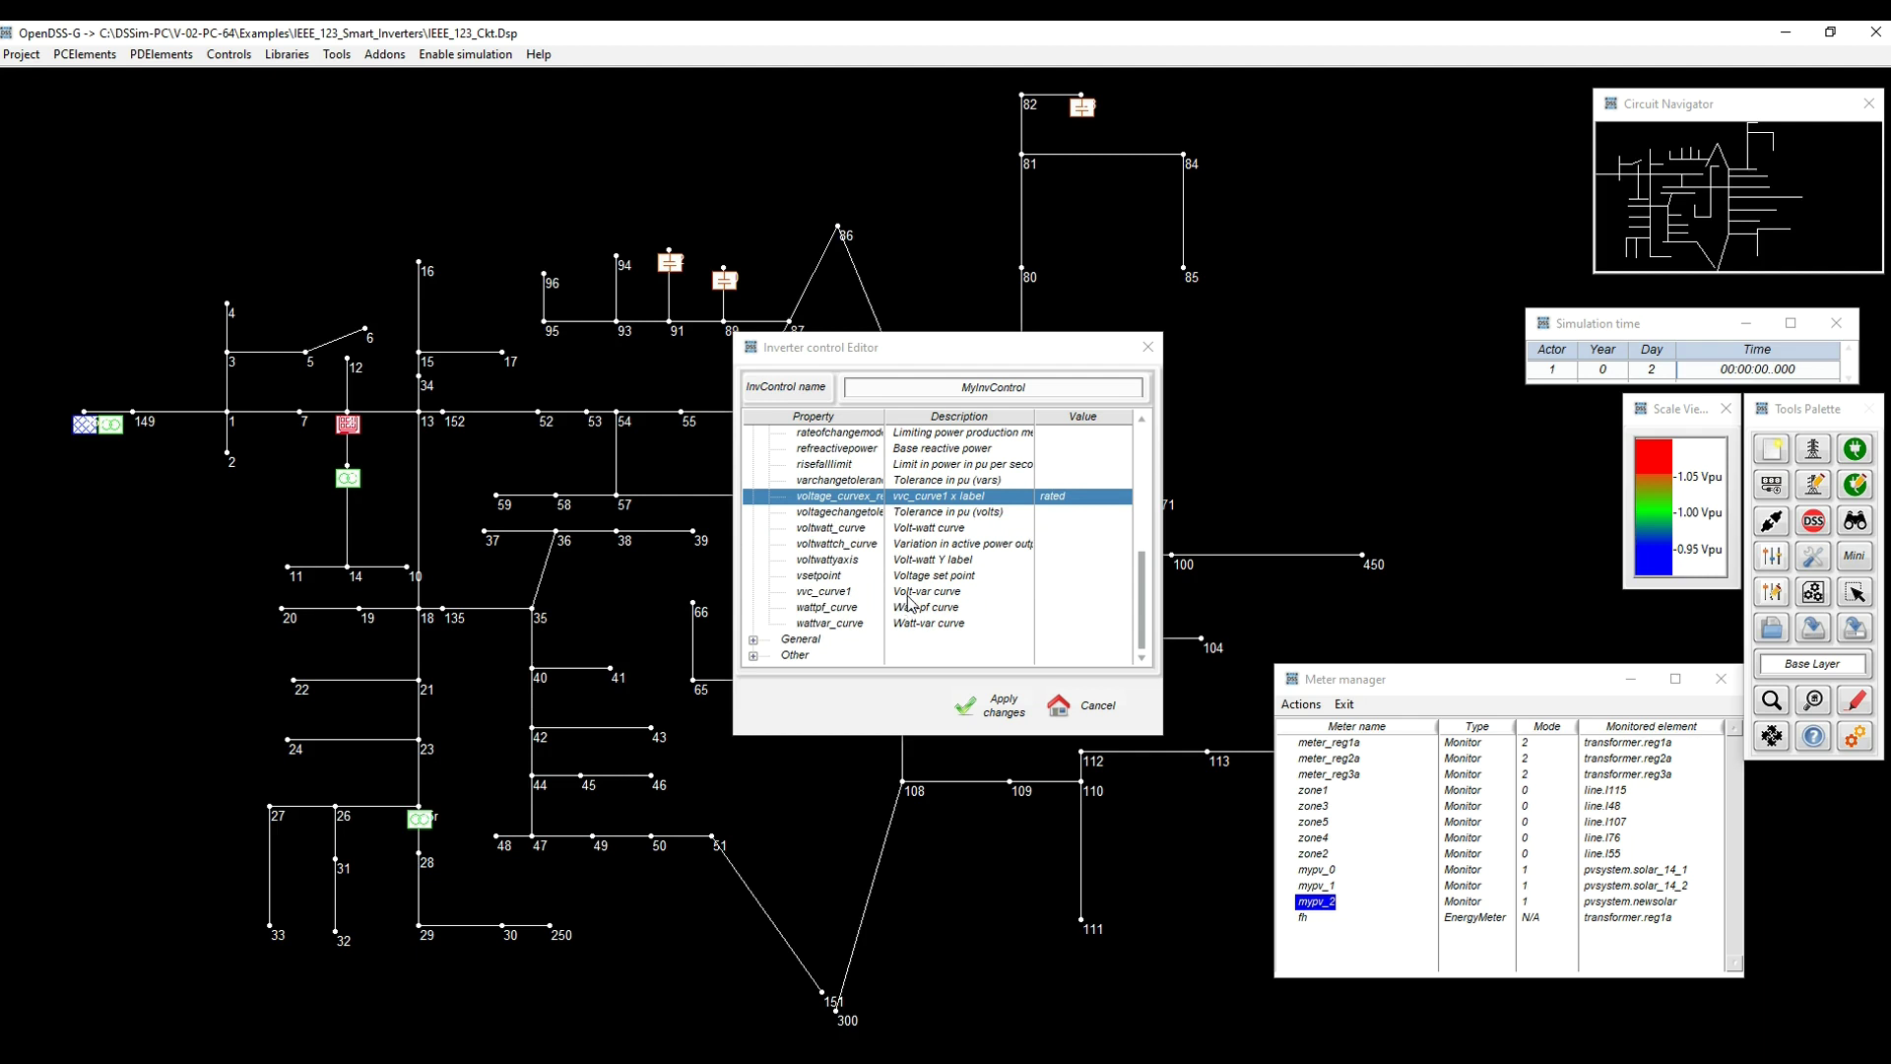
click(926, 595)
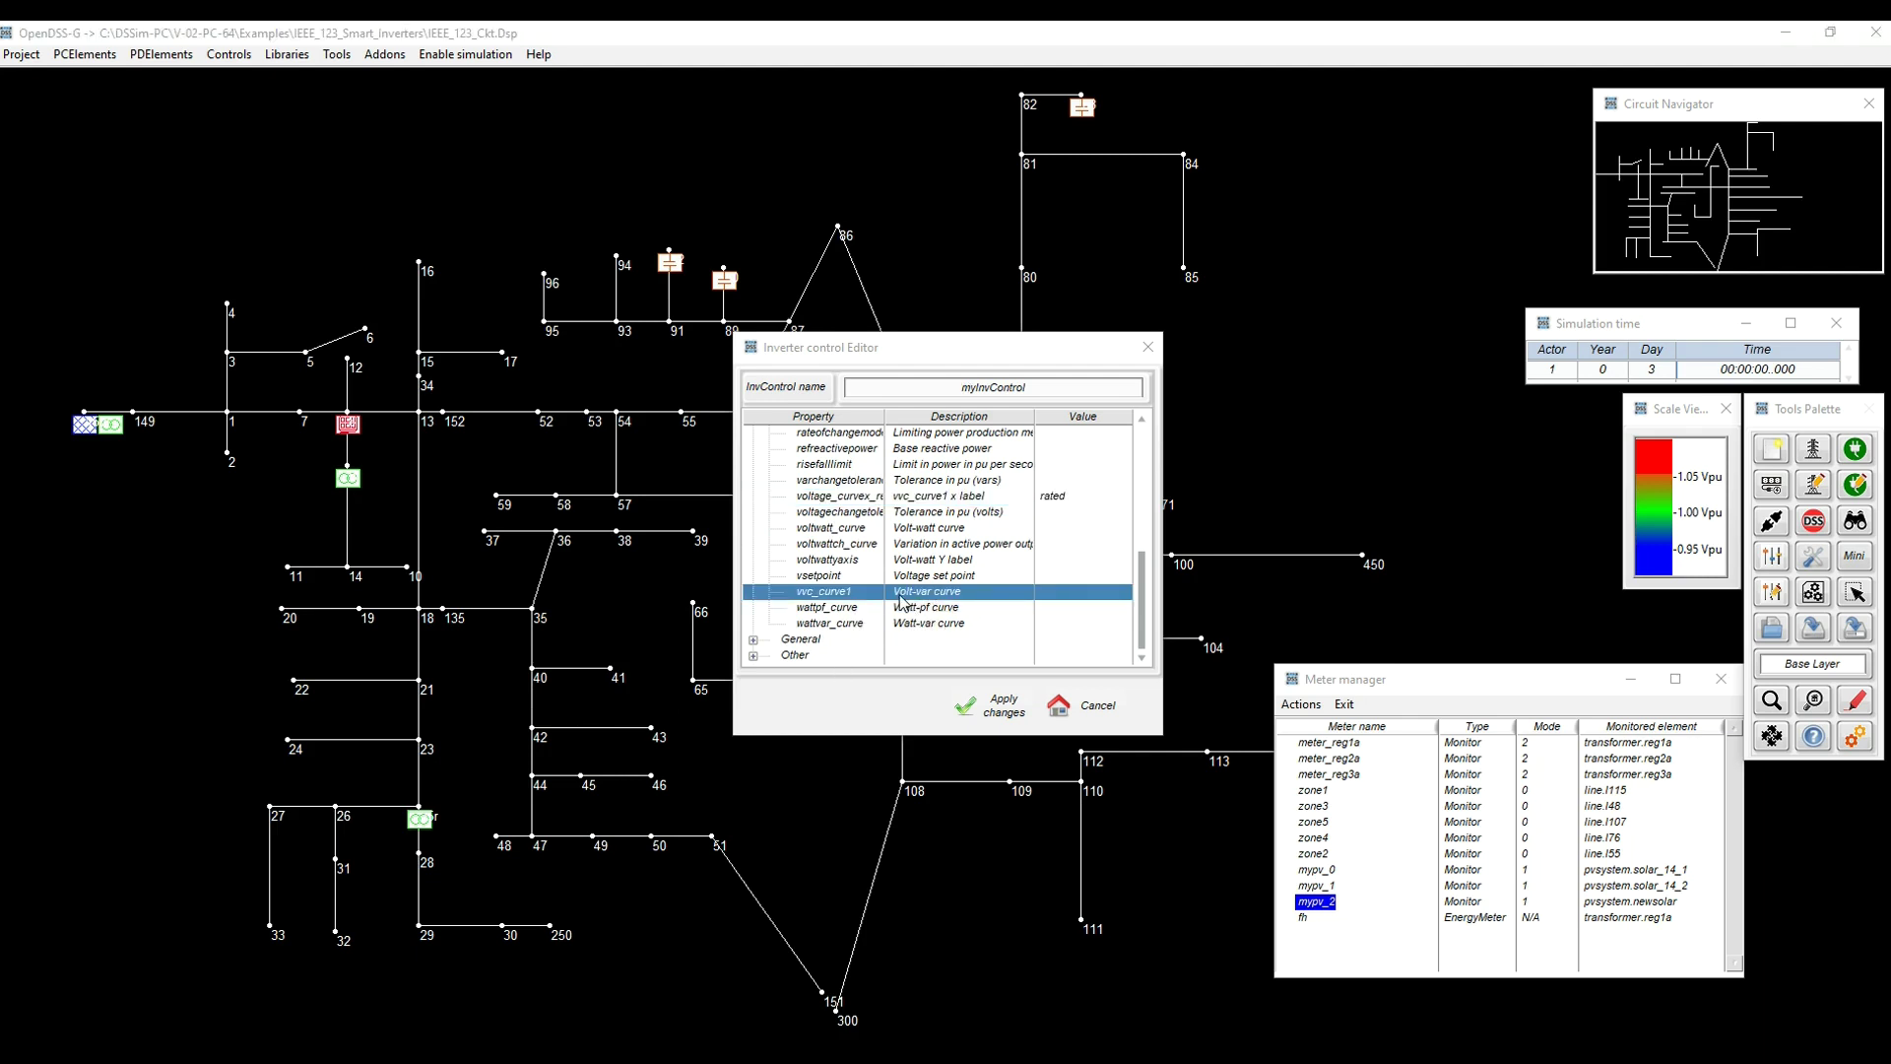
double_click(836, 598)
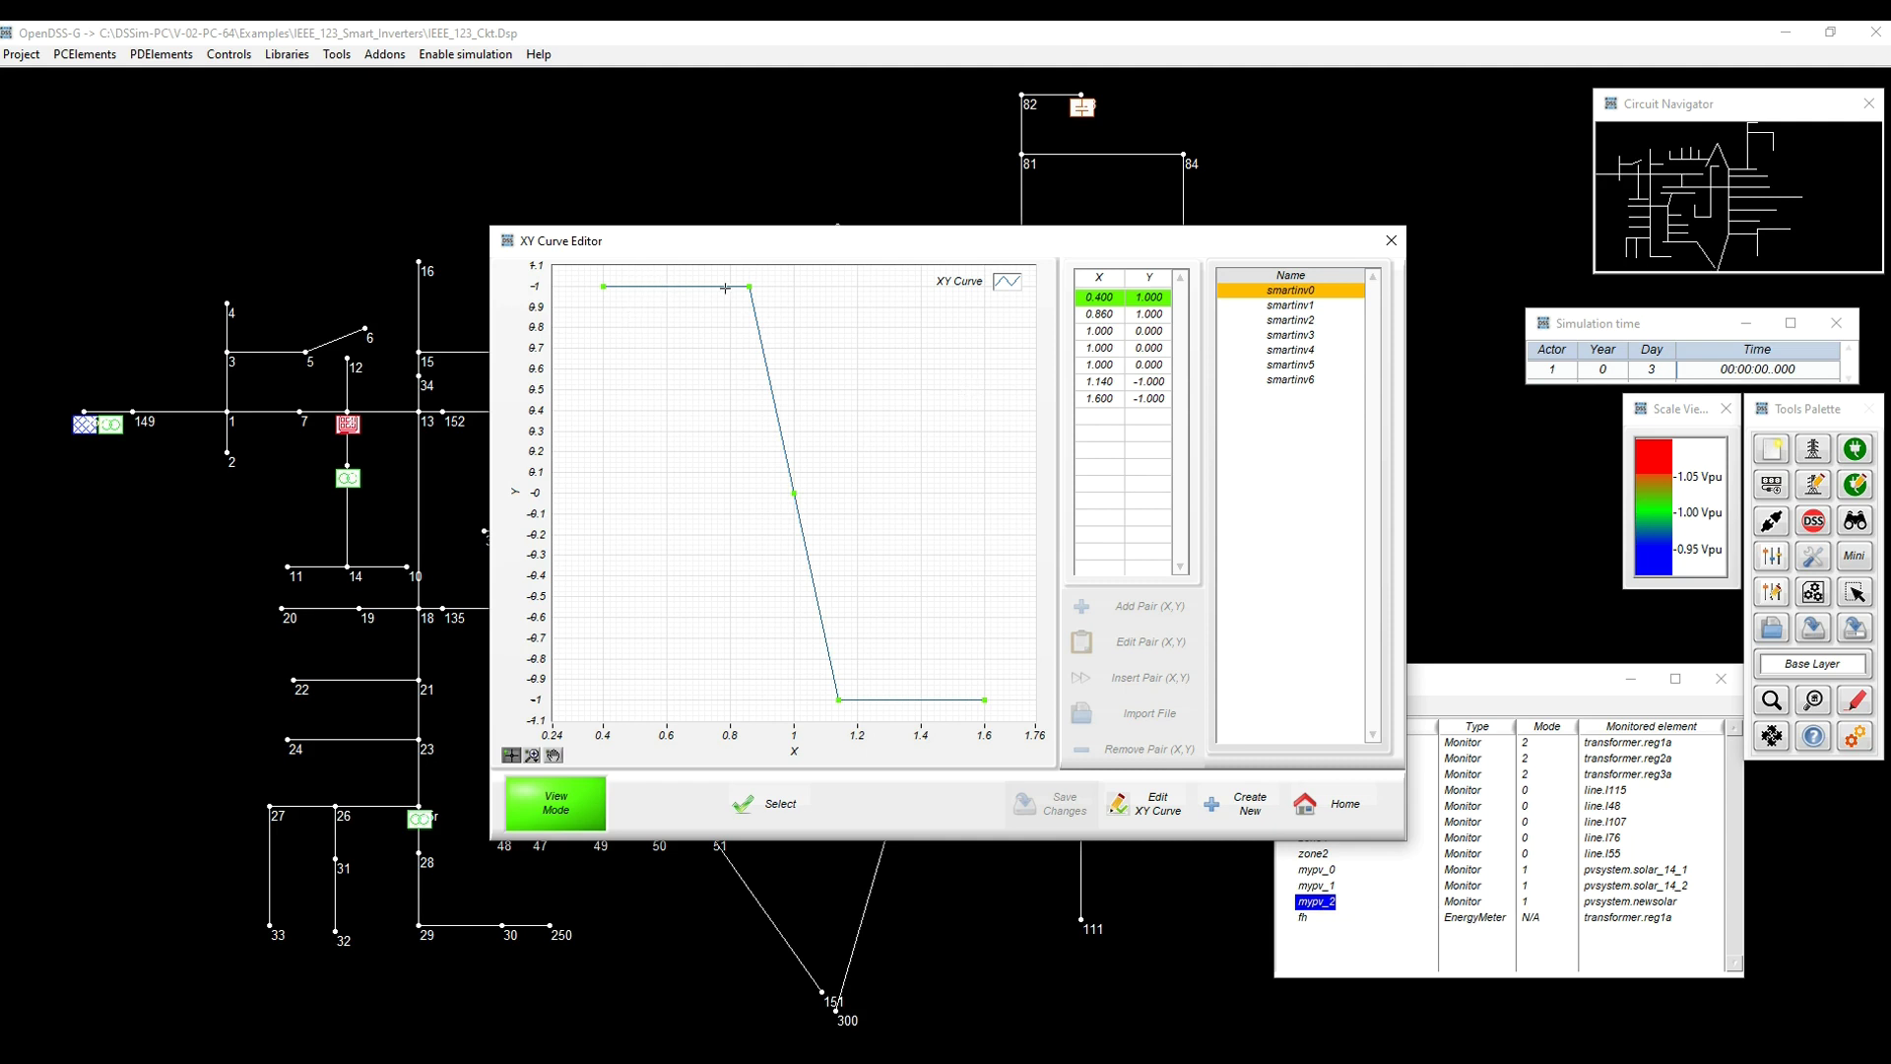
click(1300, 307)
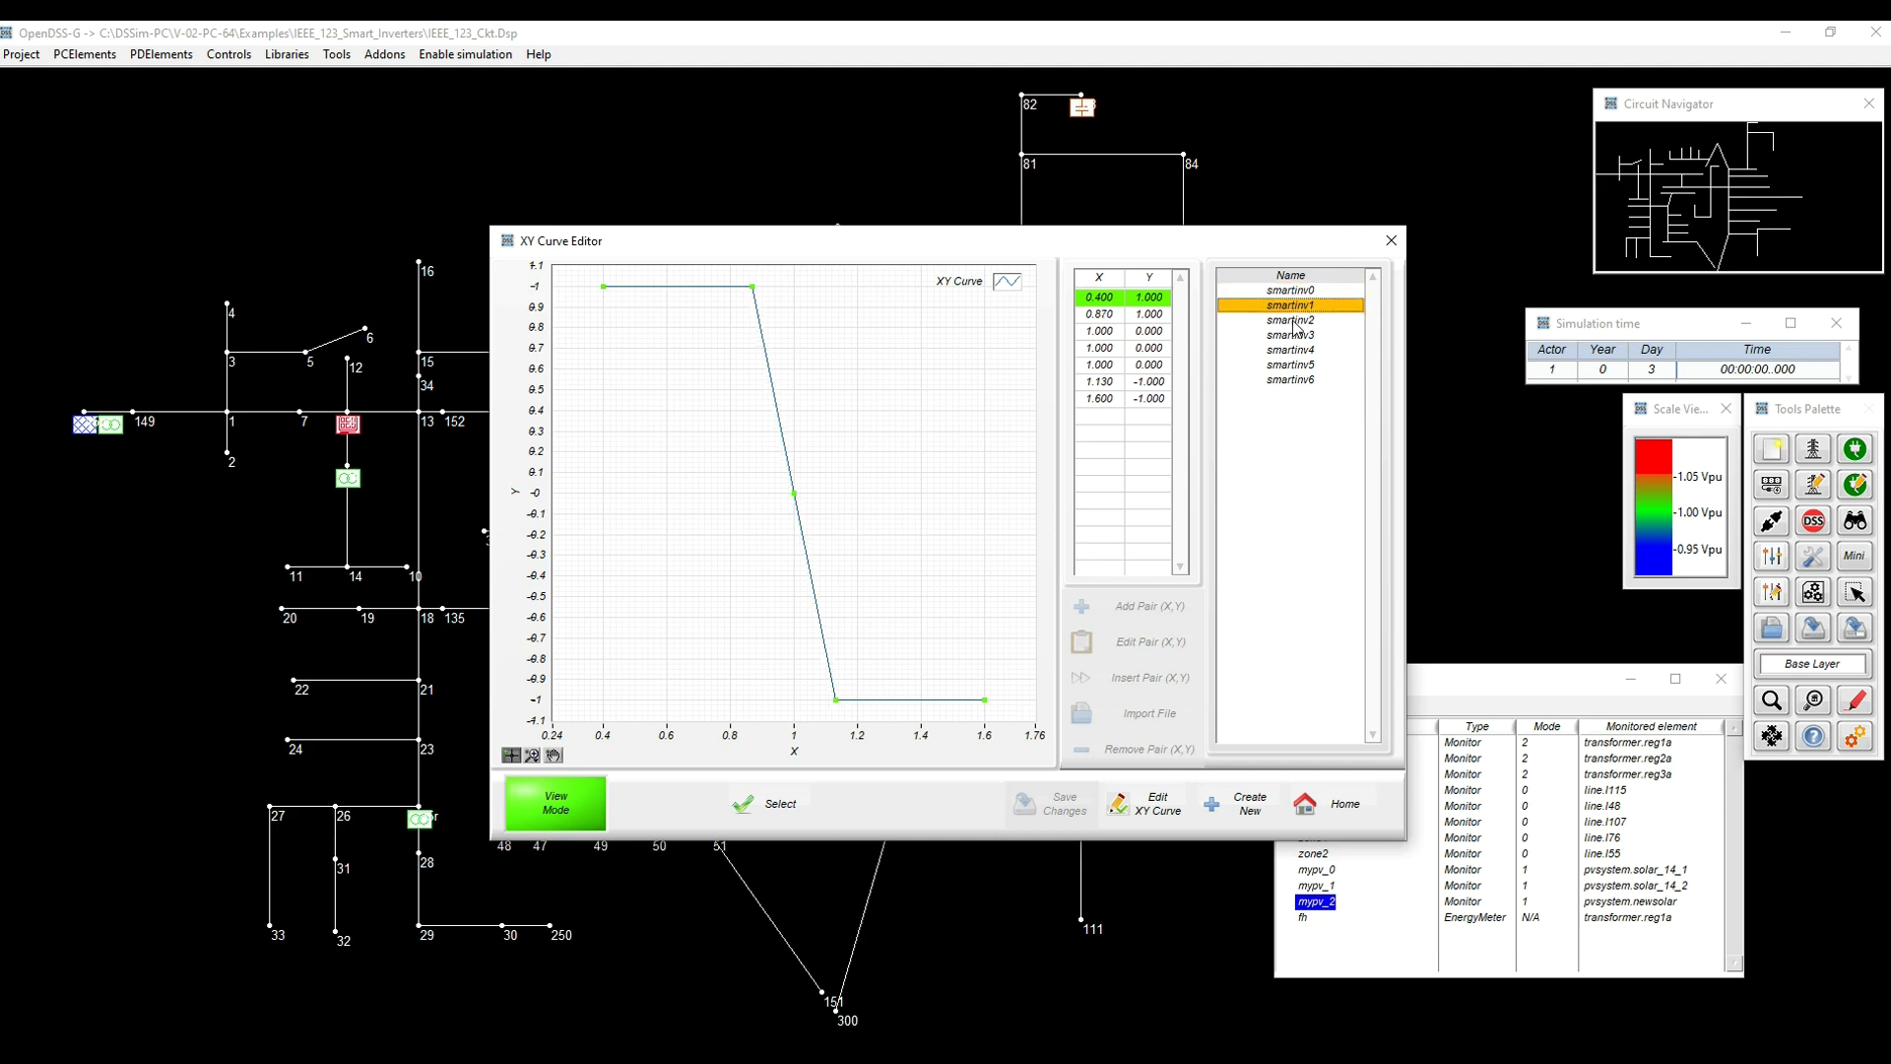
click(1291, 335)
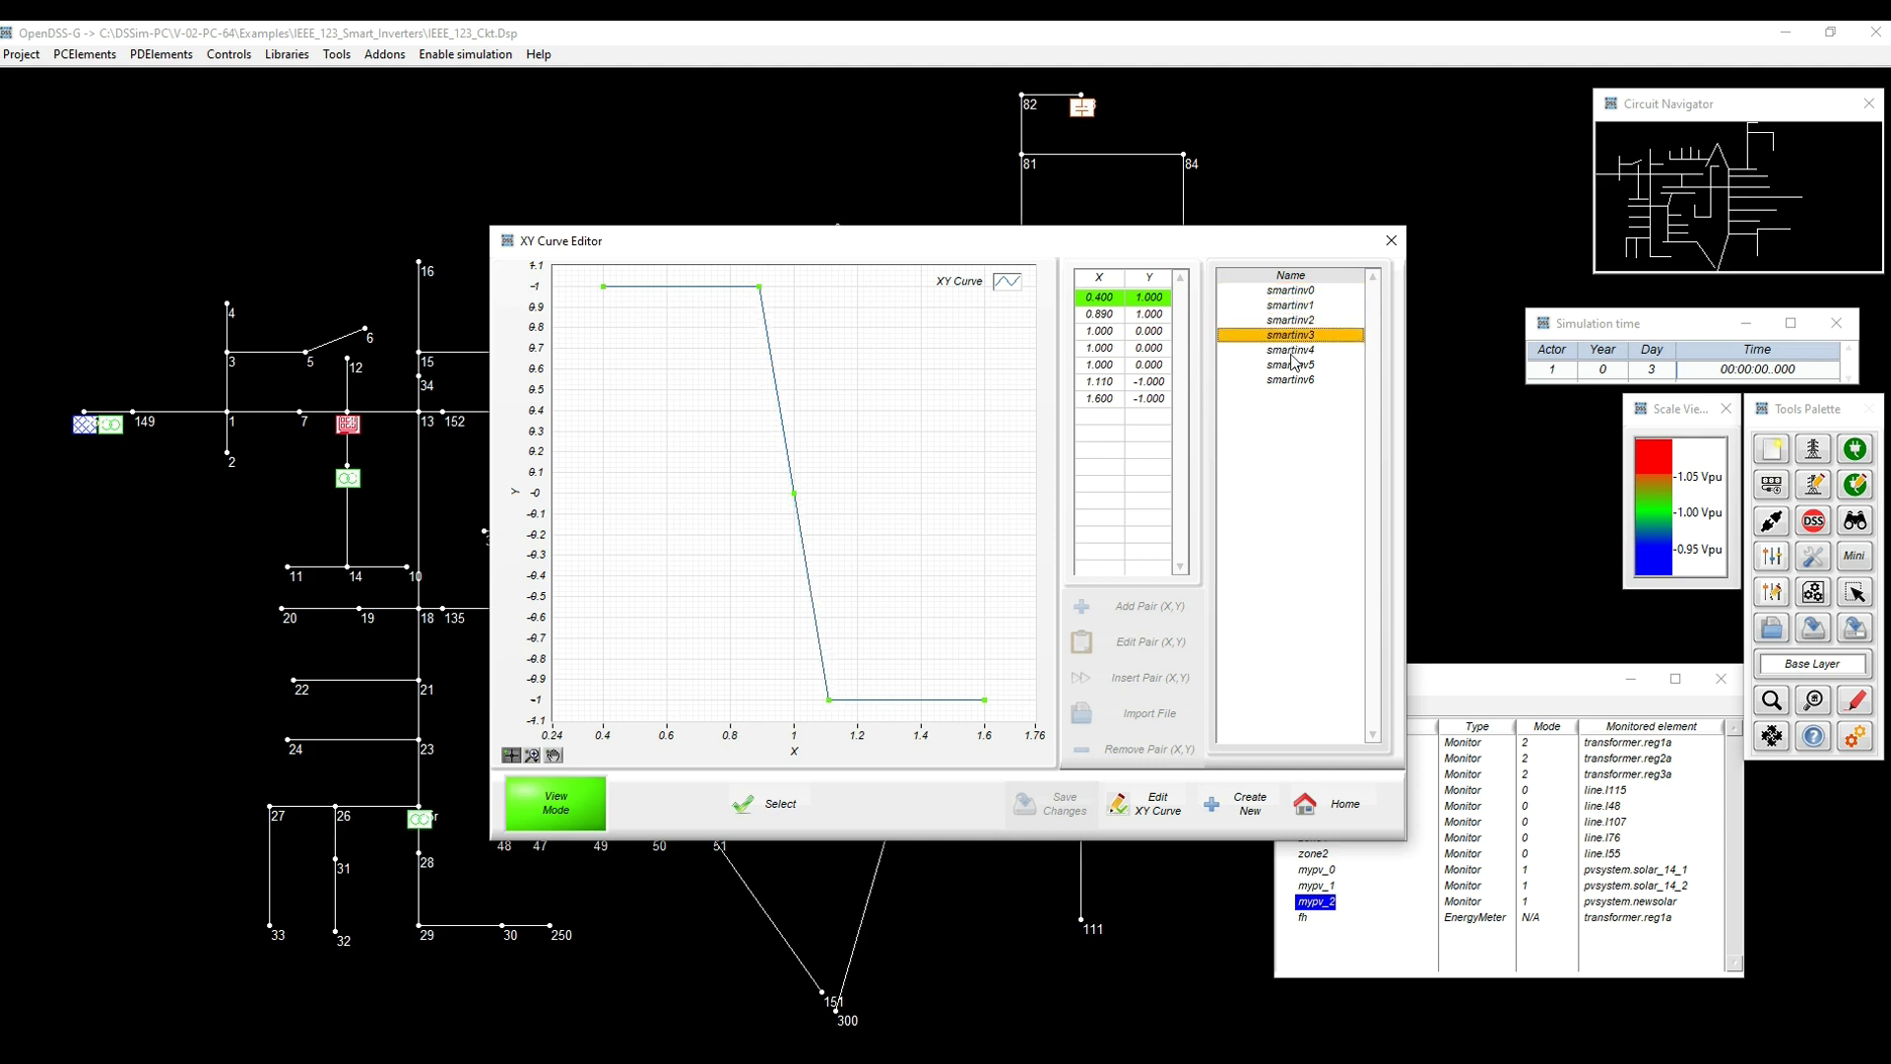
click(1290, 354)
click(1292, 365)
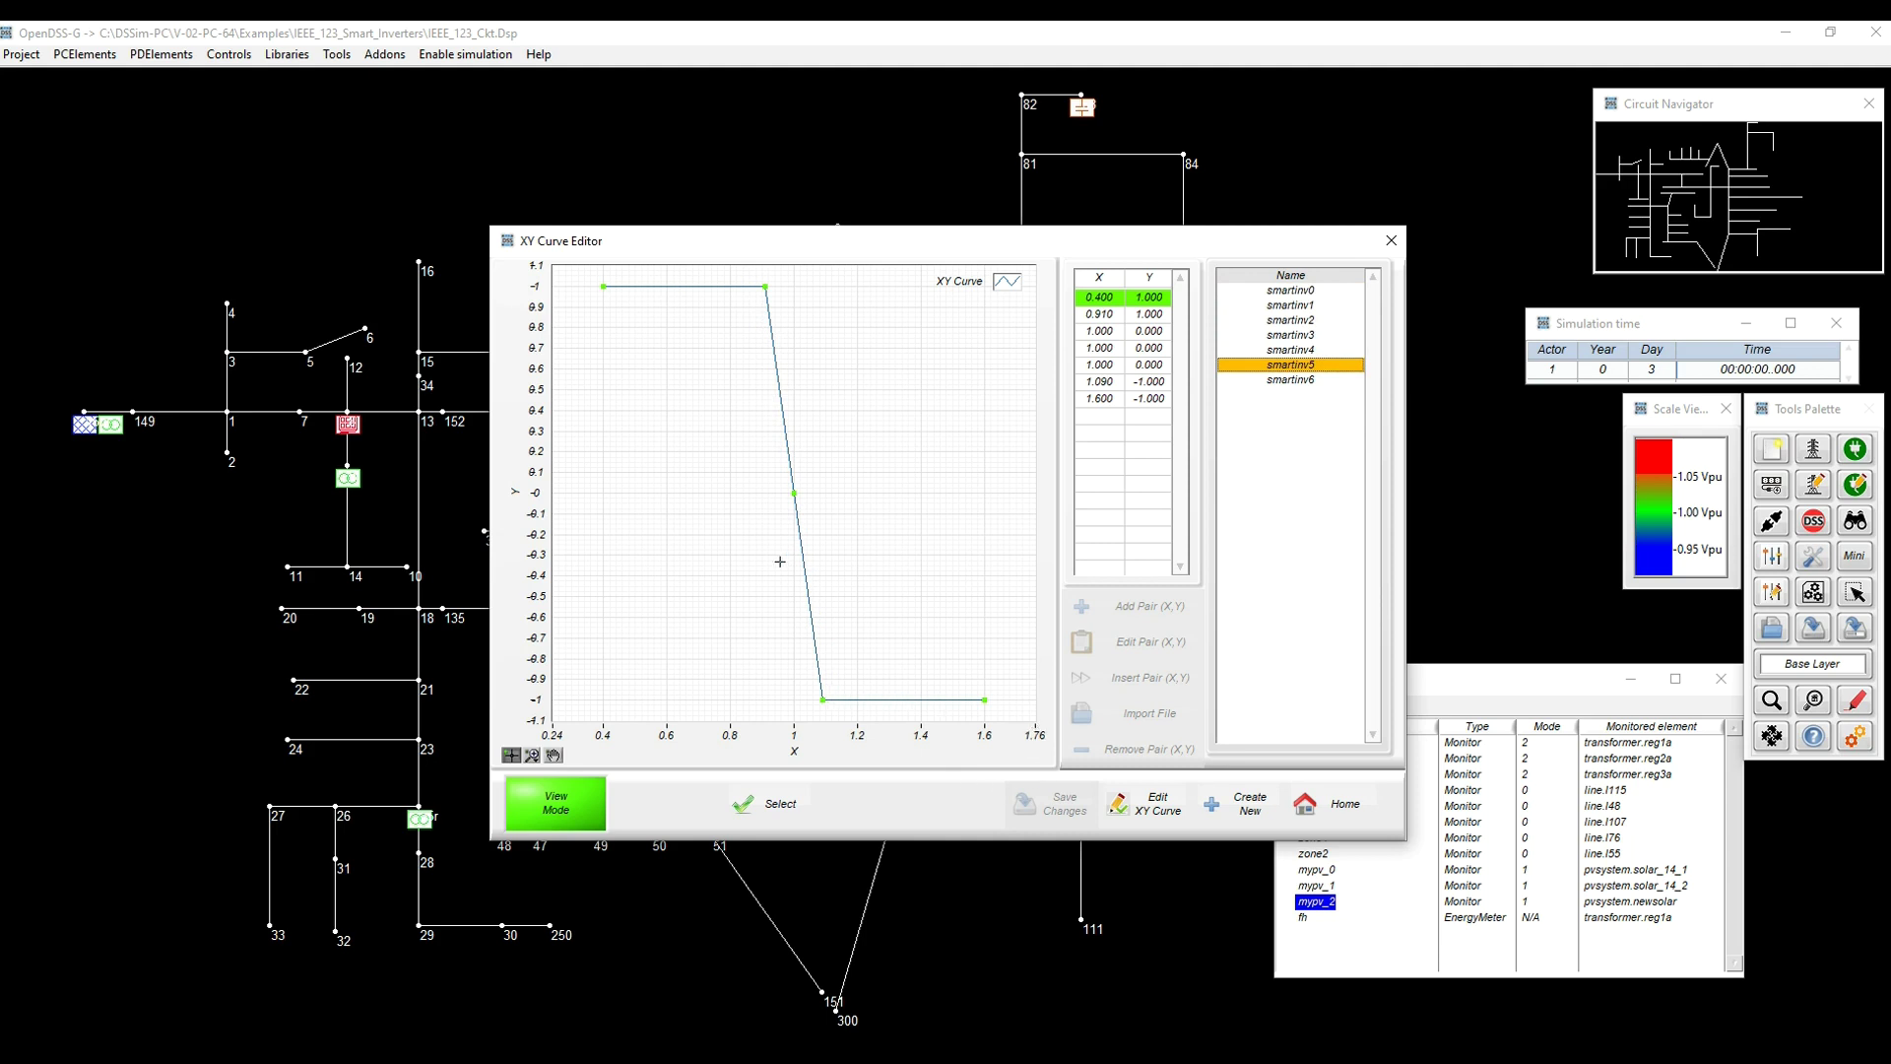
click(1300, 380)
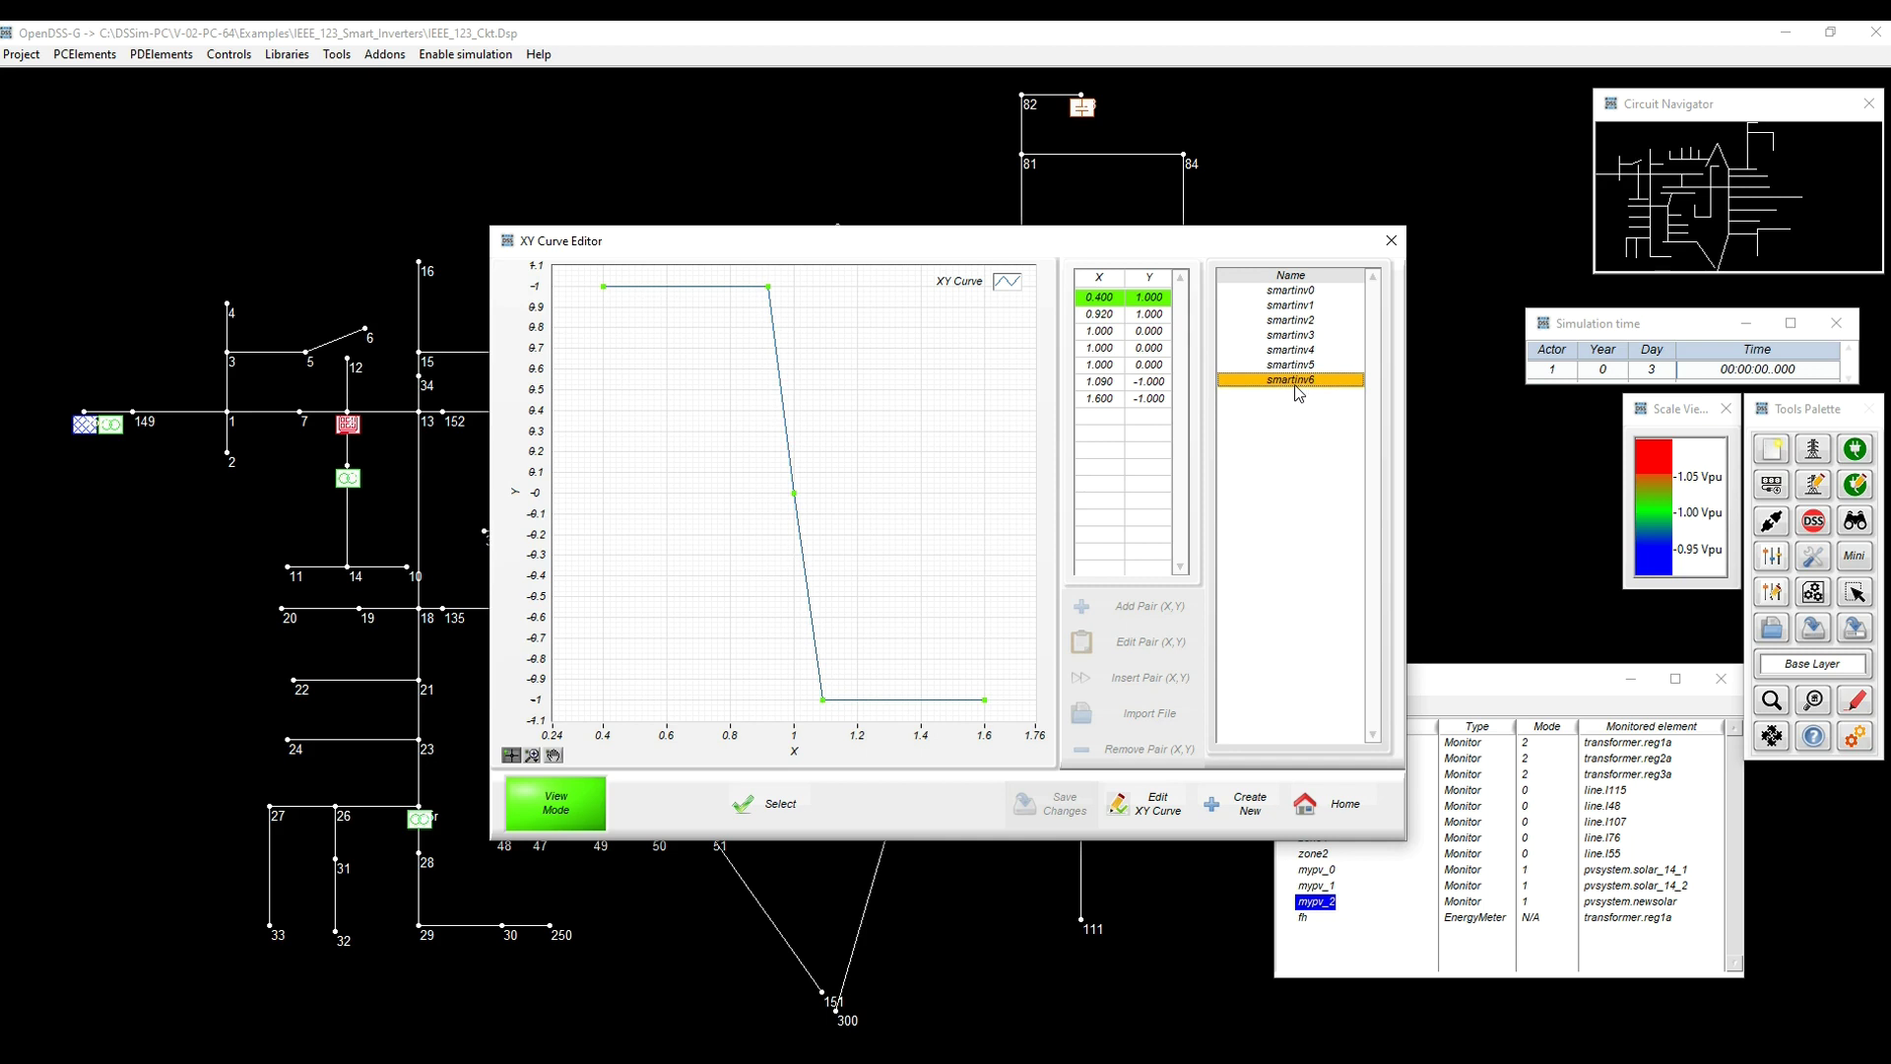
click(1298, 291)
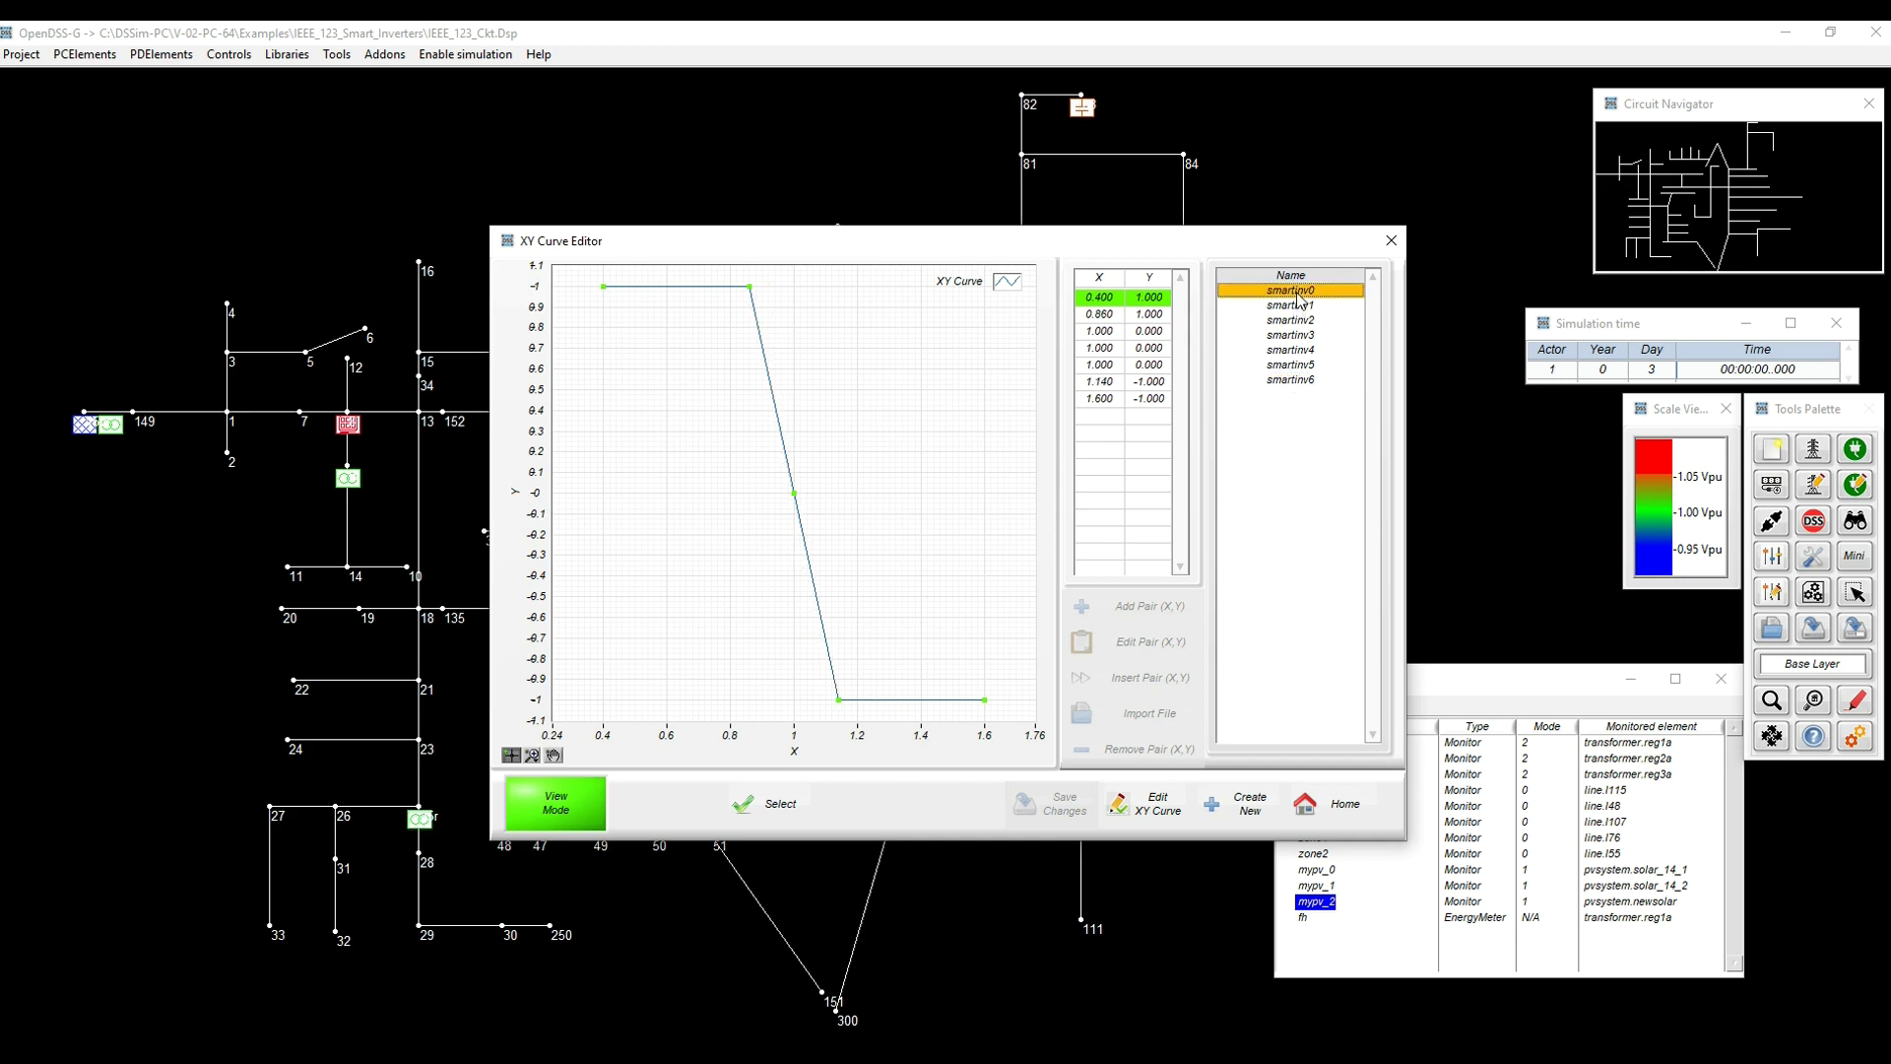
Assign smartinv0 as the volt-var curve, apply the changes, and solve in simulation mode
click(778, 806)
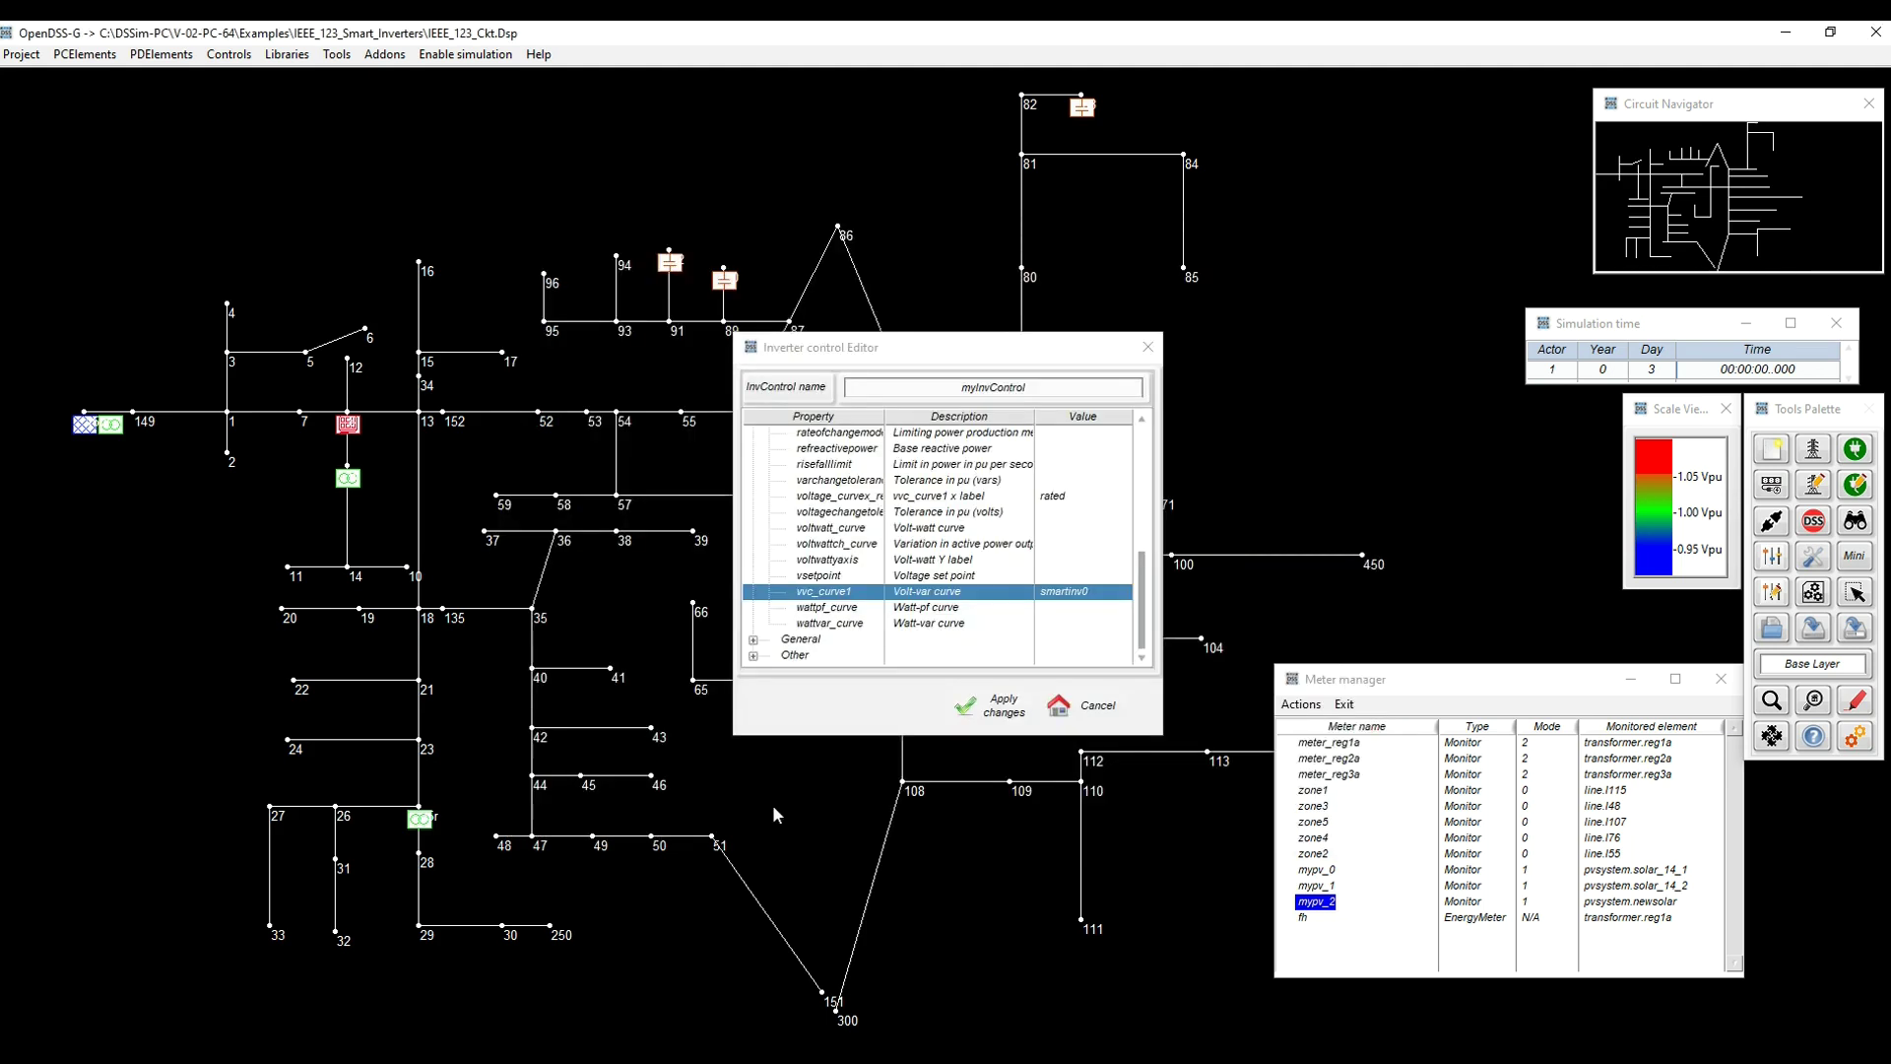
click(991, 706)
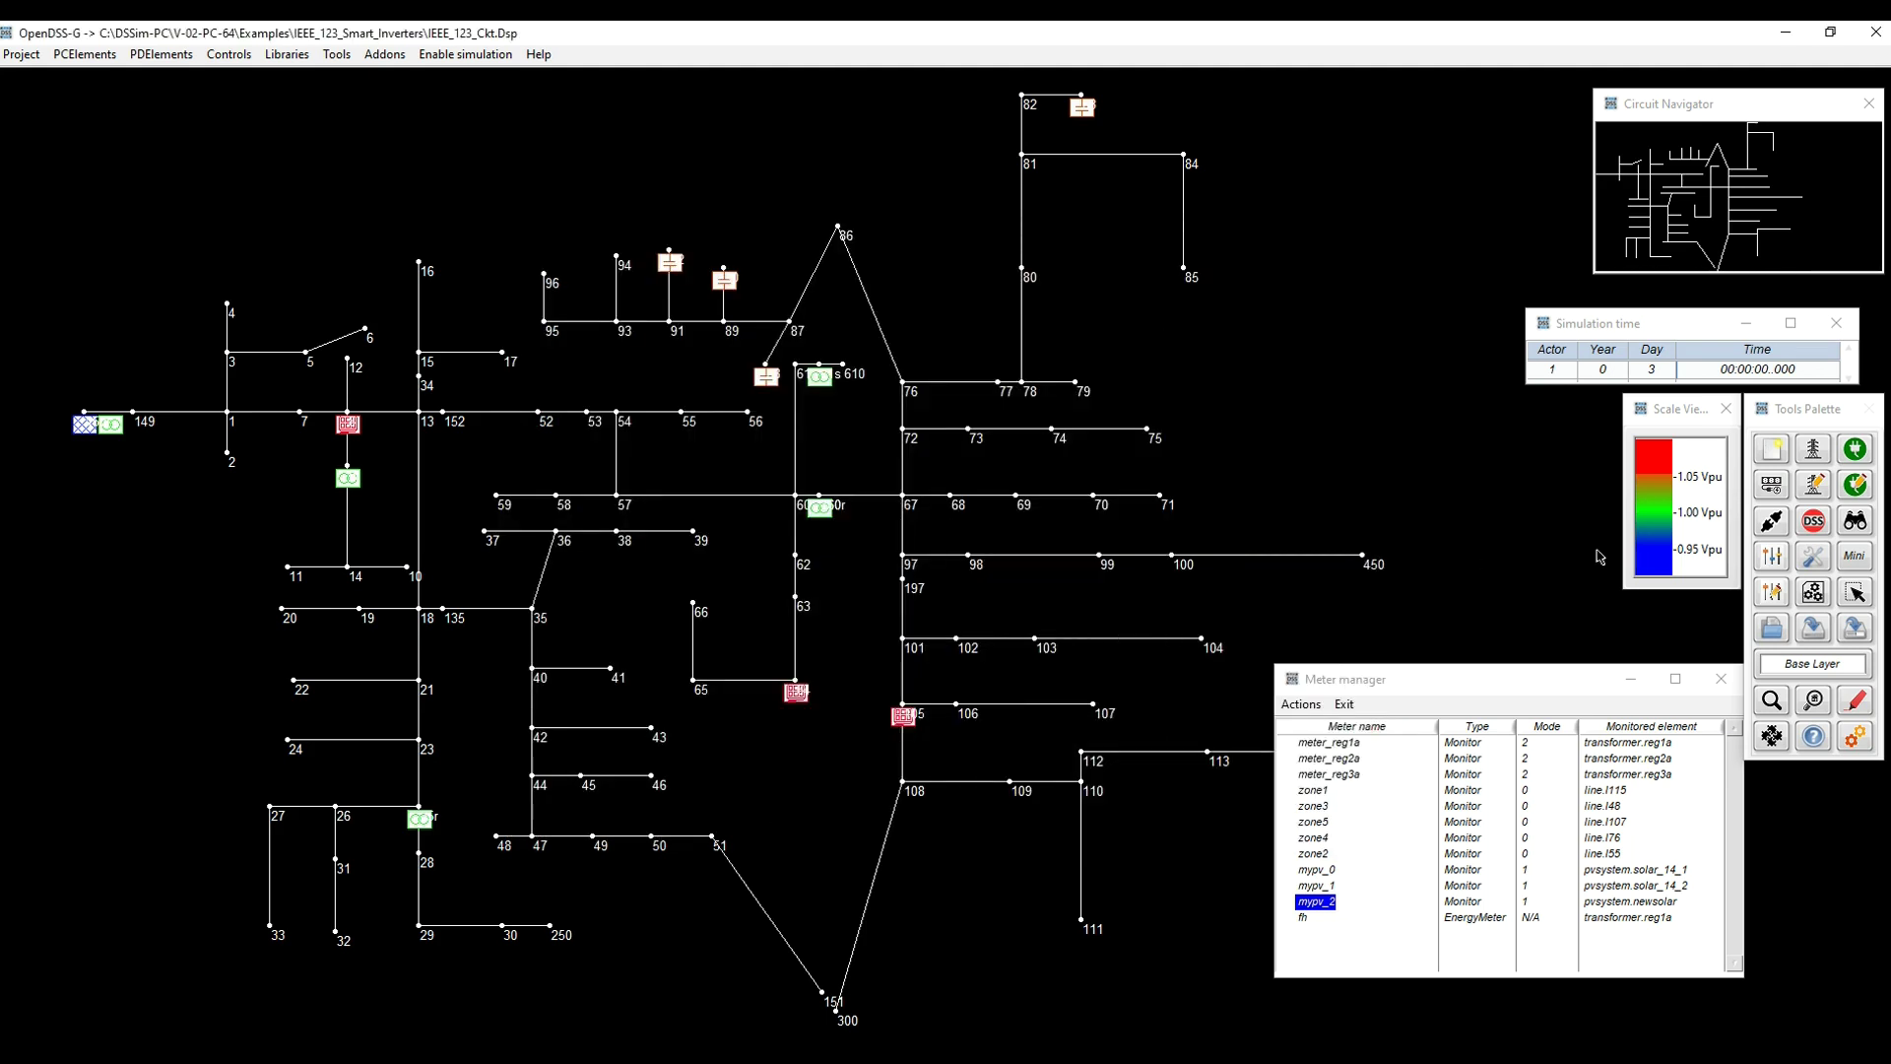
click(1857, 743)
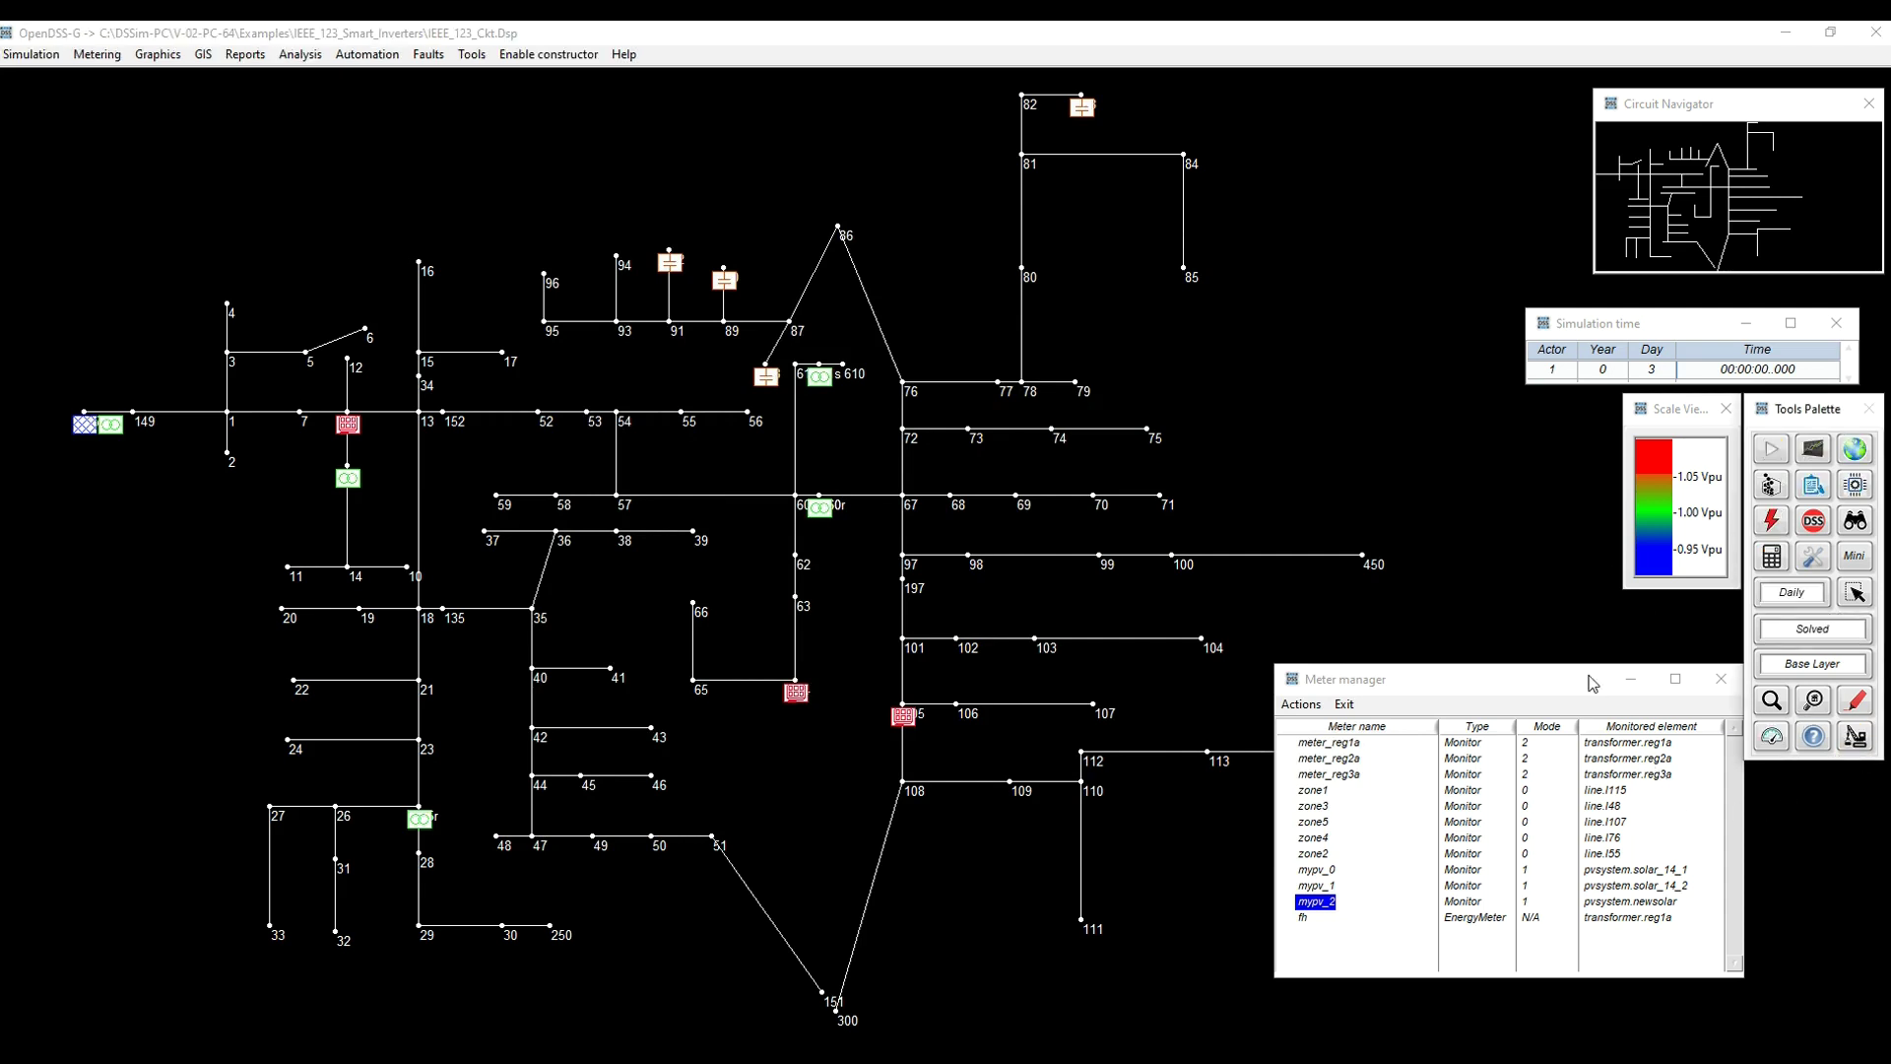
click(1771, 451)
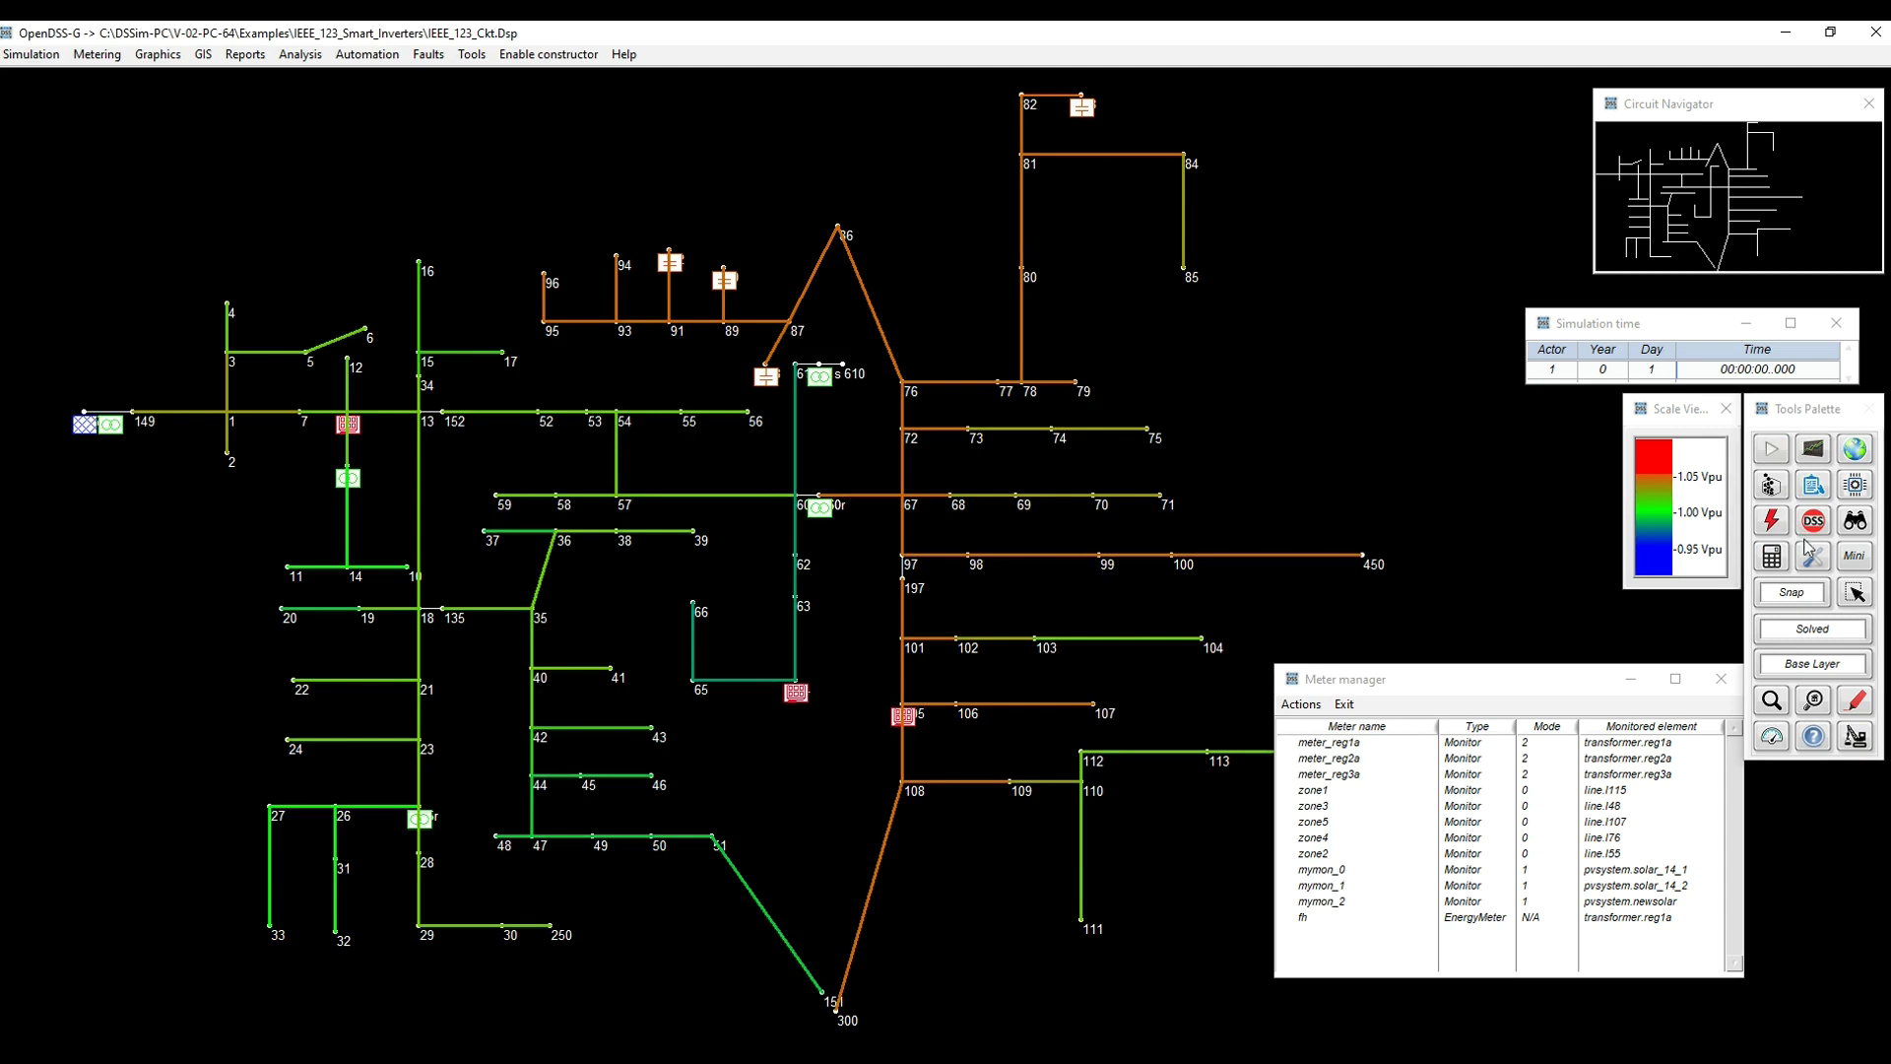
Adjust the simulation settings (maximum control iterations 100) and rerun the daily simulation
click(1816, 558)
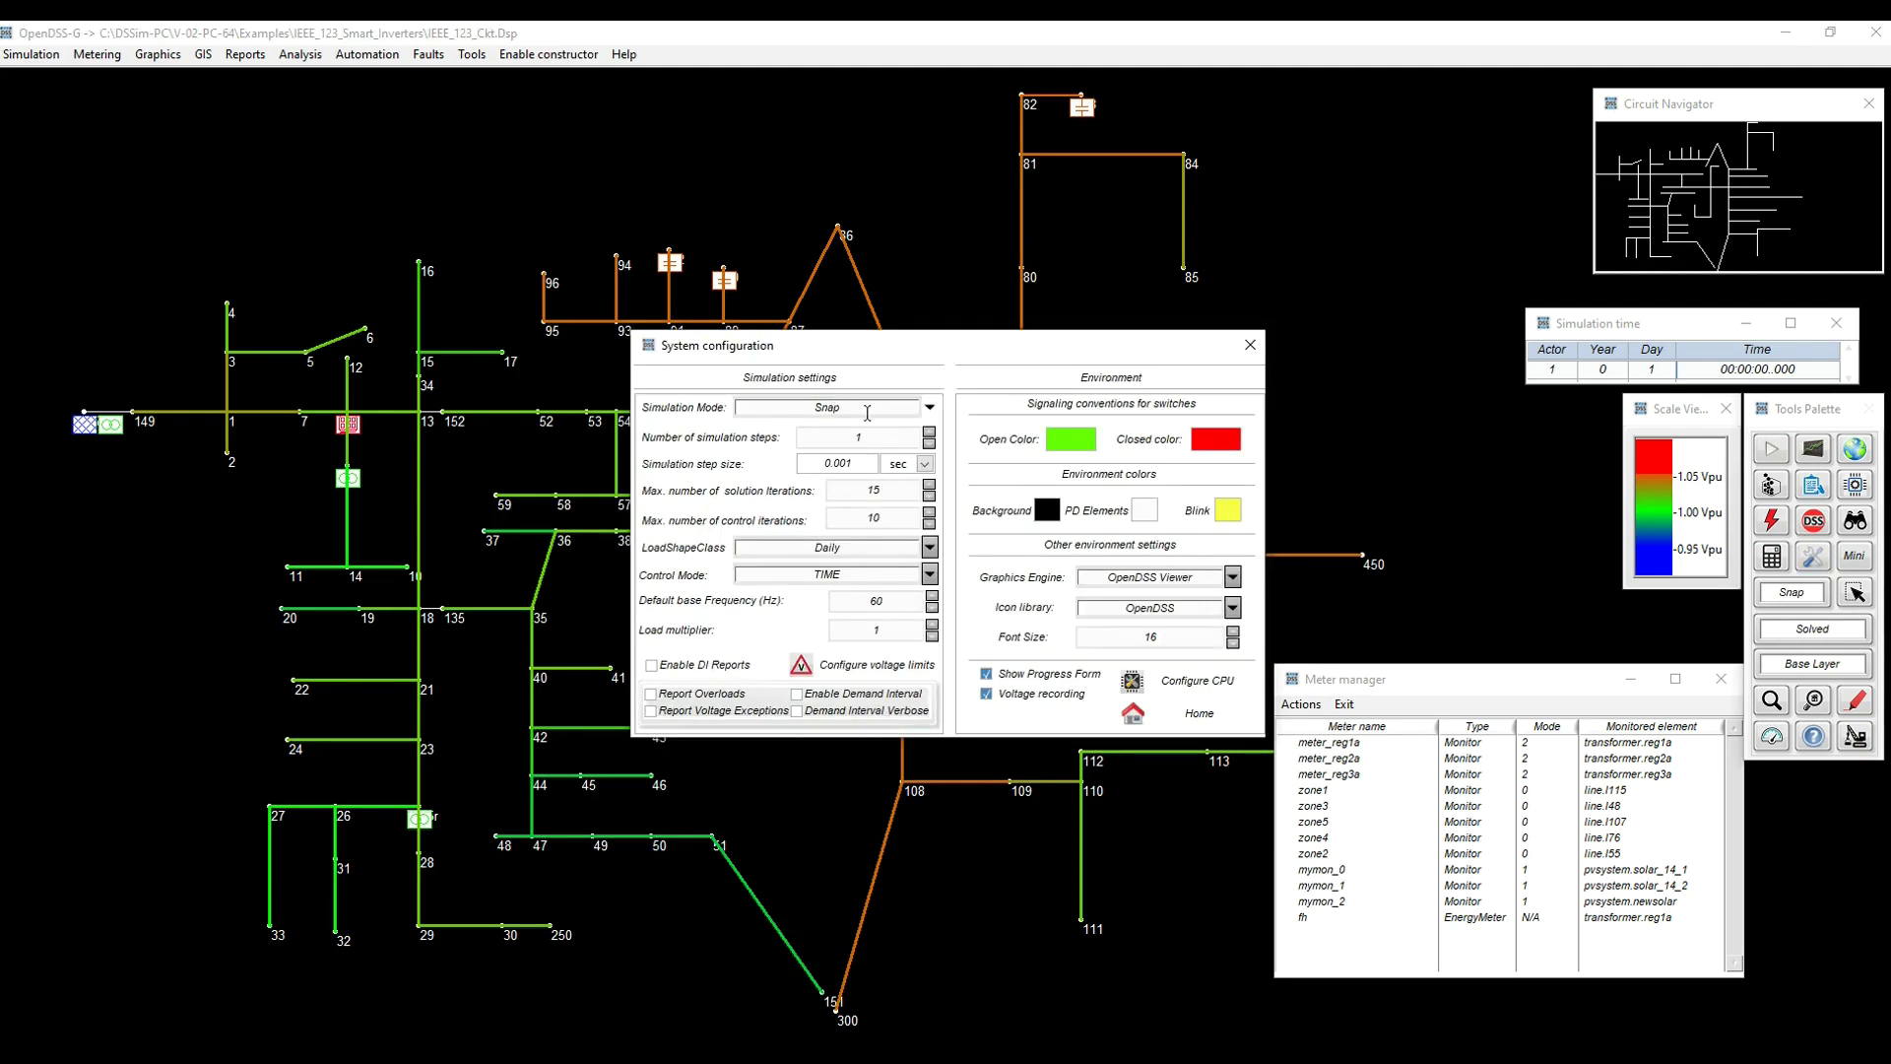
scroll(867, 408, down, 1)
click(1192, 719)
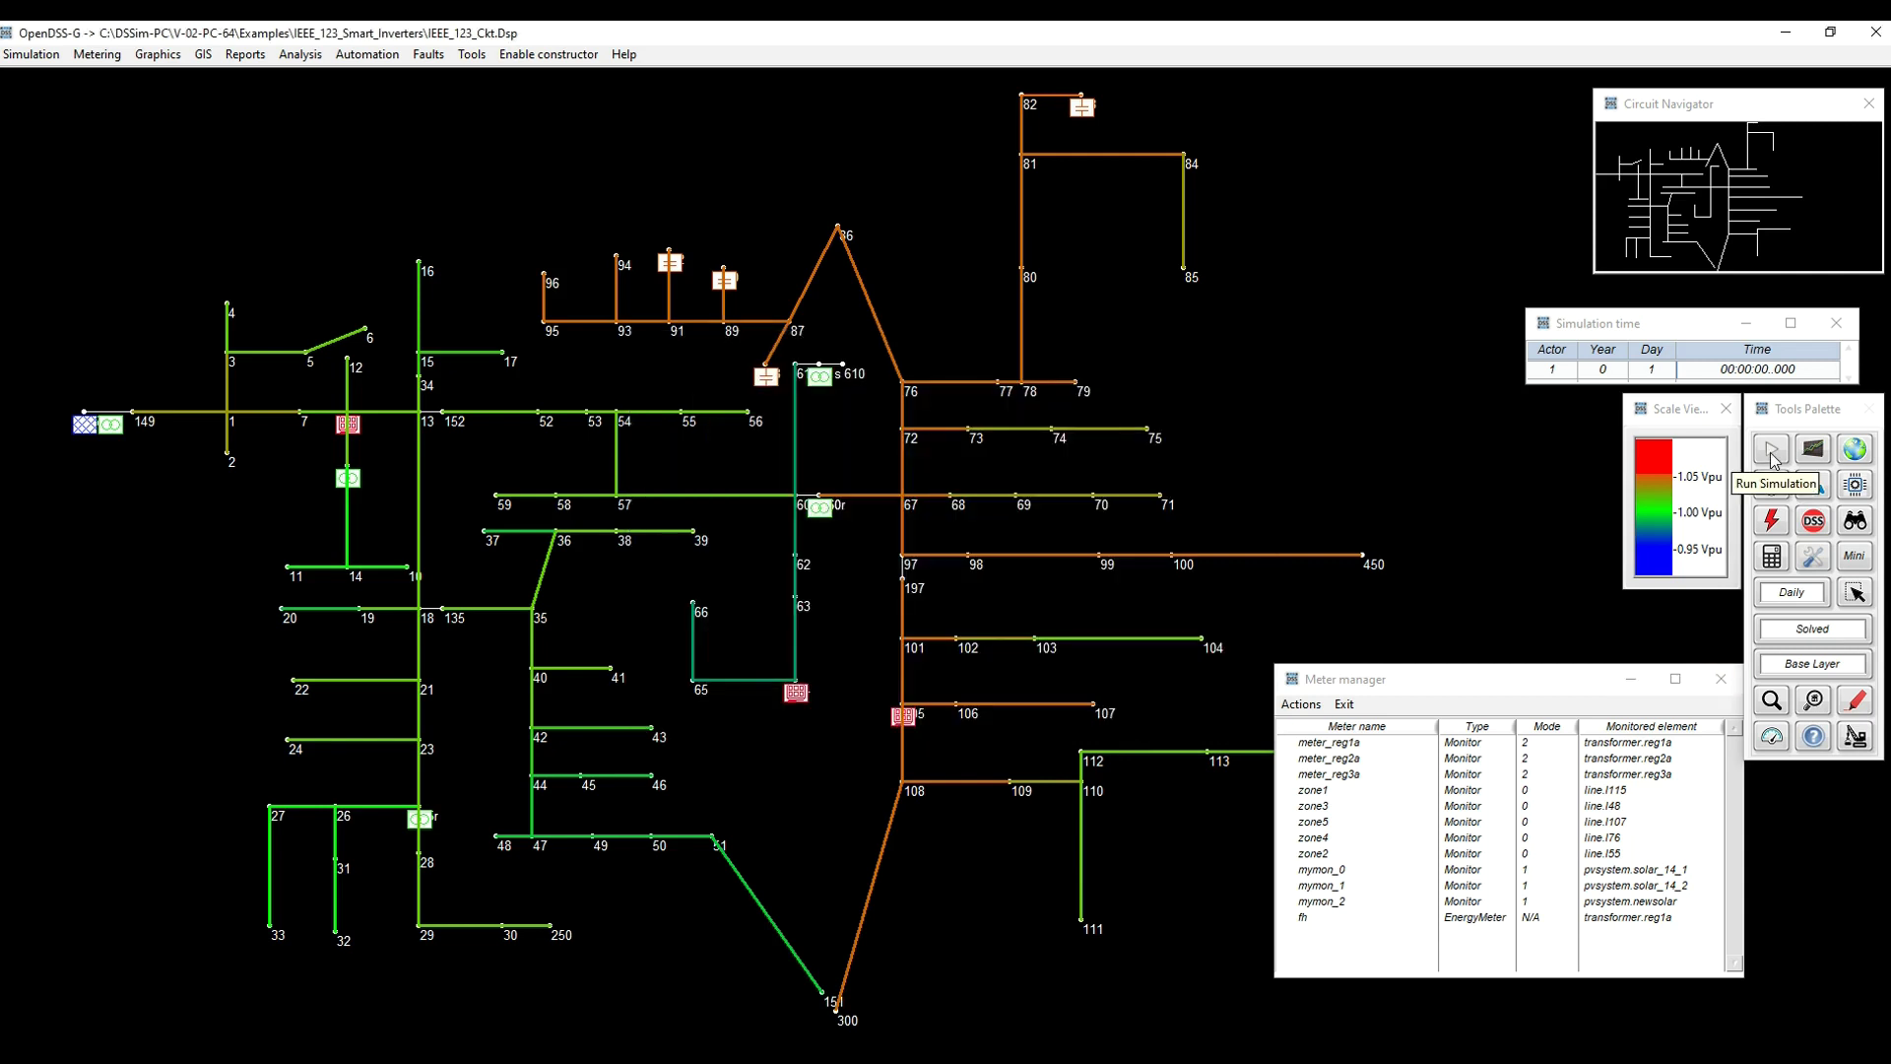
click(1771, 456)
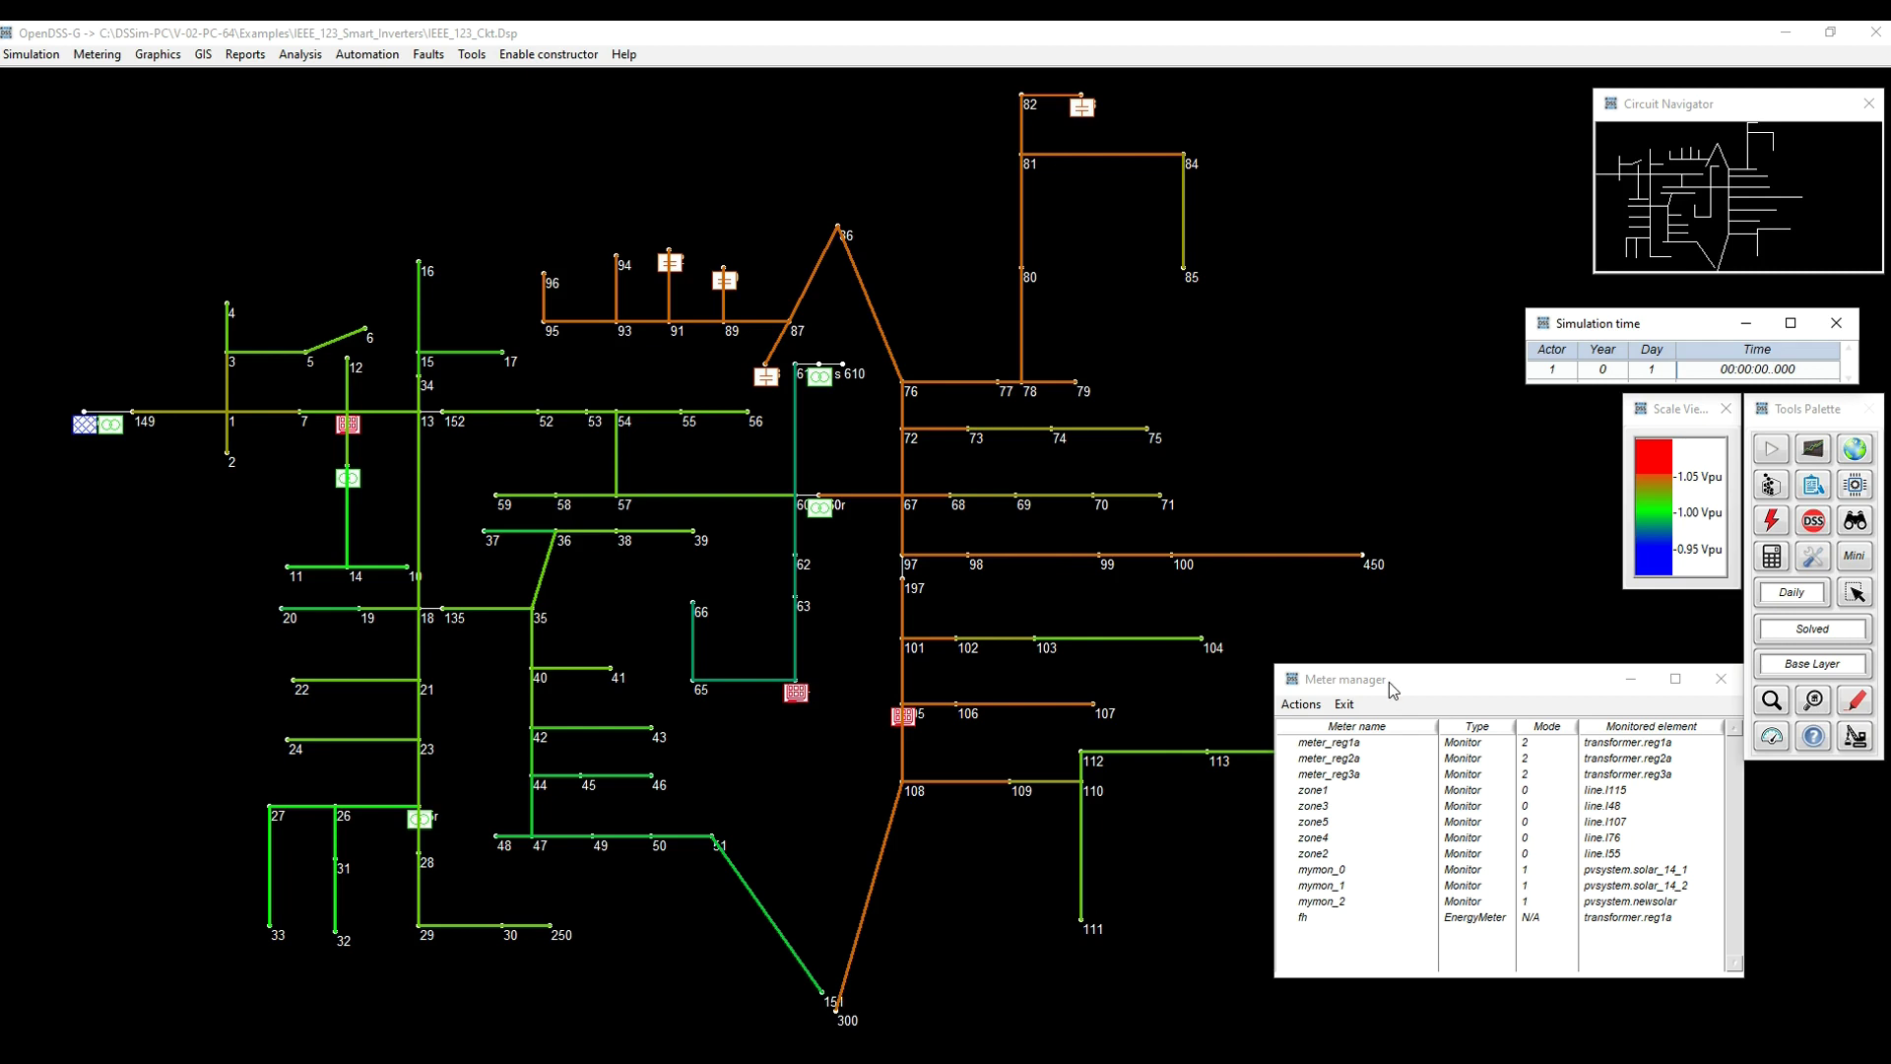
click(1856, 739)
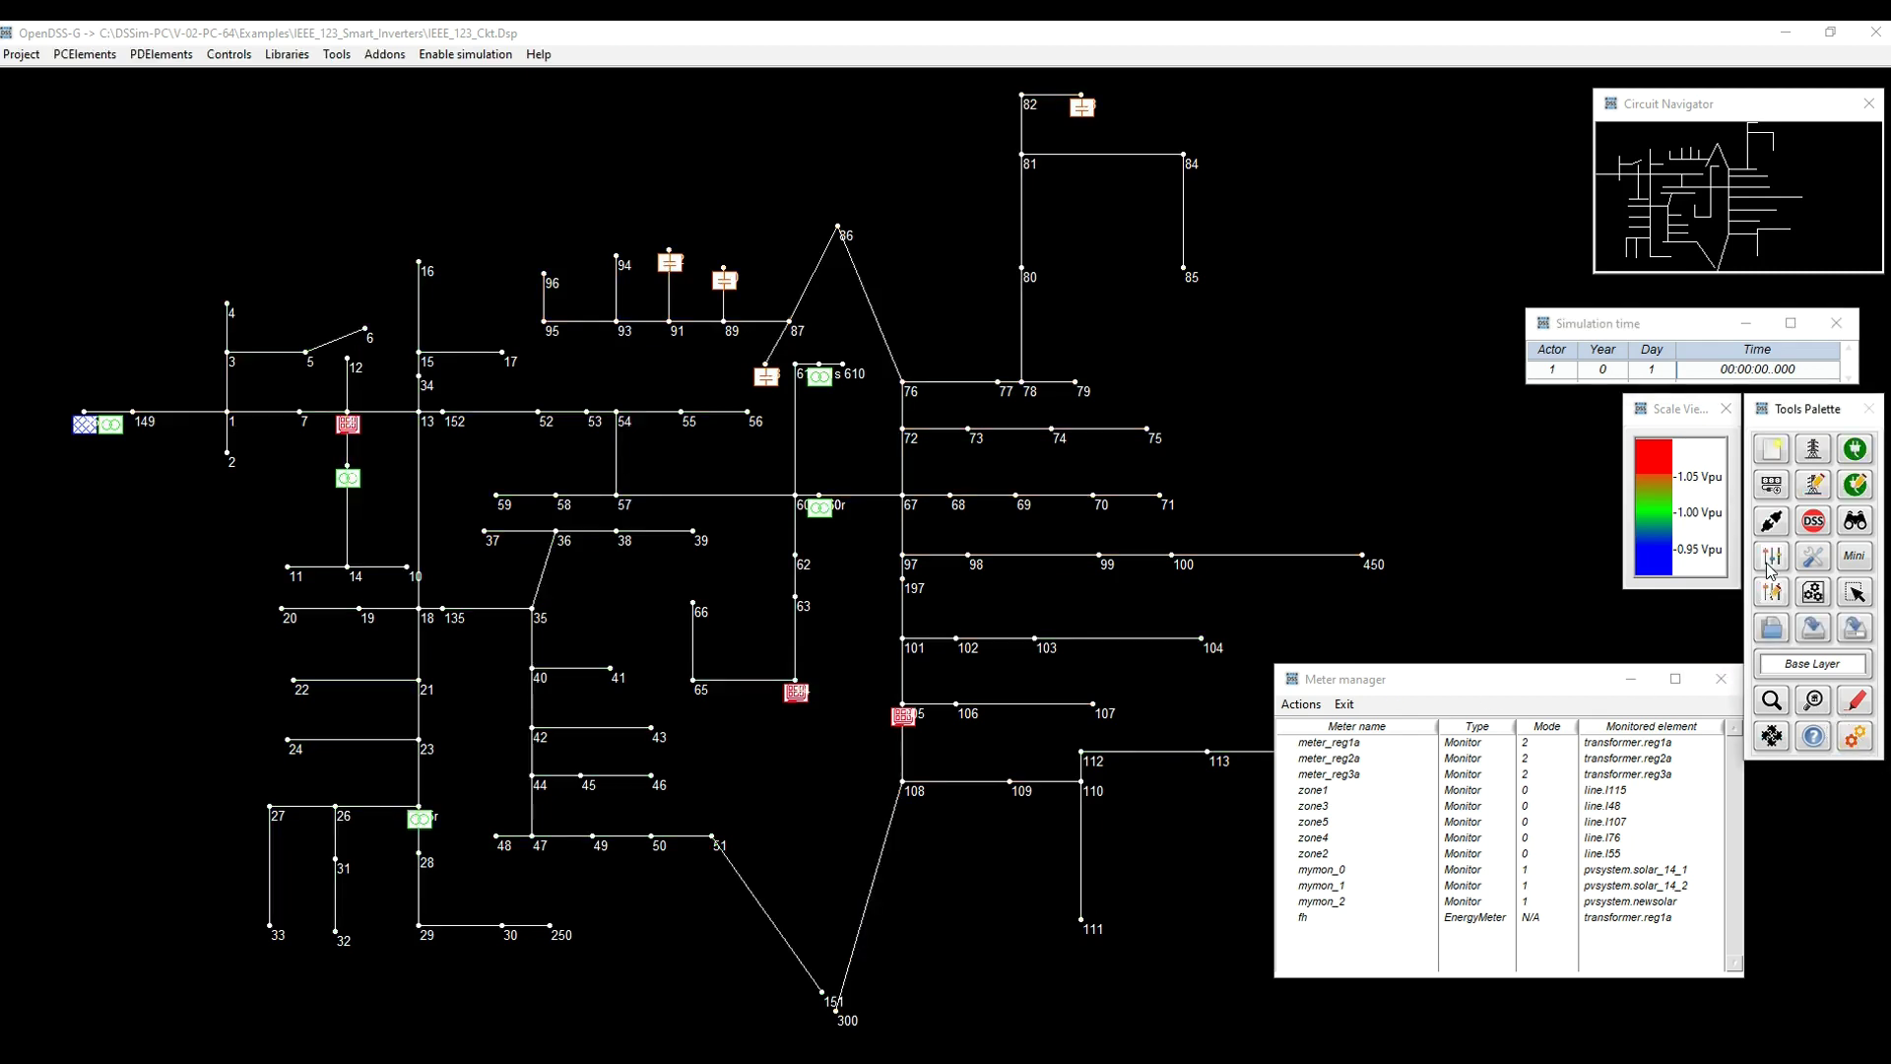
click(1770, 559)
click(1770, 448)
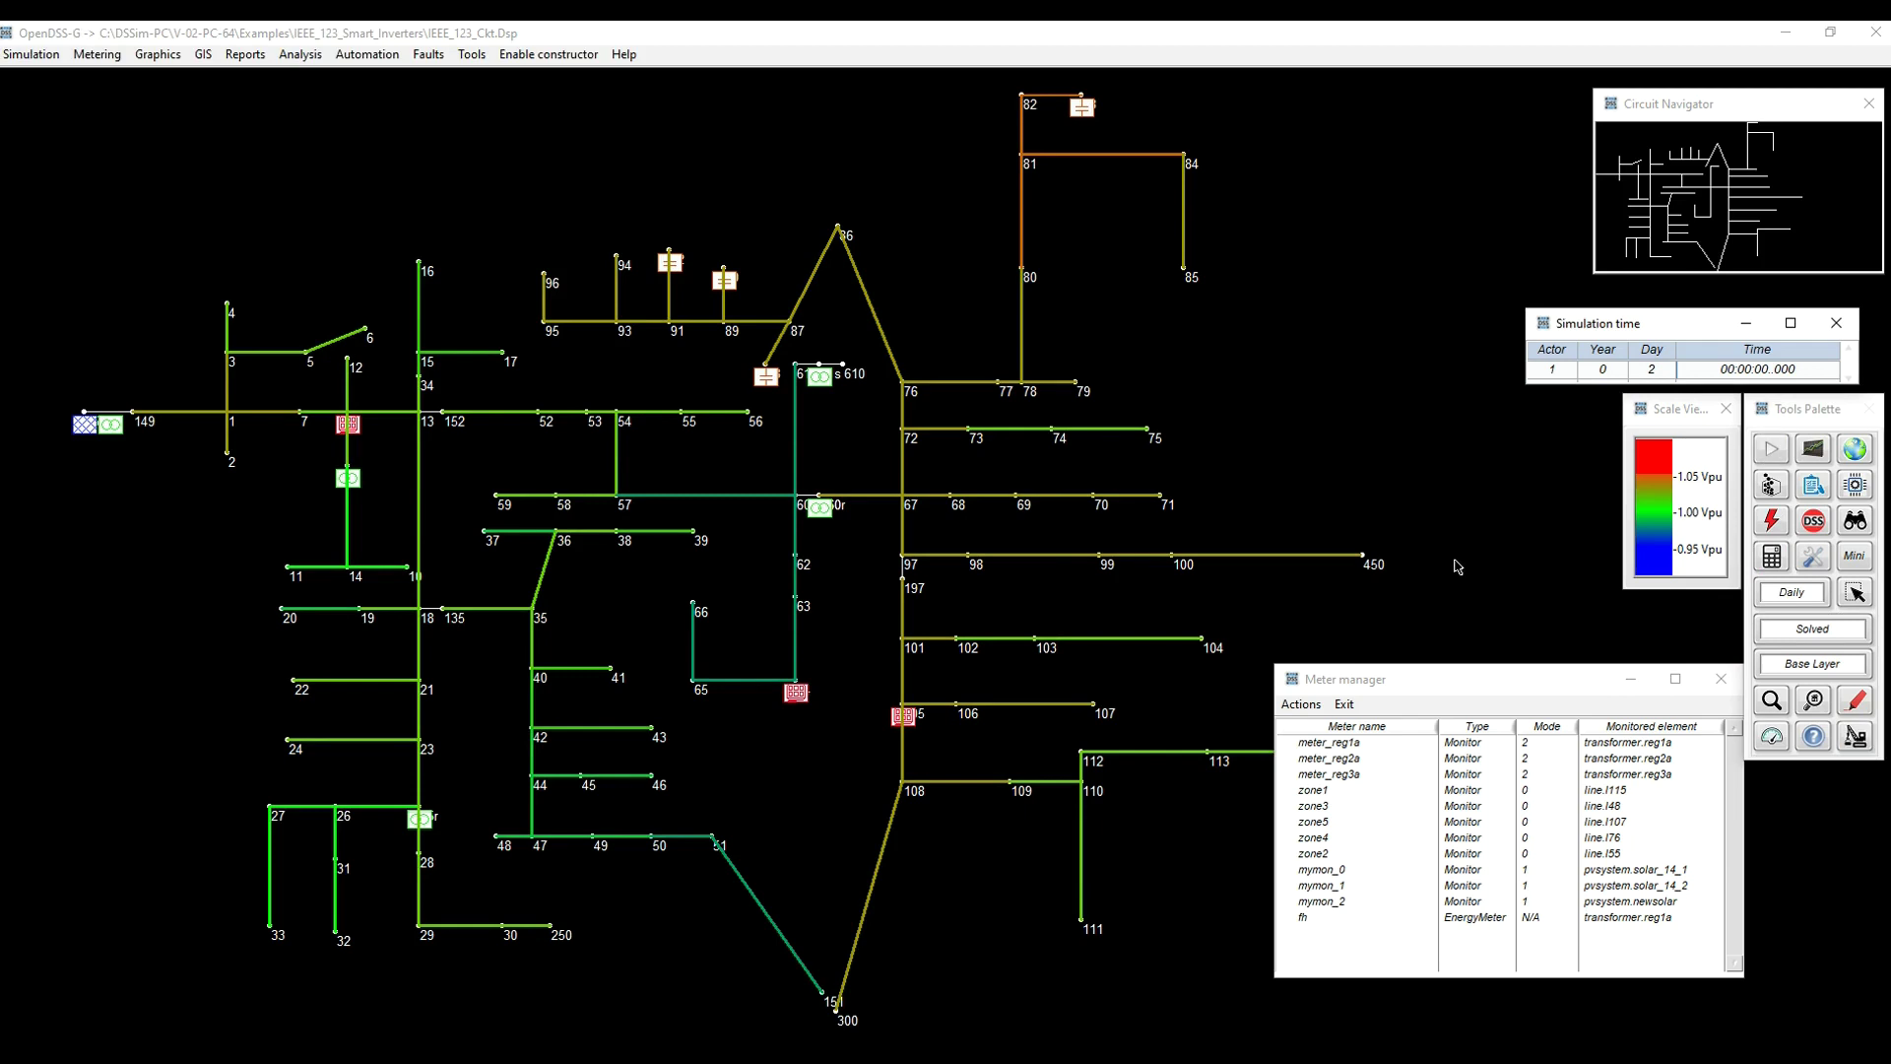
Open analyzers for monitors mymon_0, mymon_1 and mymon_2 tiled side by side
double_click(1320, 869)
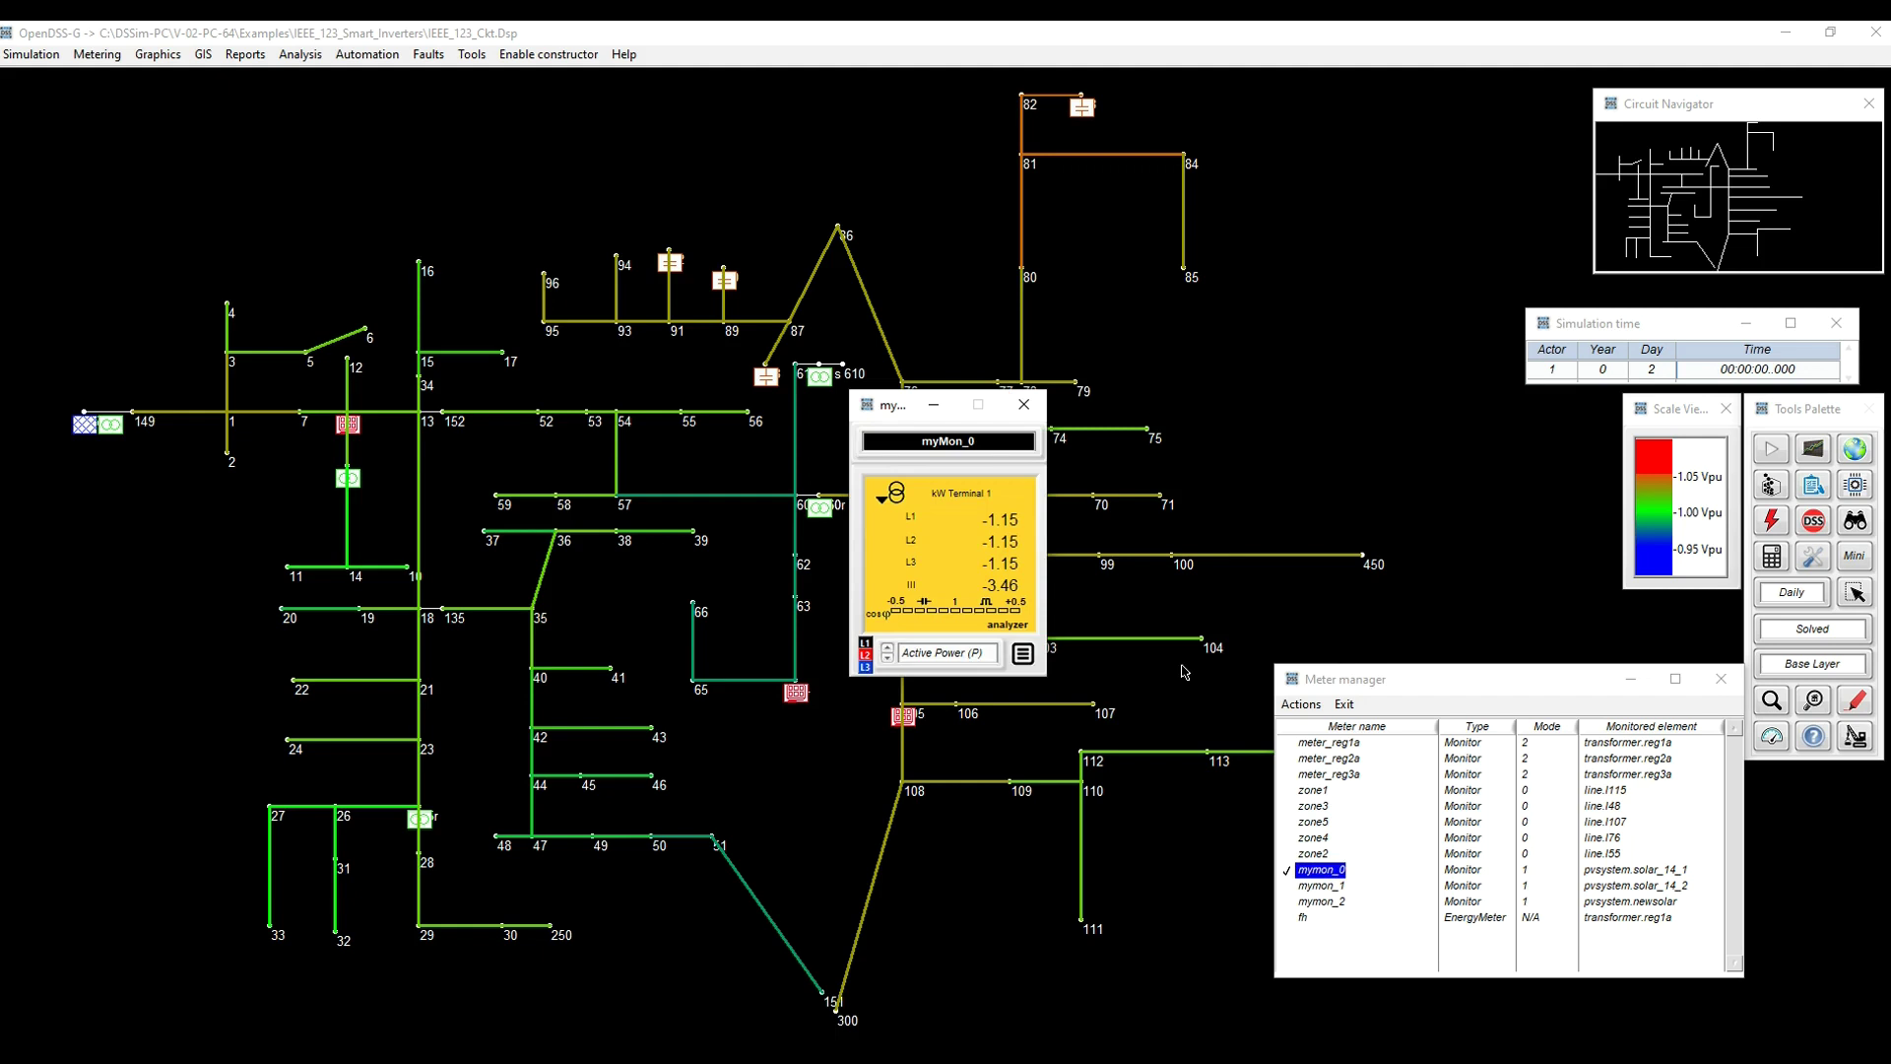
drag(888, 411, 454, 220)
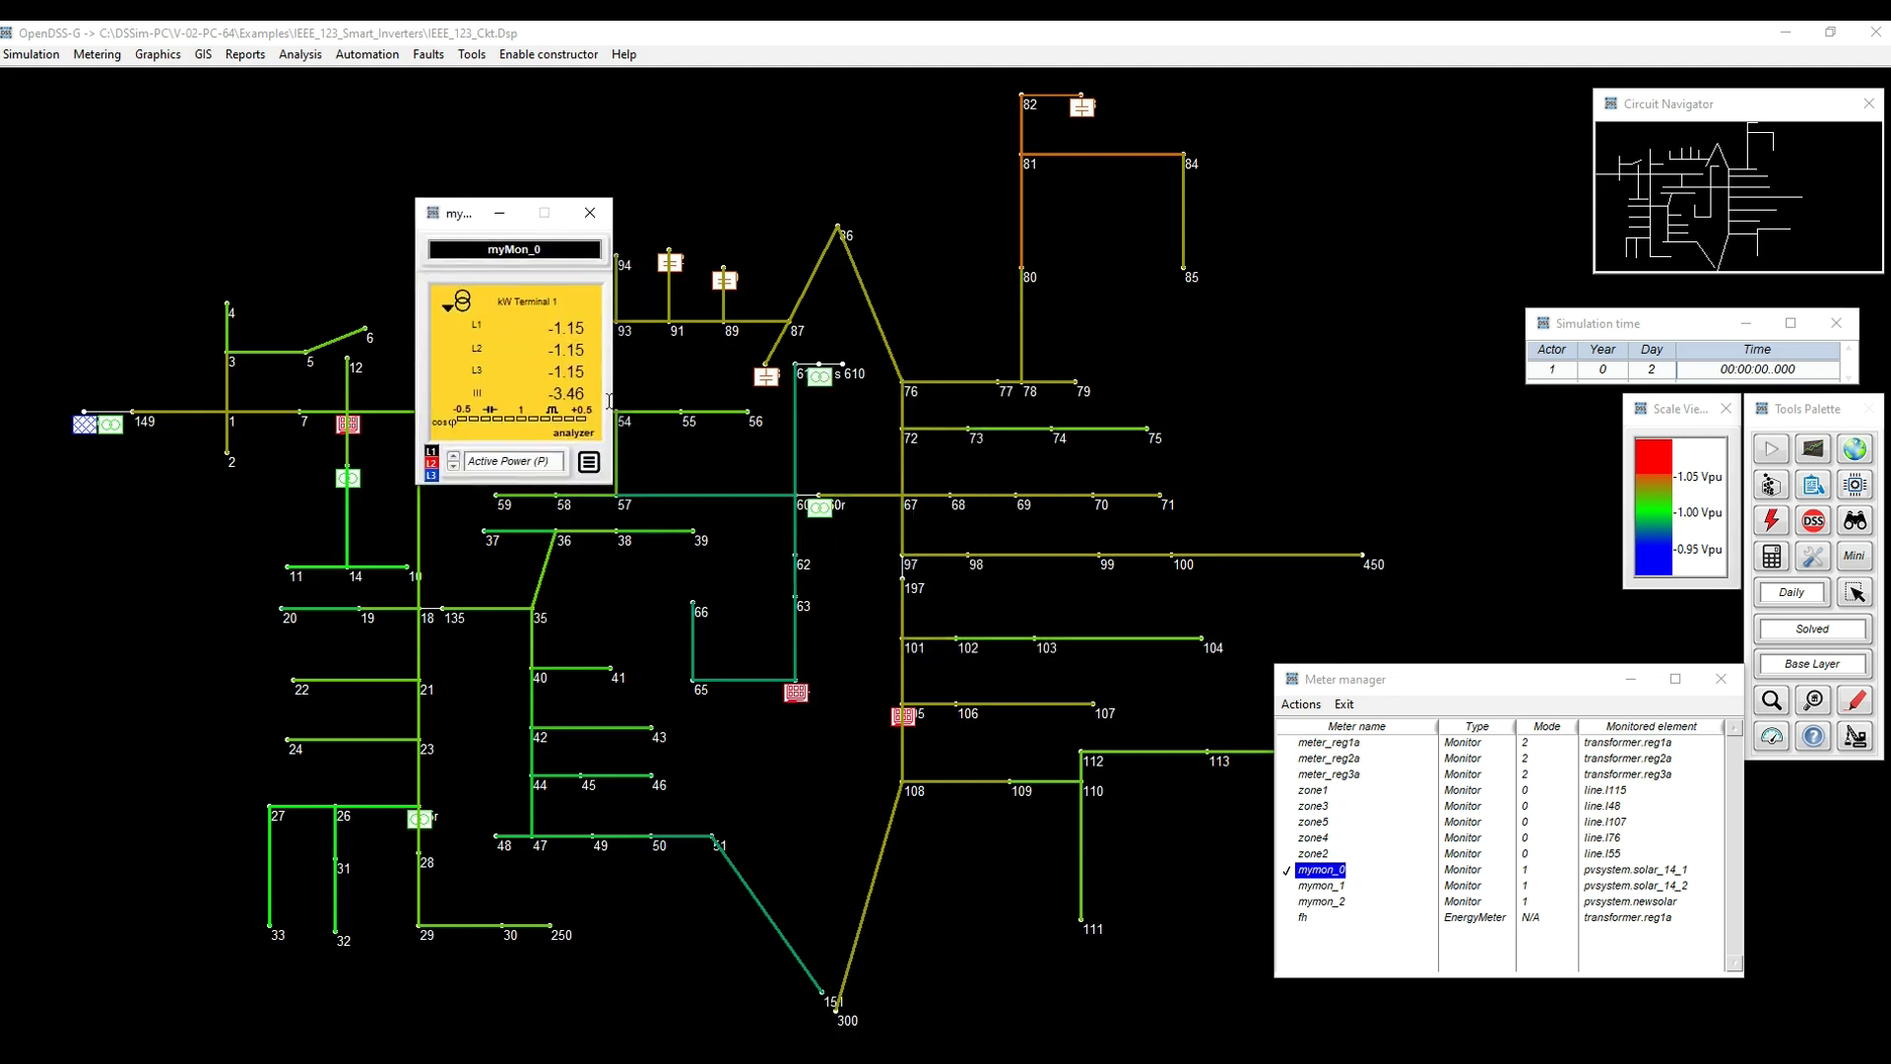
double_click(1324, 886)
double_click(1322, 902)
click(589, 462)
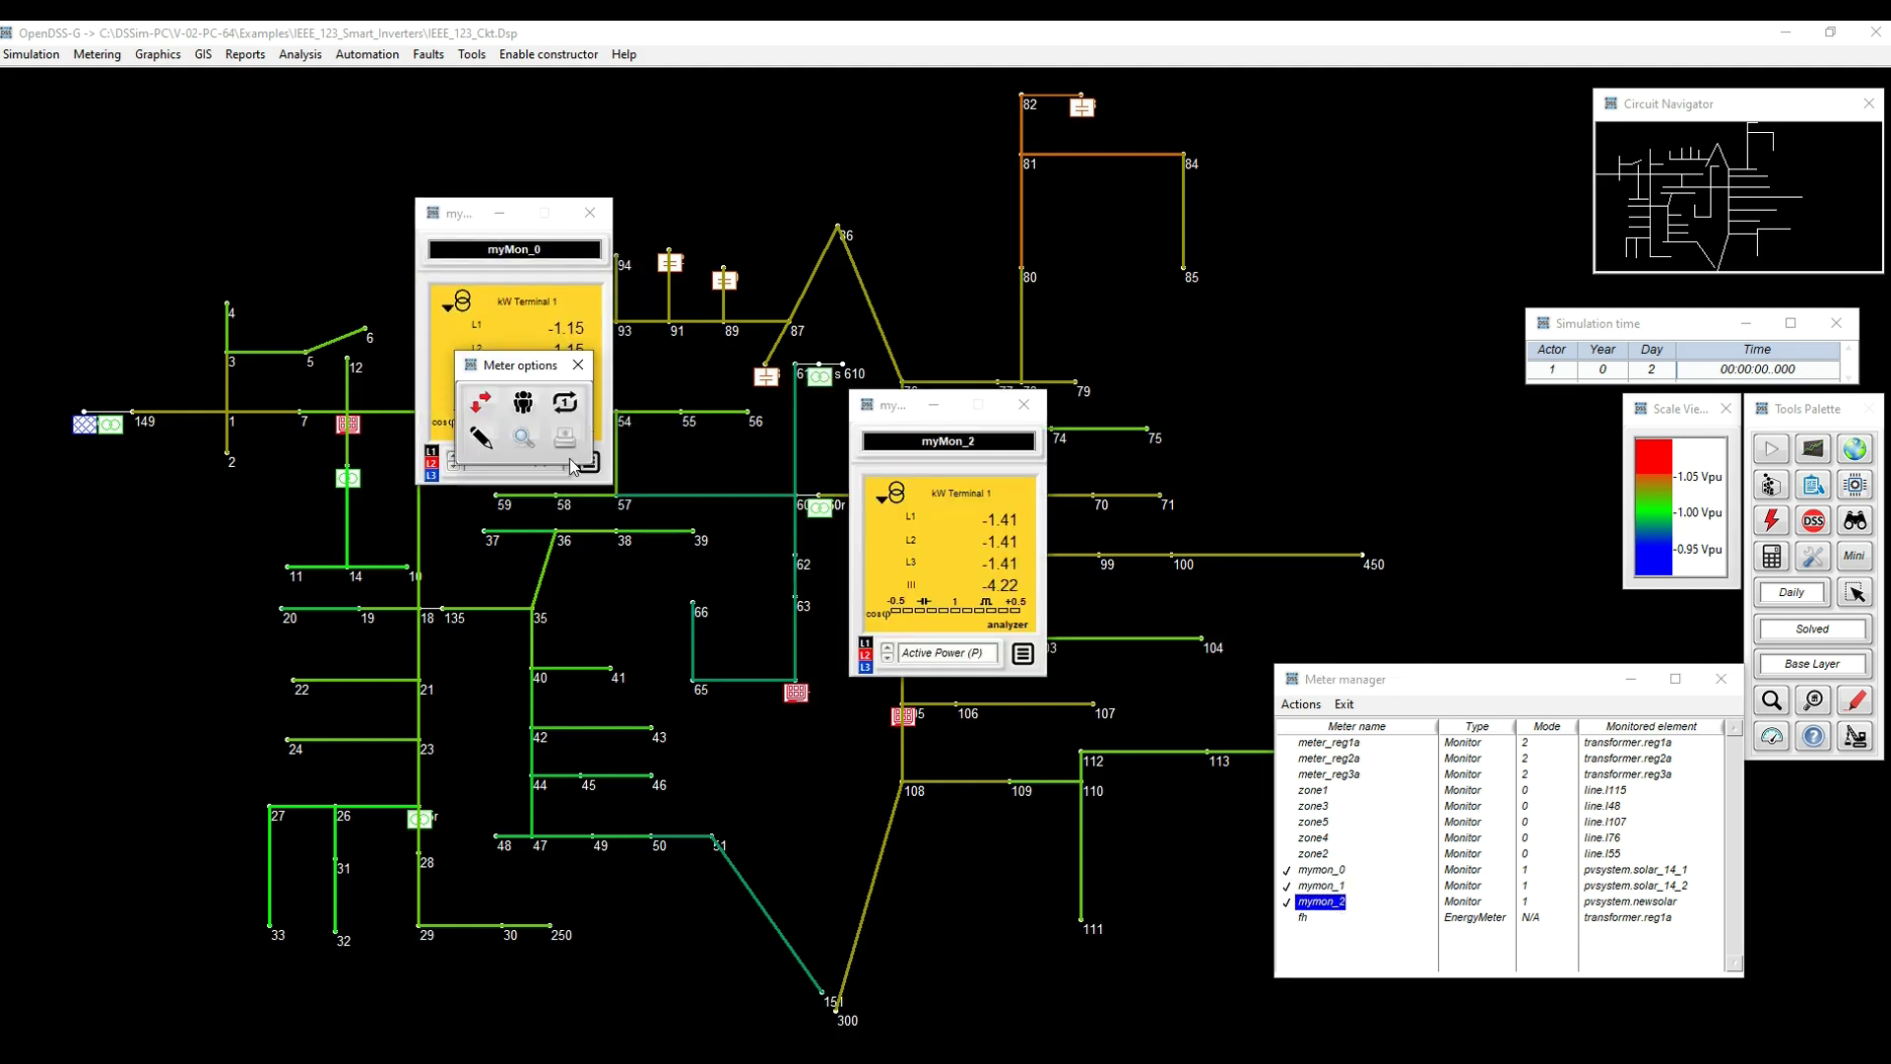
click(481, 403)
Show kvars per sample on all three monitor graphs
click(547, 463)
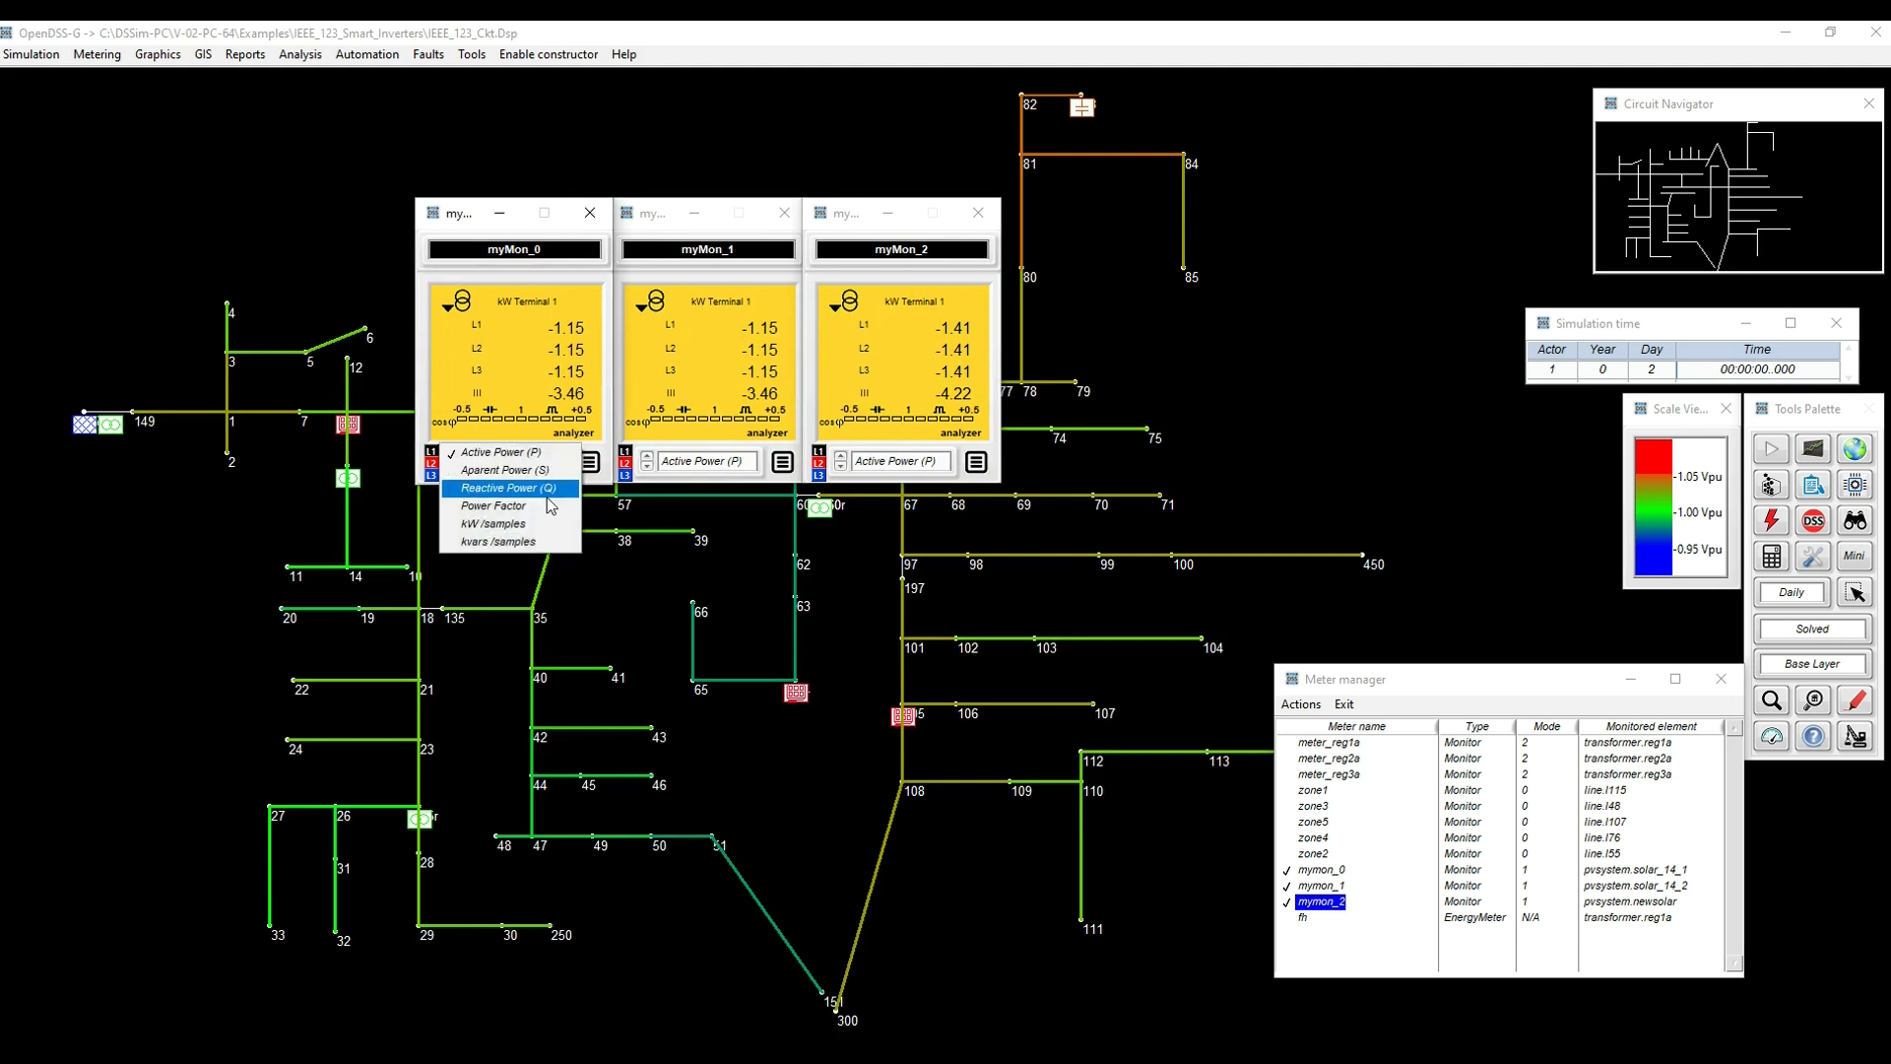
click(540, 542)
click(589, 462)
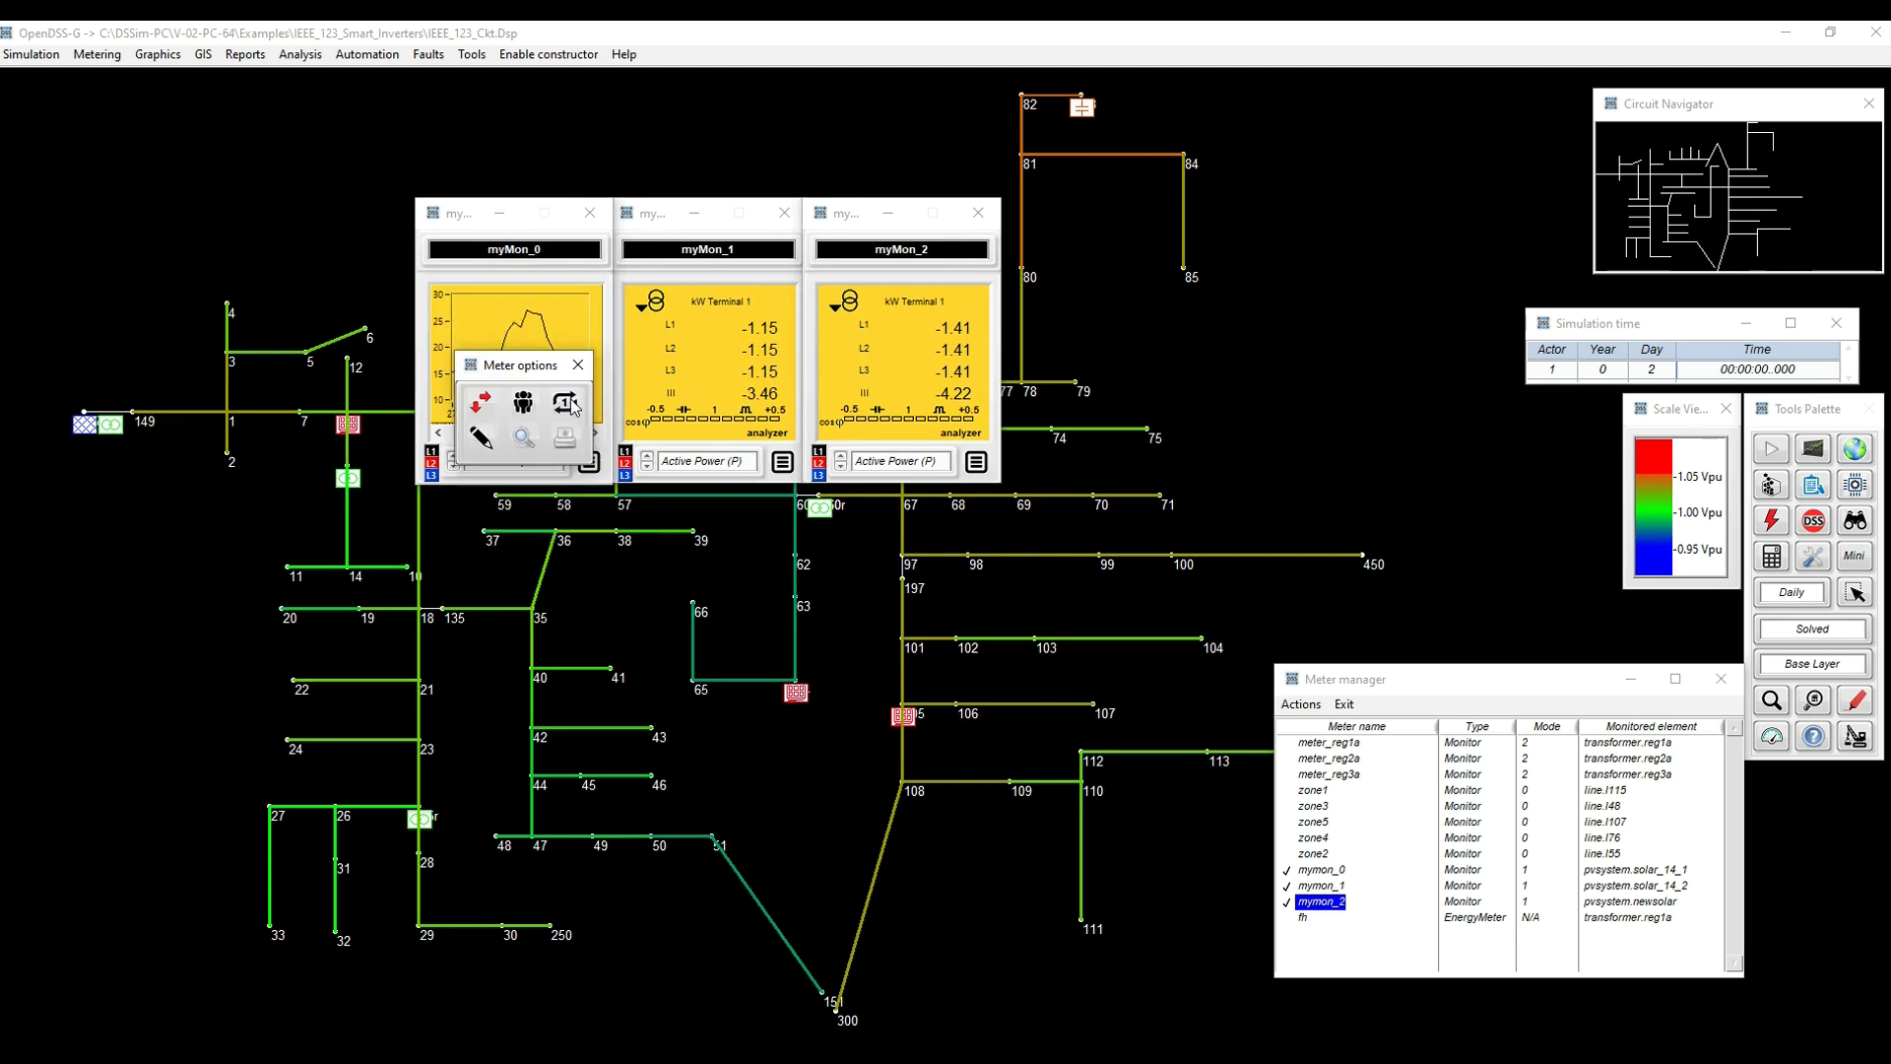
click(581, 478)
click(589, 462)
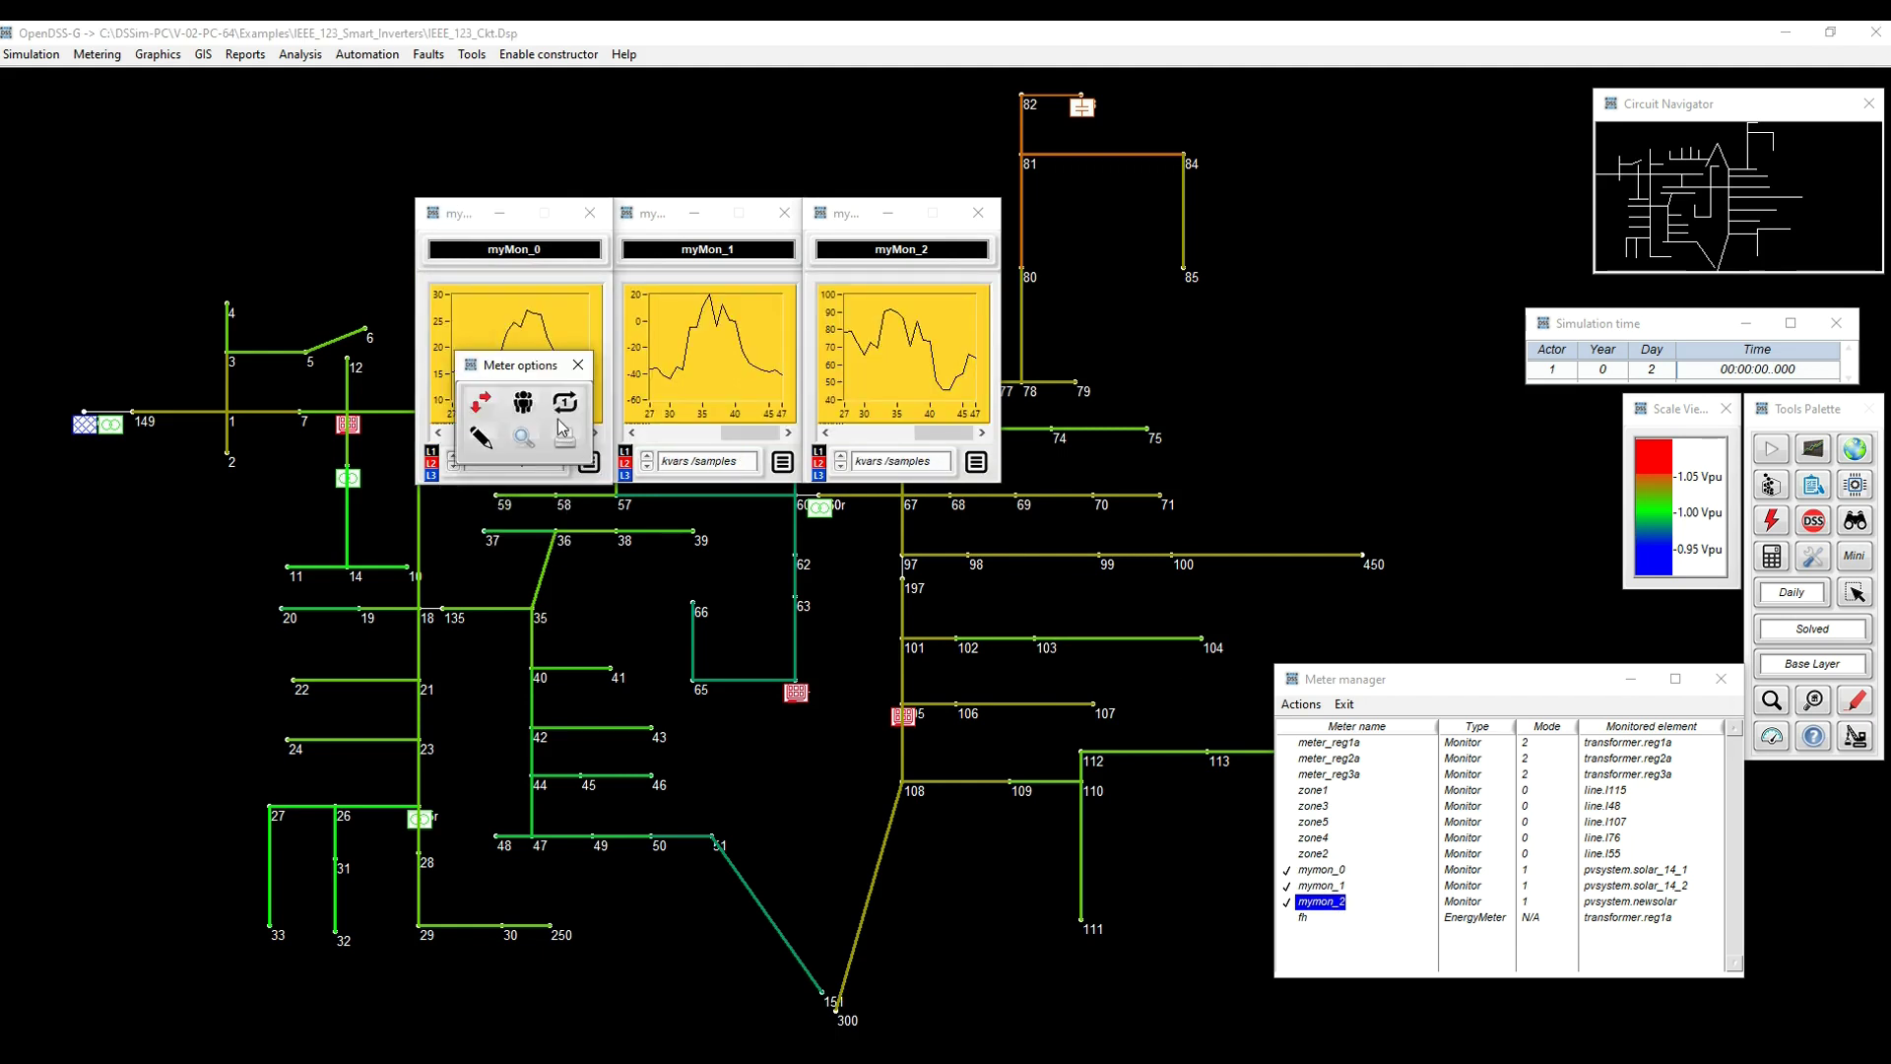
click(578, 364)
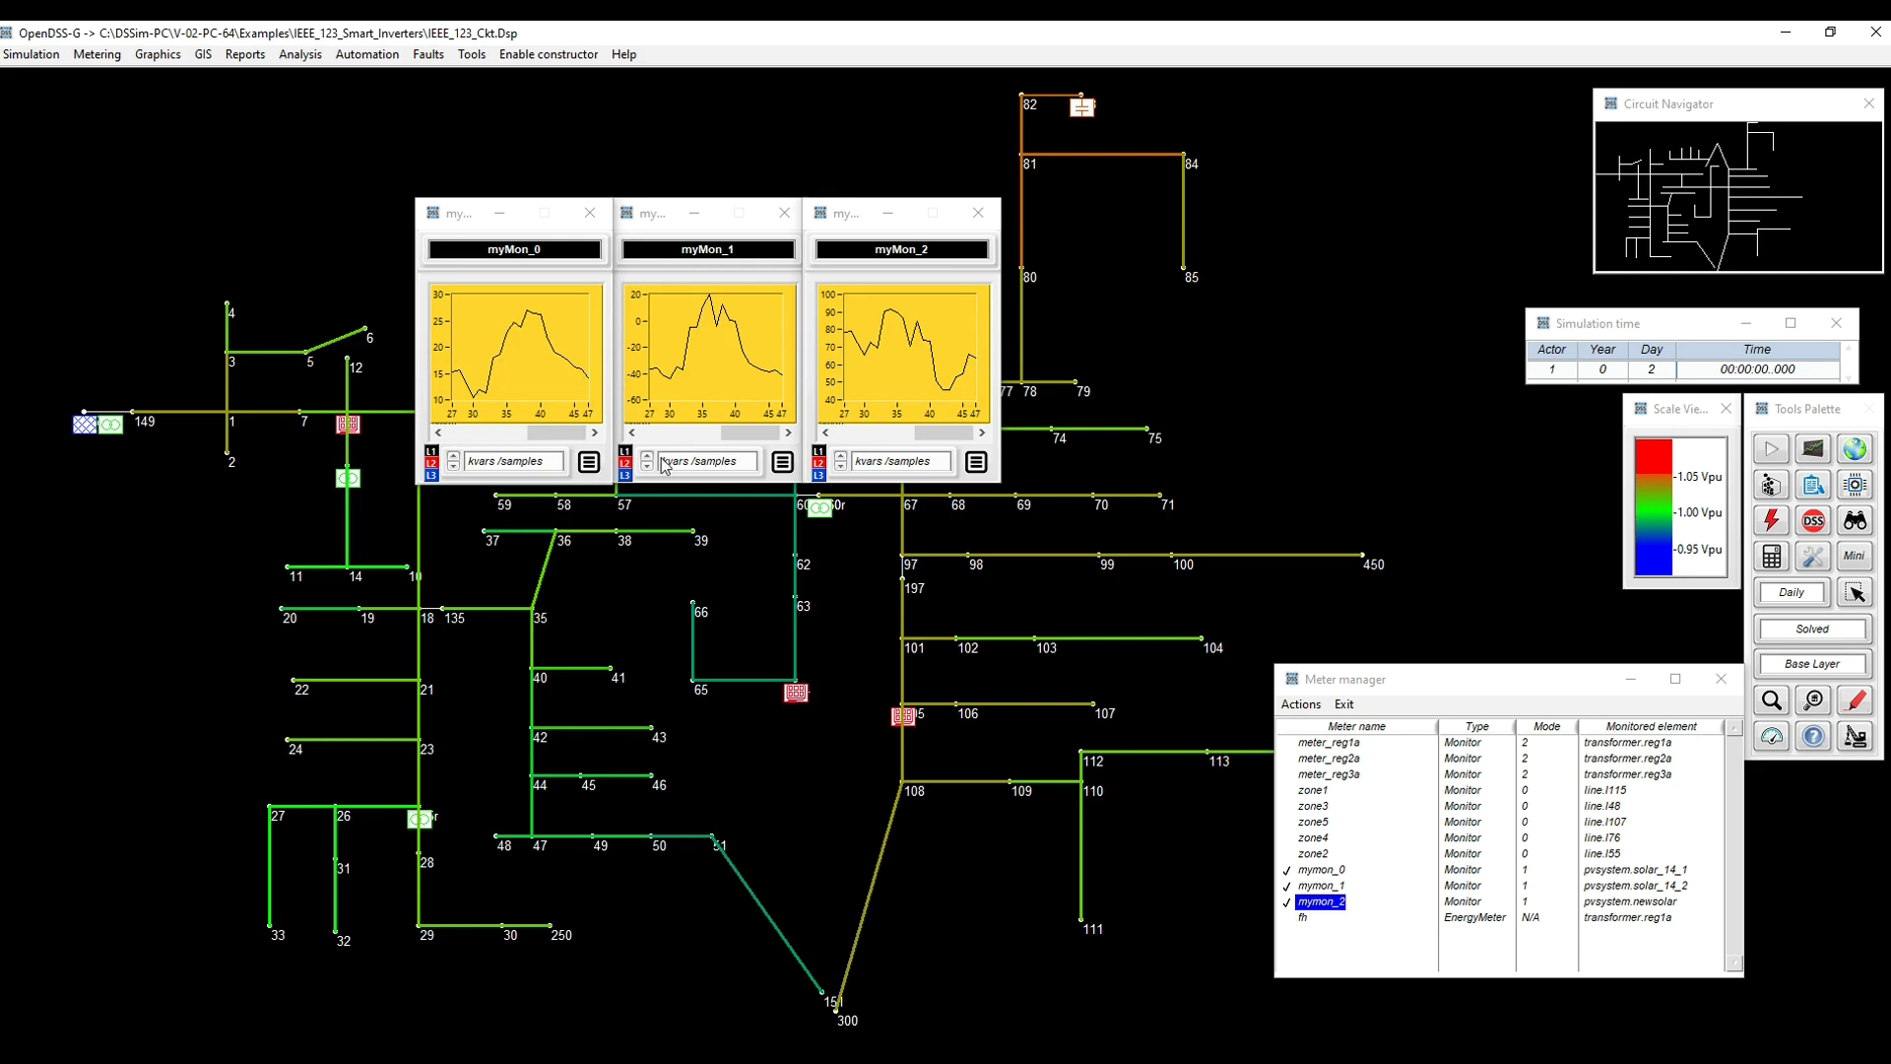
Export all visible meters from the mymon_0 monitor's actions
right_click(1331, 872)
mouse_move(1419, 990)
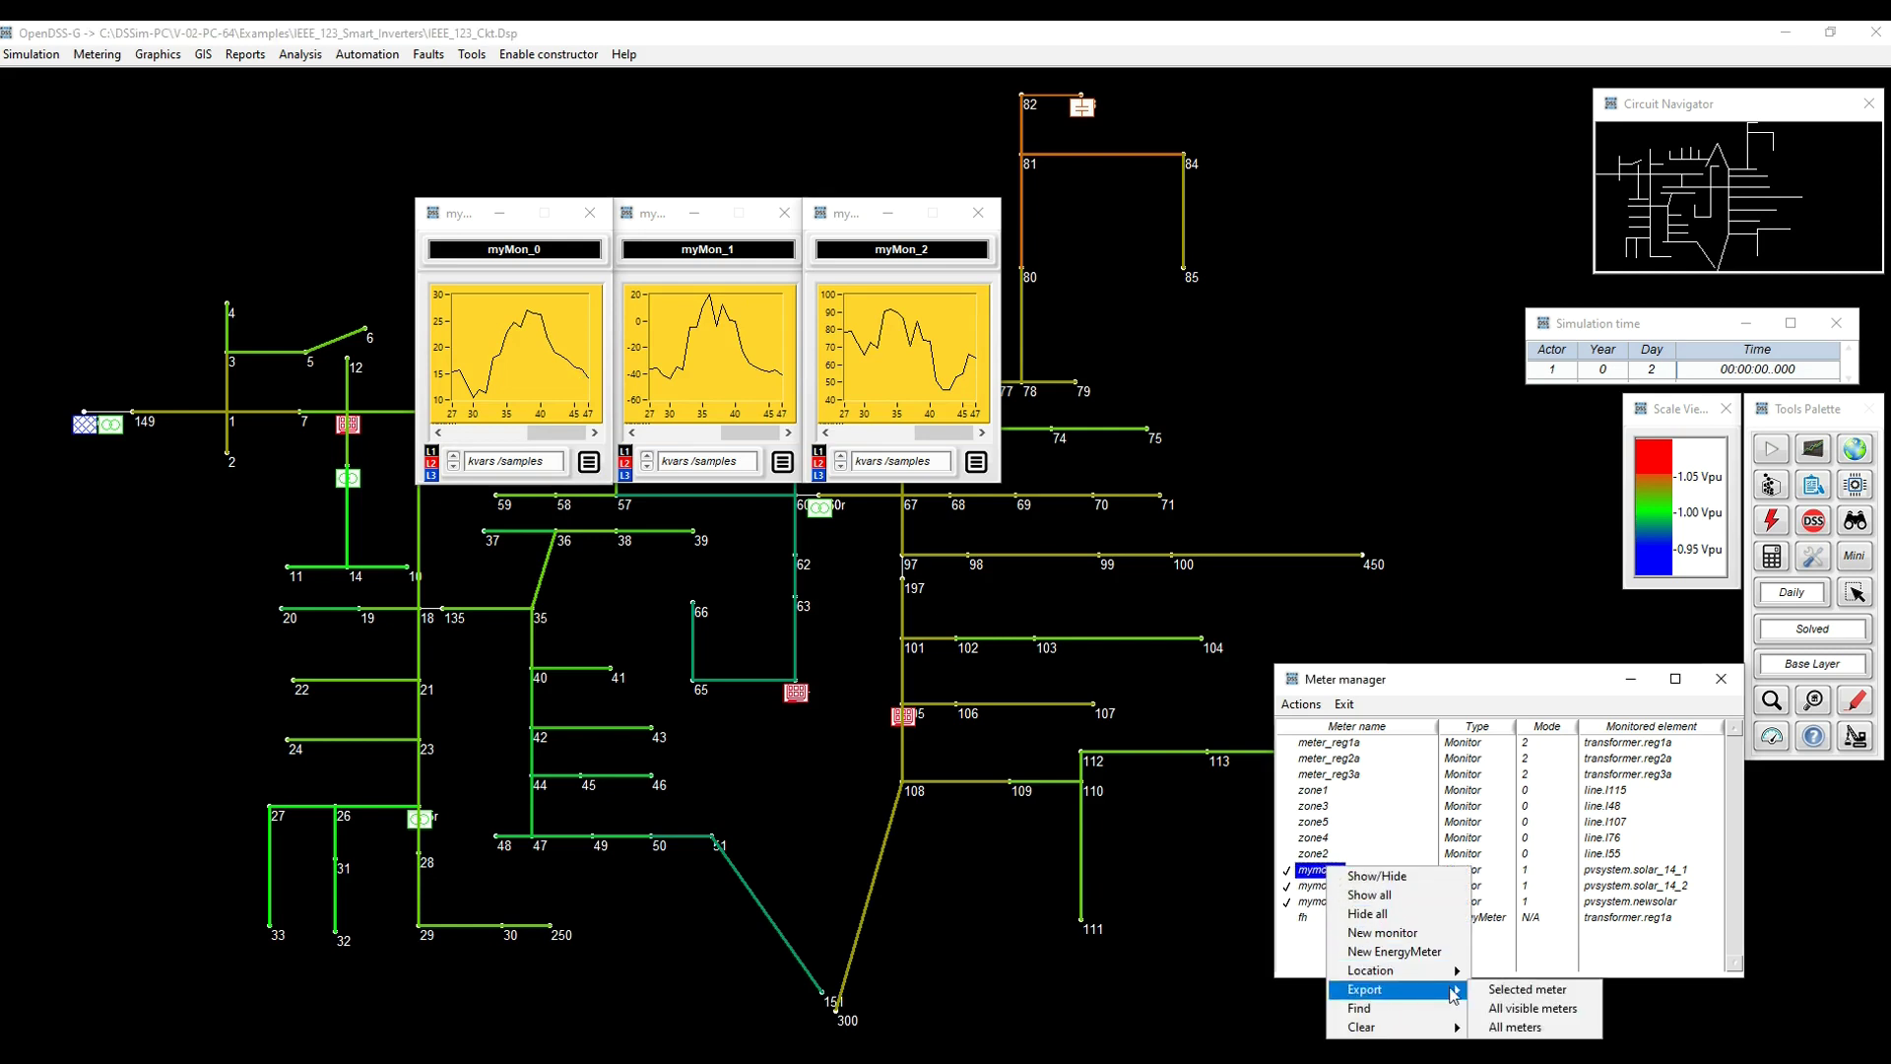
click(1552, 1009)
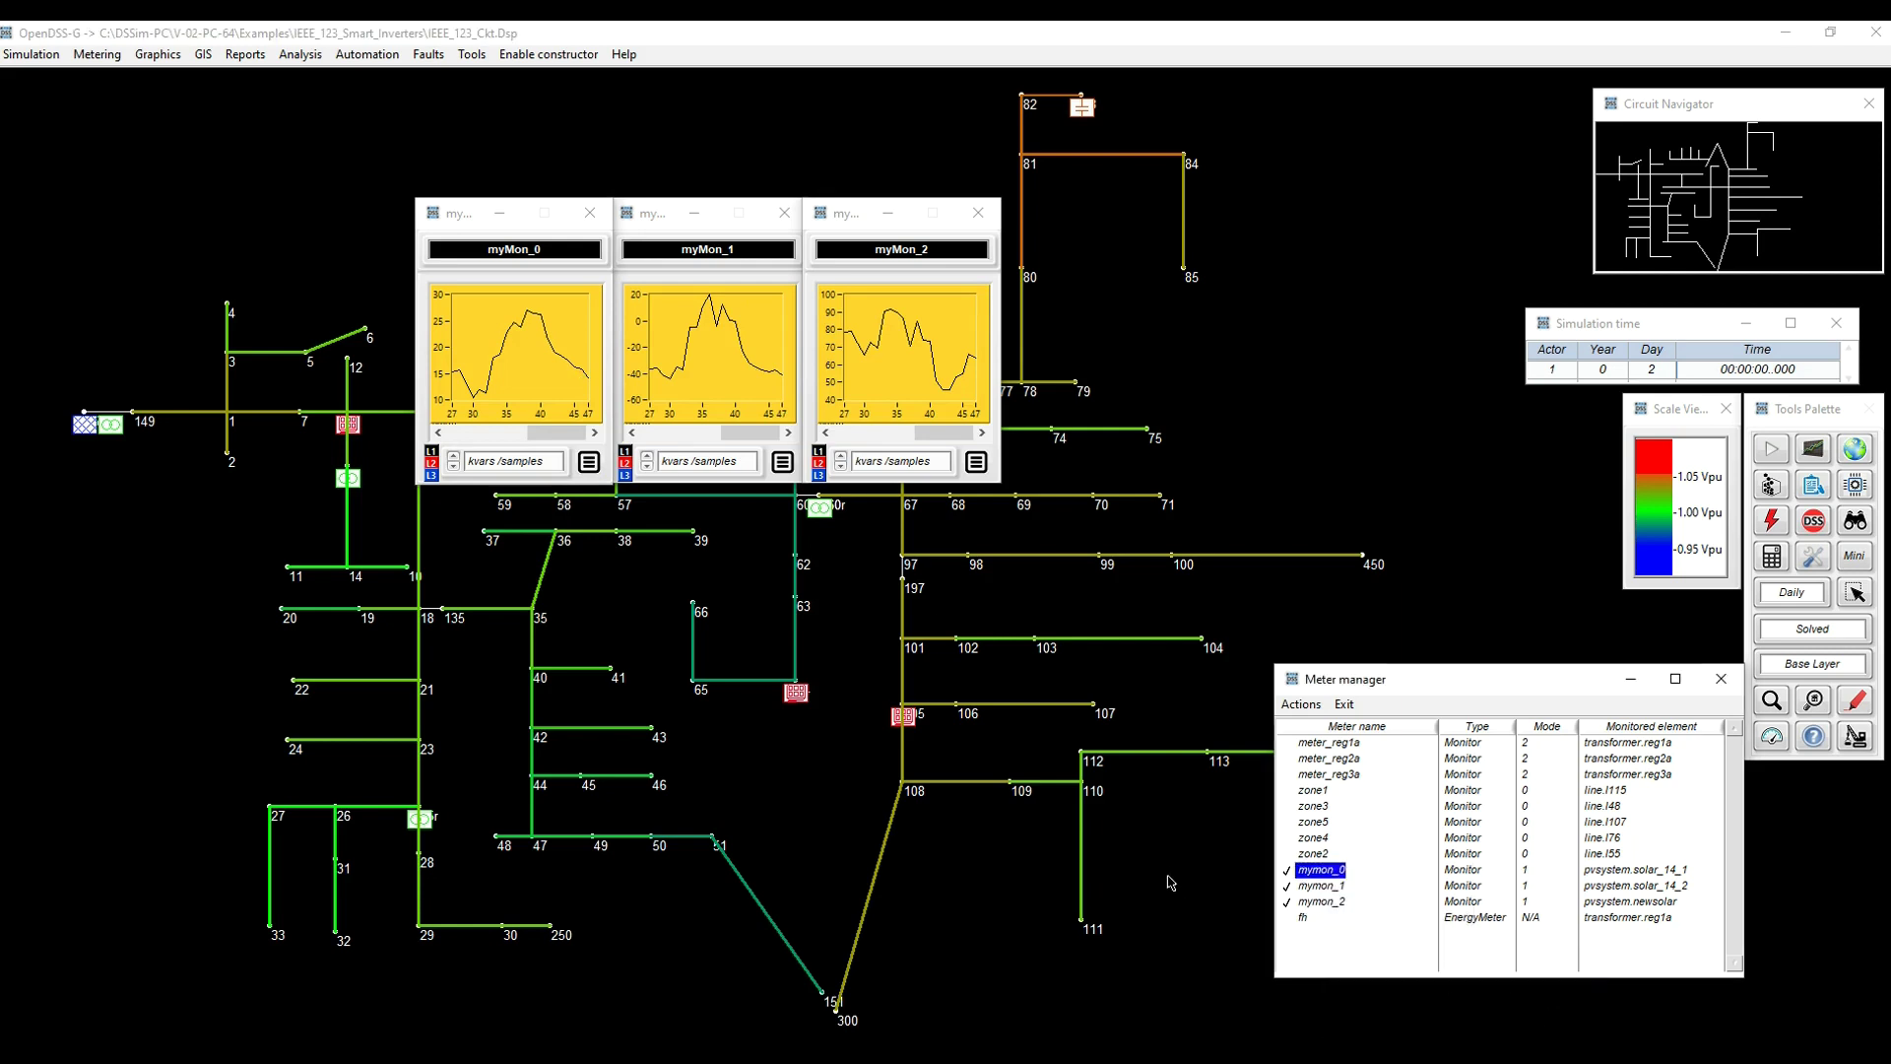
Rearrange the myMon_0, myMon_1 and myMon_2 plot windows so all three are visible
mouse_move(1330, 1059)
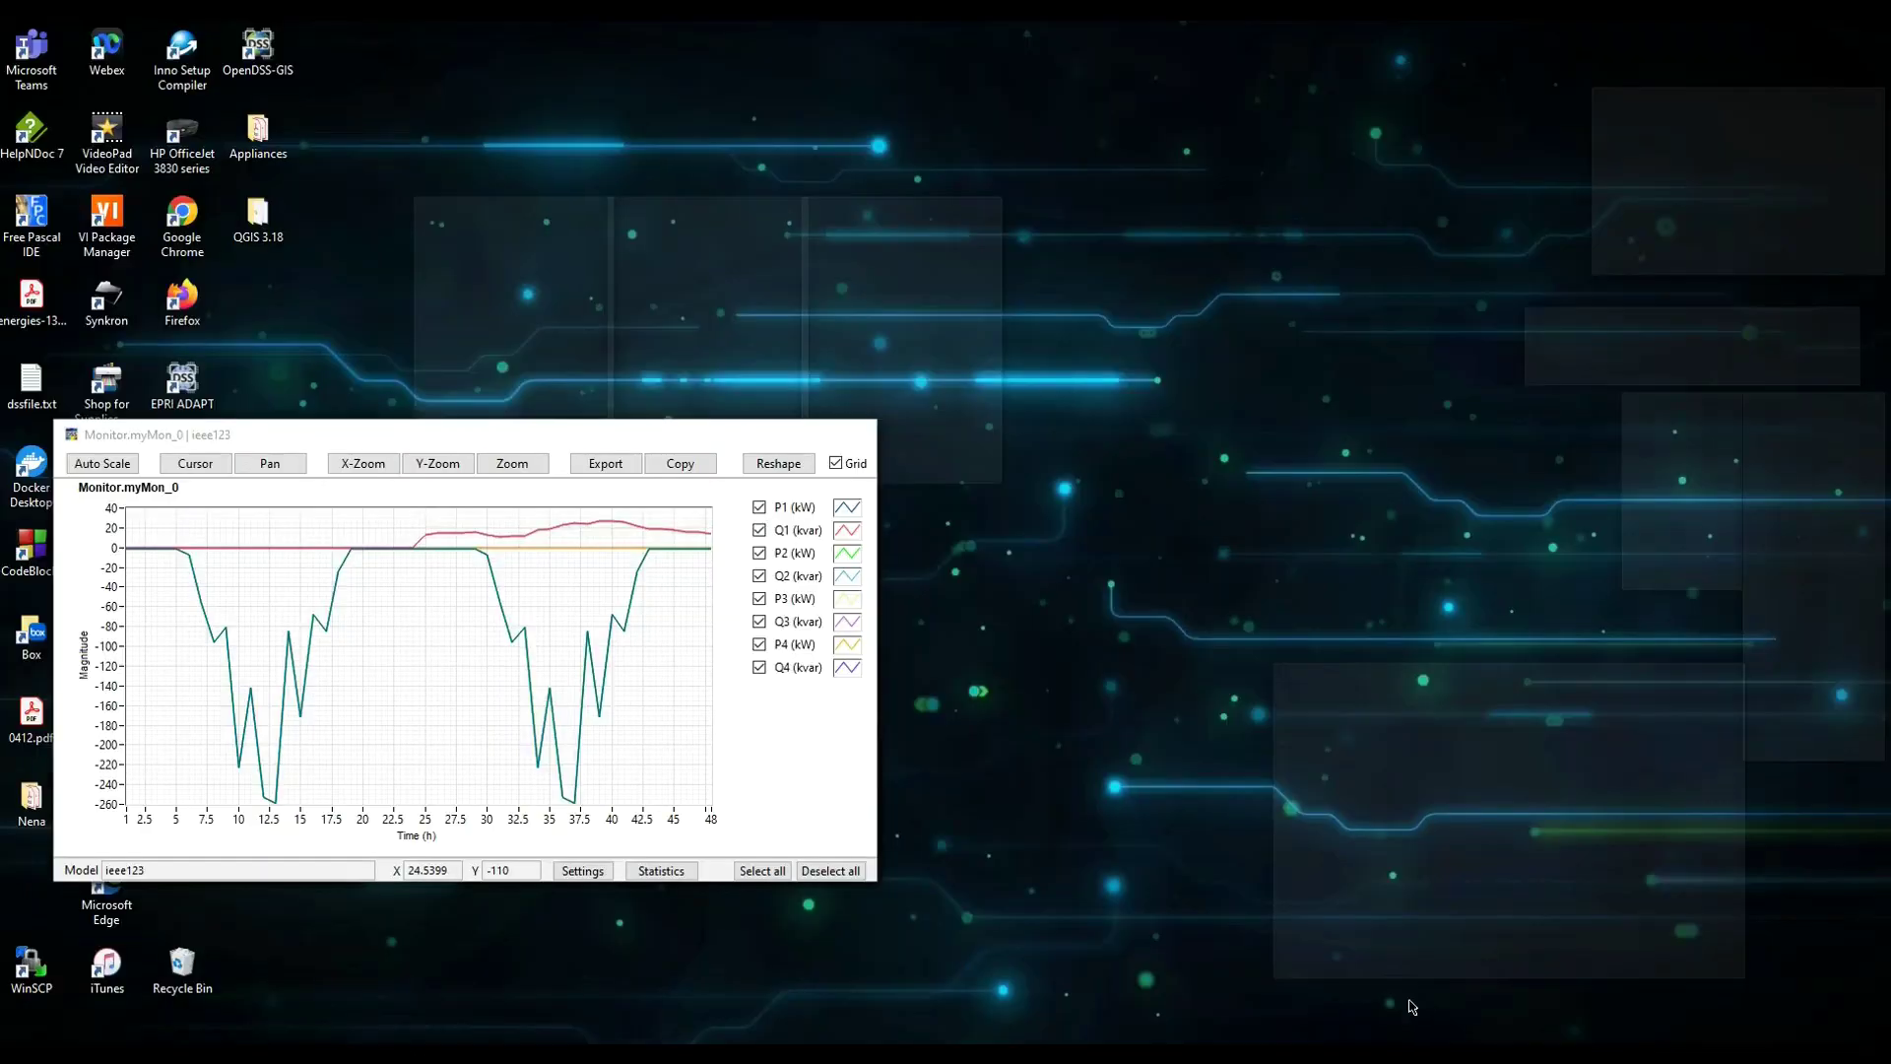
click(1438, 995)
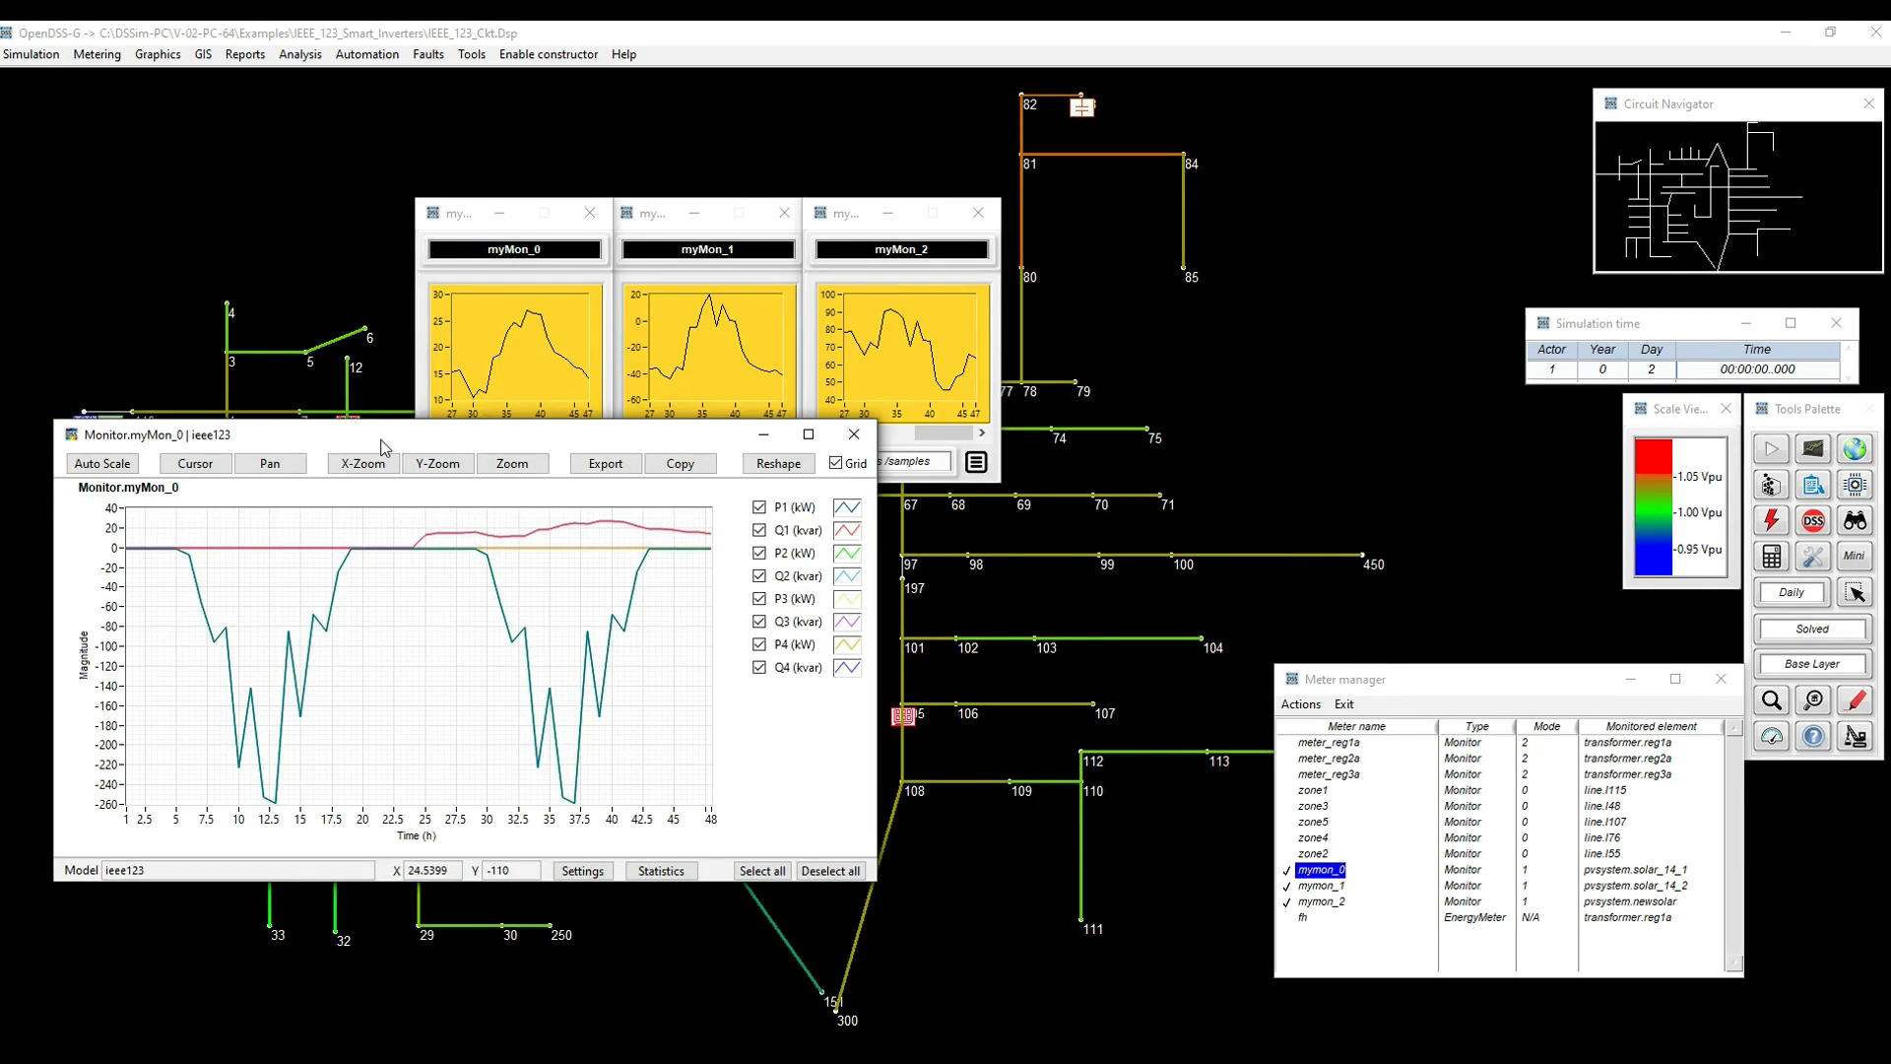
drag(384, 434, 556, 142)
drag(158, 438, 995, 564)
drag(175, 434, 200, 567)
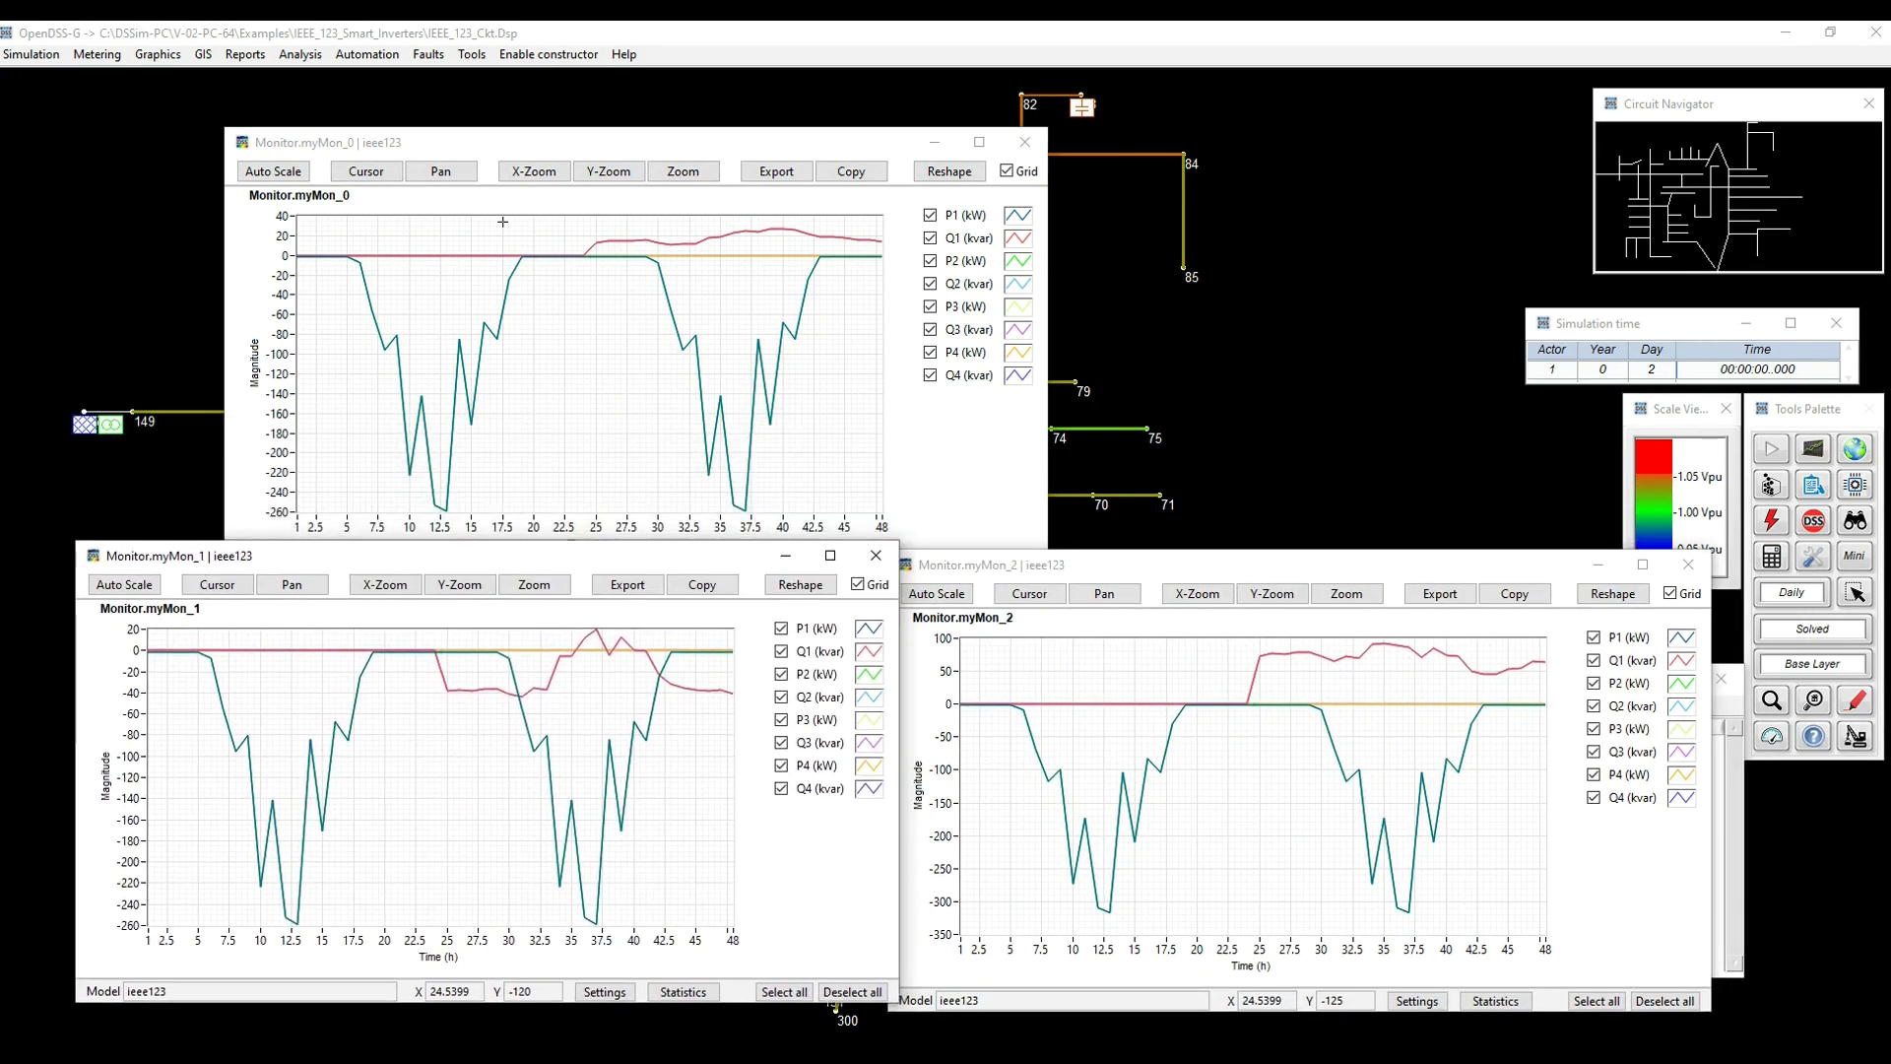
drag(551, 149, 451, 89)
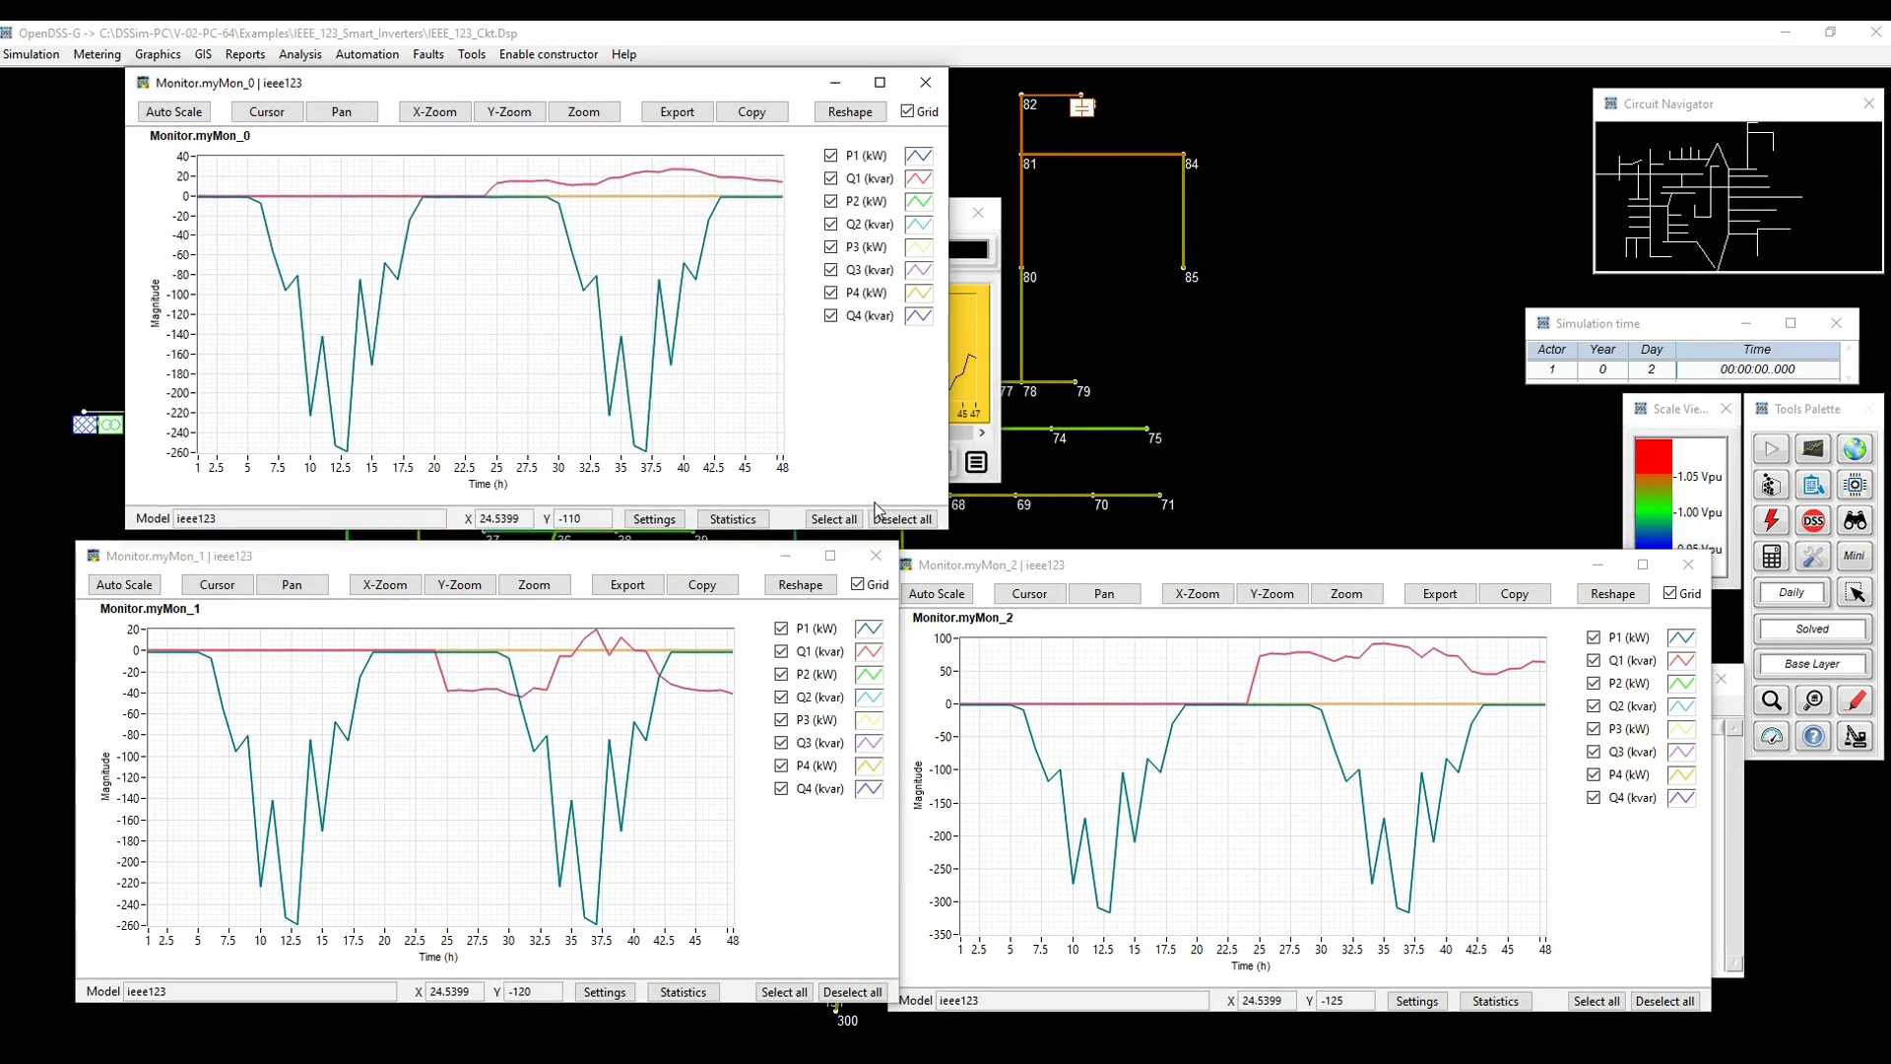
Show only Q1–Q3 reactive power on the myMon_0 plot, autoscaled
click(902, 521)
click(830, 270)
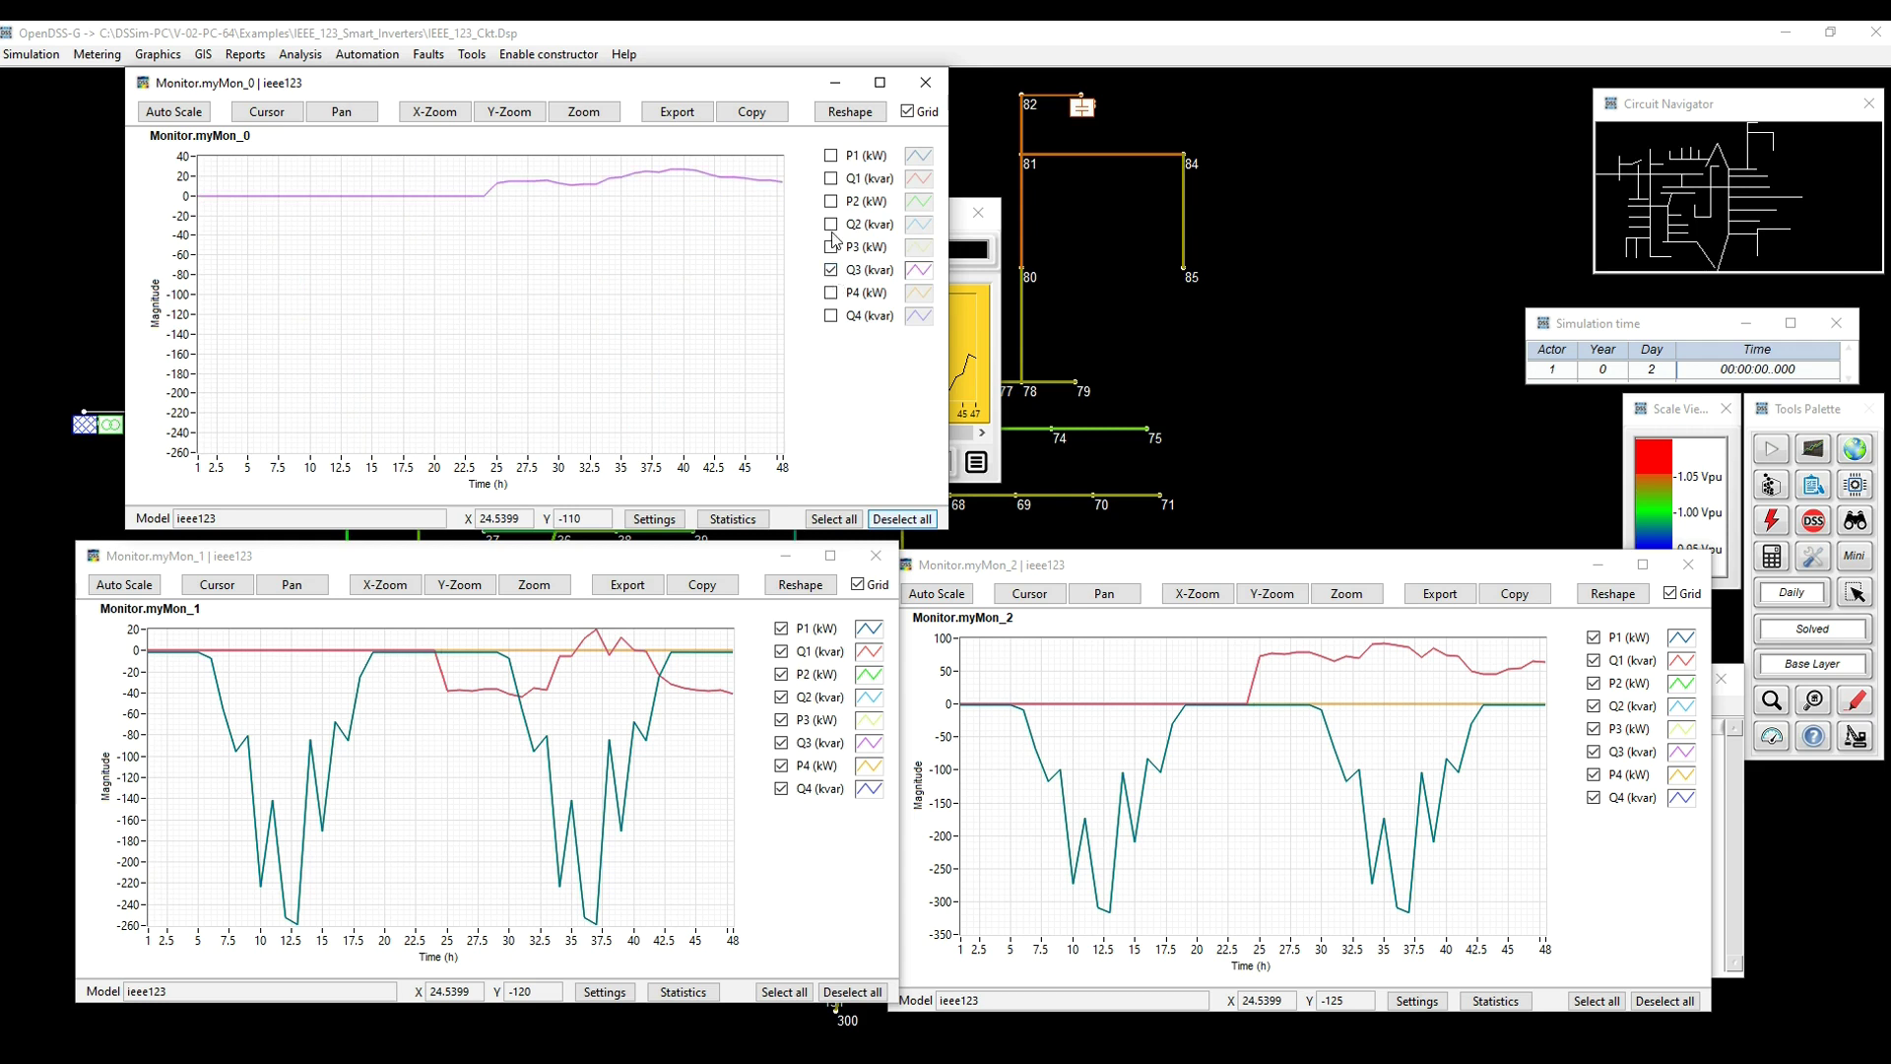
click(830, 224)
click(830, 178)
click(204, 112)
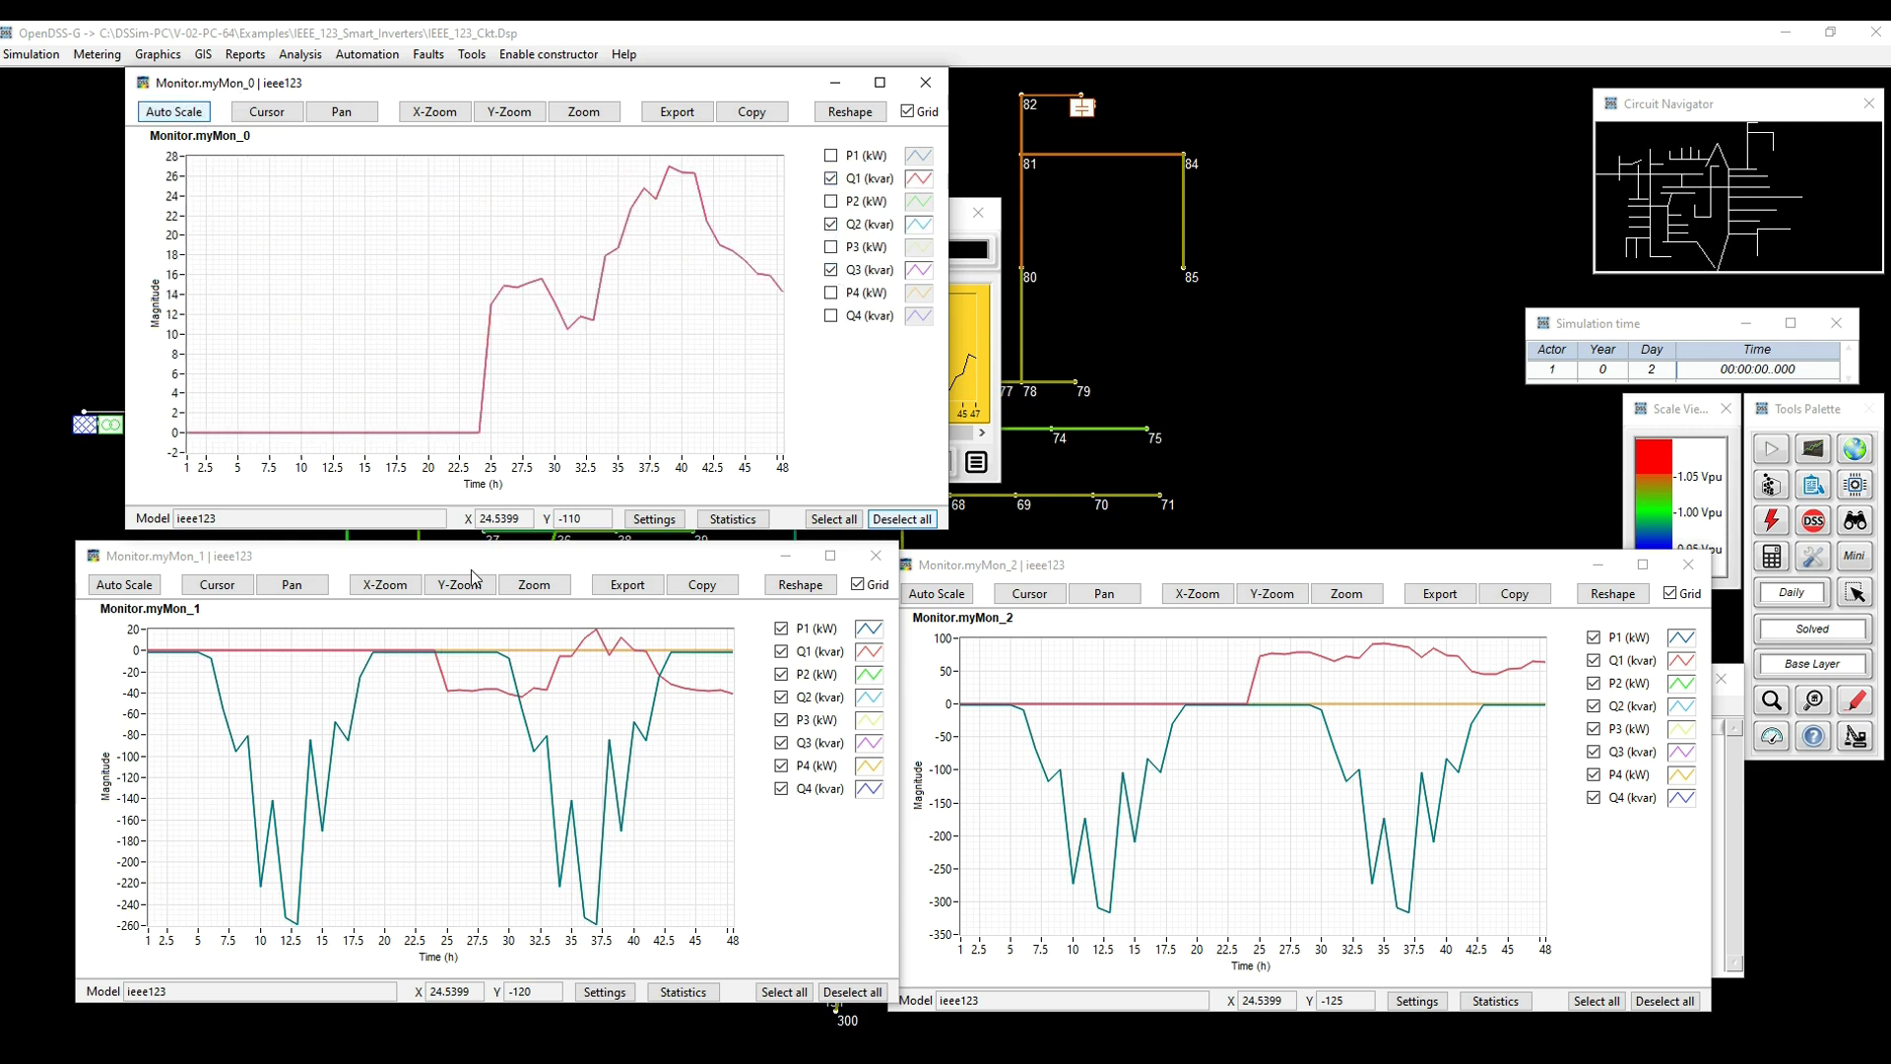
Show only Q1–Q3 reactive power on the myMon_1 plot, autoscaled
click(853, 991)
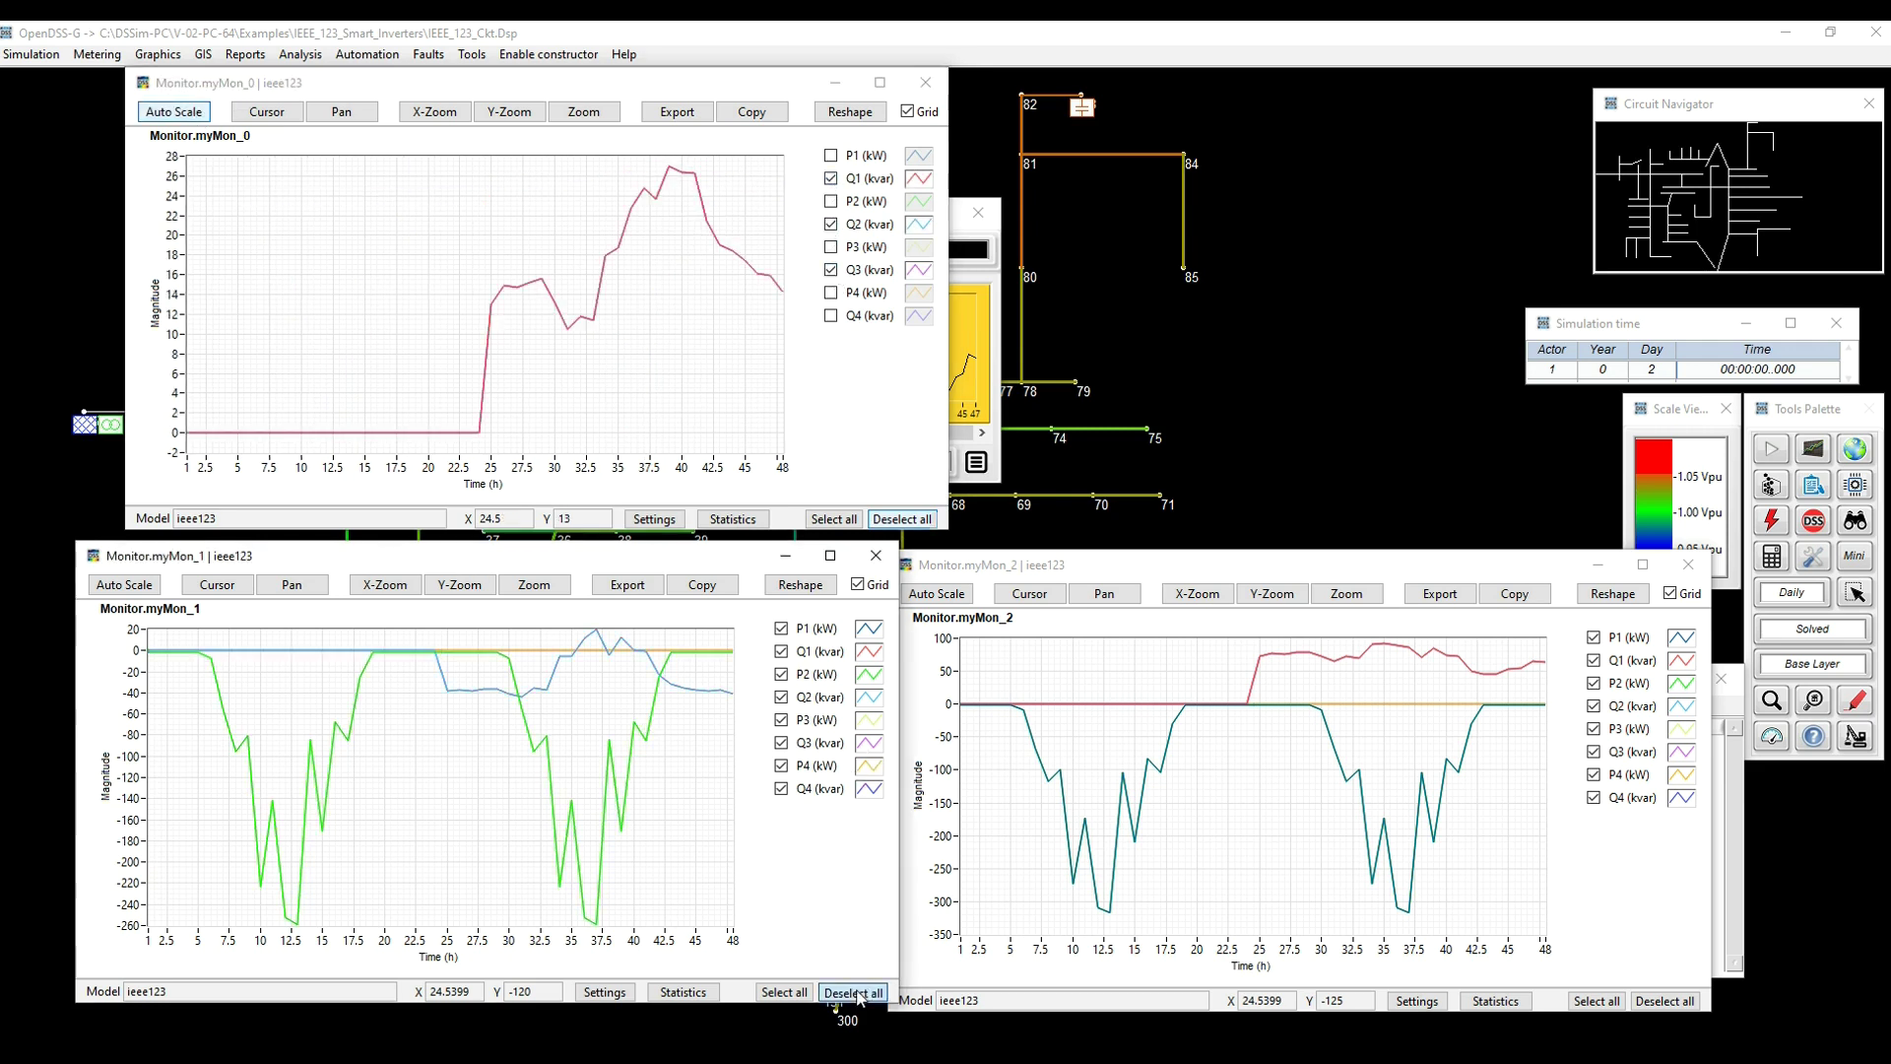
click(781, 742)
click(781, 696)
click(781, 651)
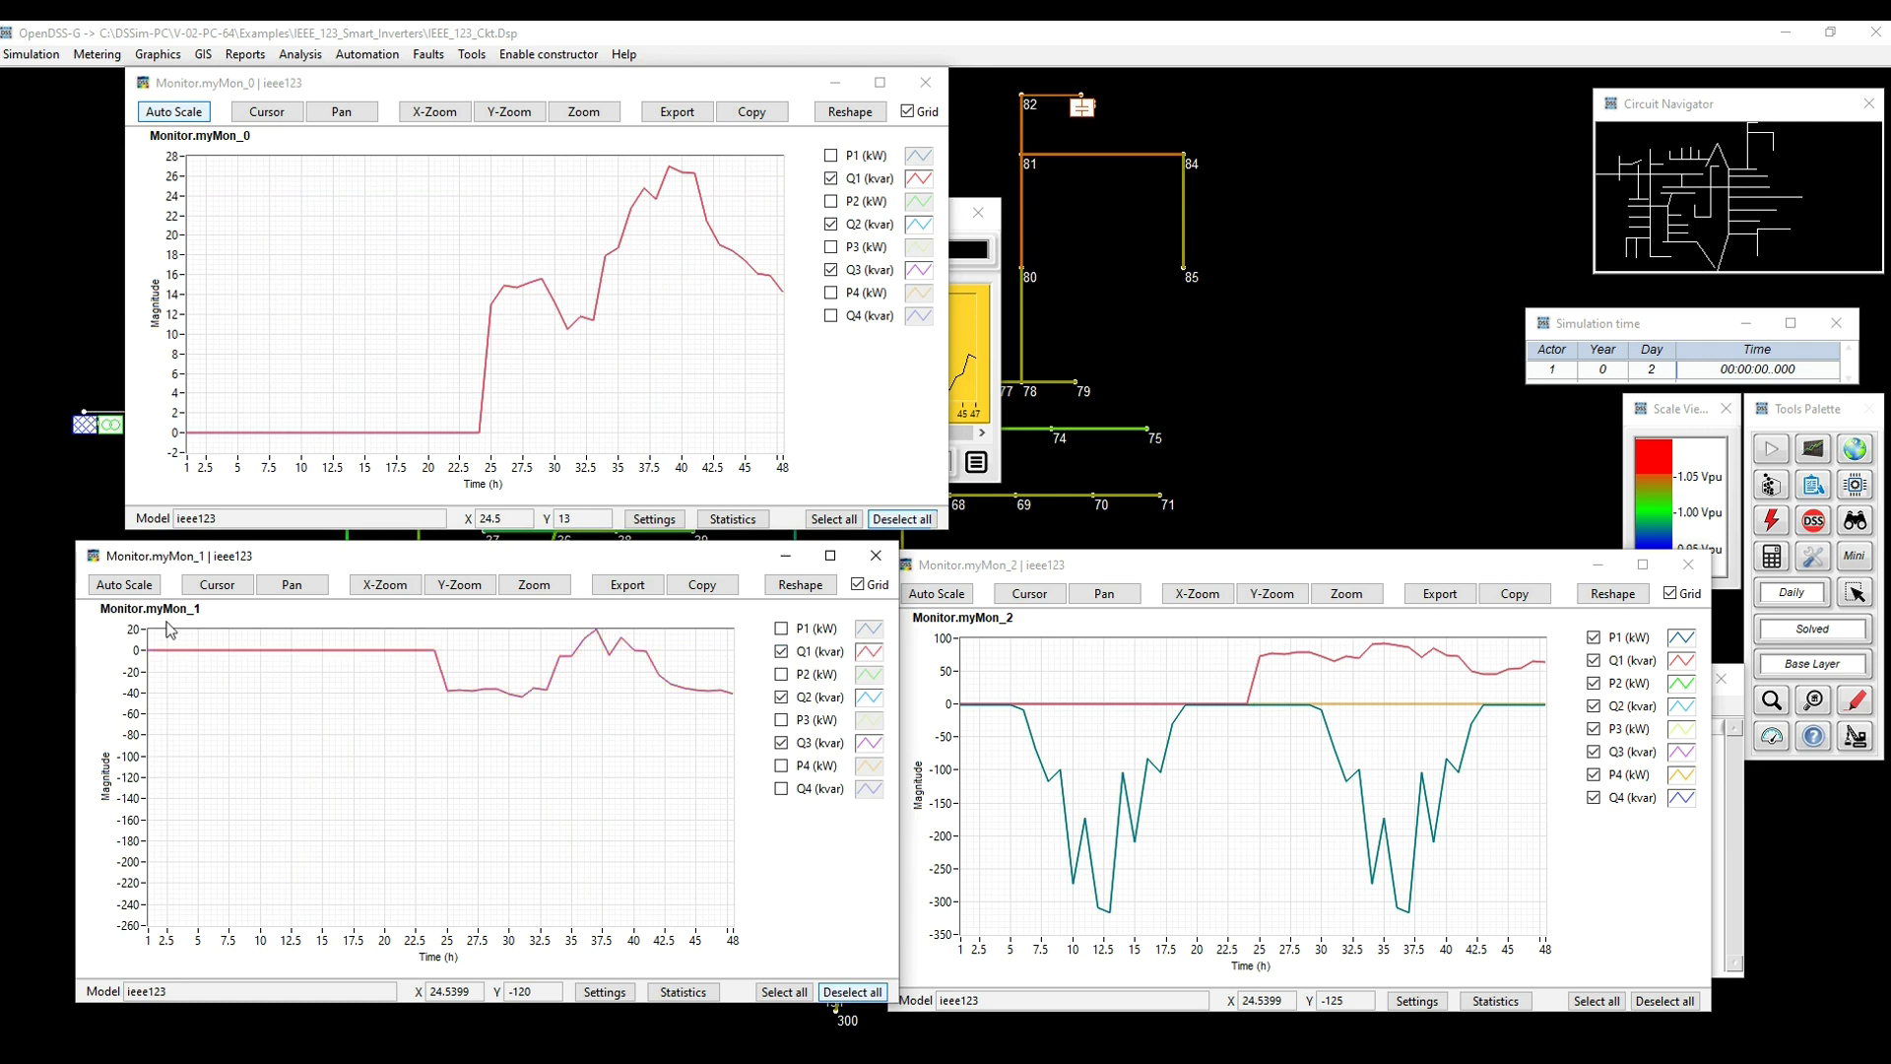
click(143, 586)
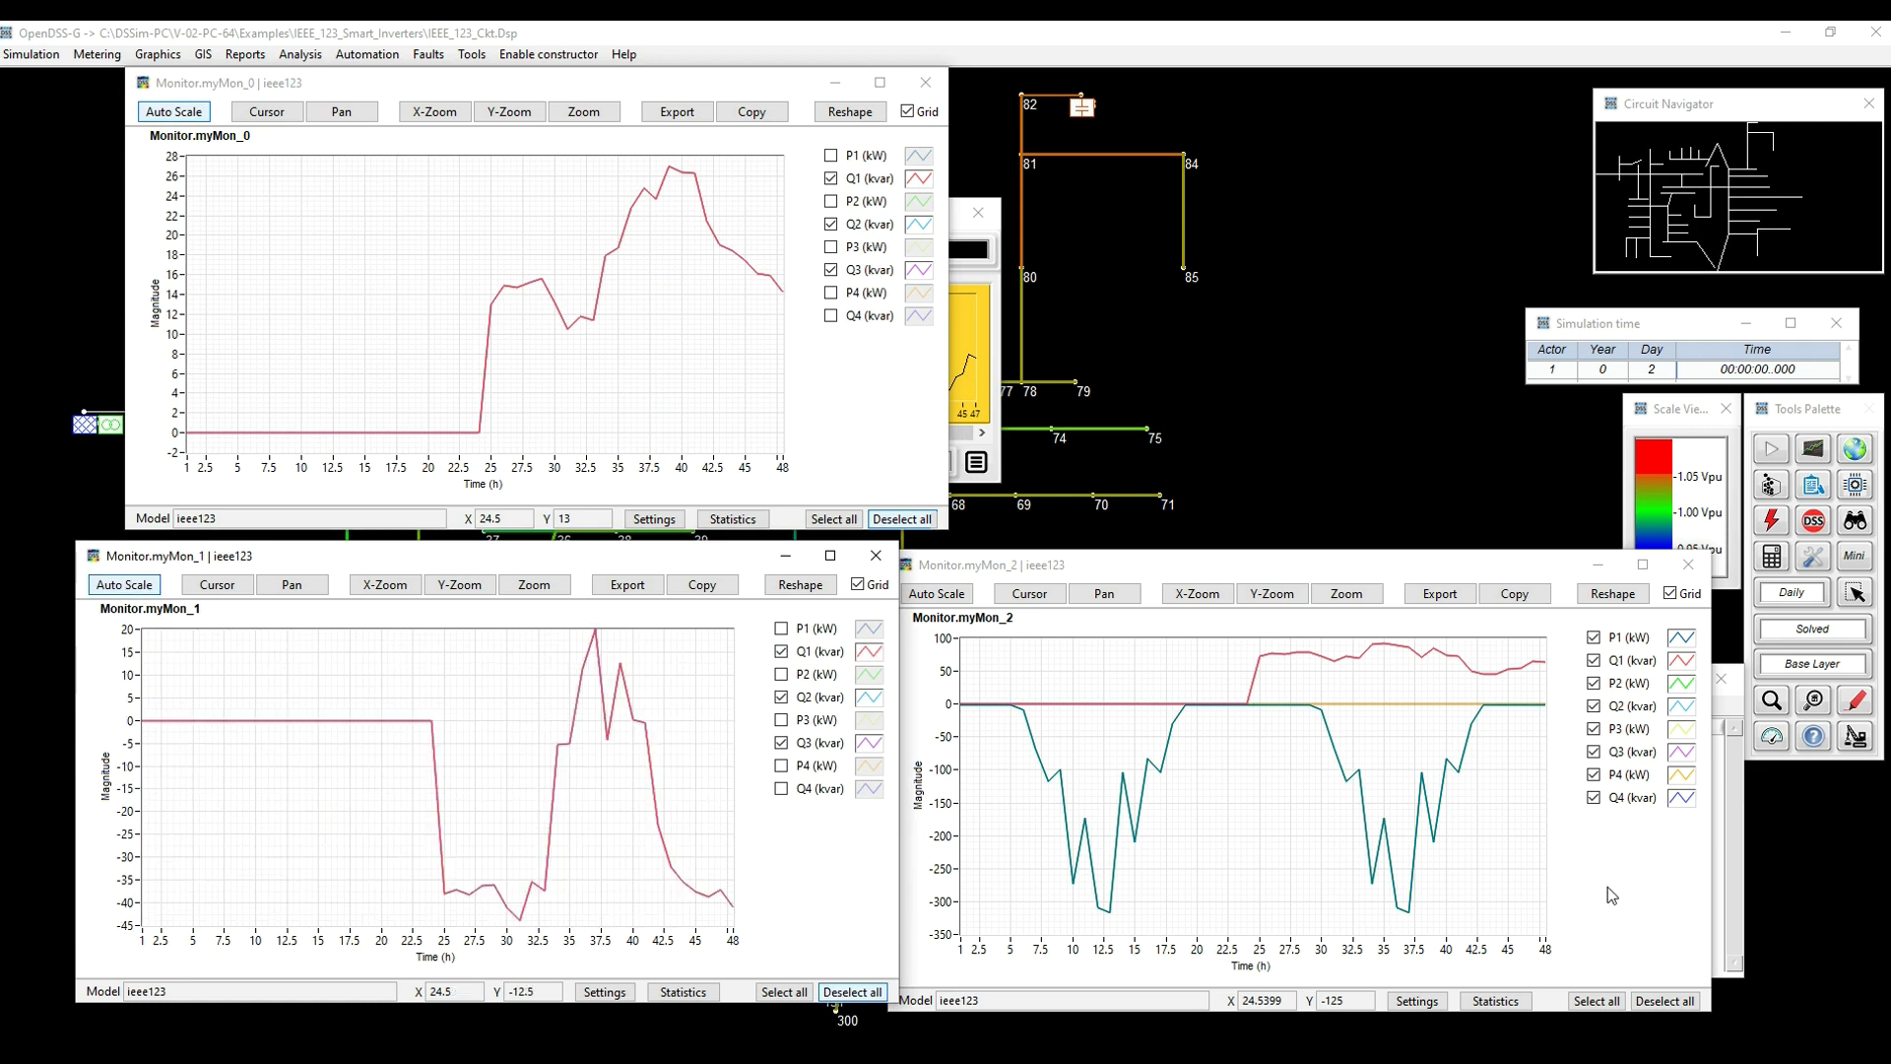
Show only Q1–Q3 reactive power on the myMon_2 plot, autoscaled, and move it up and right
click(1664, 1000)
click(1593, 751)
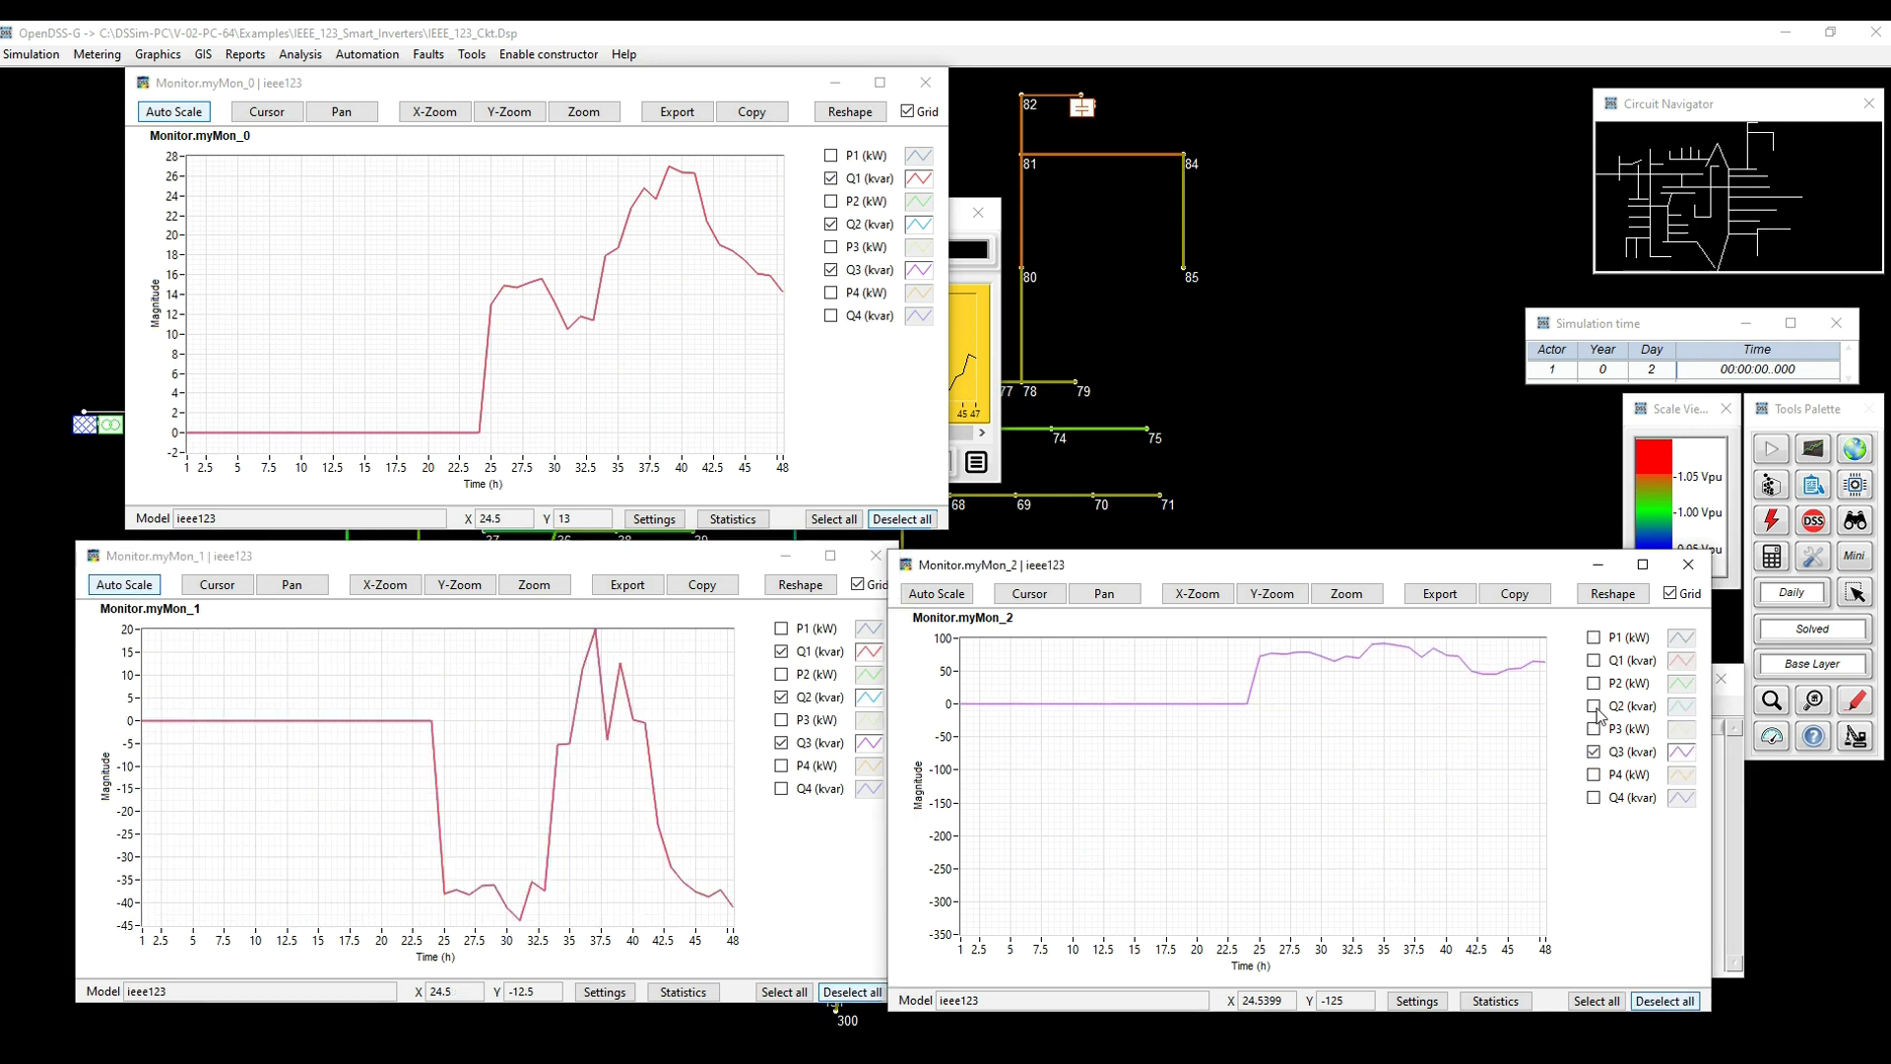
click(1594, 706)
click(1593, 660)
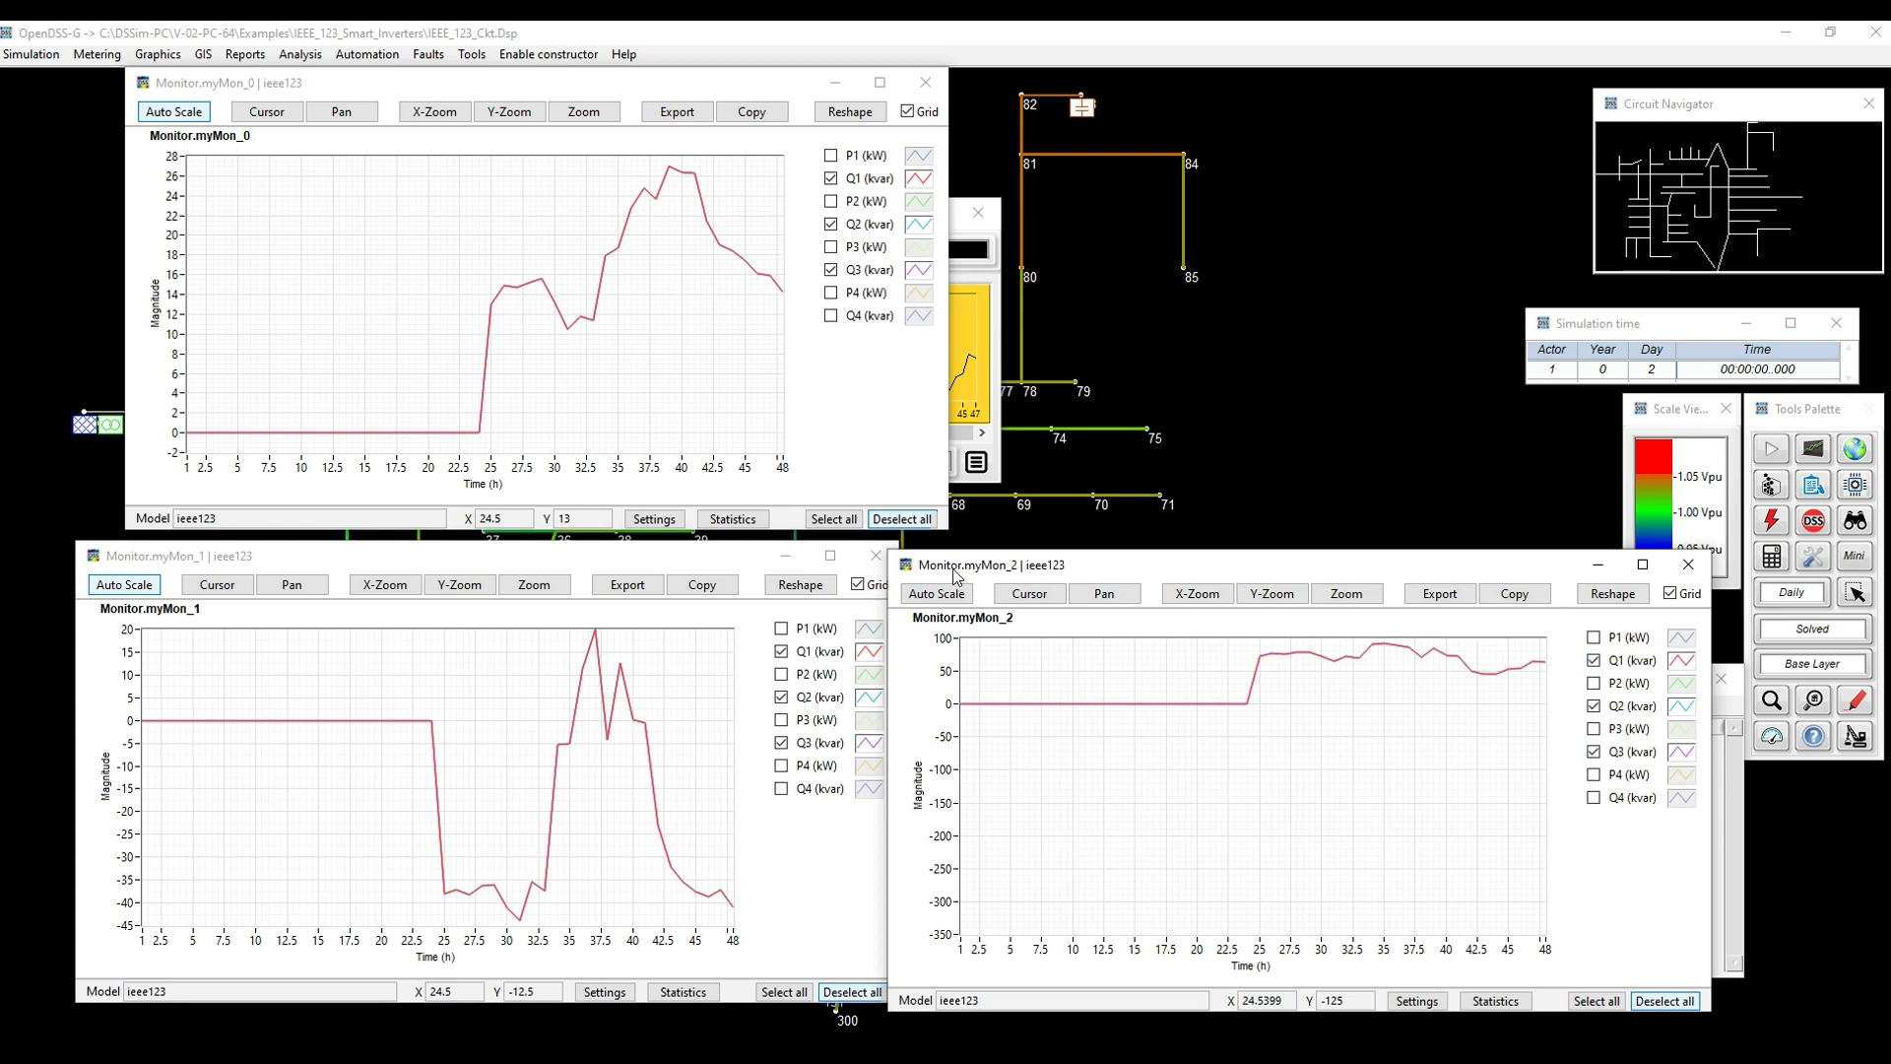
click(941, 594)
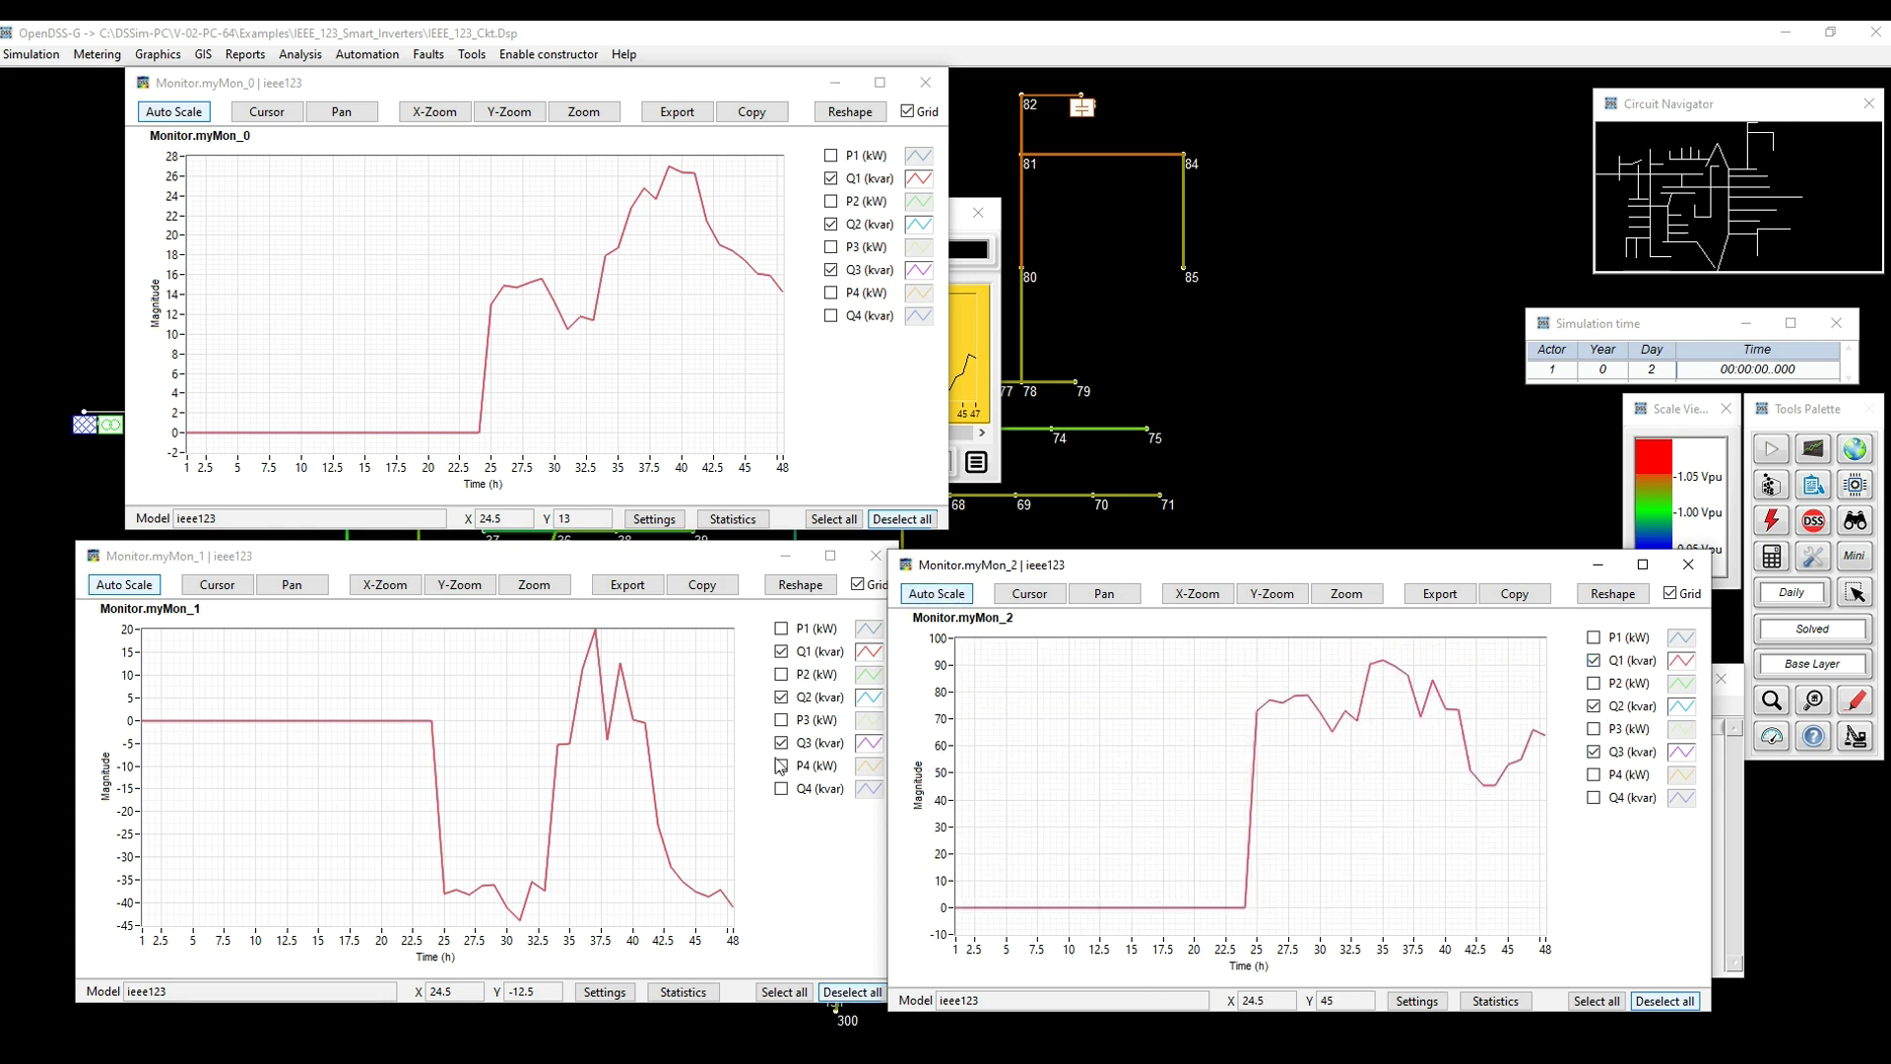
drag(1172, 569, 1228, 521)
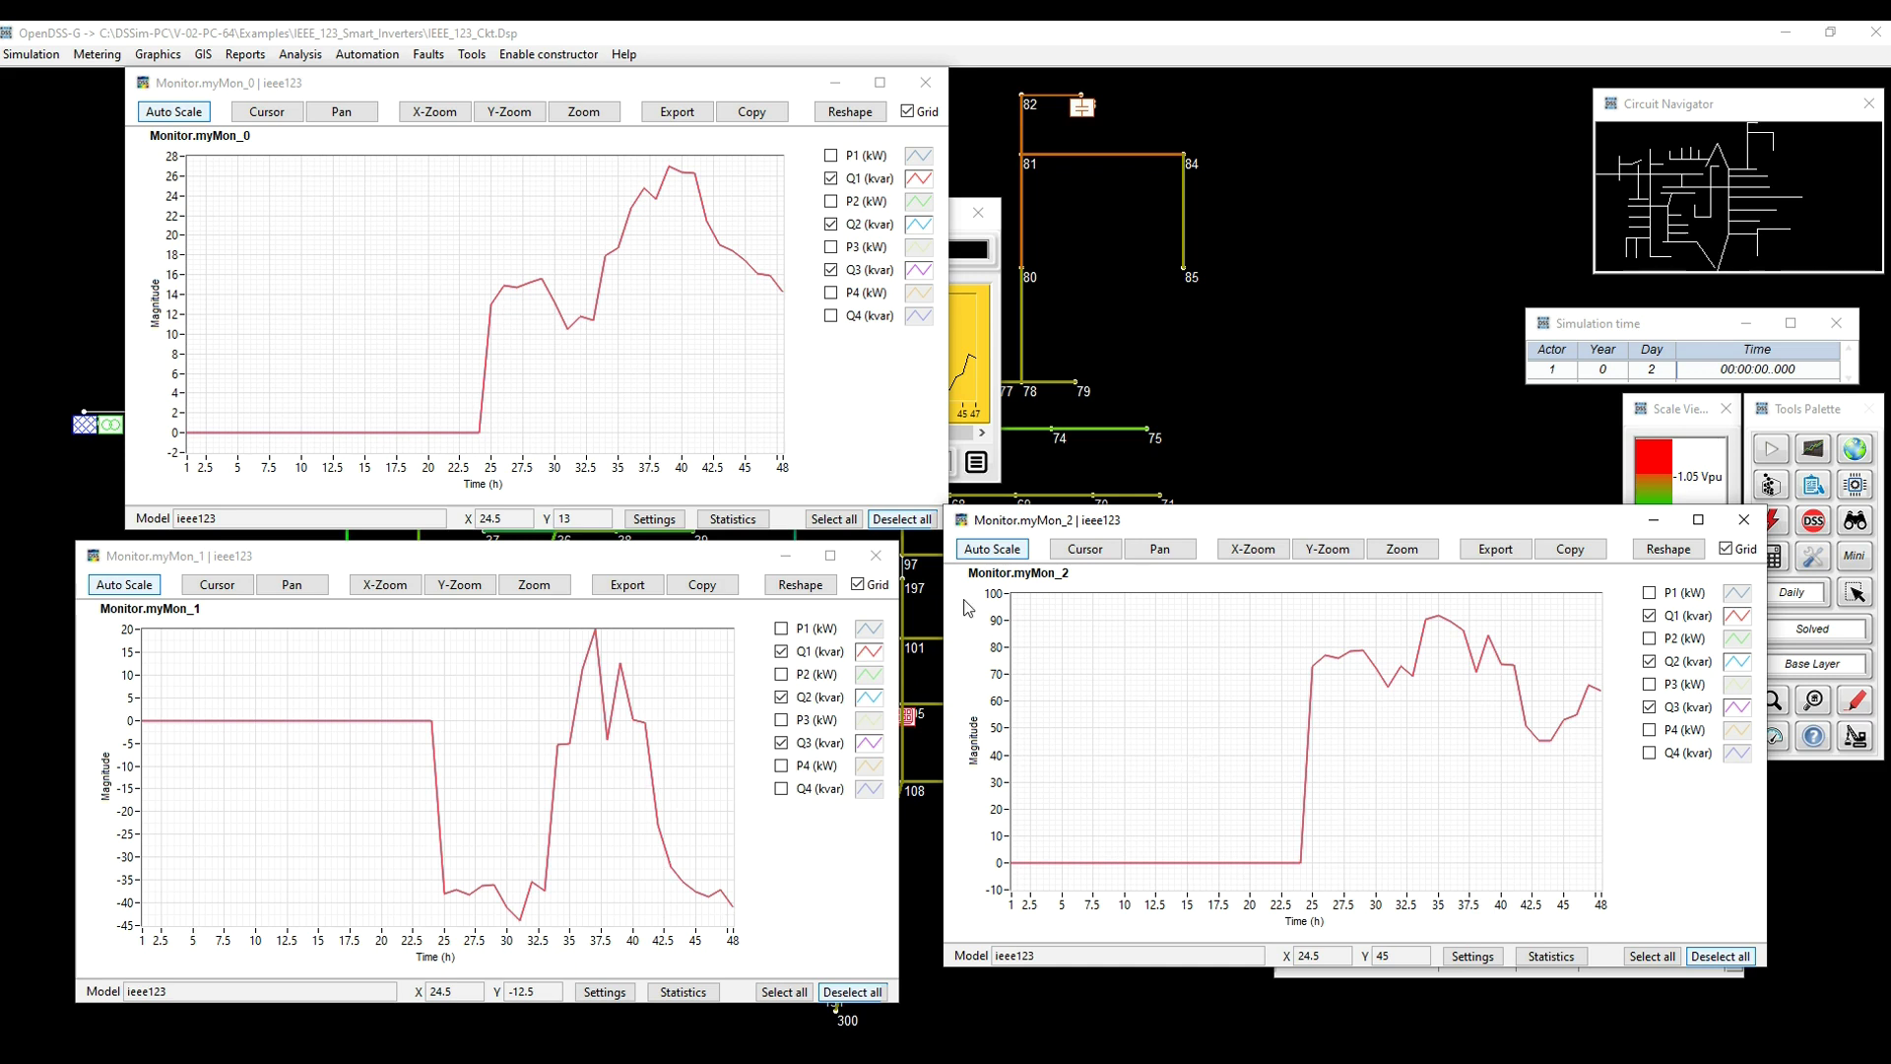
Close the myMon_1, myMon_2 and large myMon_0 plot windows
click(872, 557)
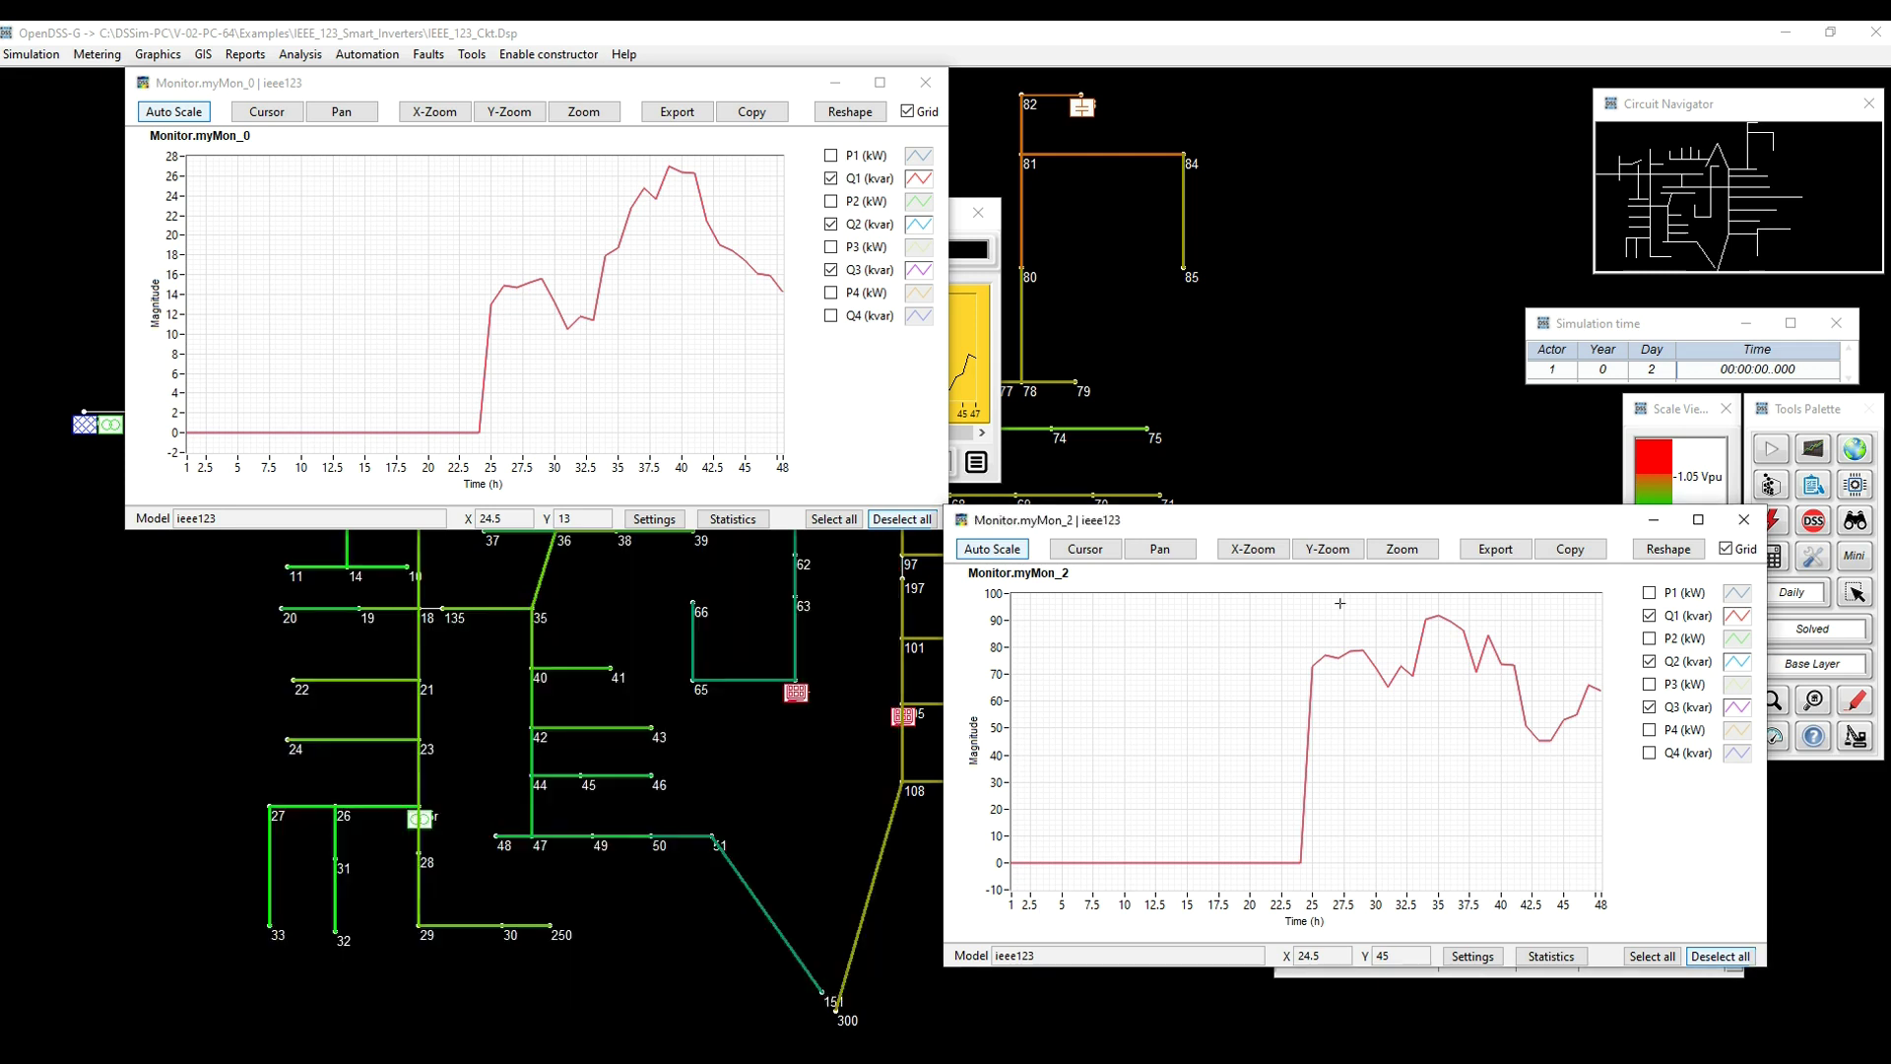
click(1744, 519)
click(925, 85)
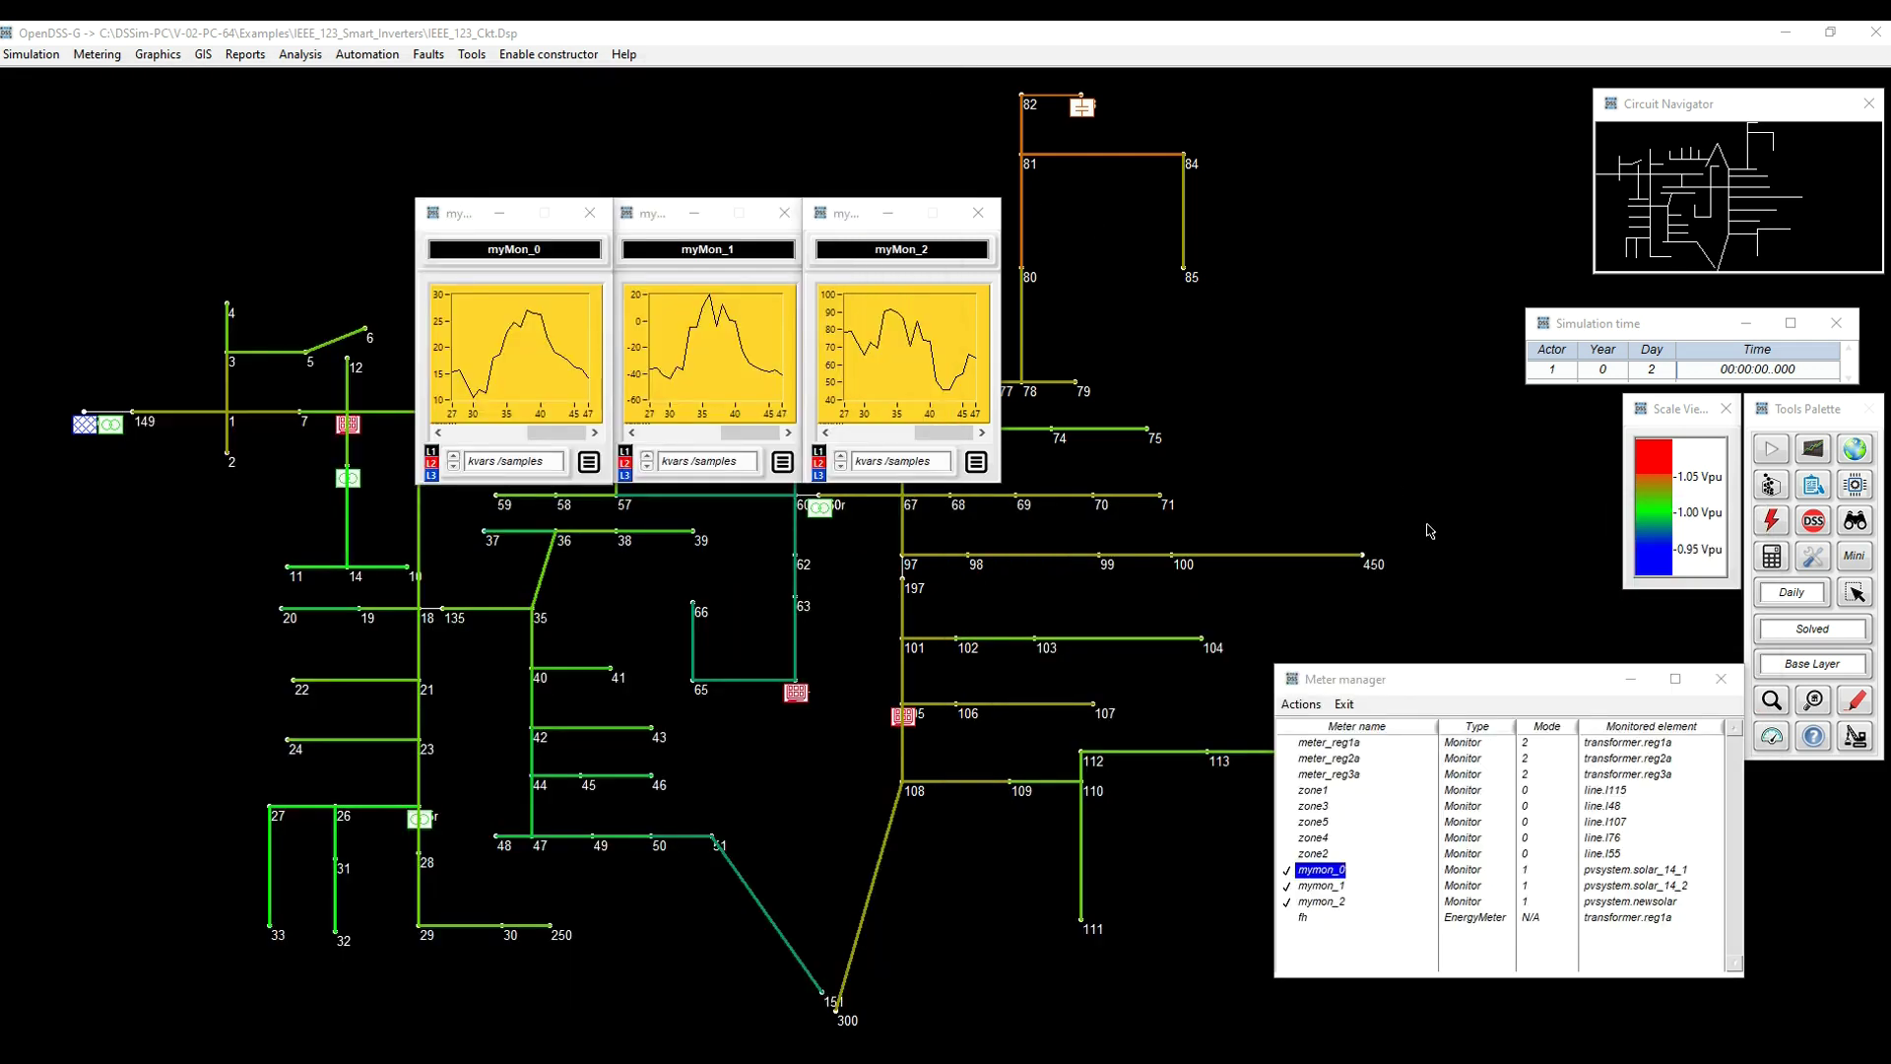
Plot the feeder voltage profile, review it, then close its 3-D and 2-D views
click(1812, 449)
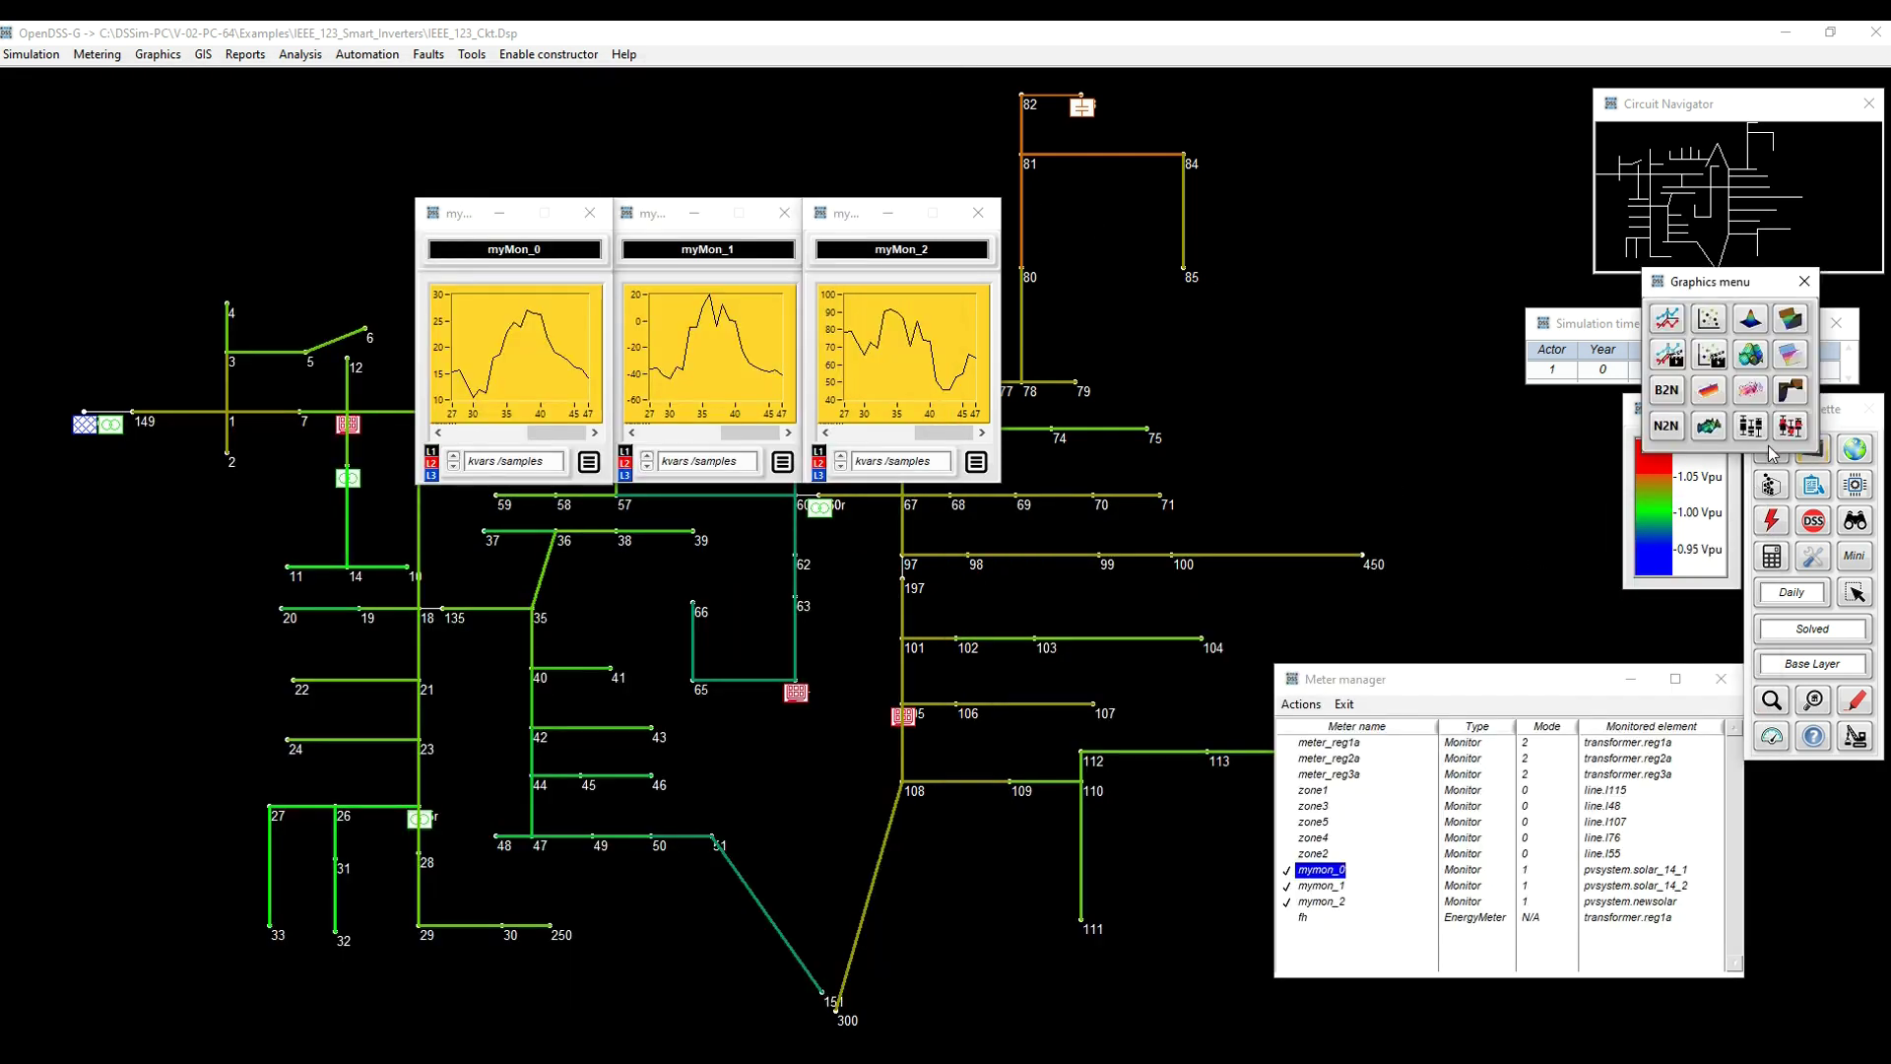
click(1667, 318)
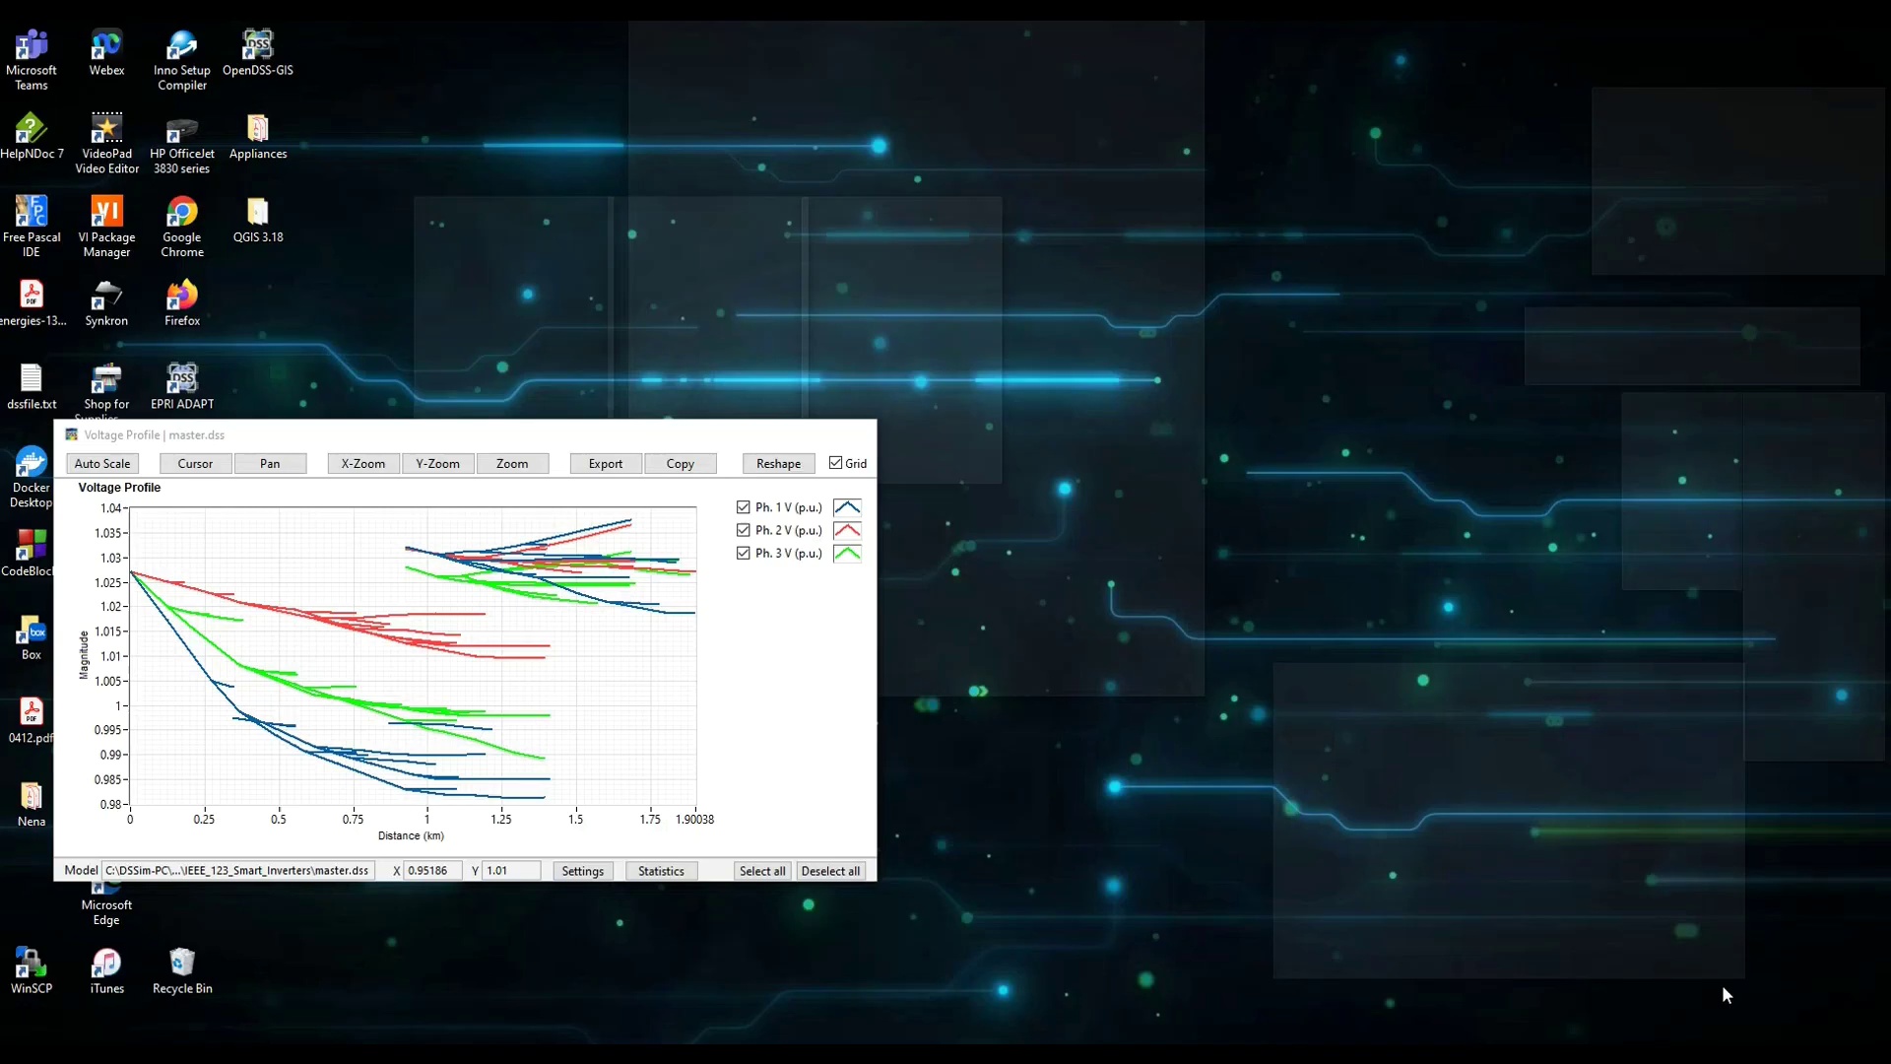
click(1725, 995)
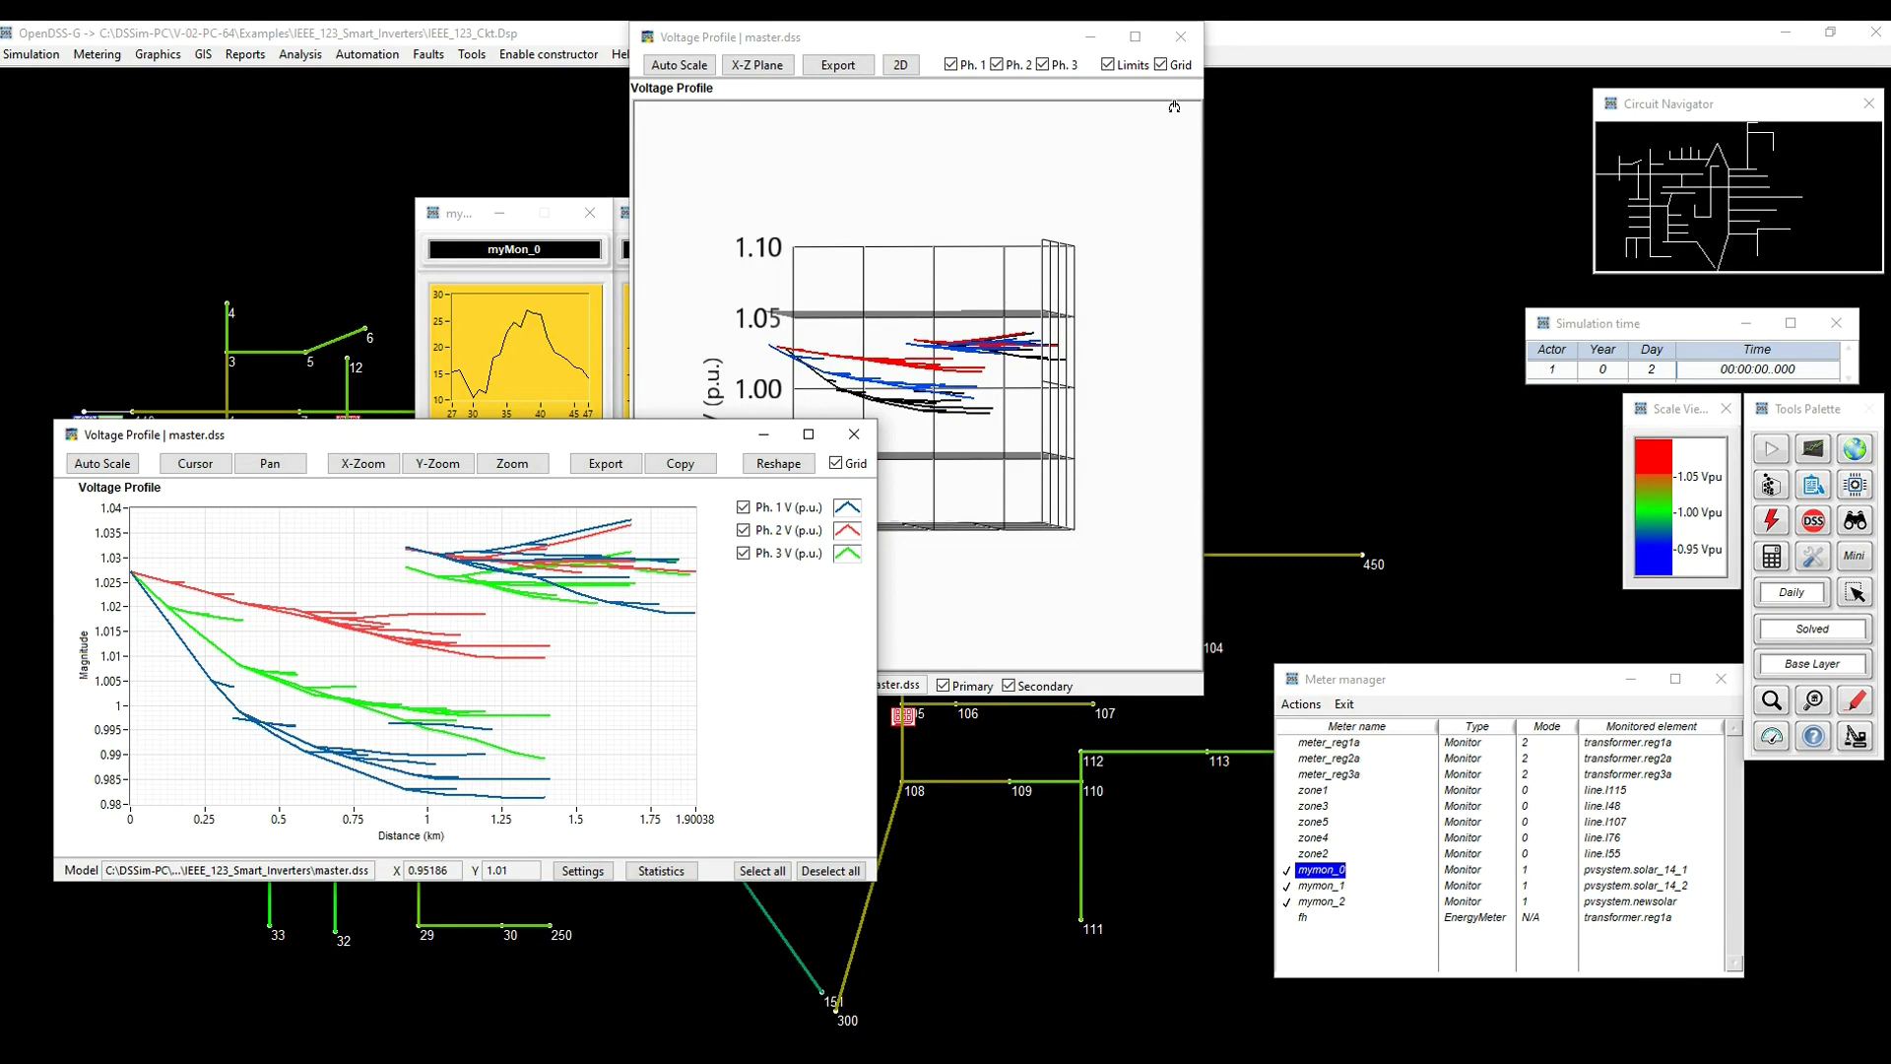
click(1180, 36)
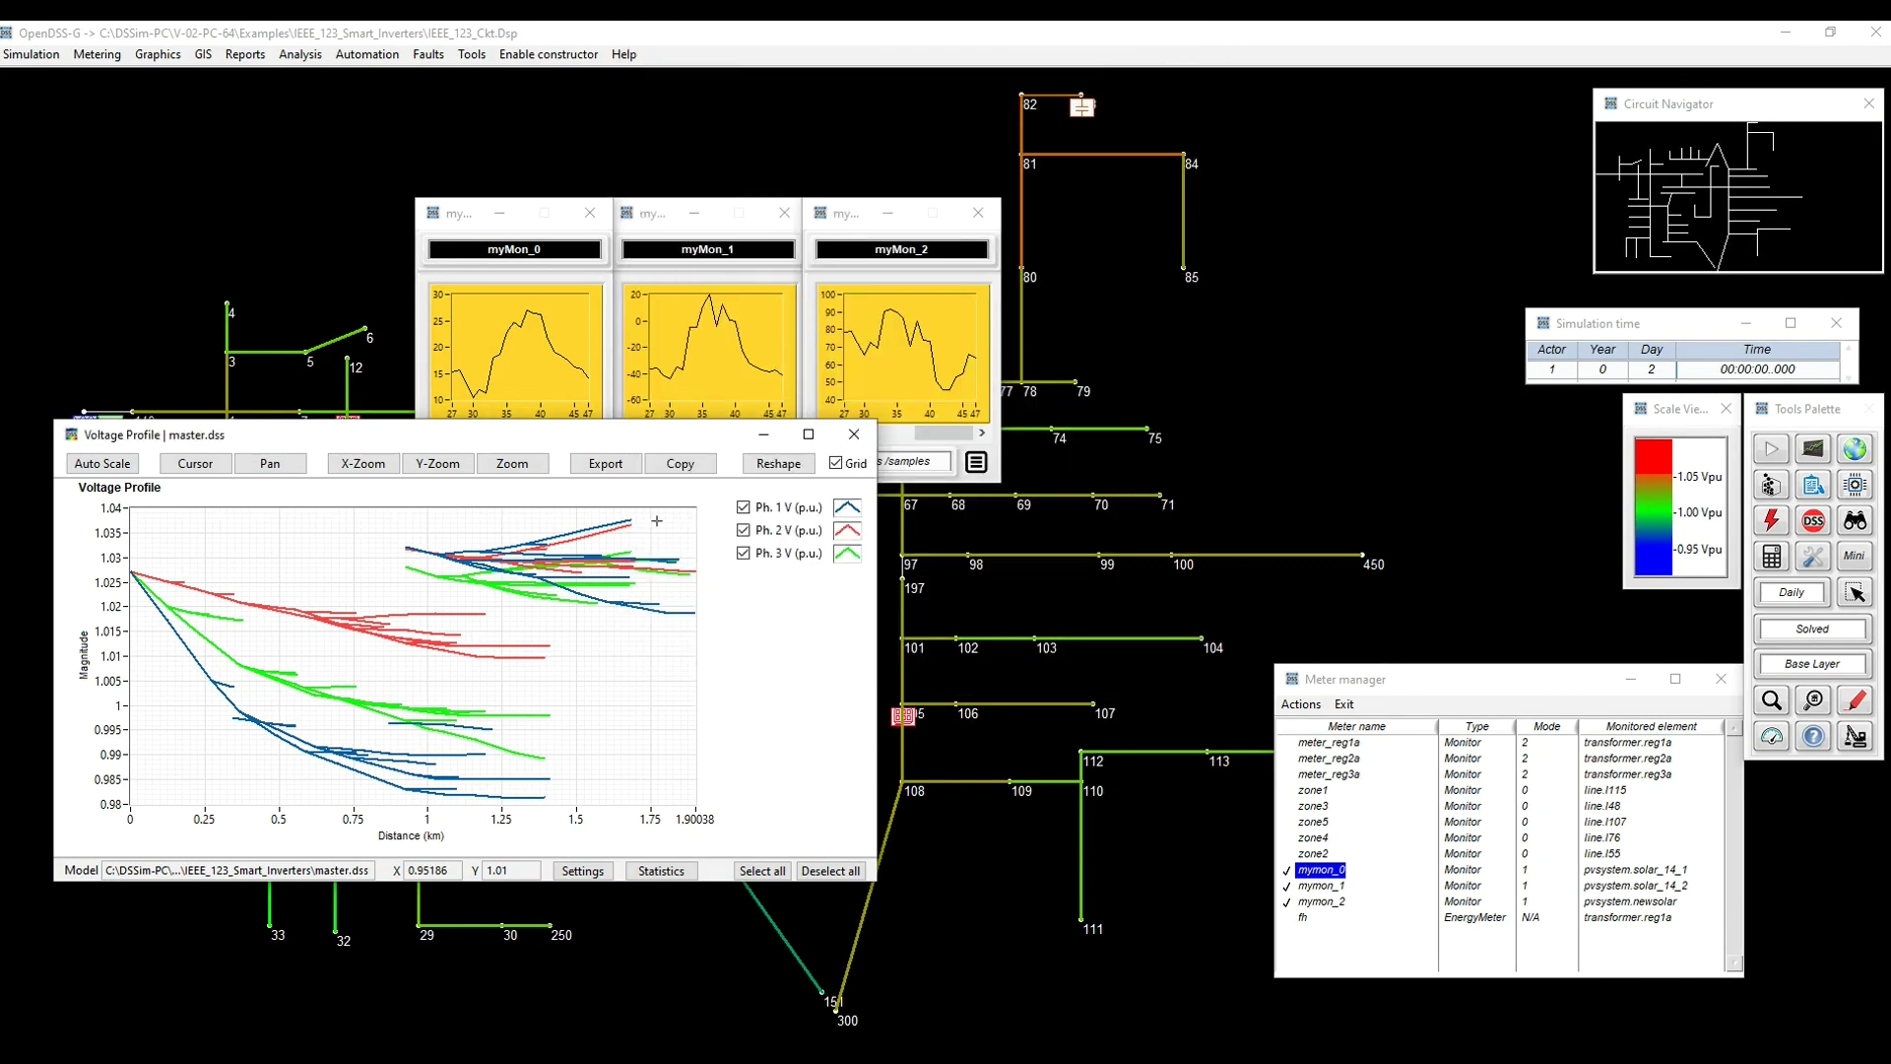
click(855, 438)
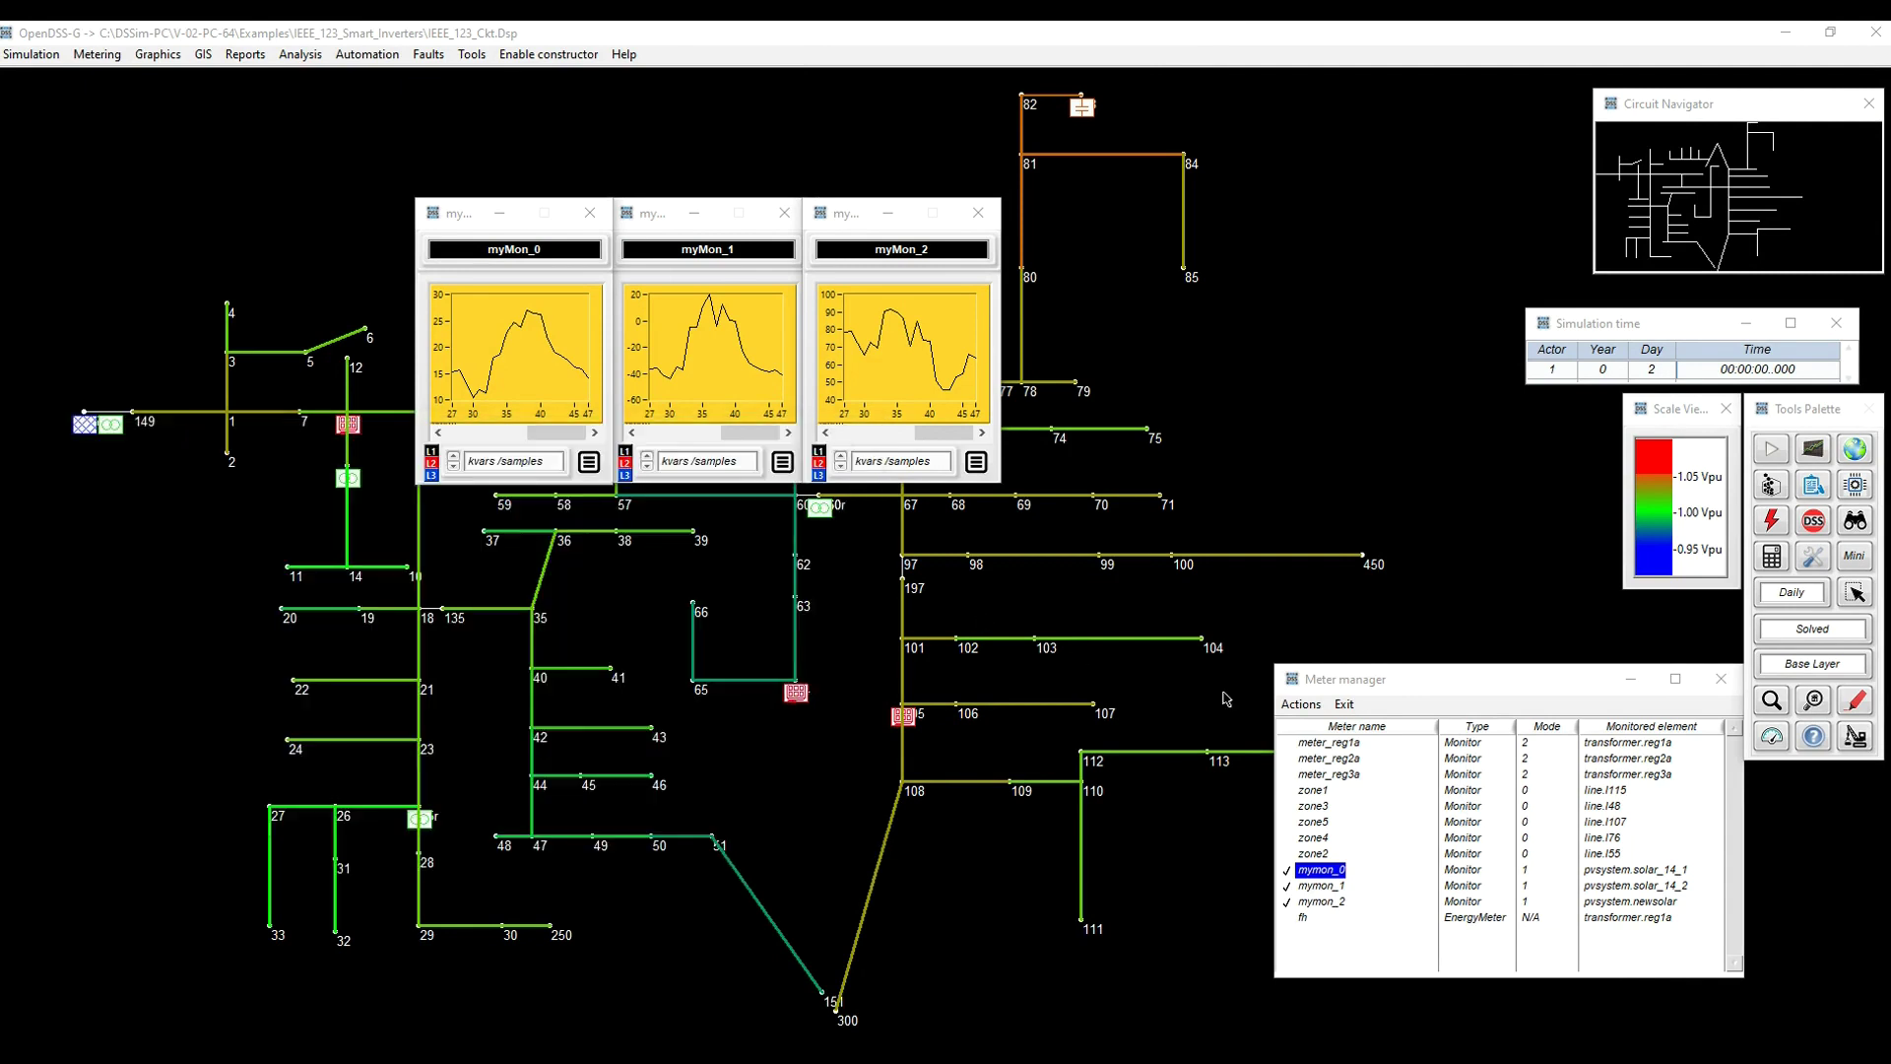
Close the small myMon_2, myMon_1 and myMon_0 charts
click(978, 212)
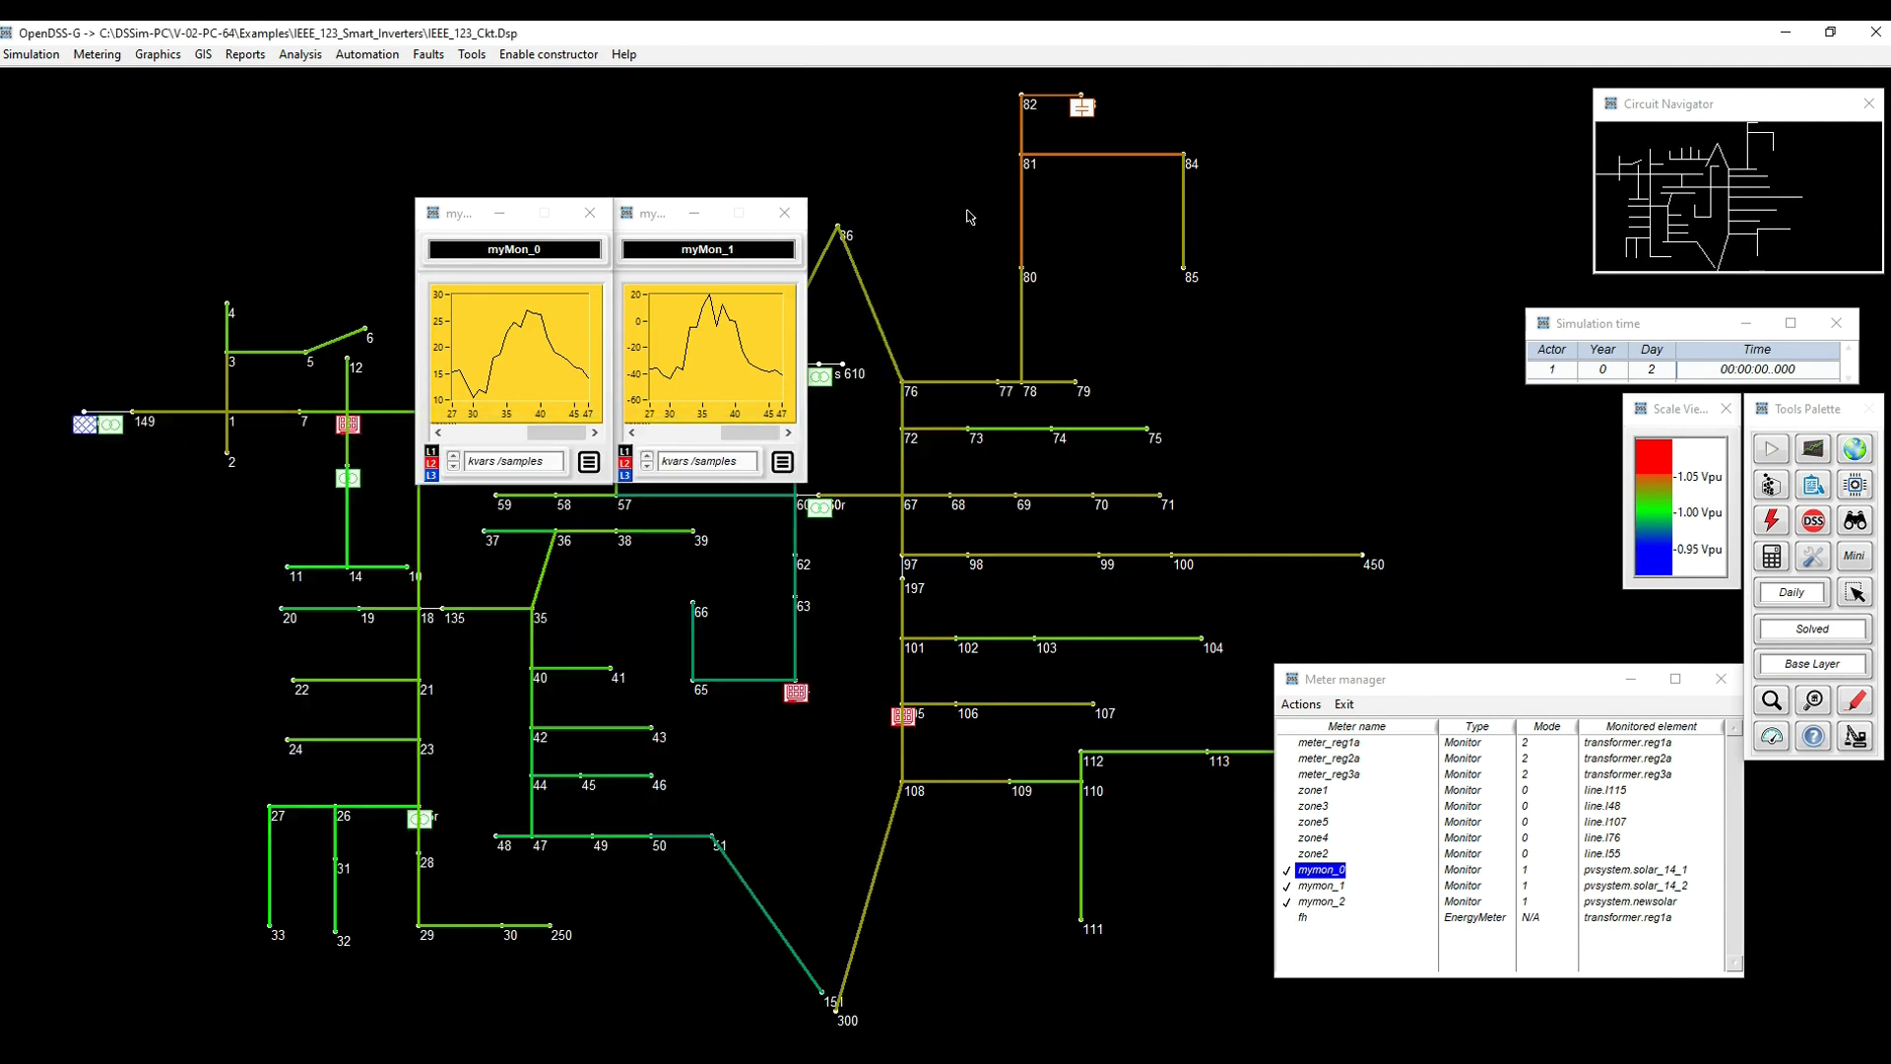
click(784, 212)
click(591, 218)
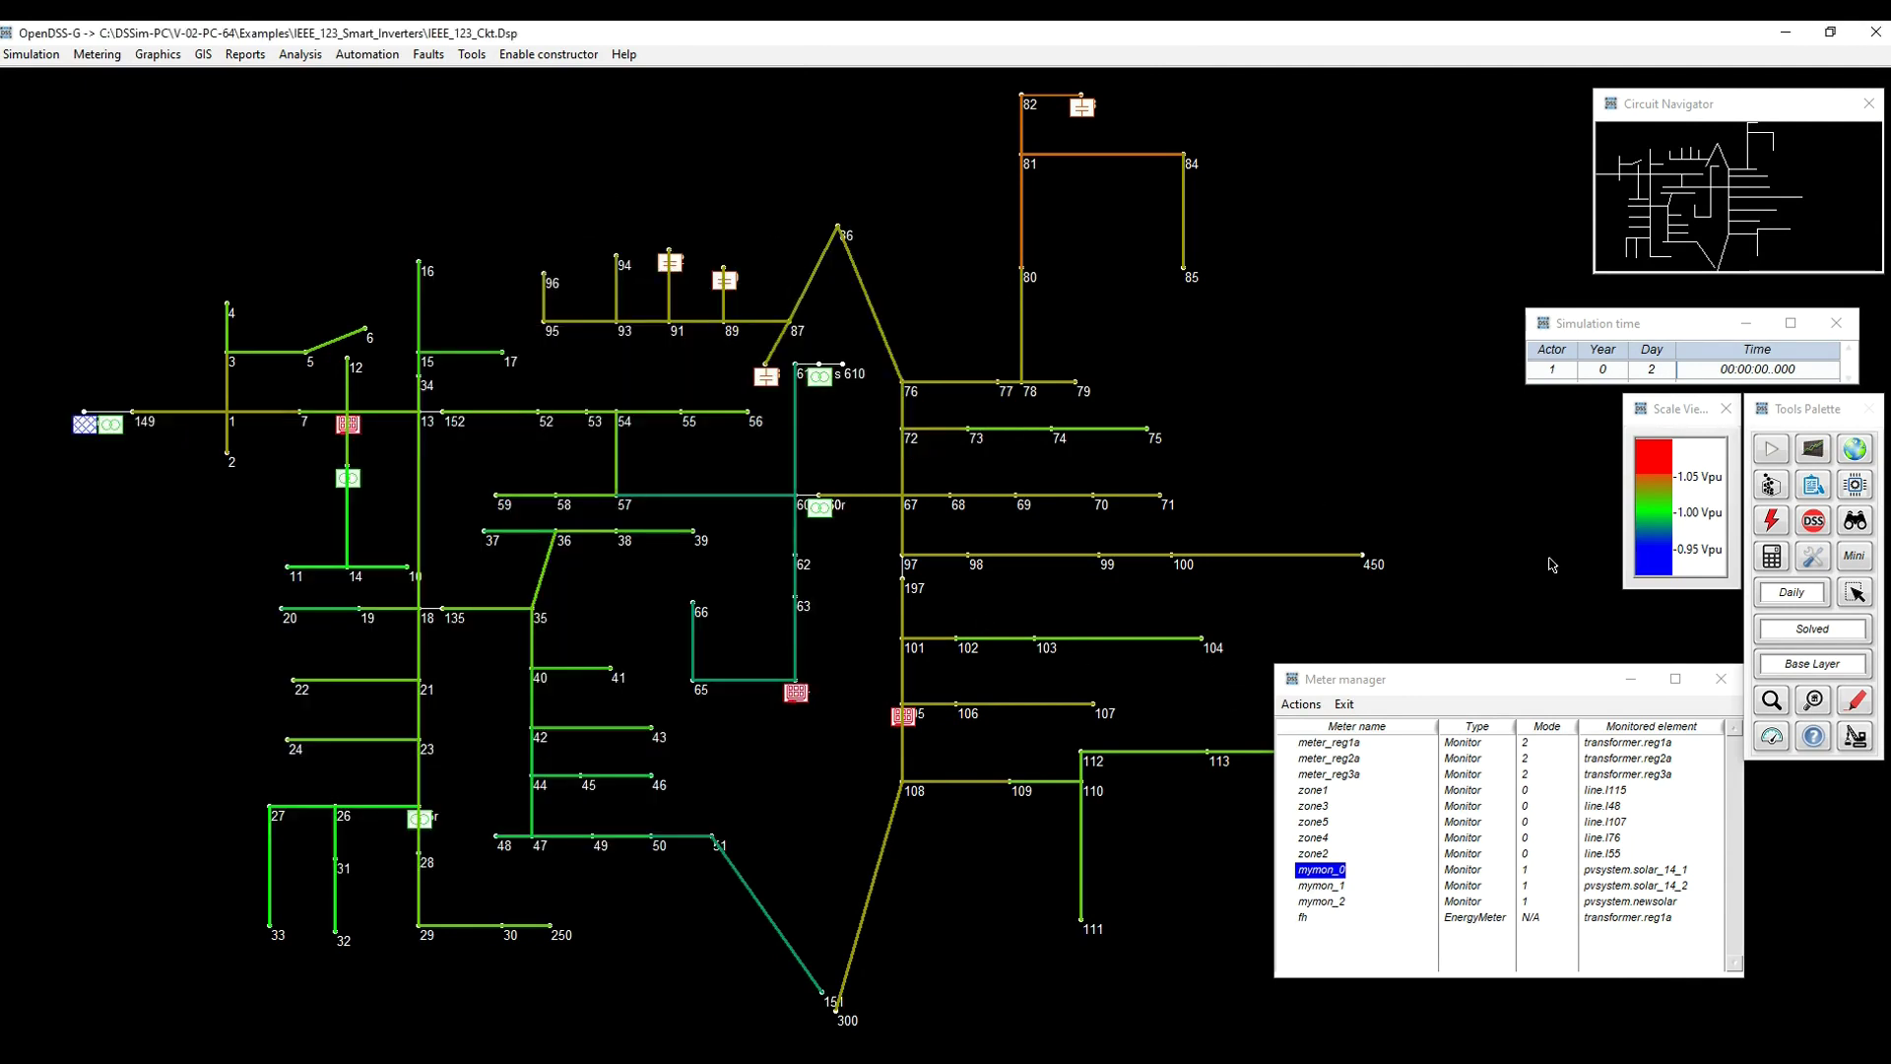
In constructor mode, change invctrl_0's volt-var curve from vvc_curve1 to smartinv6 and apply
click(1855, 736)
click(1771, 592)
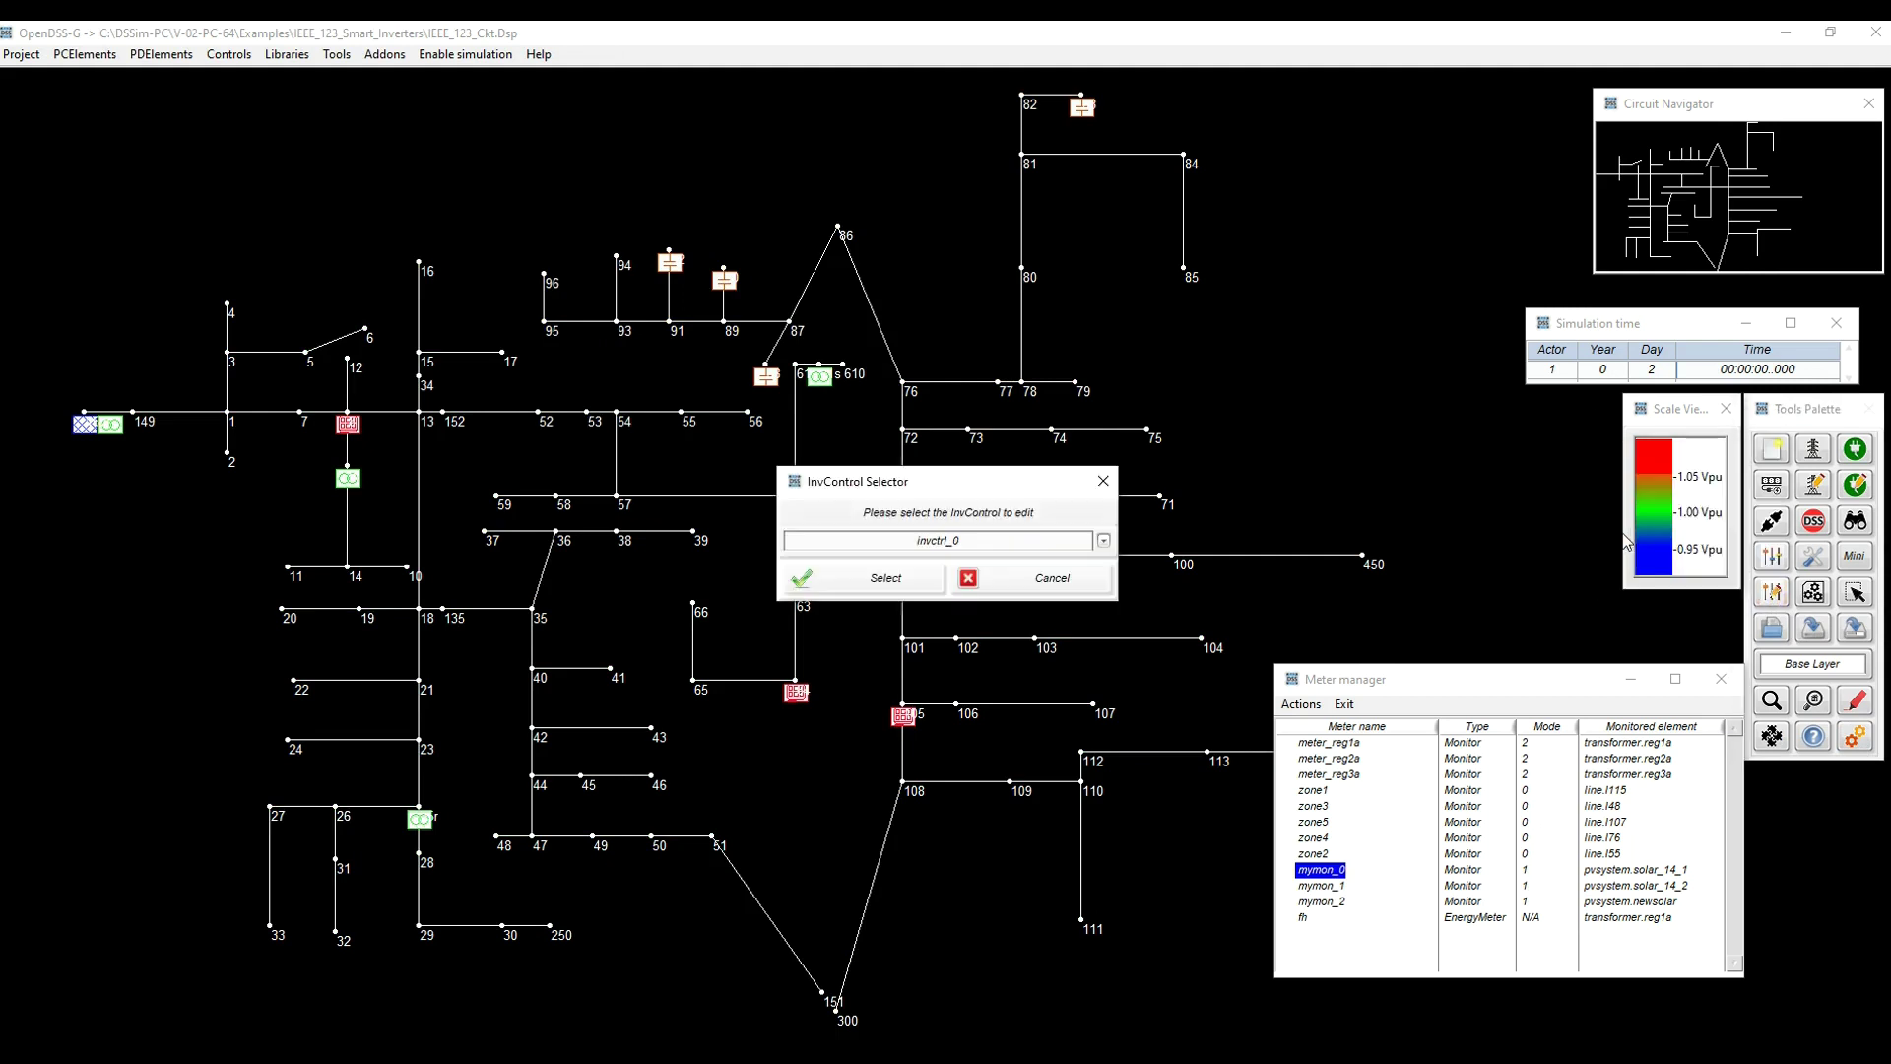
click(867, 581)
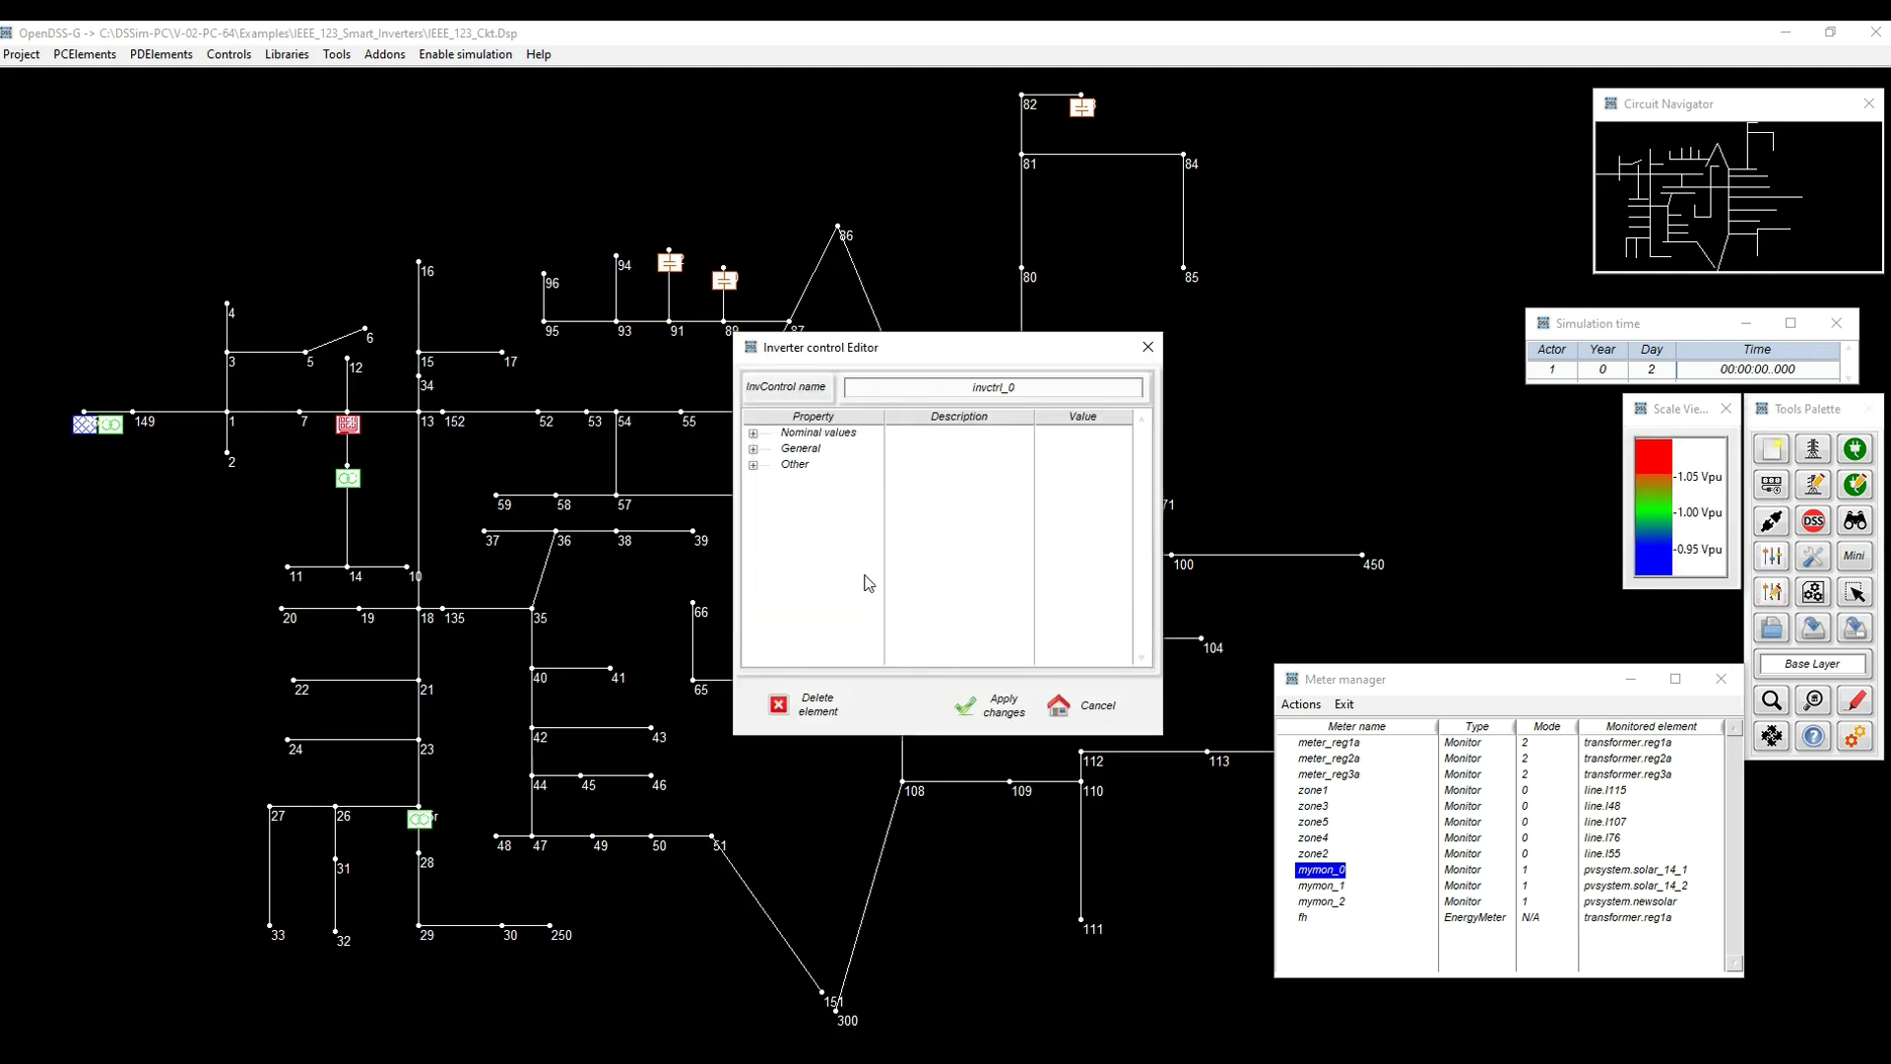
click(754, 434)
scroll(808, 607, down, 8)
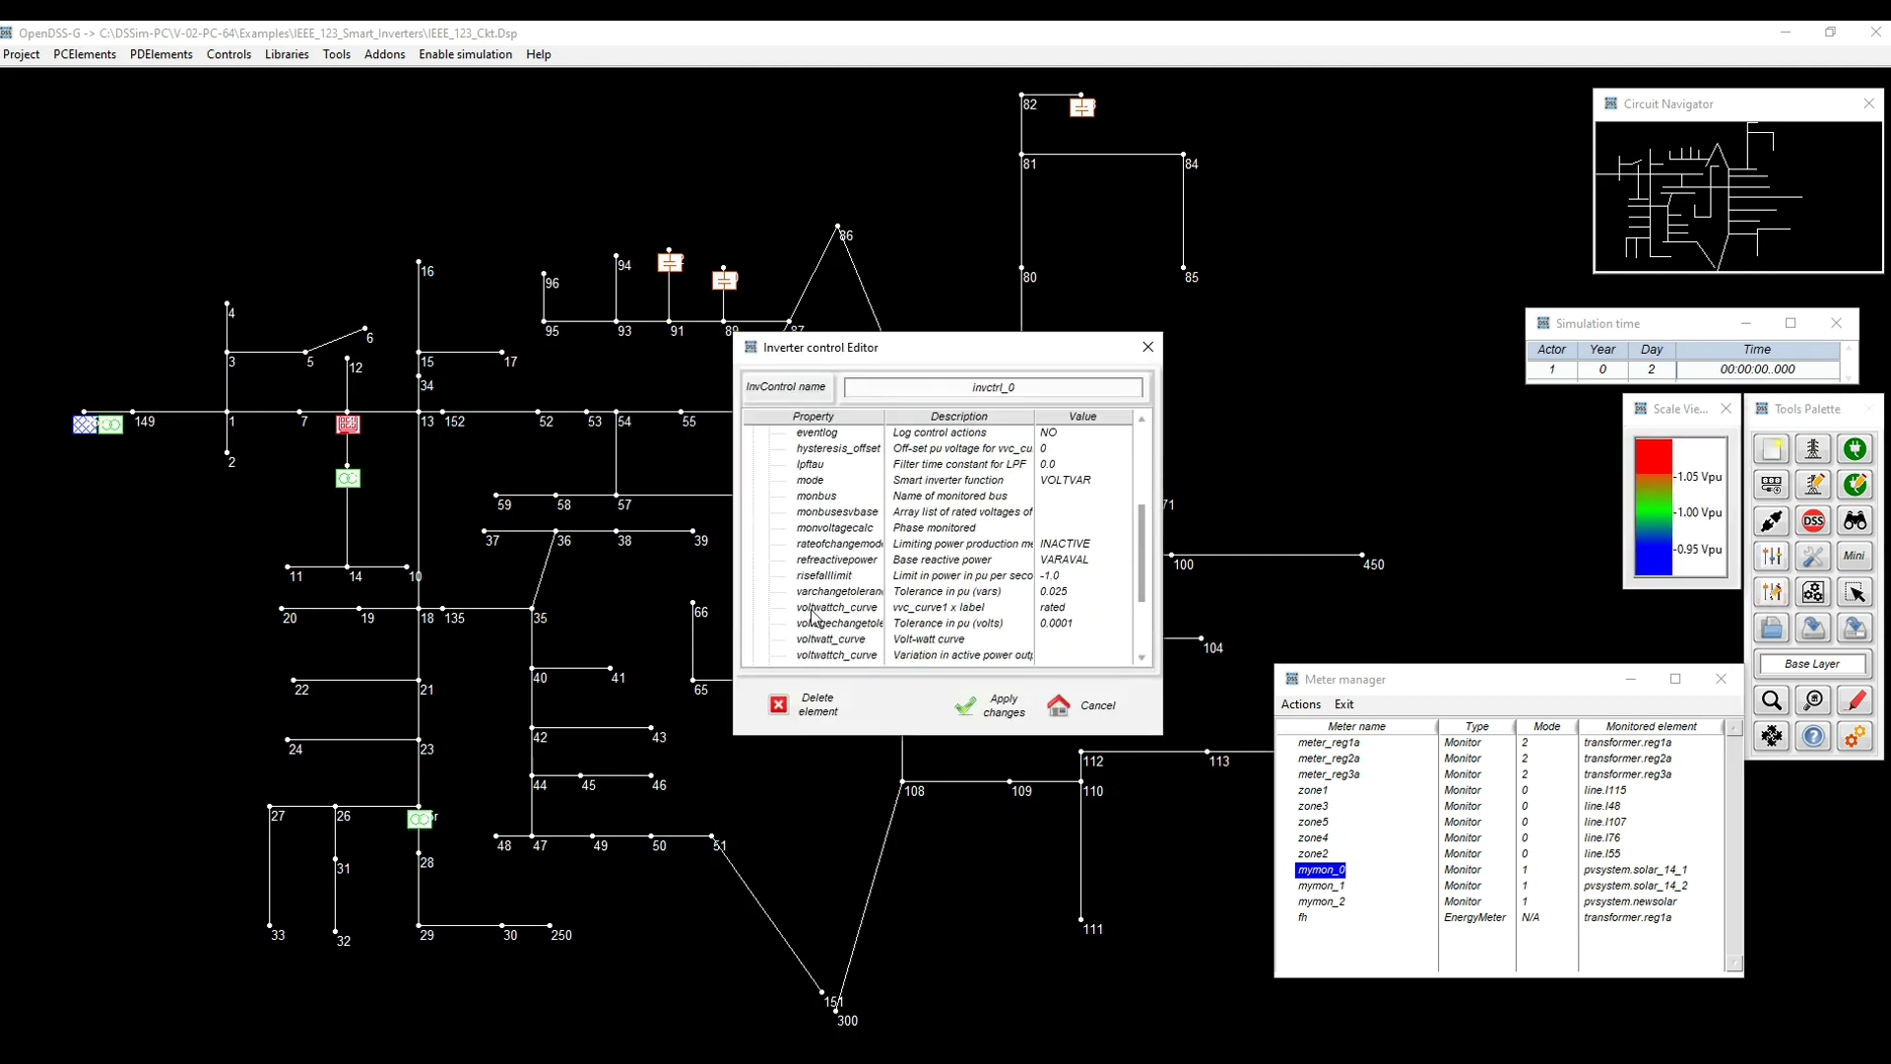
click(811, 593)
double_click(844, 595)
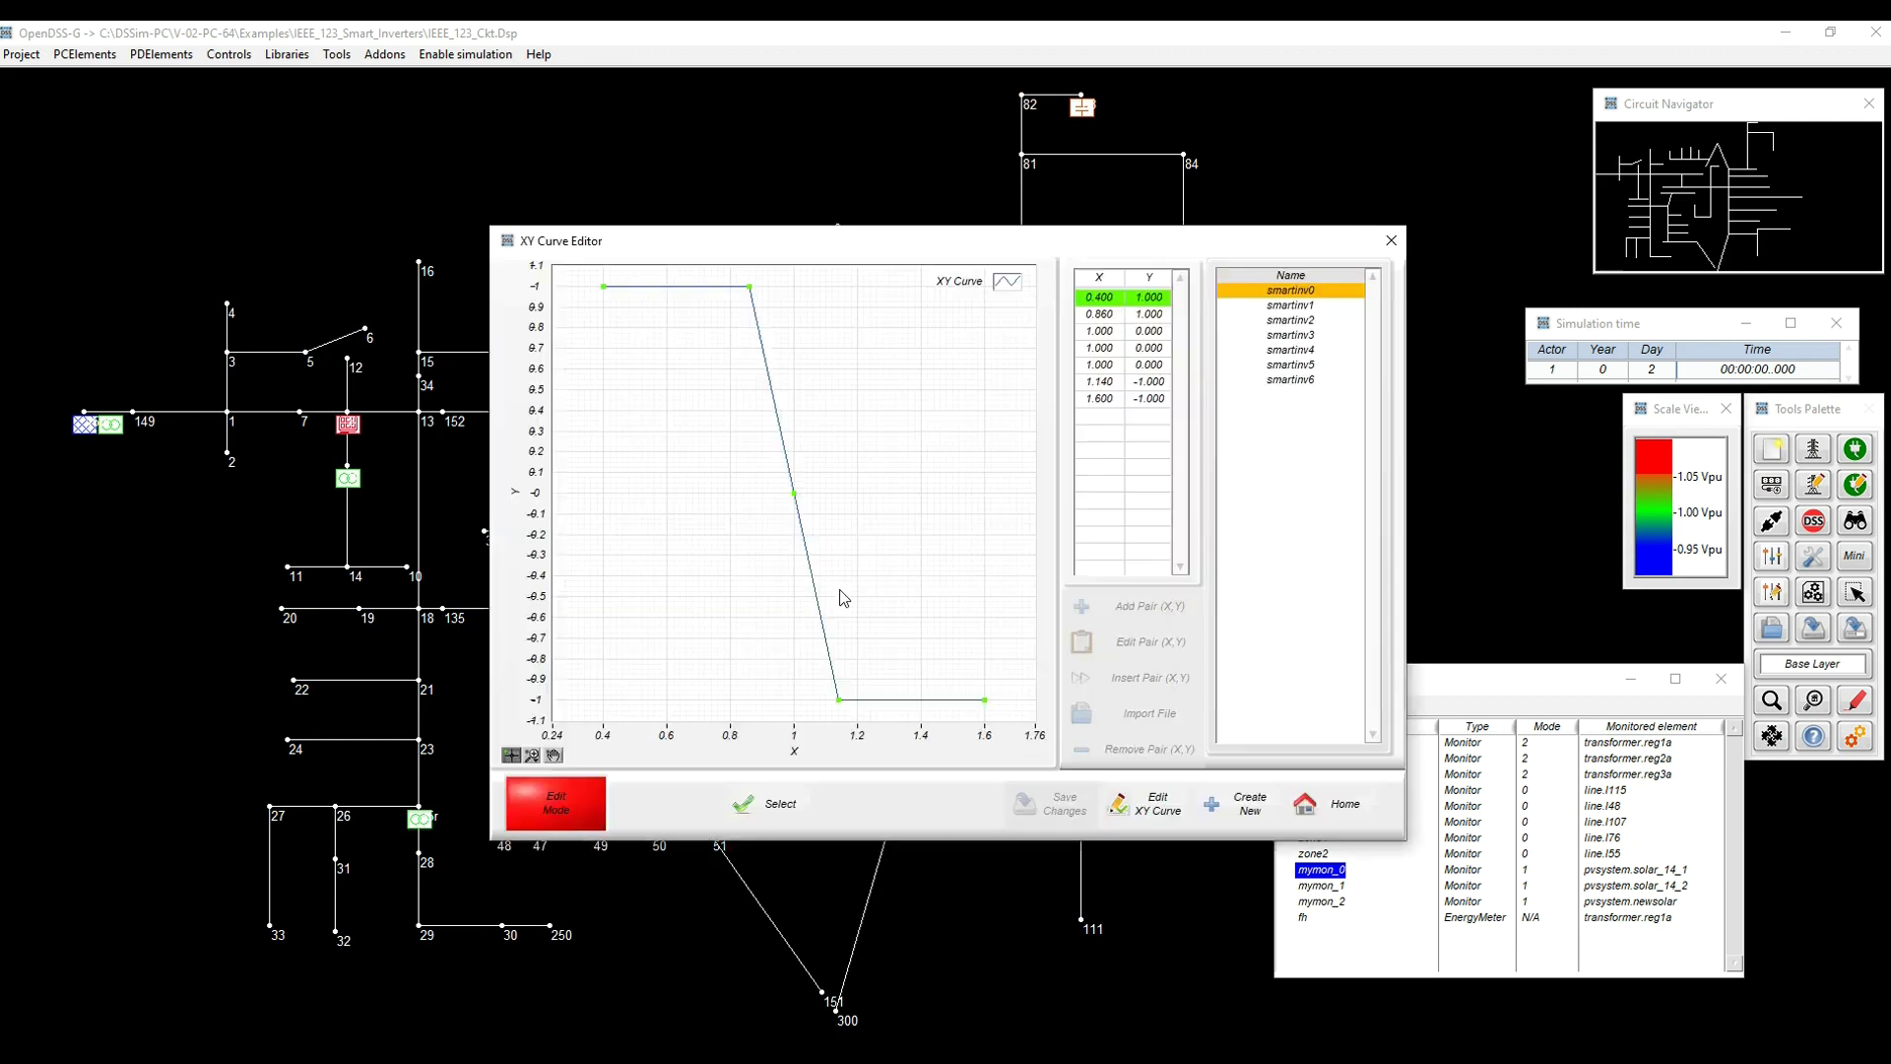
click(1298, 381)
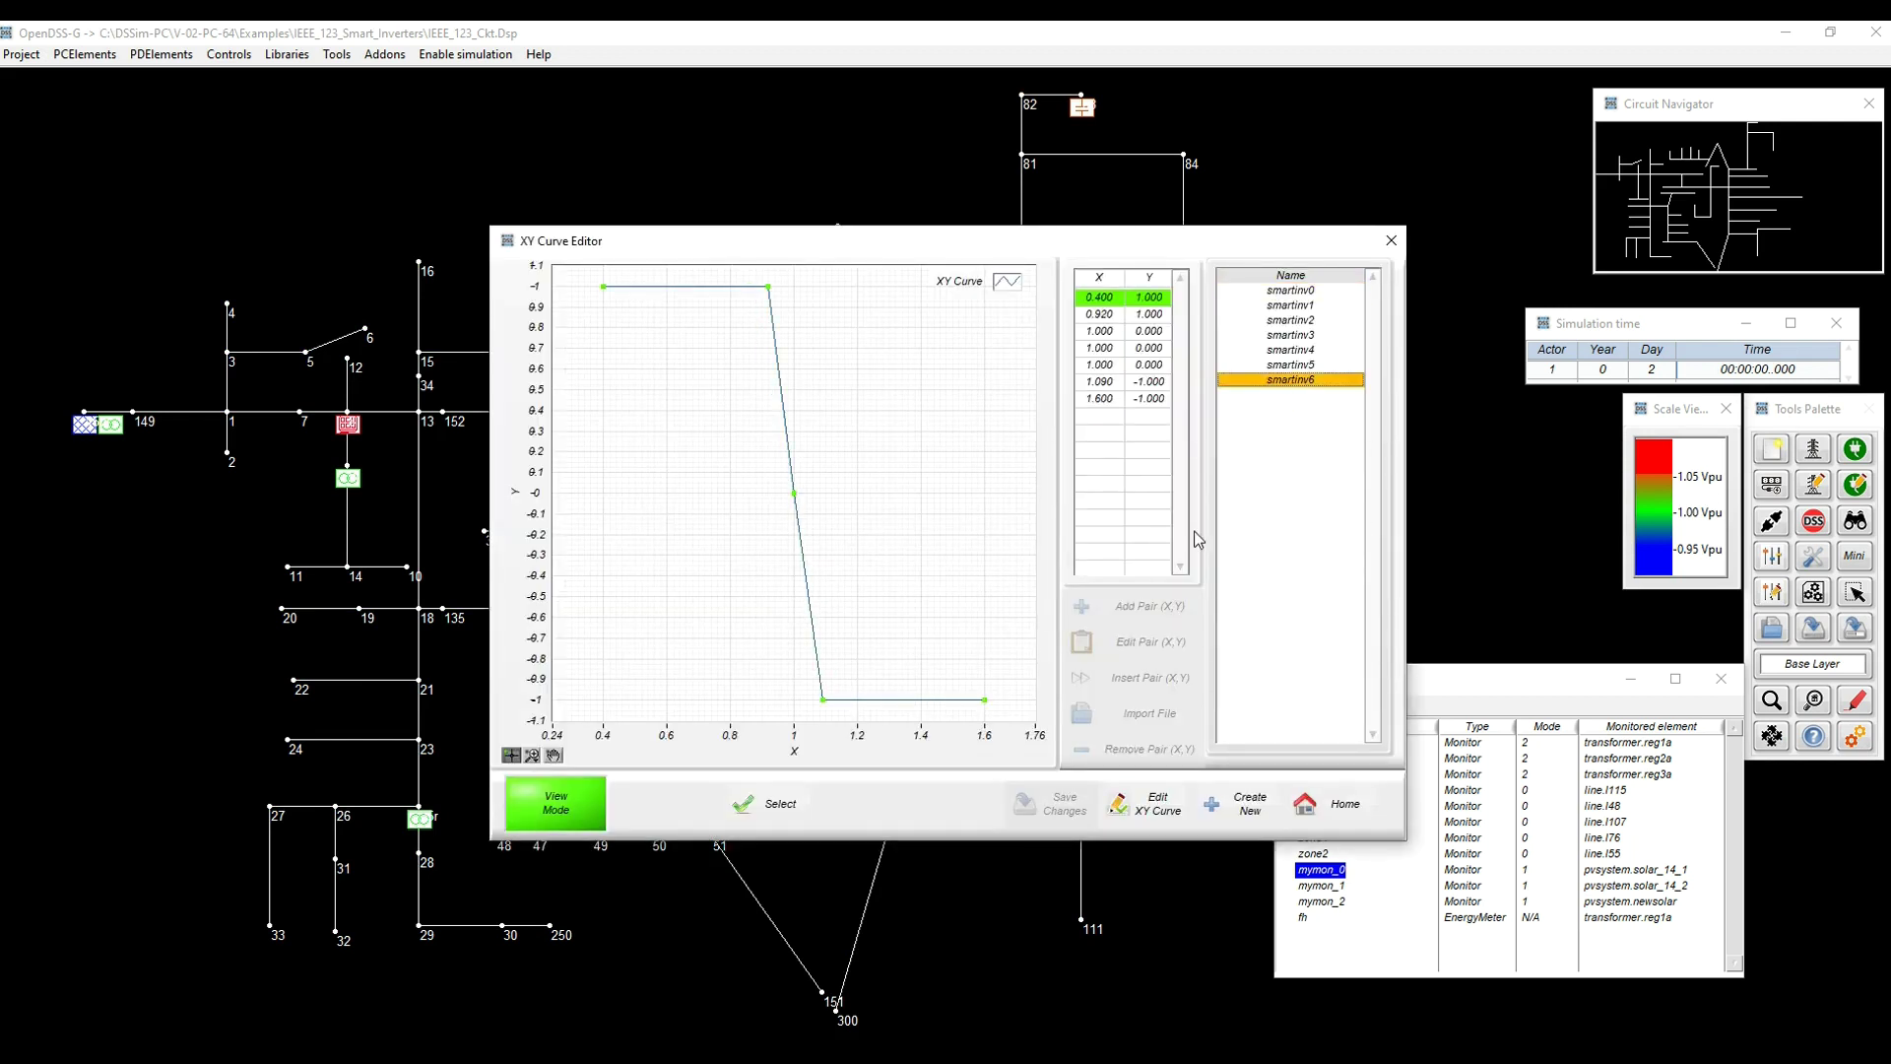
click(772, 809)
click(1001, 715)
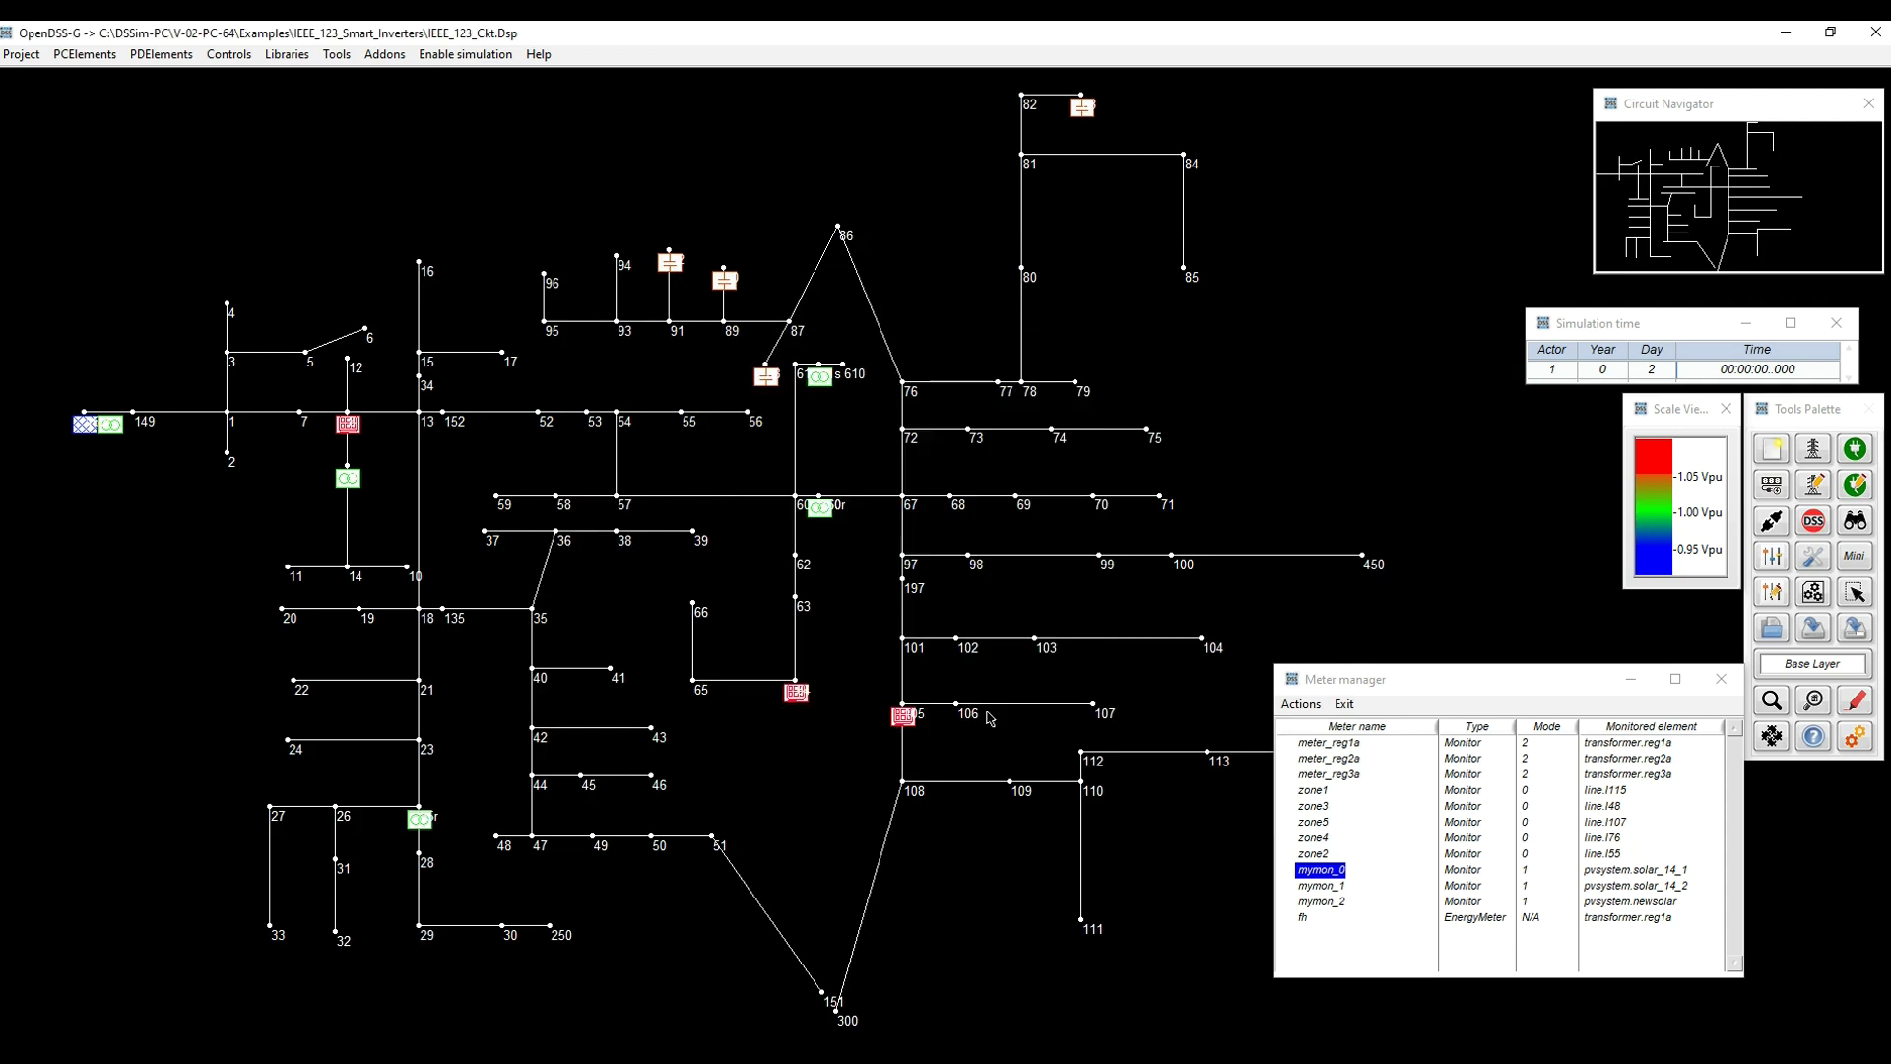
Rerun the daily simulation and open kvar plots for myMon_0, myMon_1 and myMon_2
click(1854, 737)
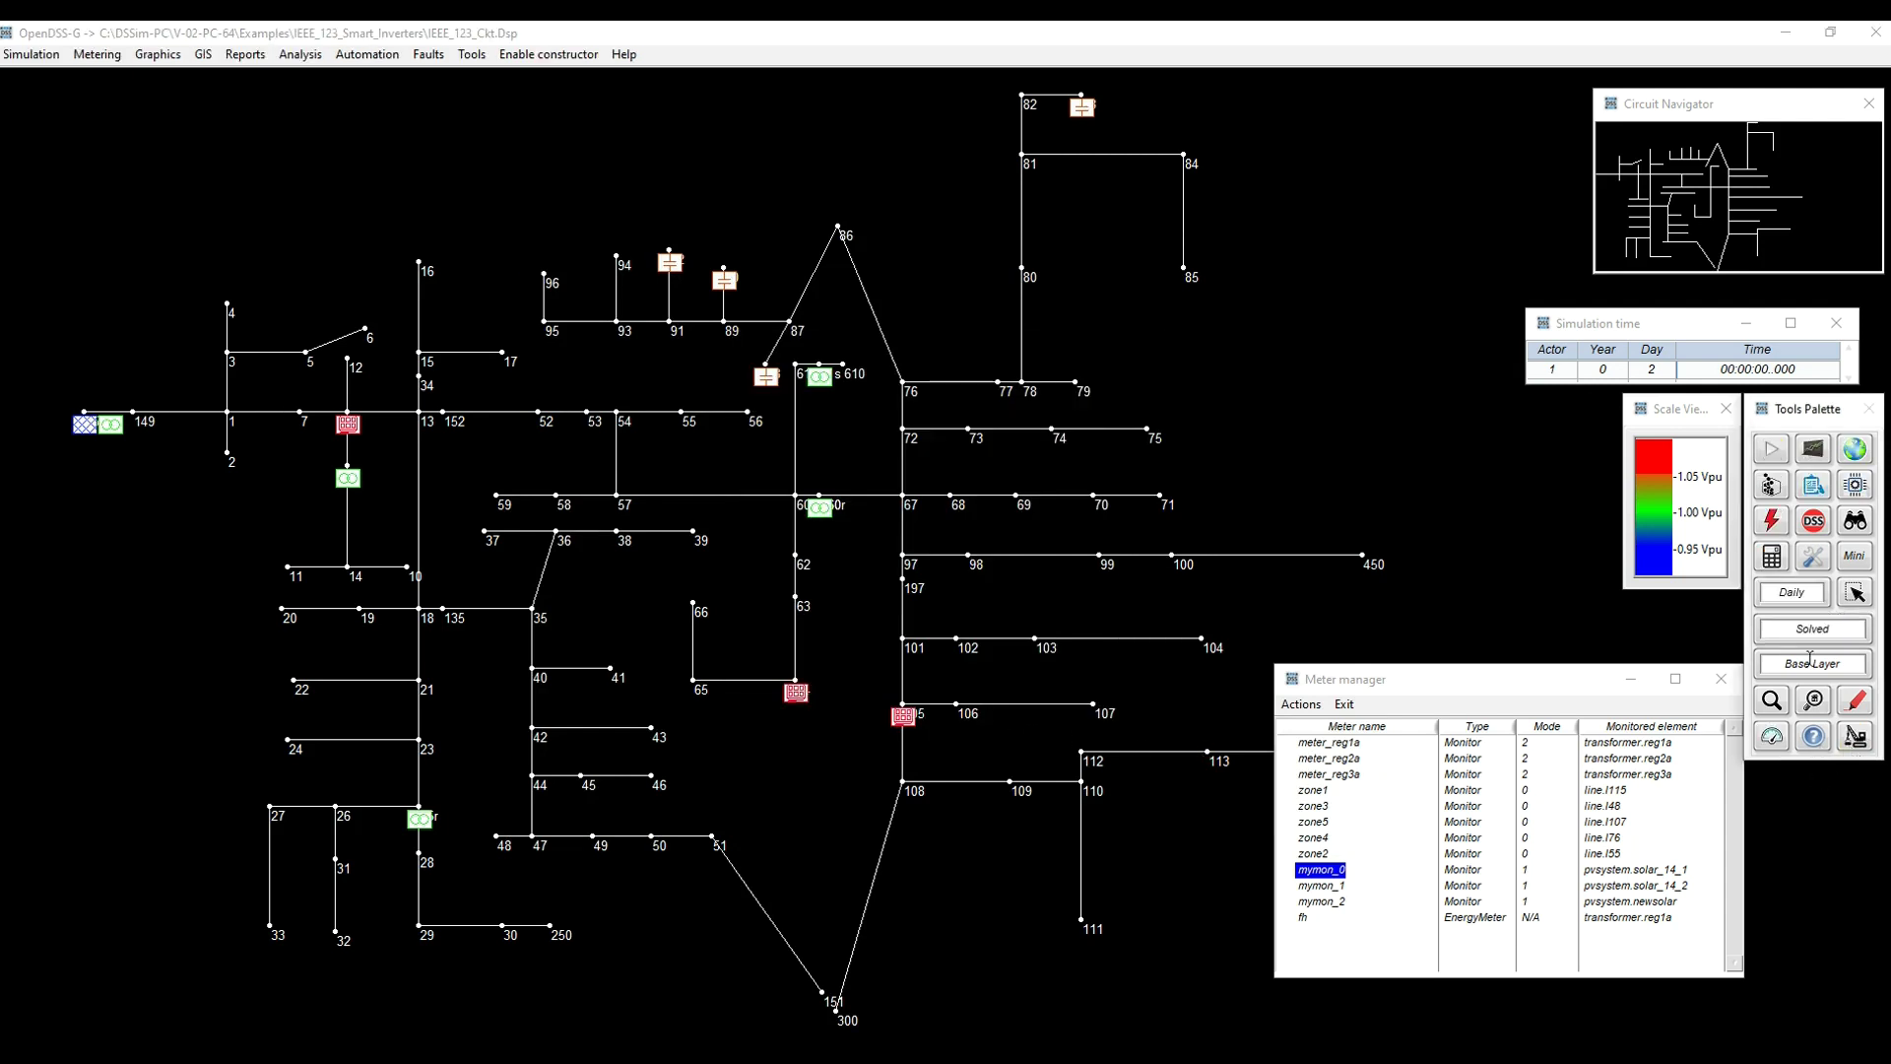
click(1772, 450)
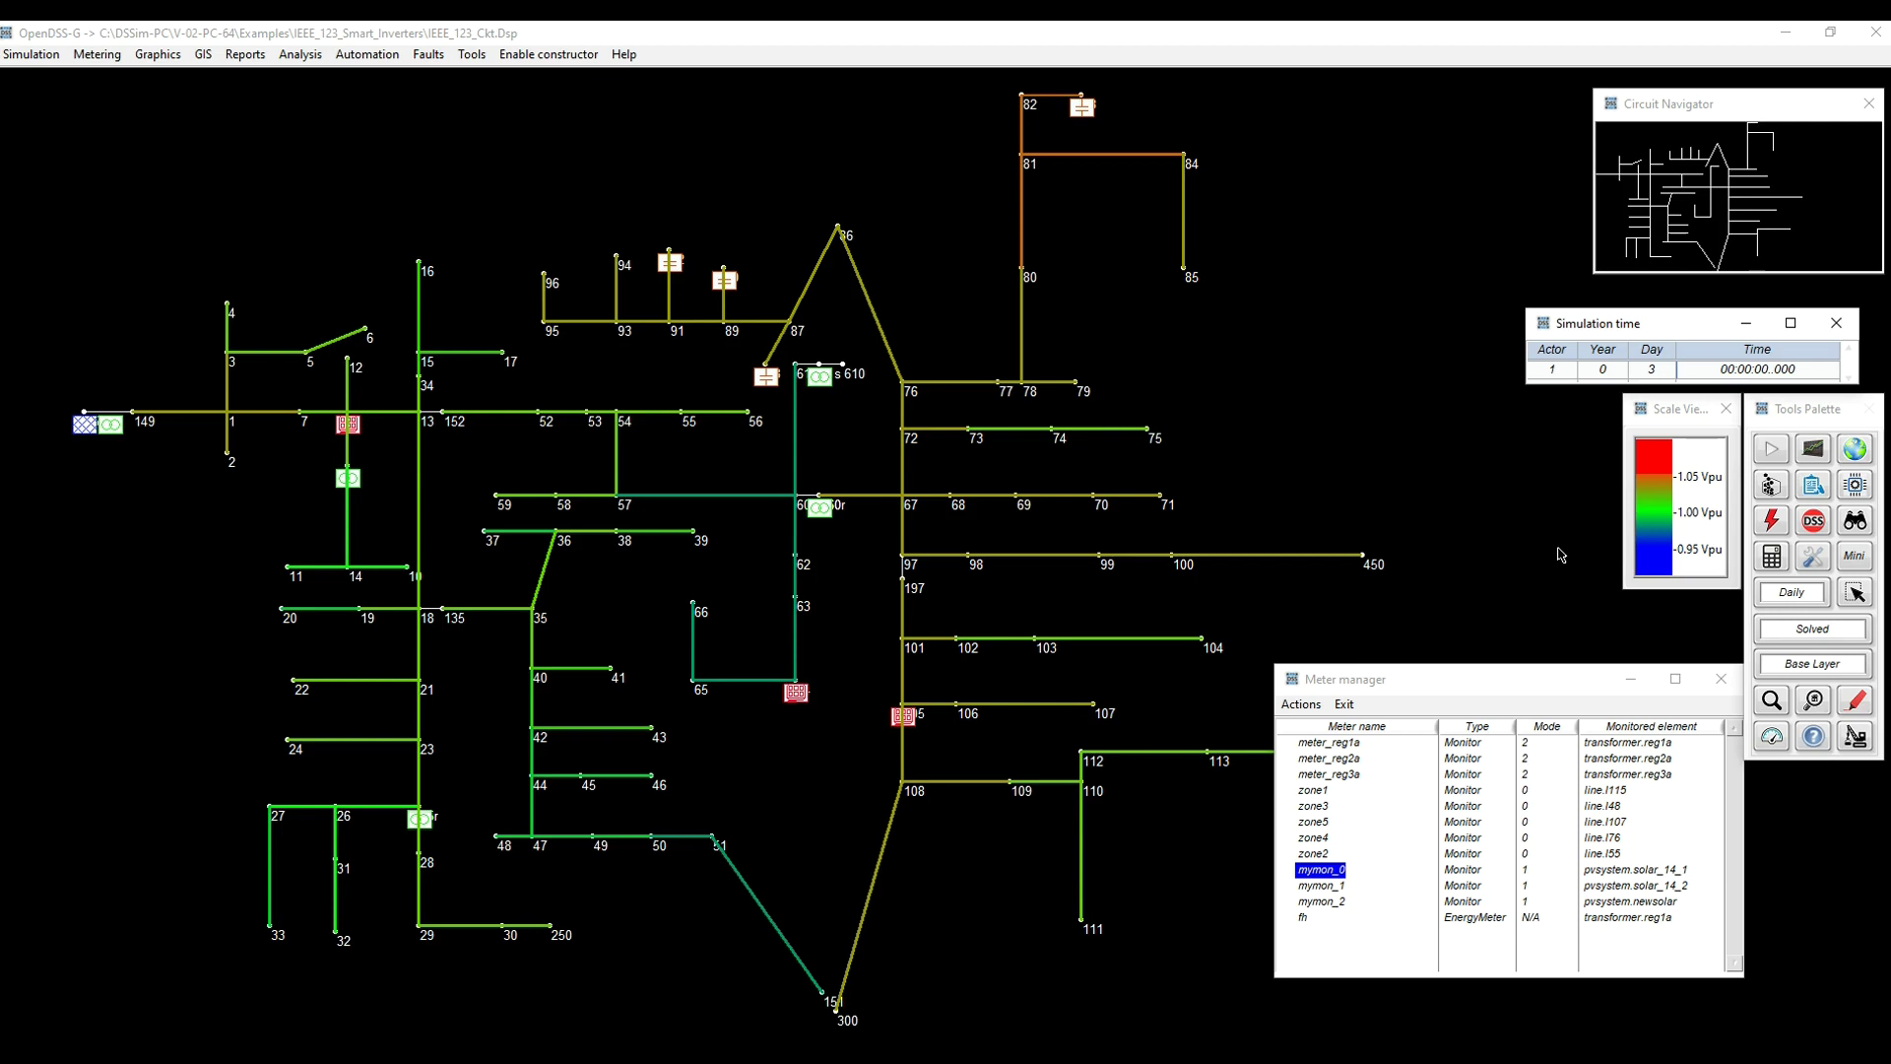
double_click(1331, 872)
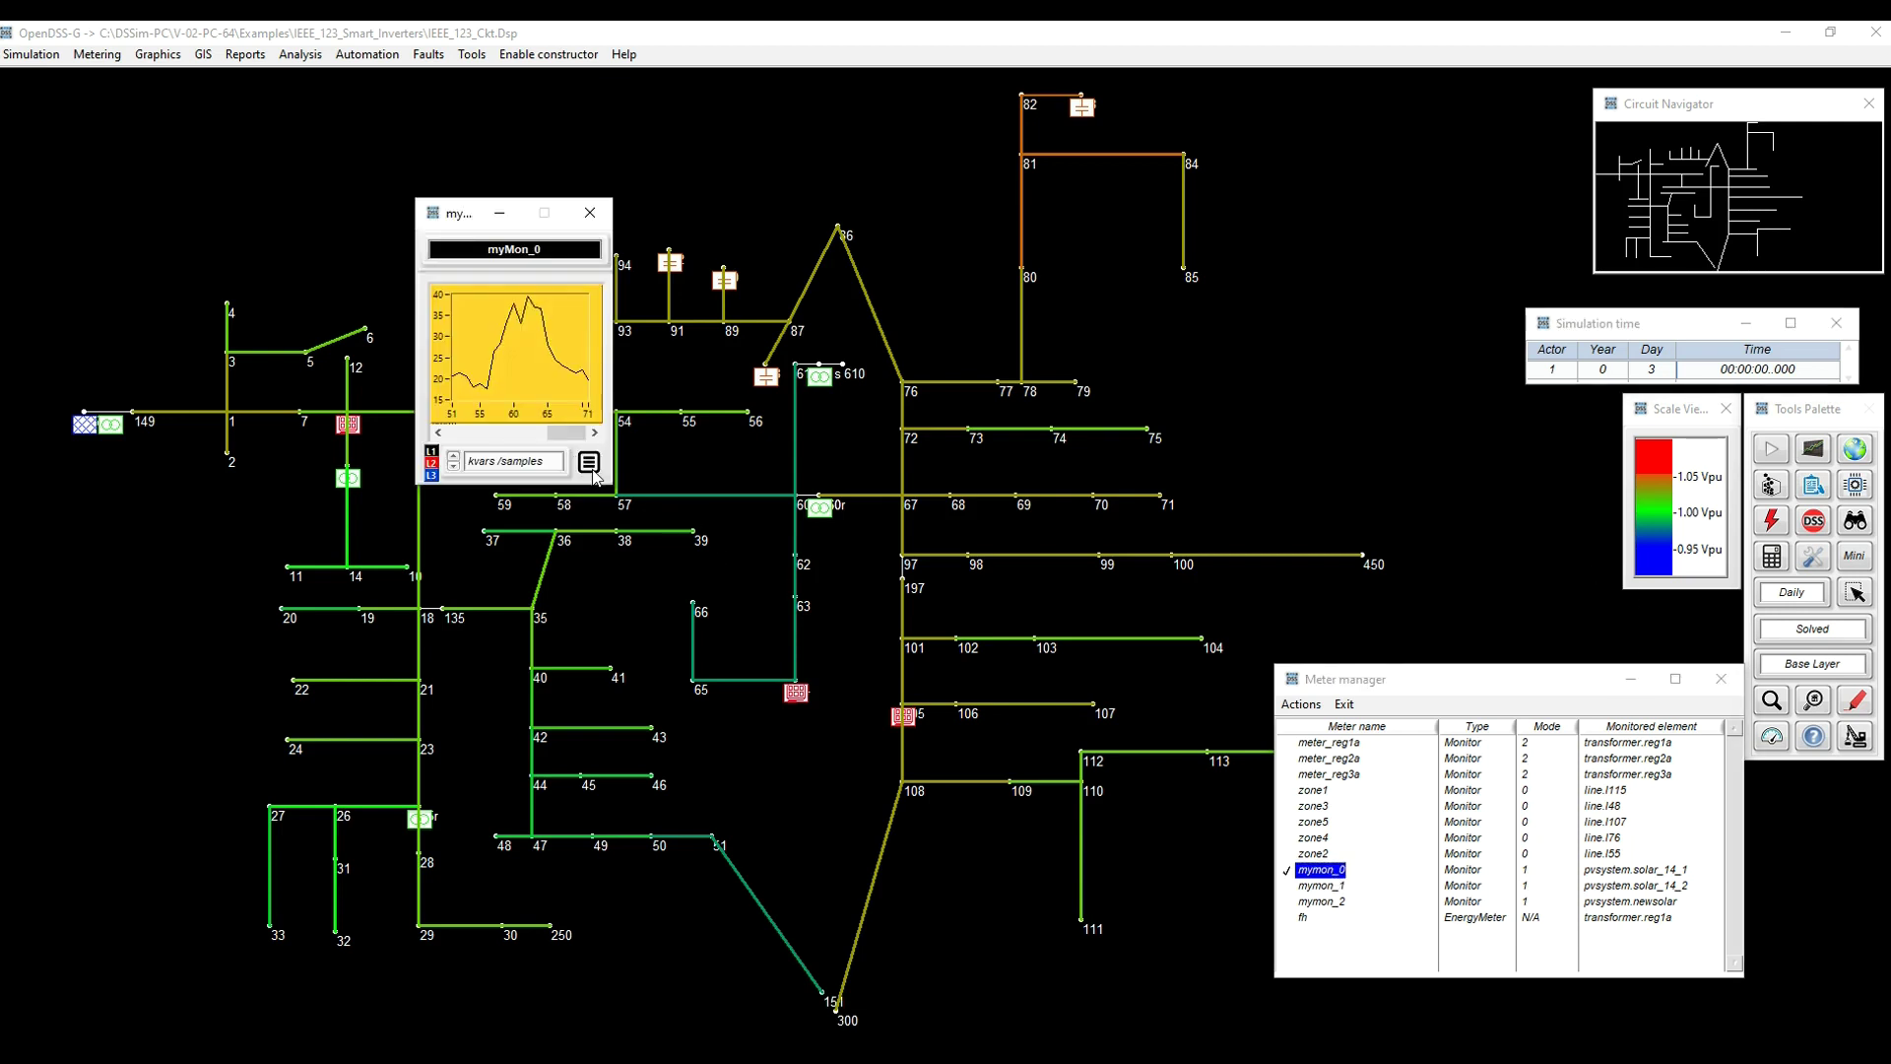
double_click(1322, 885)
double_click(1324, 901)
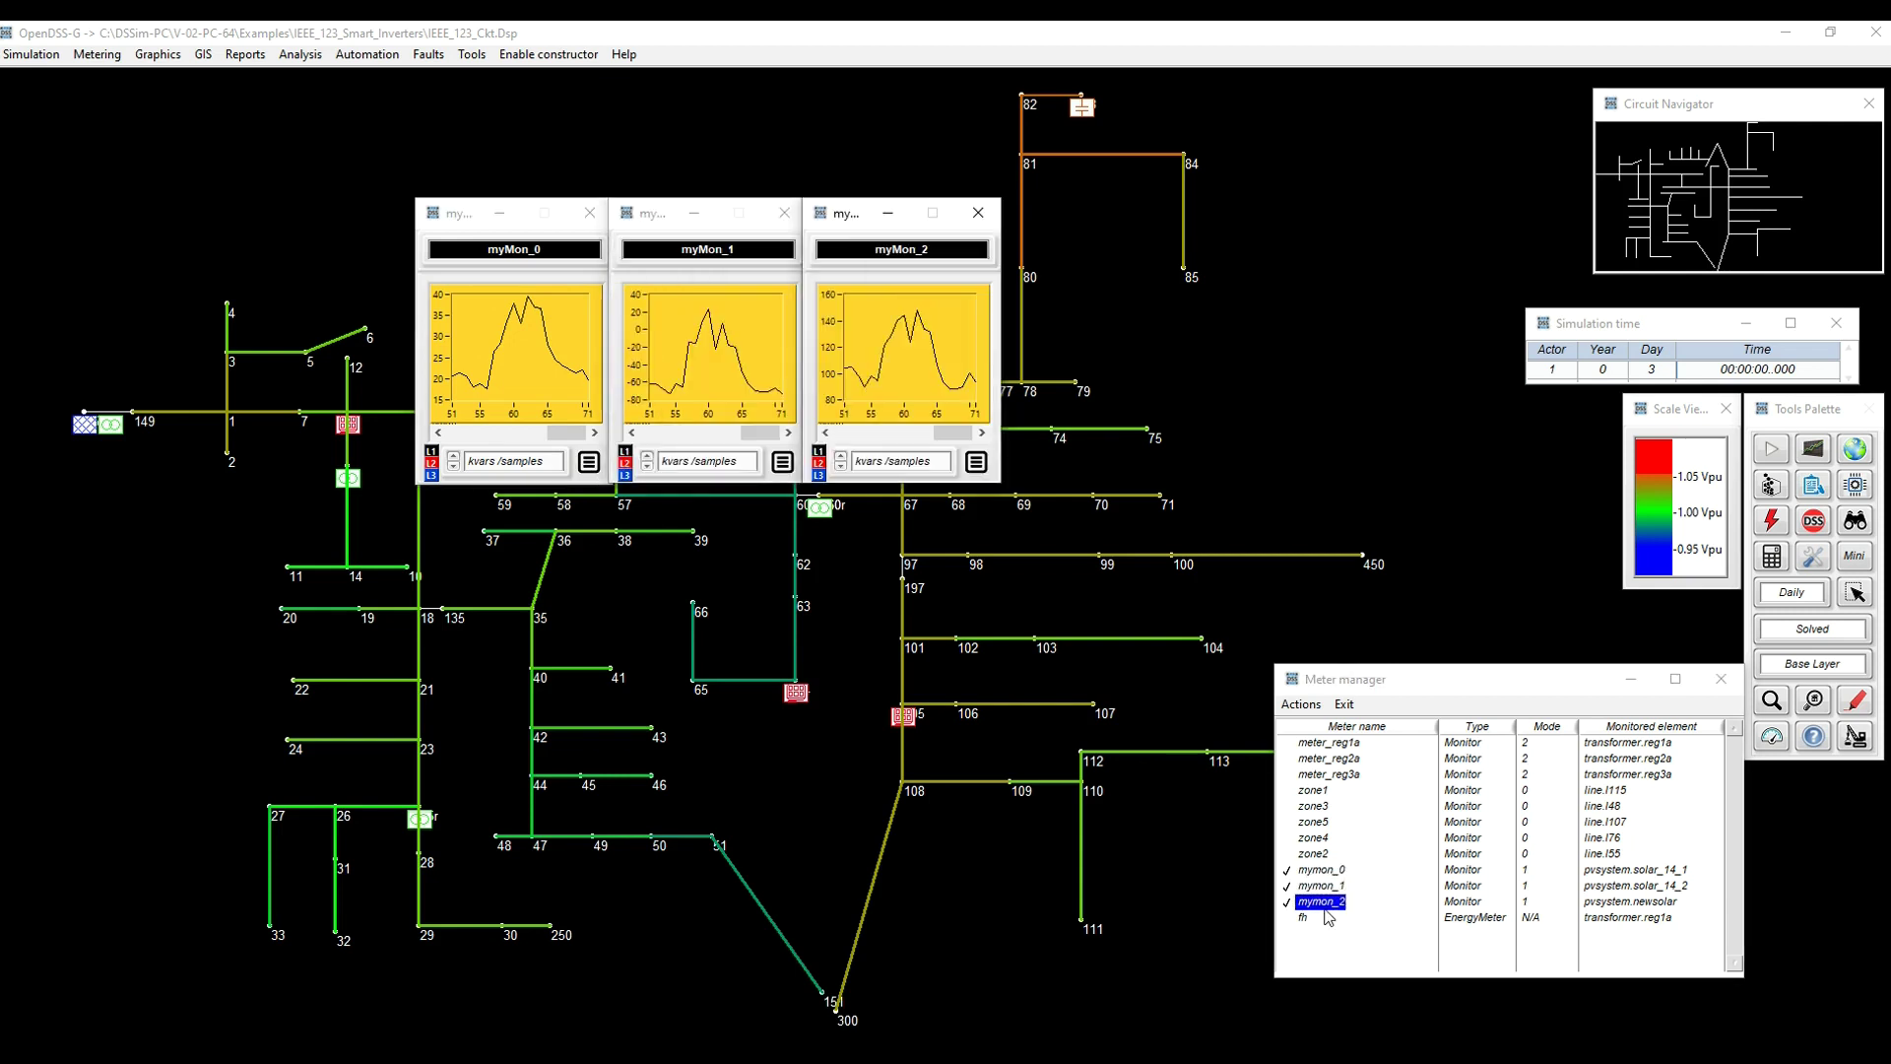
right_click(1329, 872)
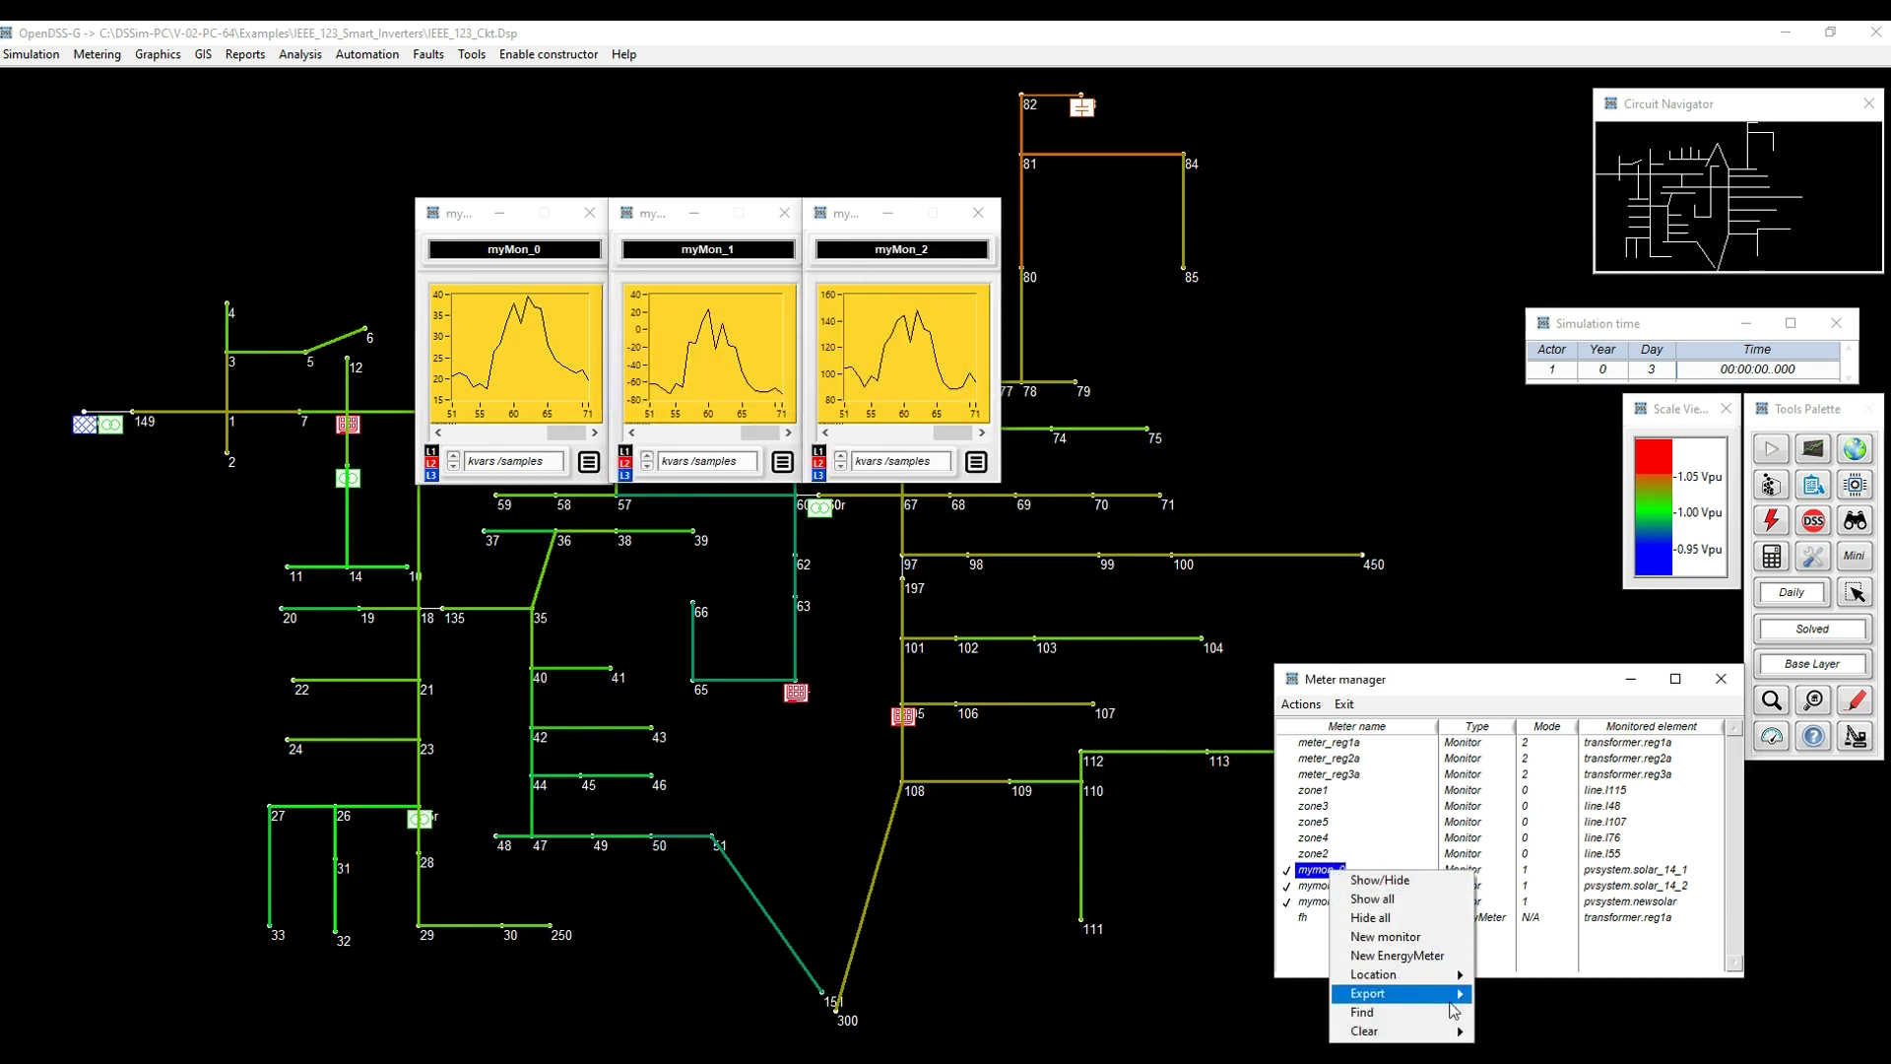
Arrange the full charts: myMon_0 at the top, myMon_1 lower left, myMon_2 lower right
mouse_move(1408, 993)
click(1535, 1013)
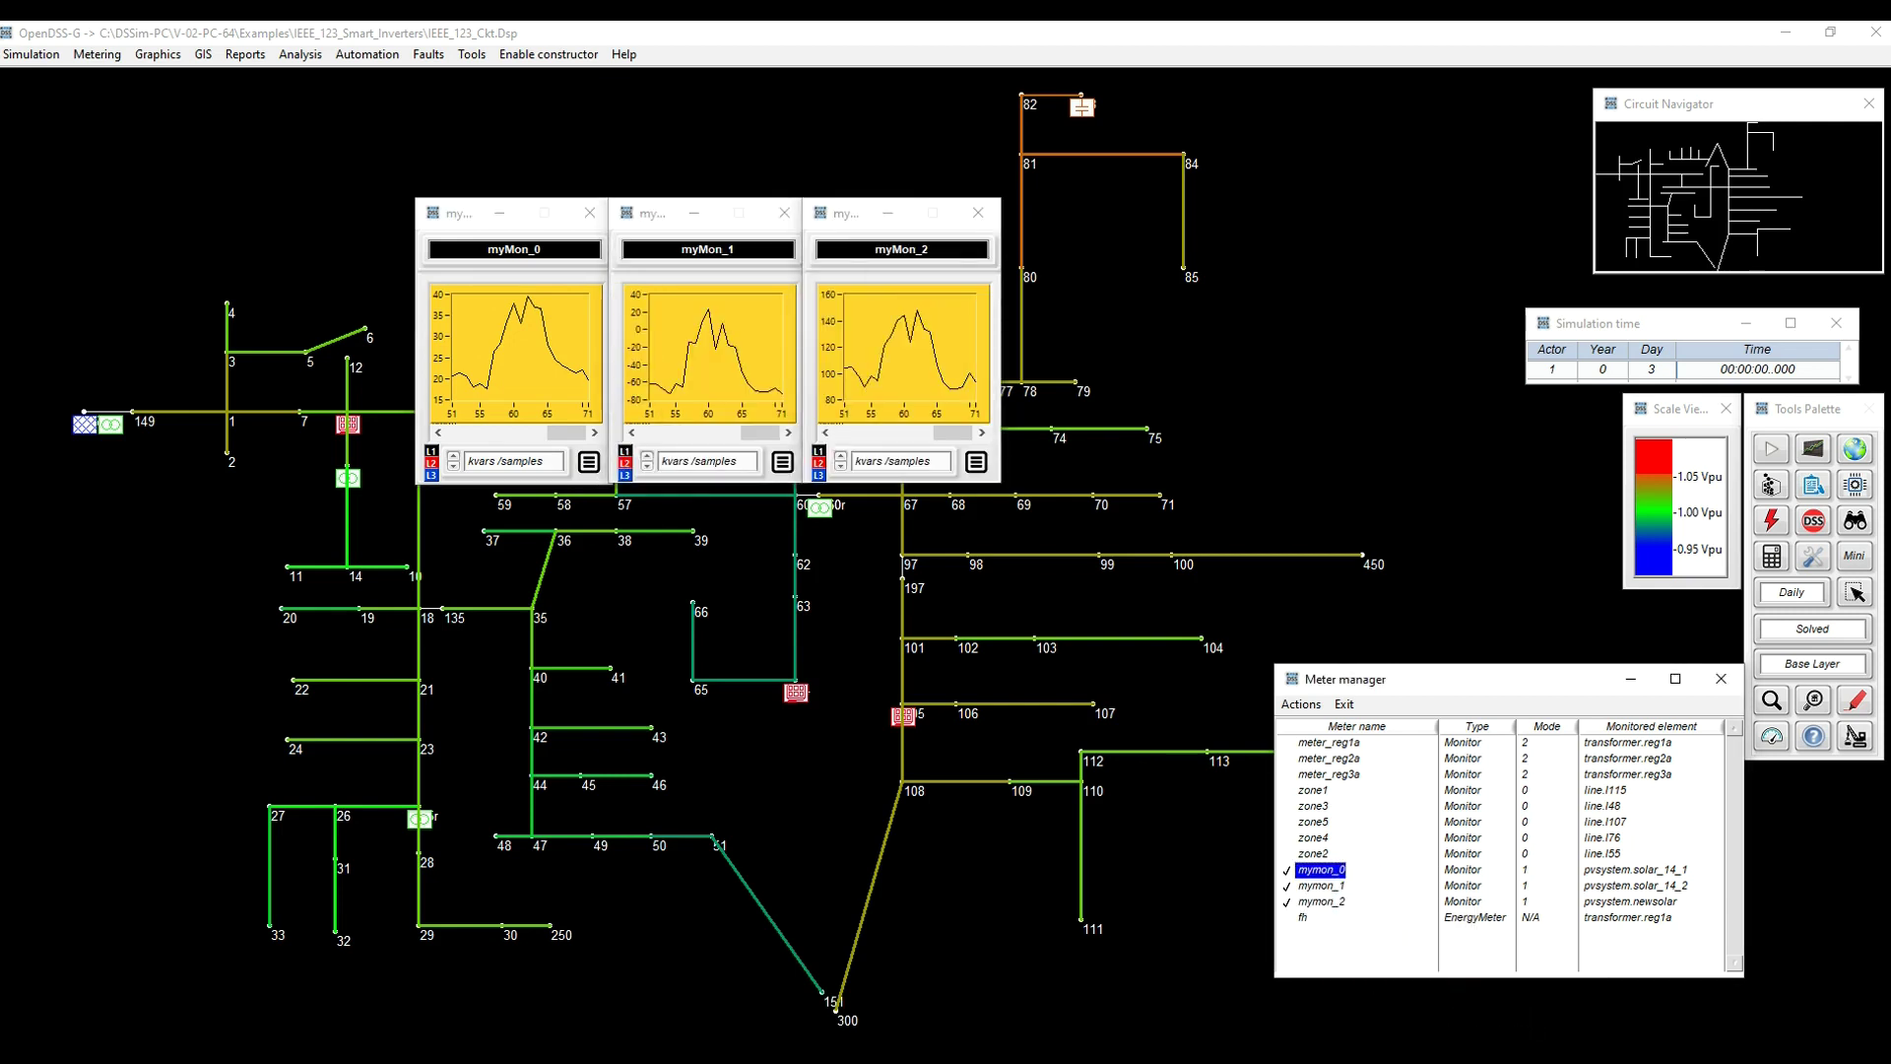
click(1792, 980)
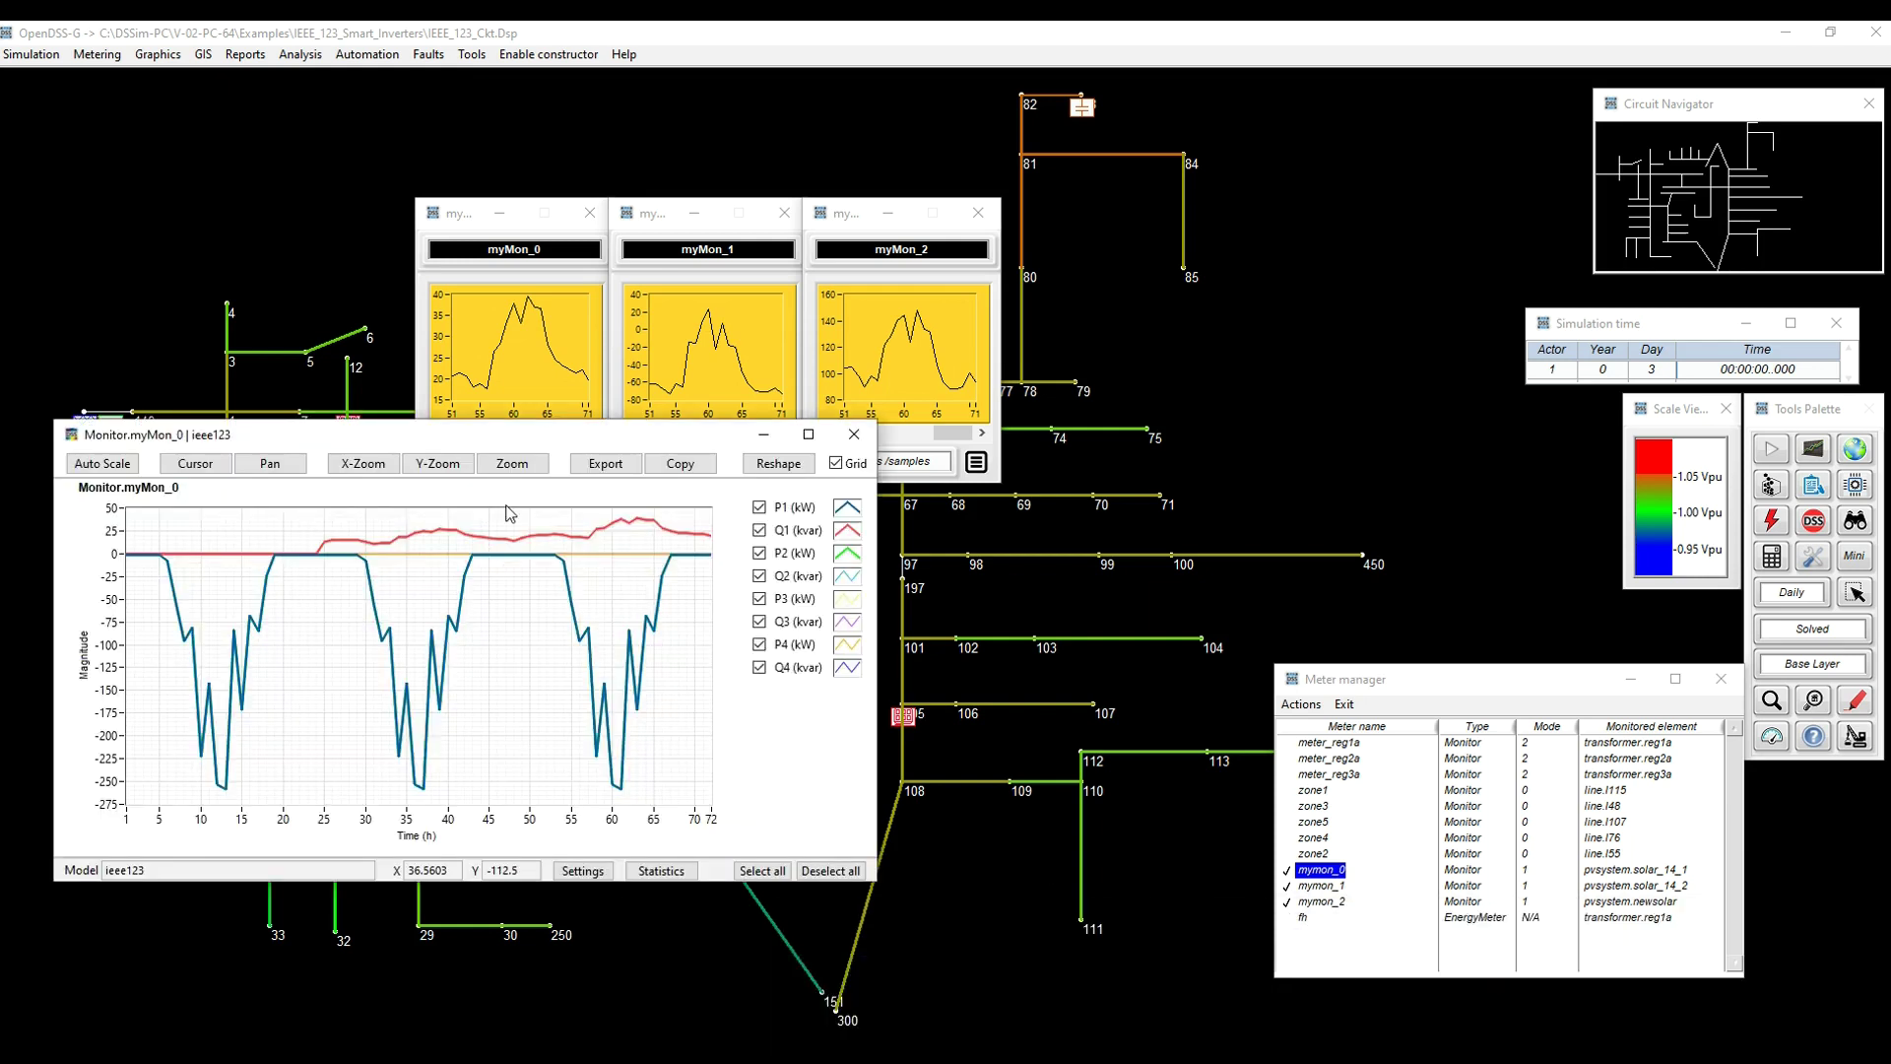
drag(589, 440, 599, 106)
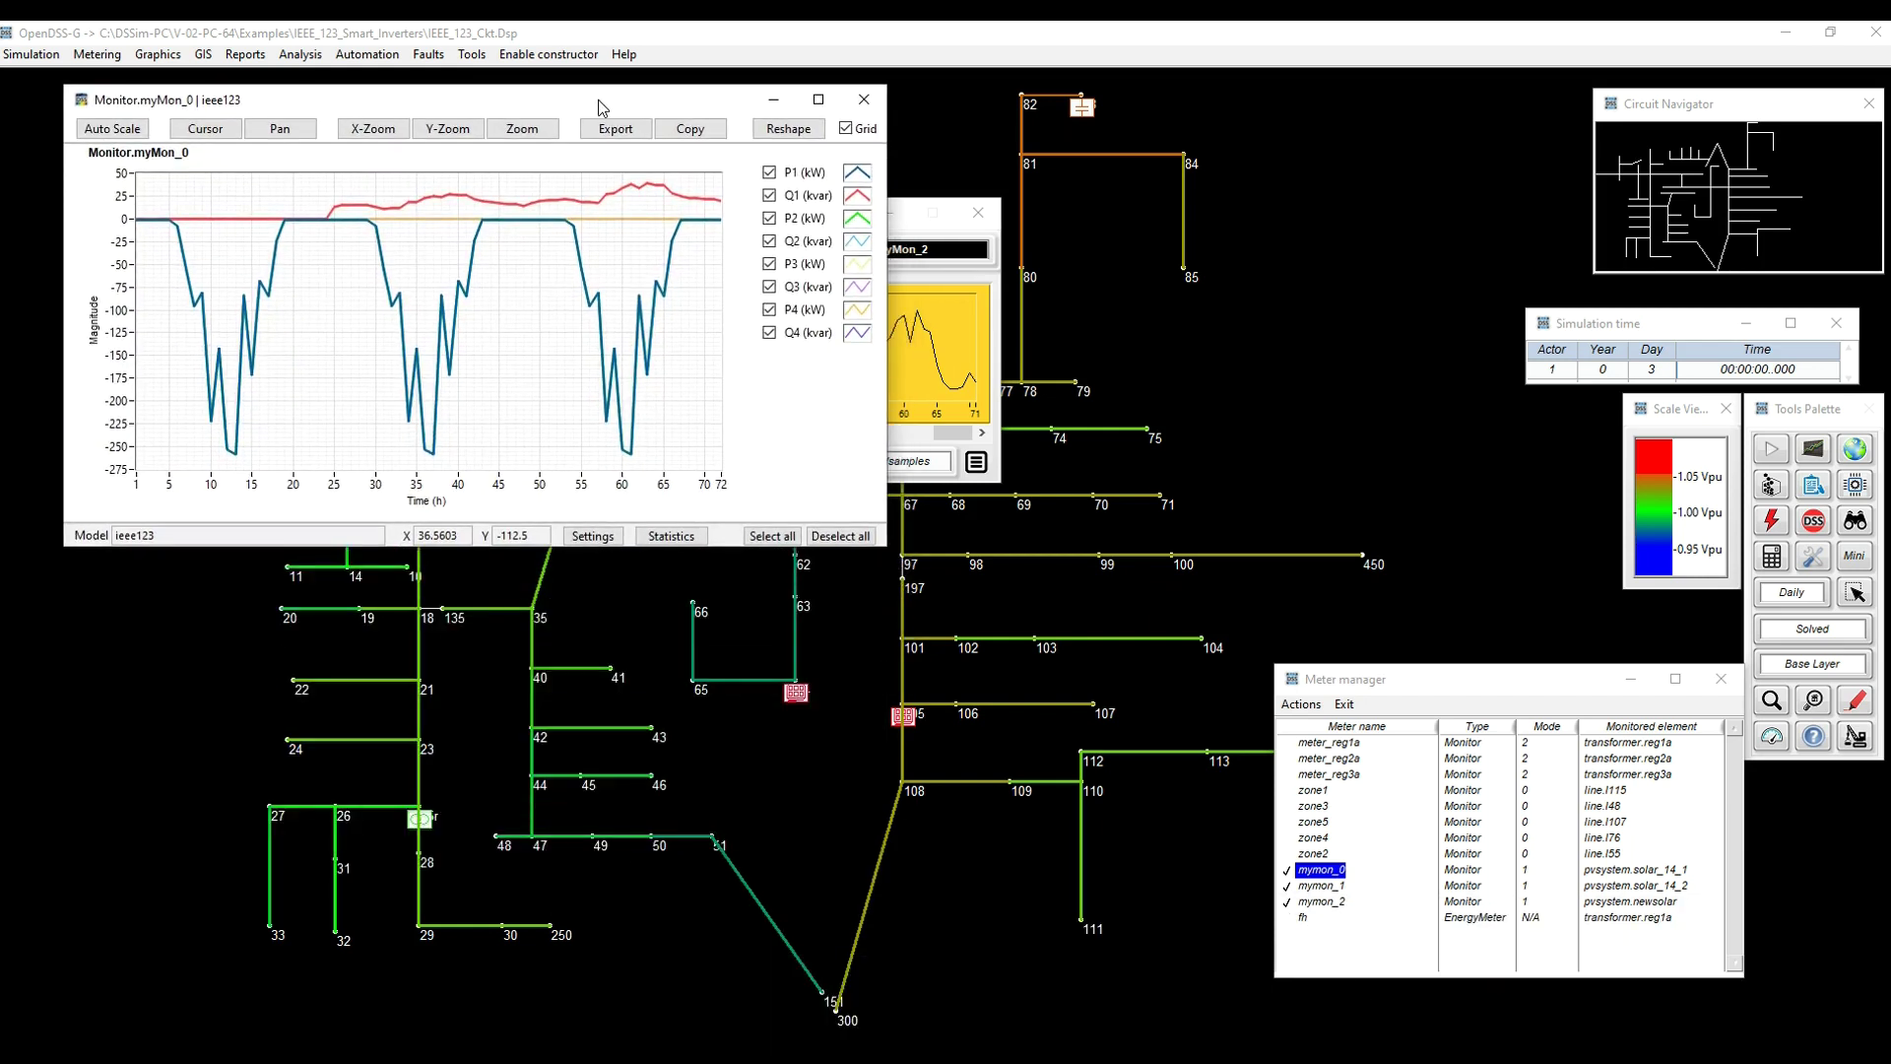
click(1490, 1020)
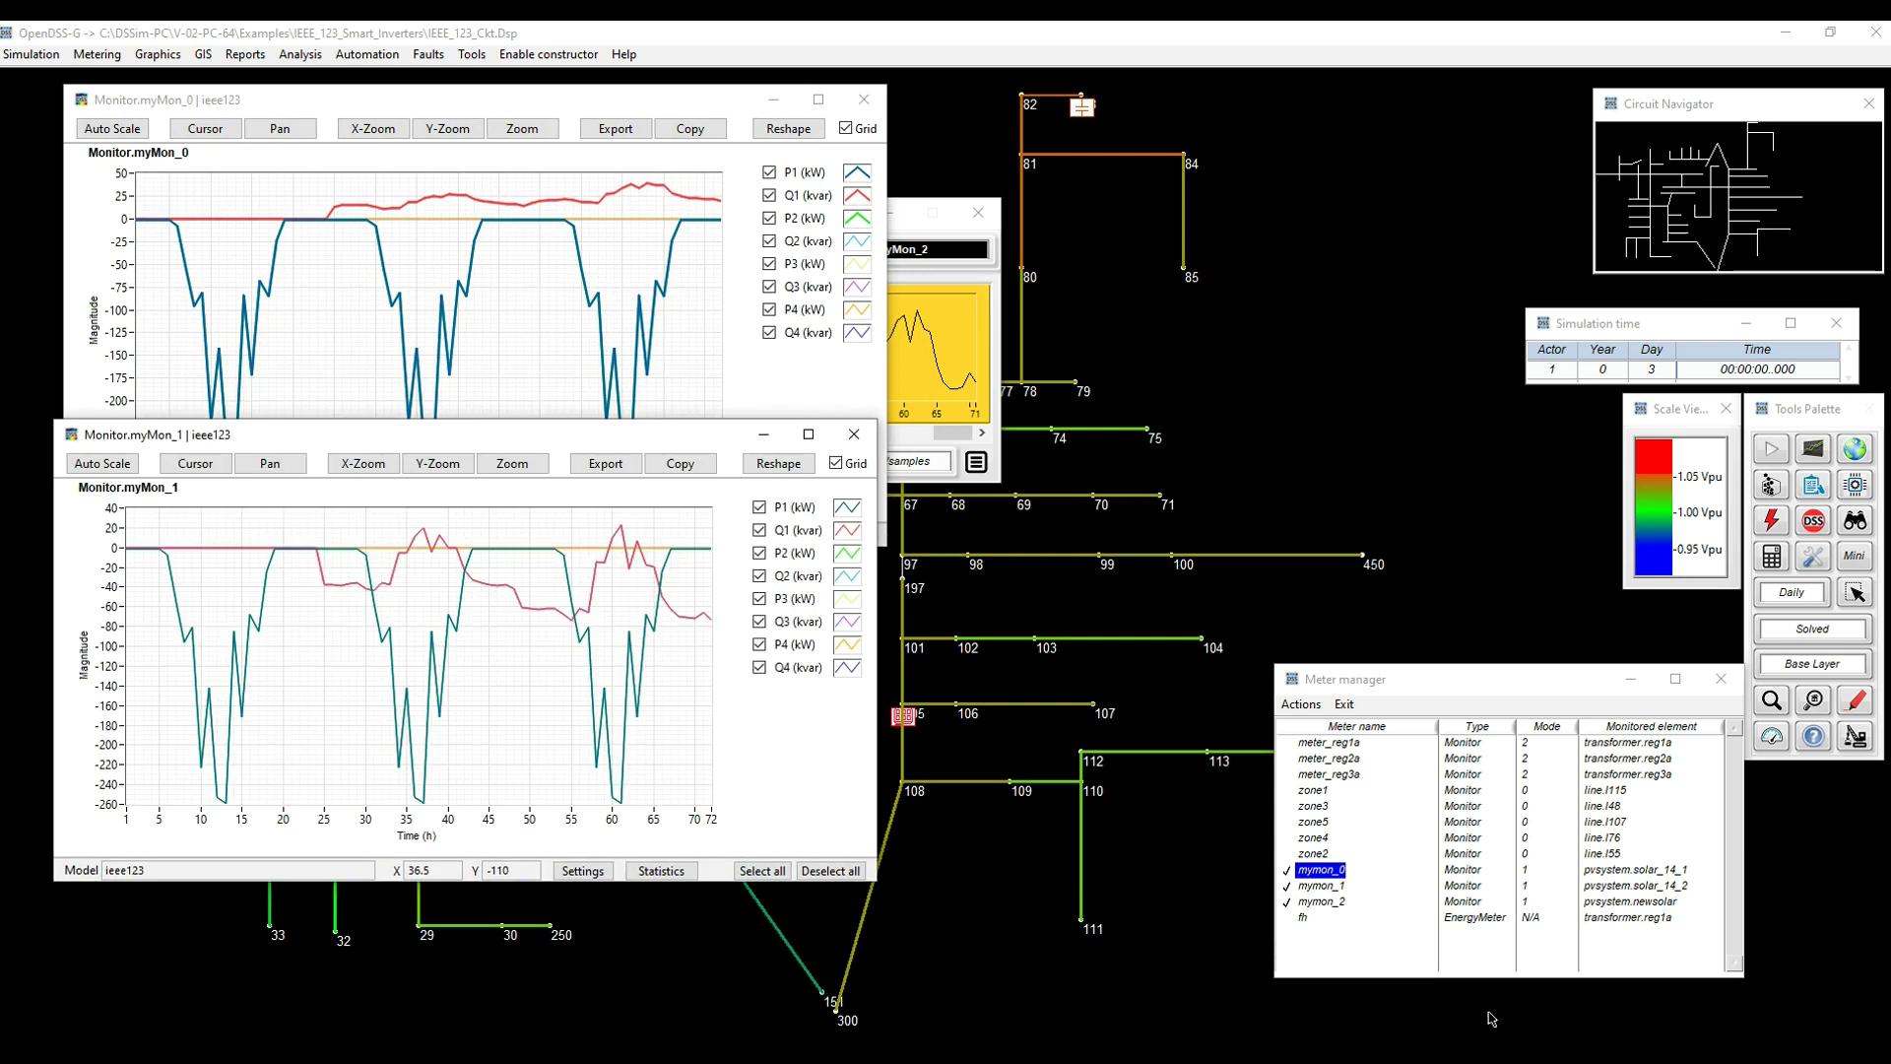
drag(672, 447, 677, 564)
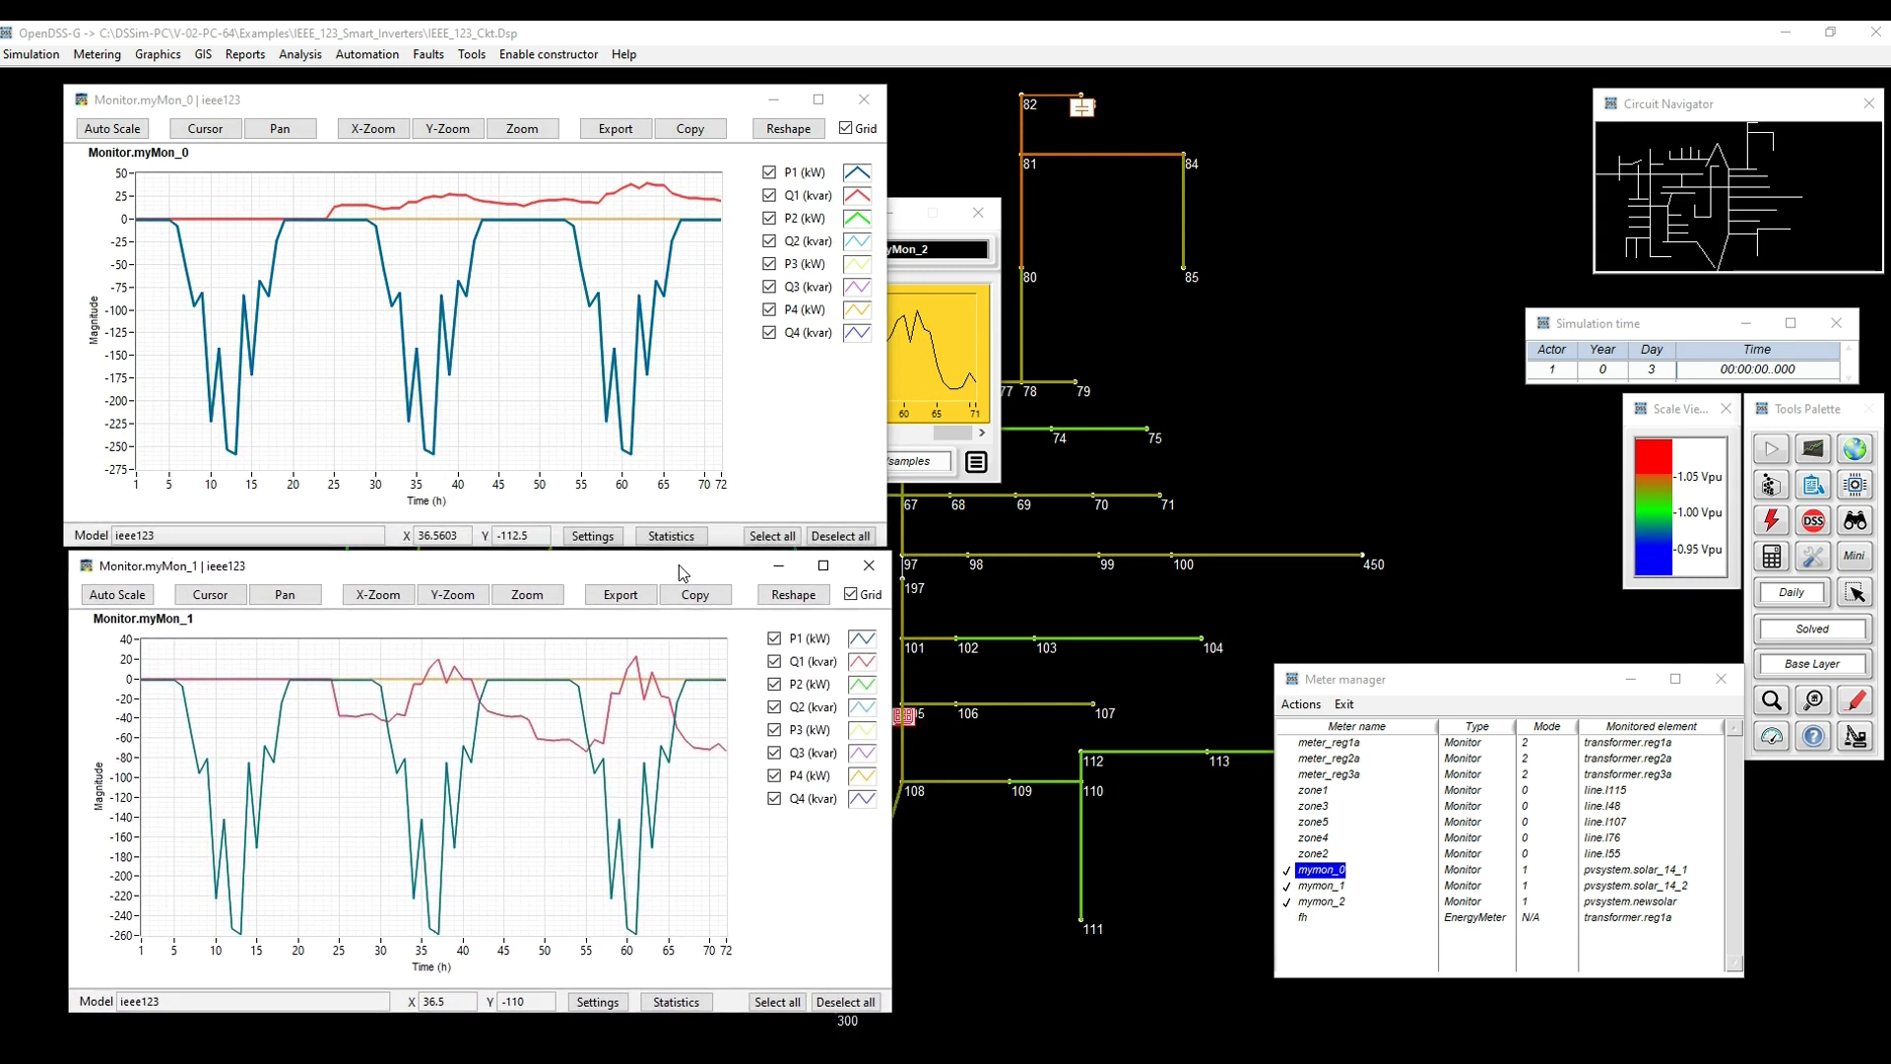
click(1830, 997)
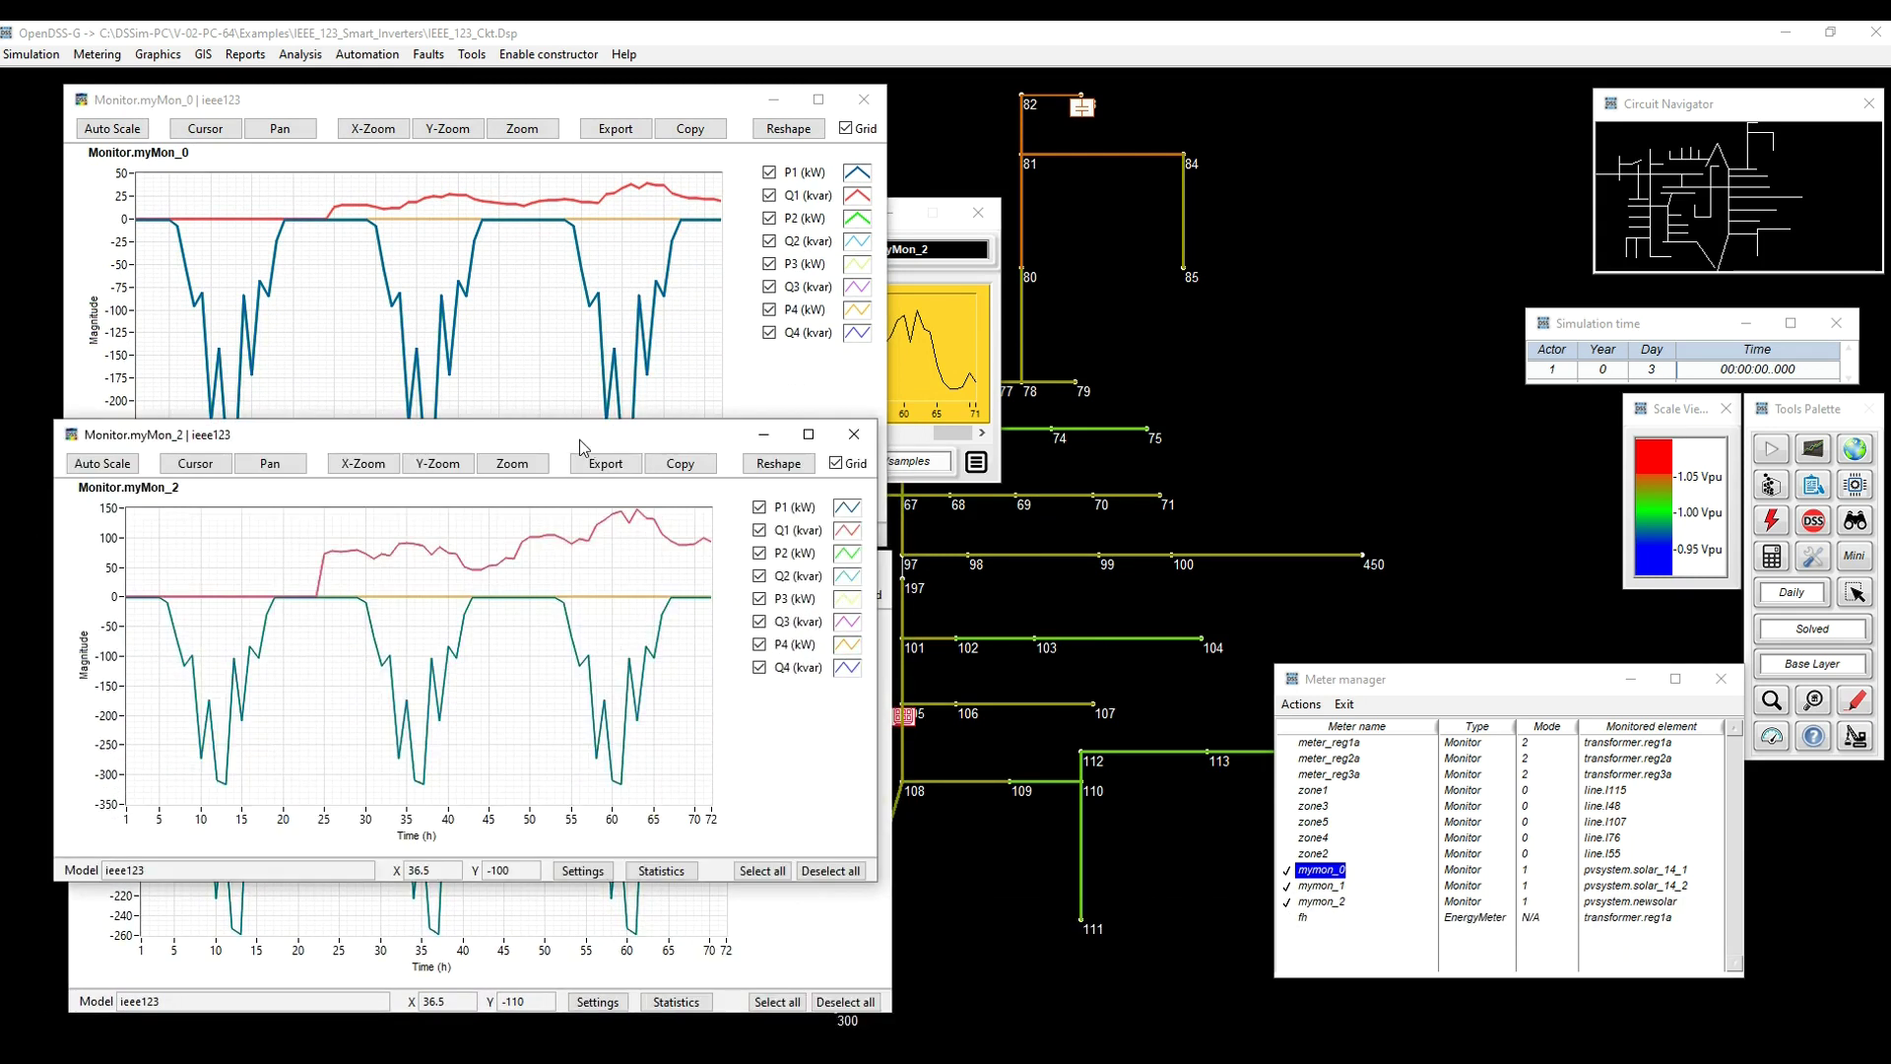
drag(579, 438, 1411, 569)
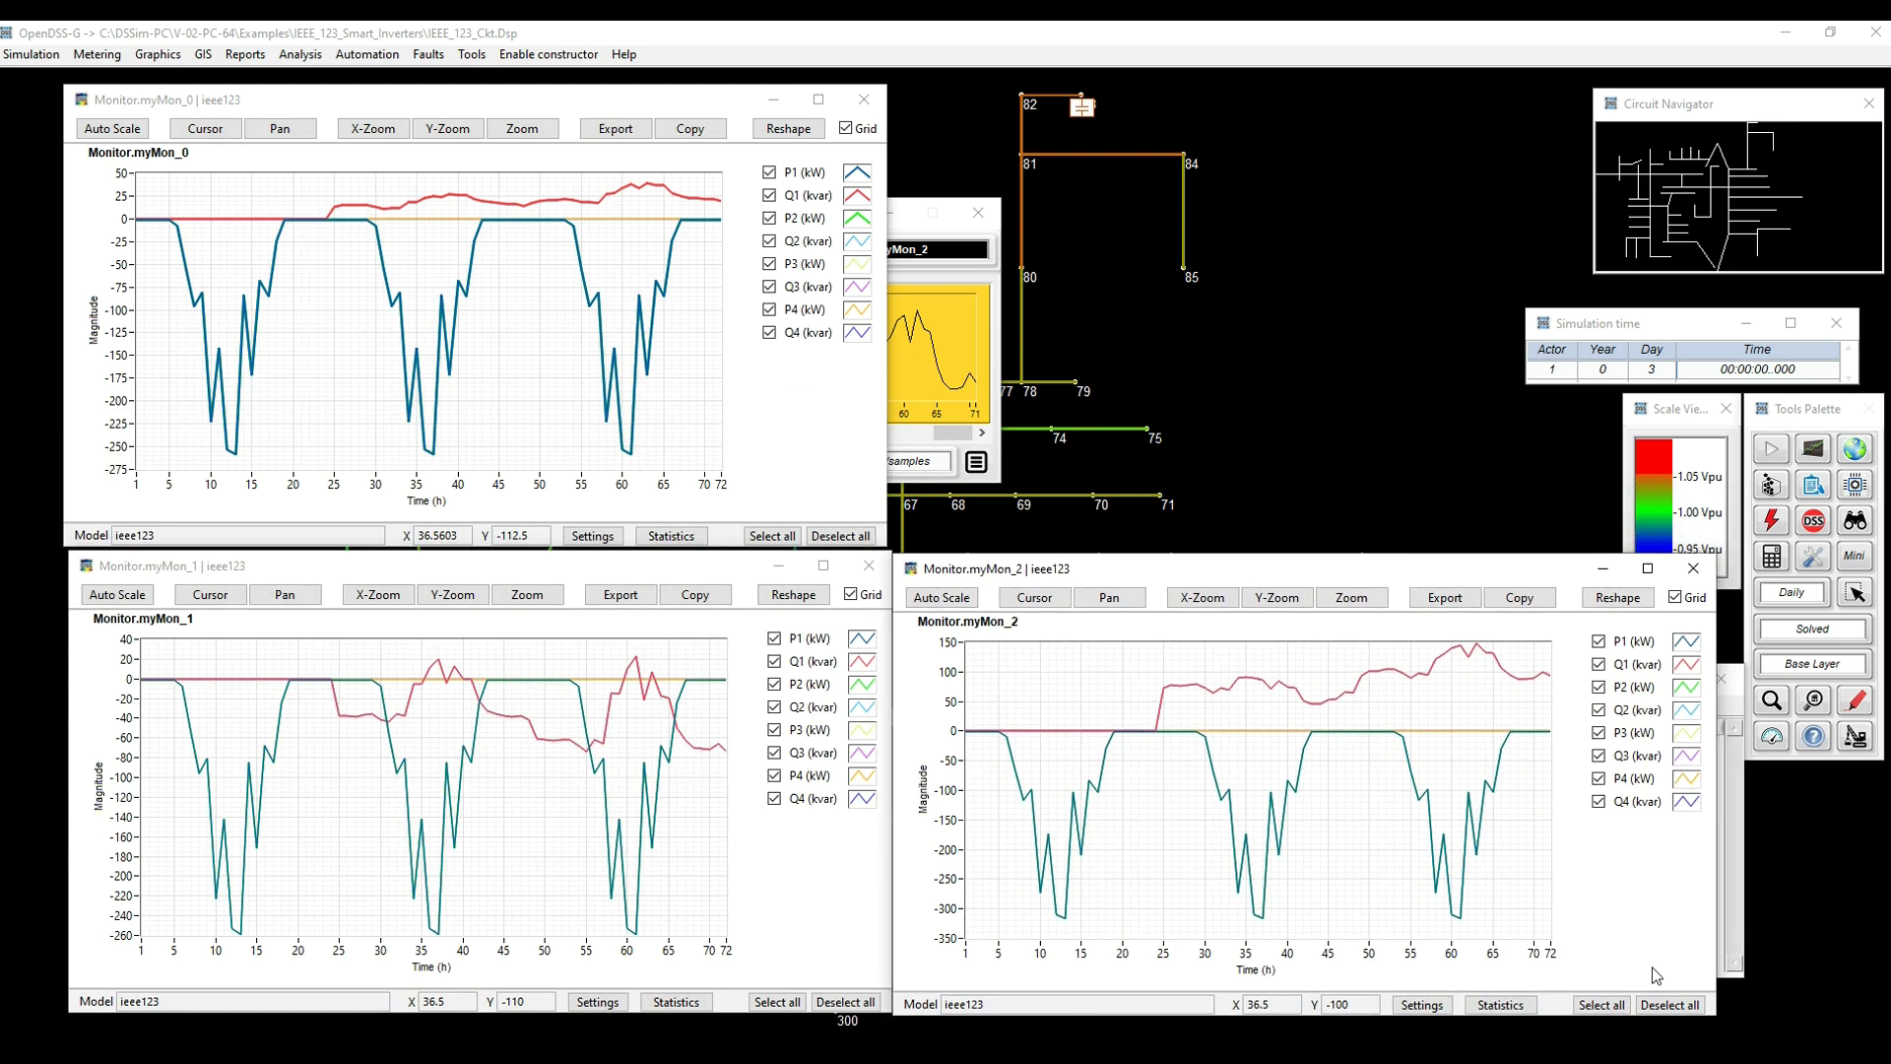
Show only the Q1–Q3 kvar curves on myMon_2, autoscaled
click(1662, 1004)
click(1598, 756)
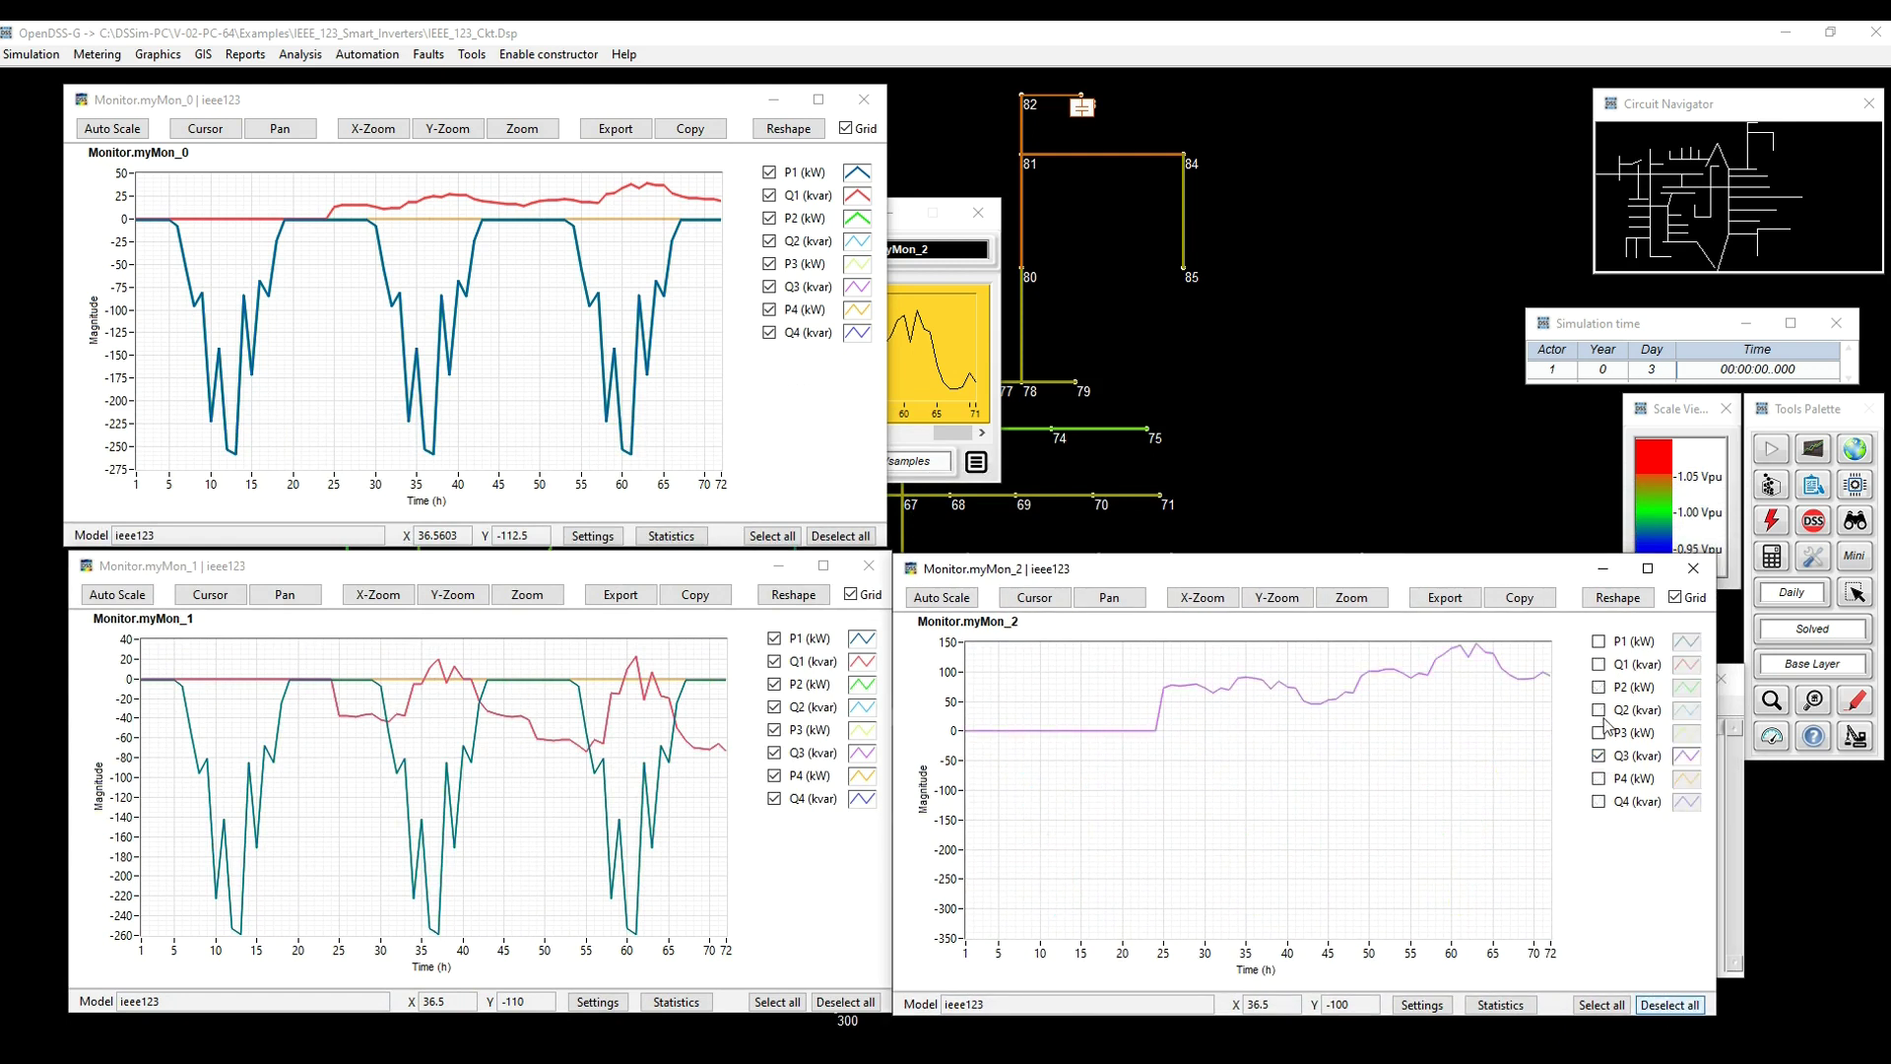
click(1599, 665)
click(1598, 710)
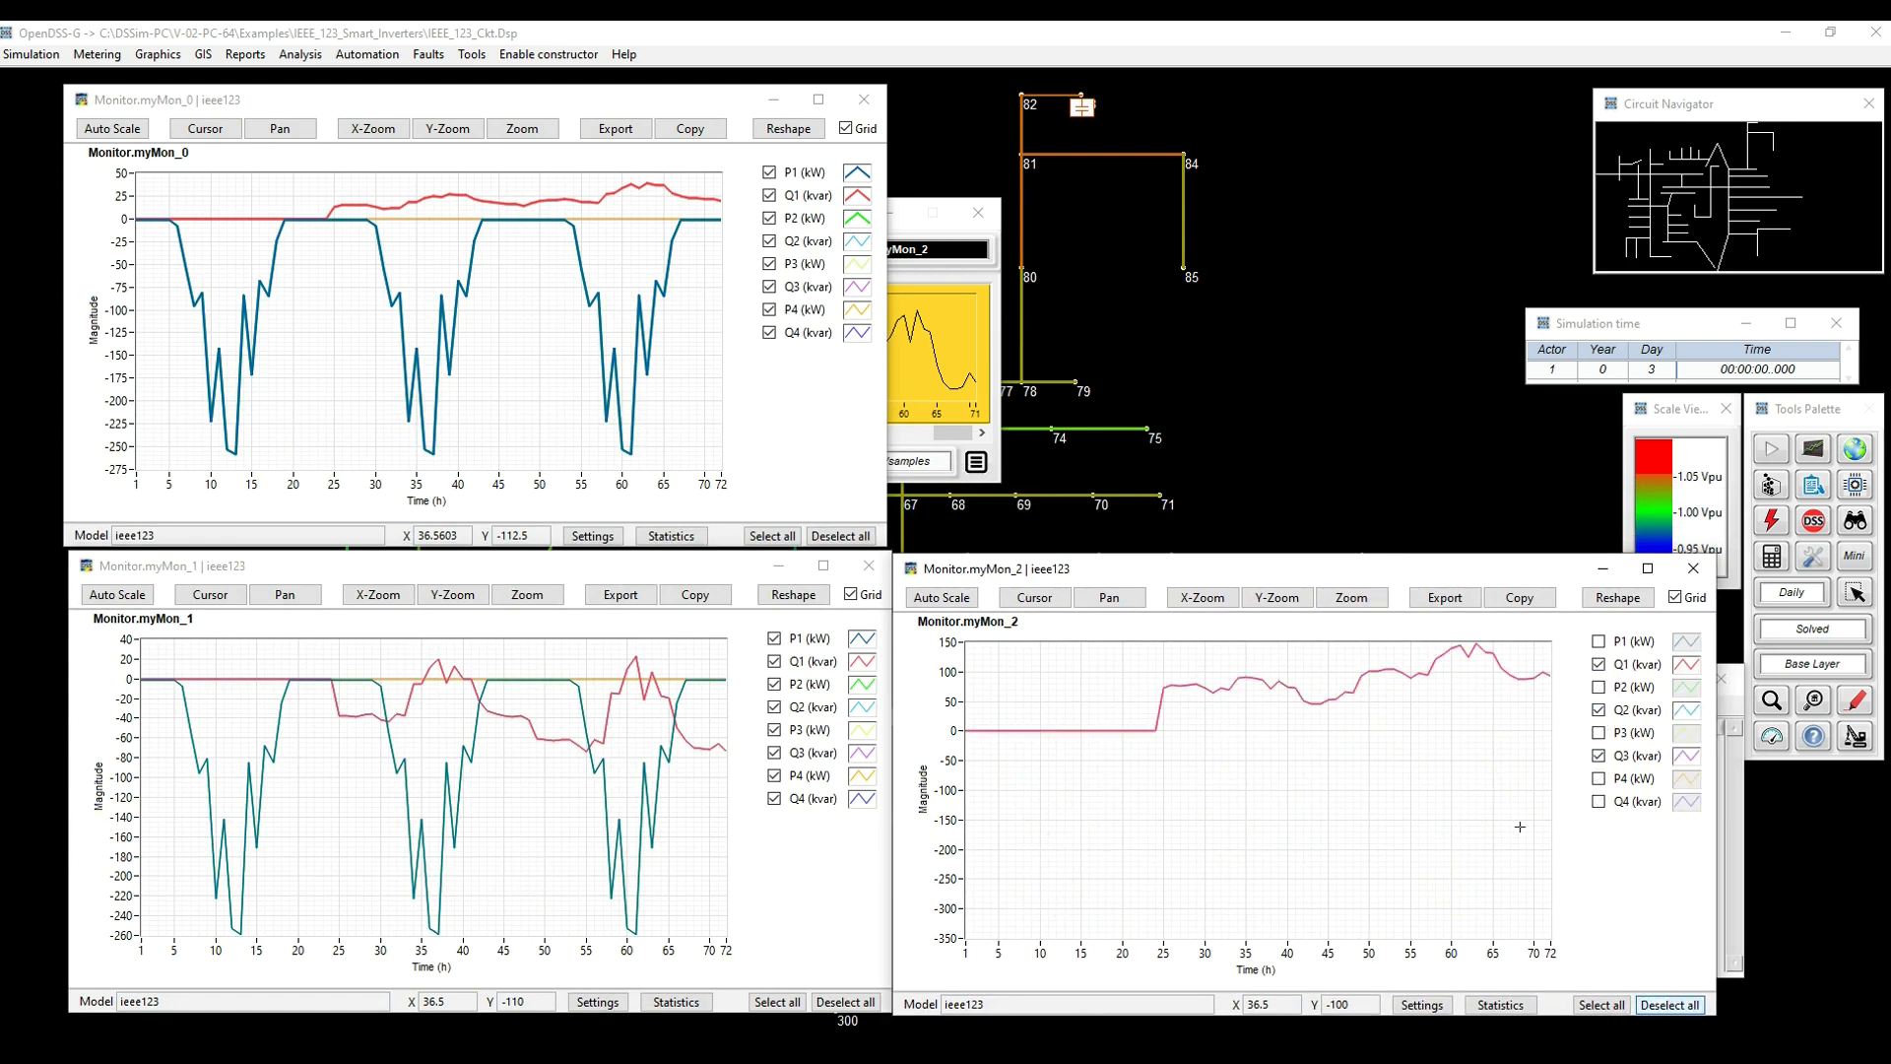
click(941, 597)
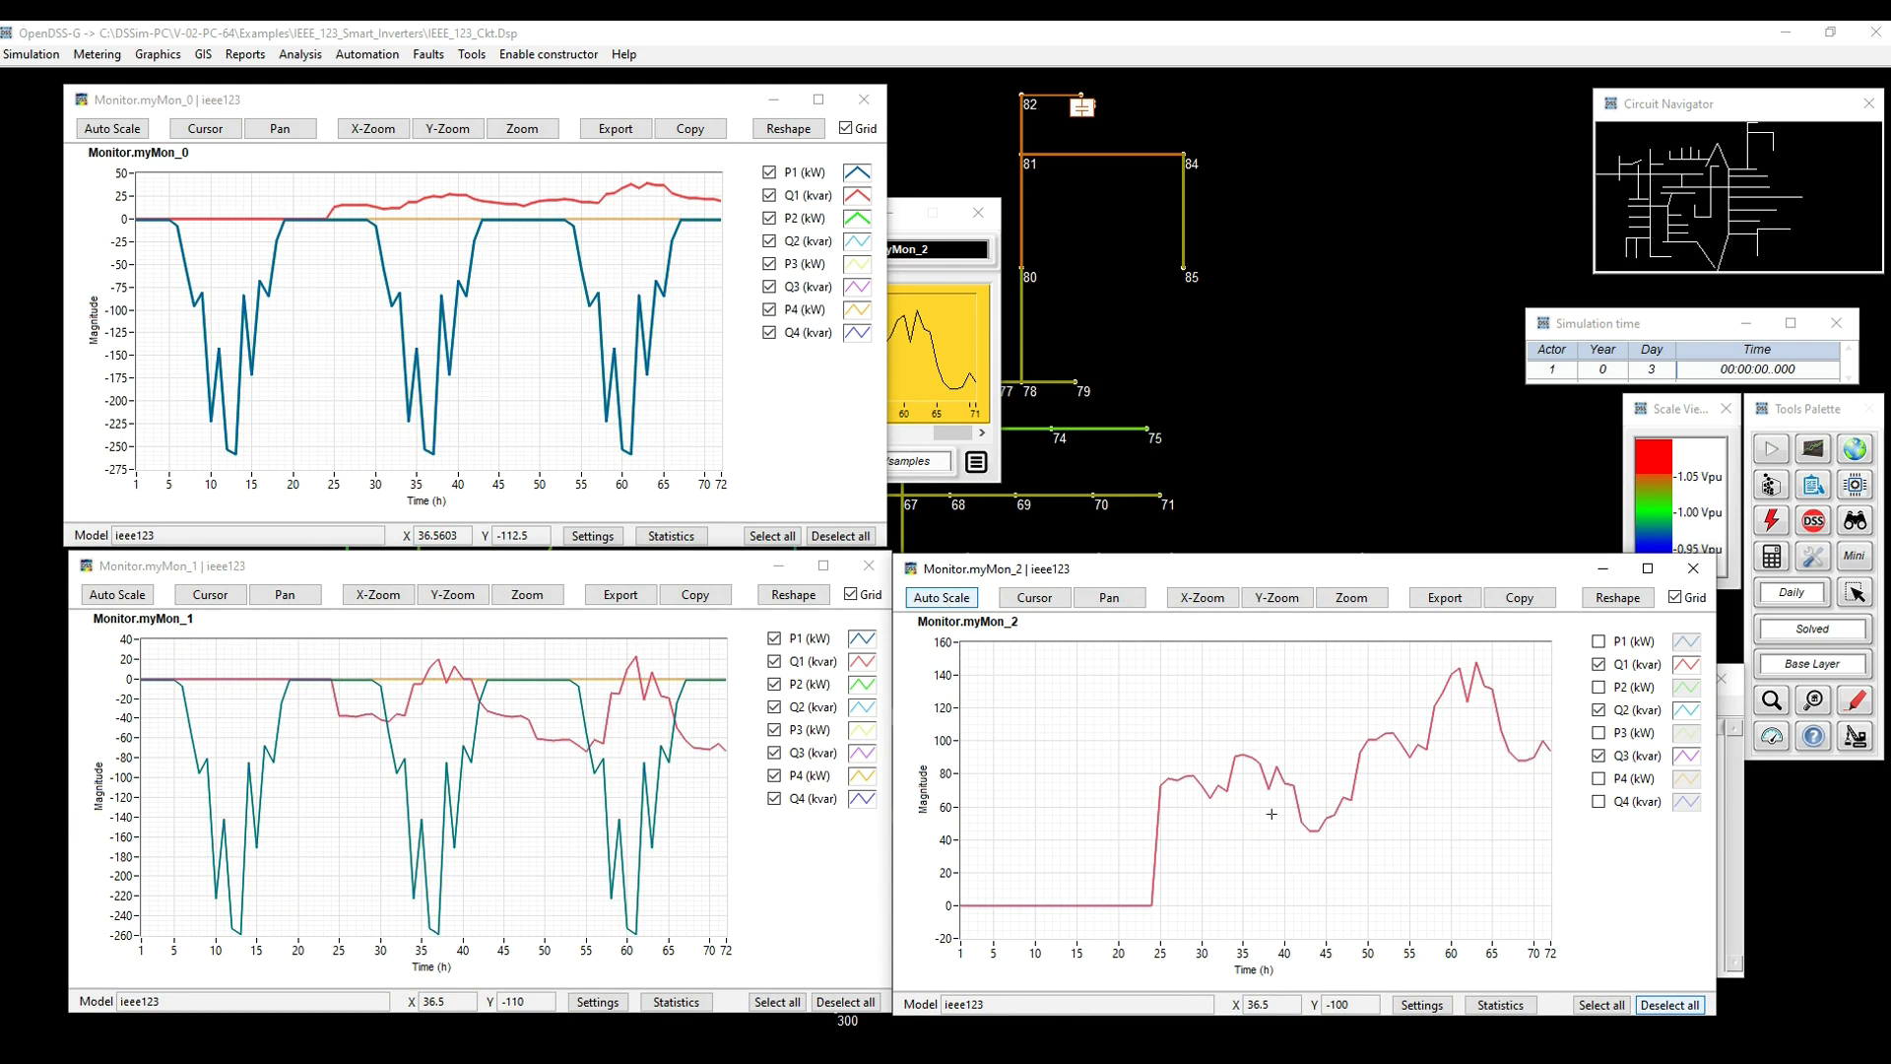
Show only the Q1–Q3 kvar curves on myMon_1, autoscaled
click(774, 662)
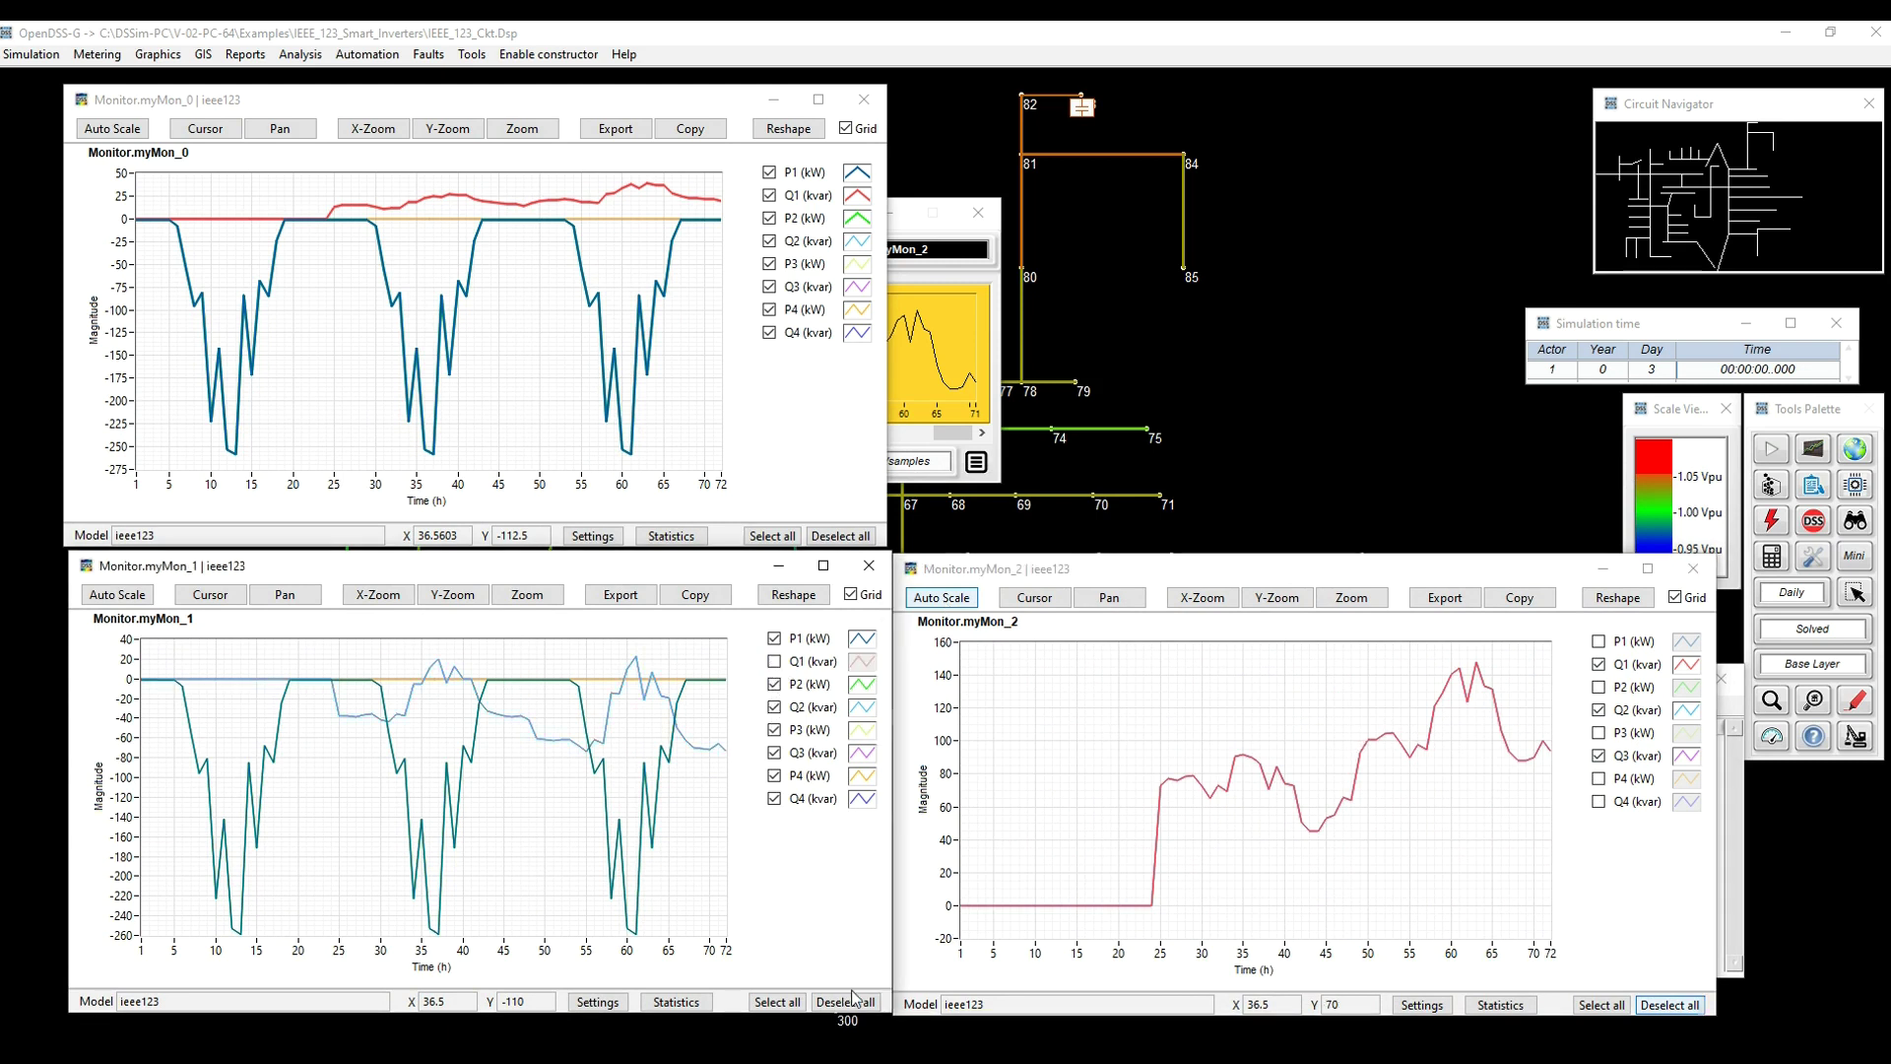
click(853, 997)
click(774, 753)
click(775, 707)
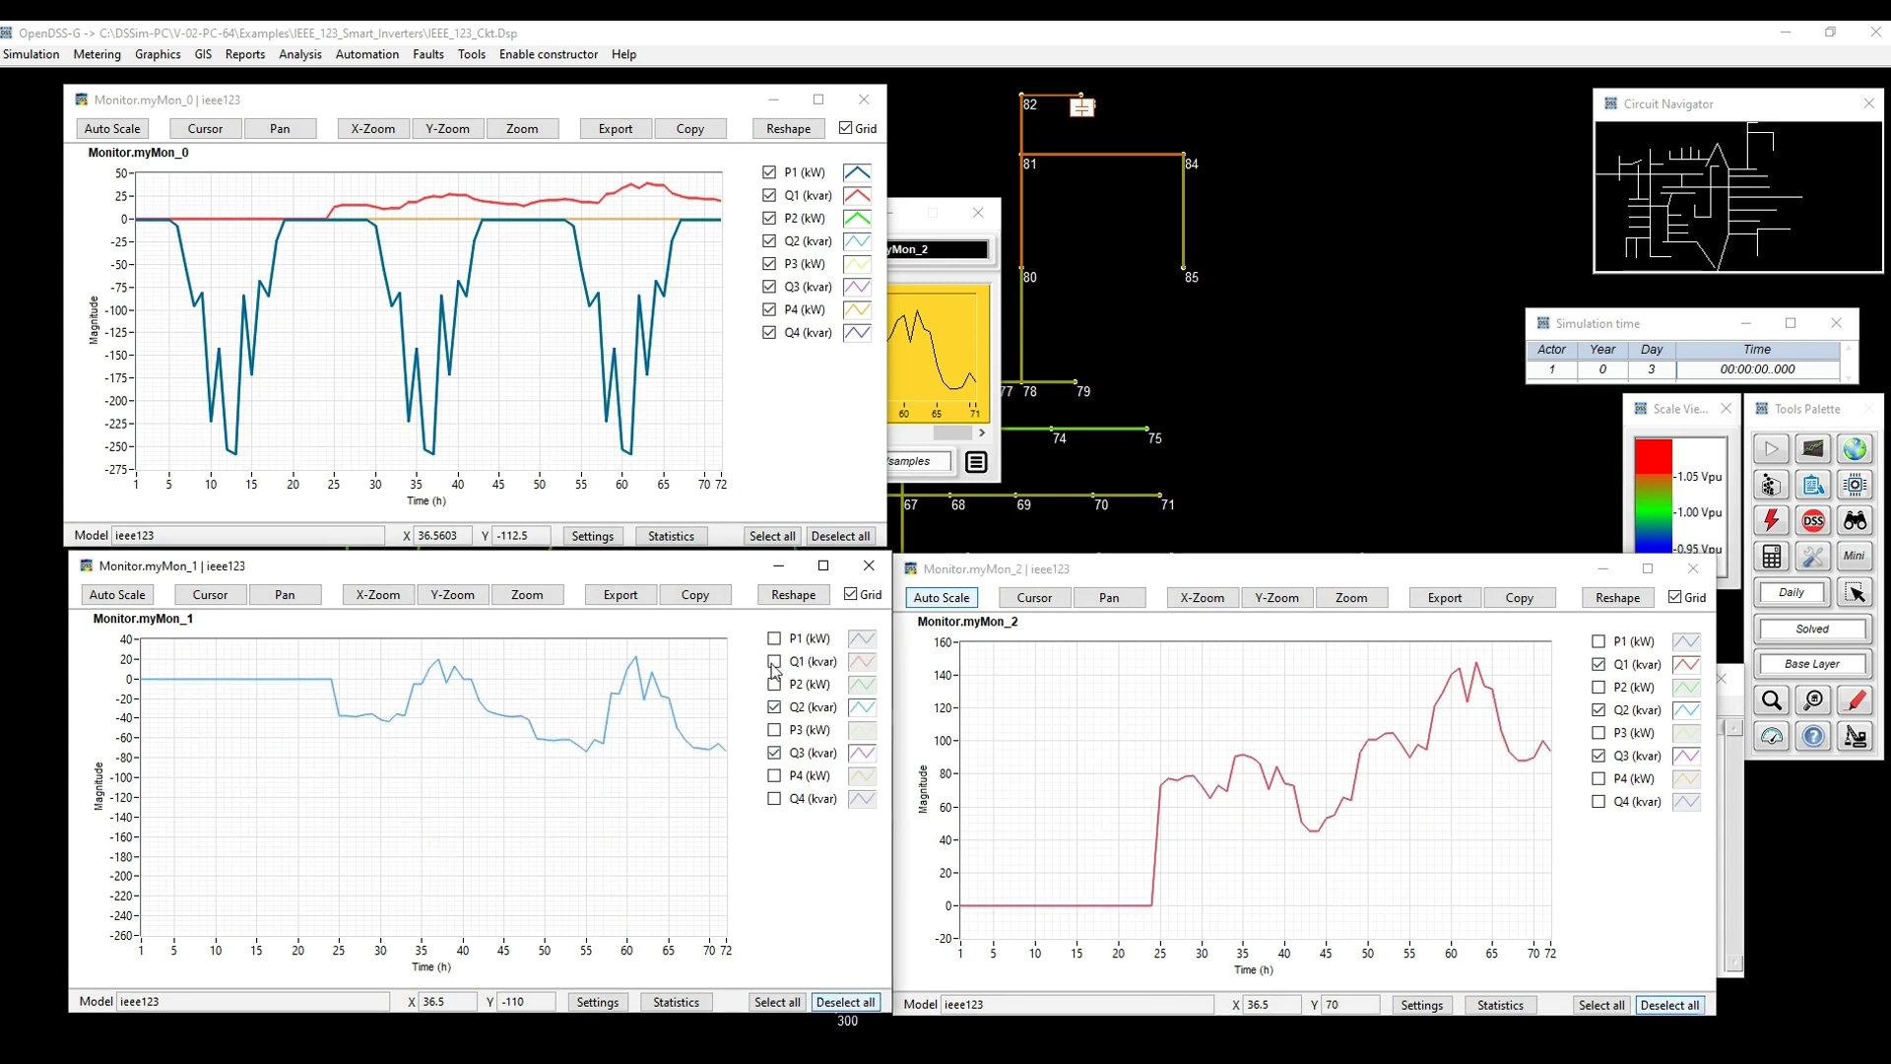
click(774, 662)
click(120, 595)
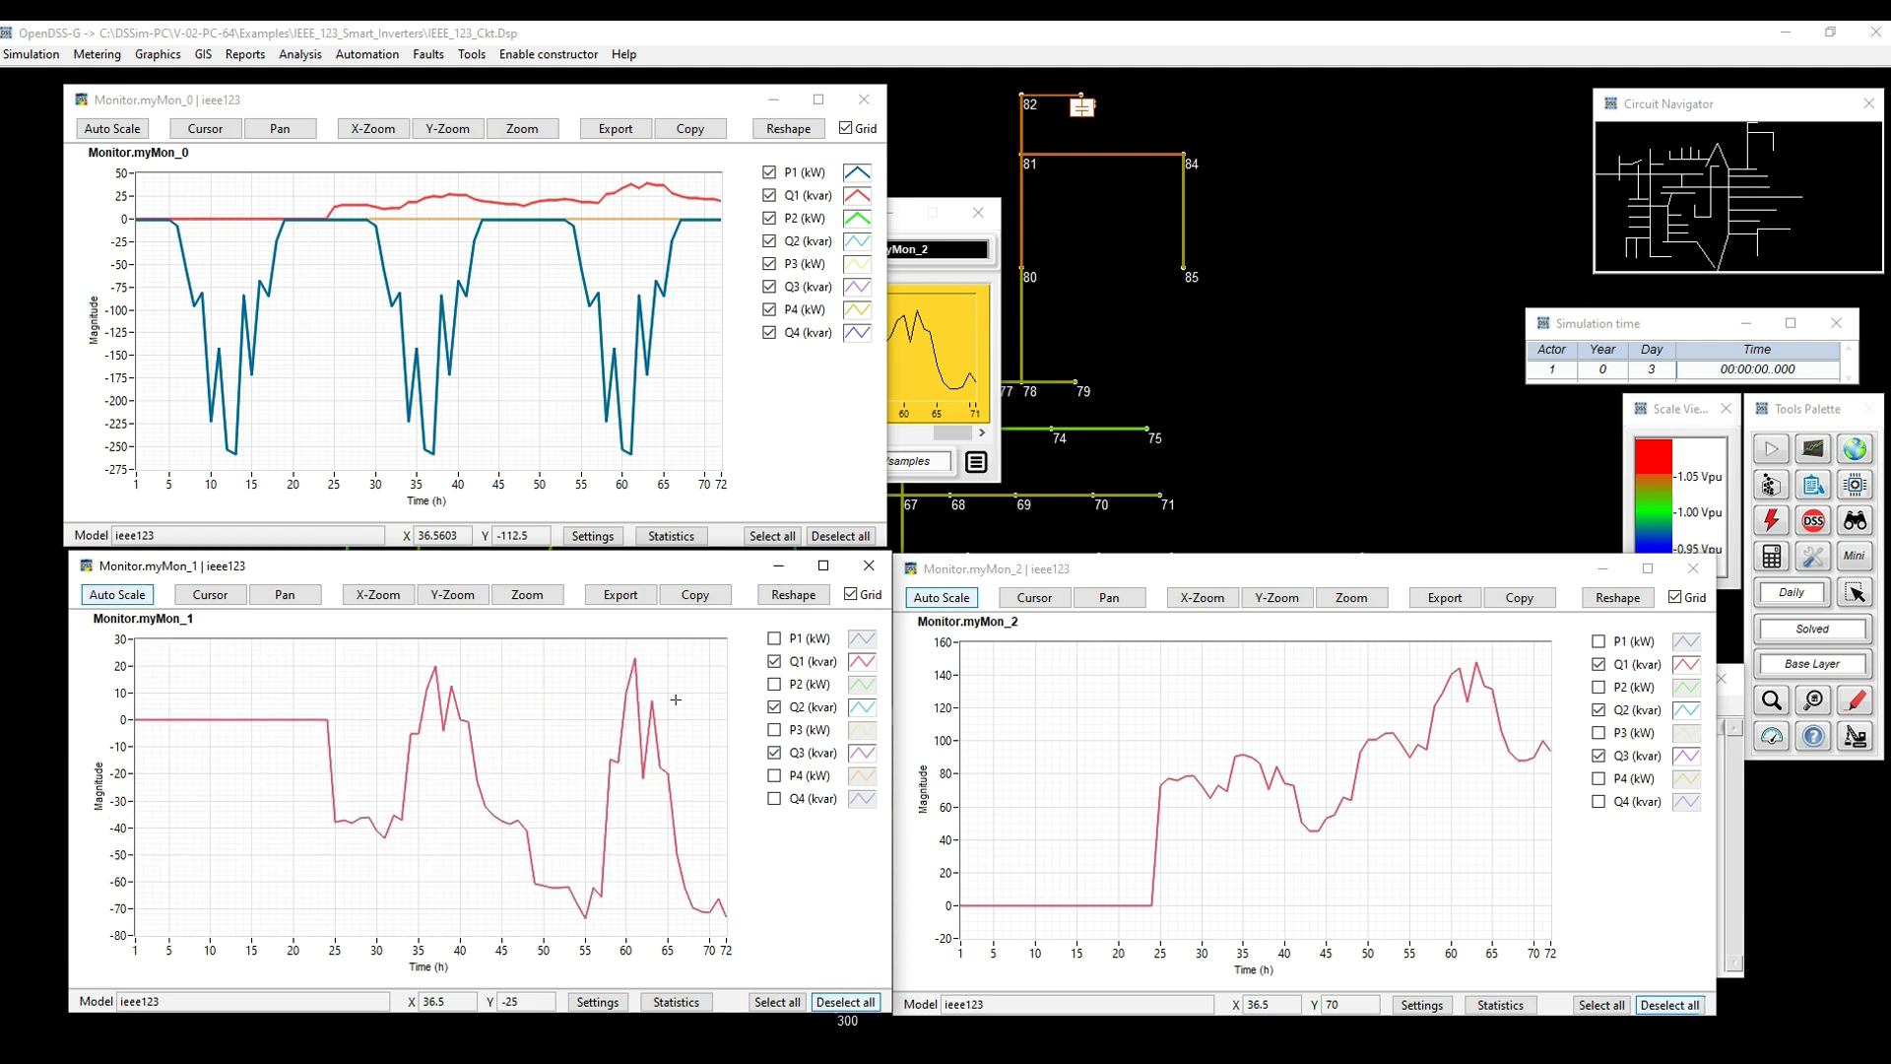
Show only the Q1–Q3 kvar curves on myMon_0, autoscaled, then close that chart
click(835, 536)
click(770, 241)
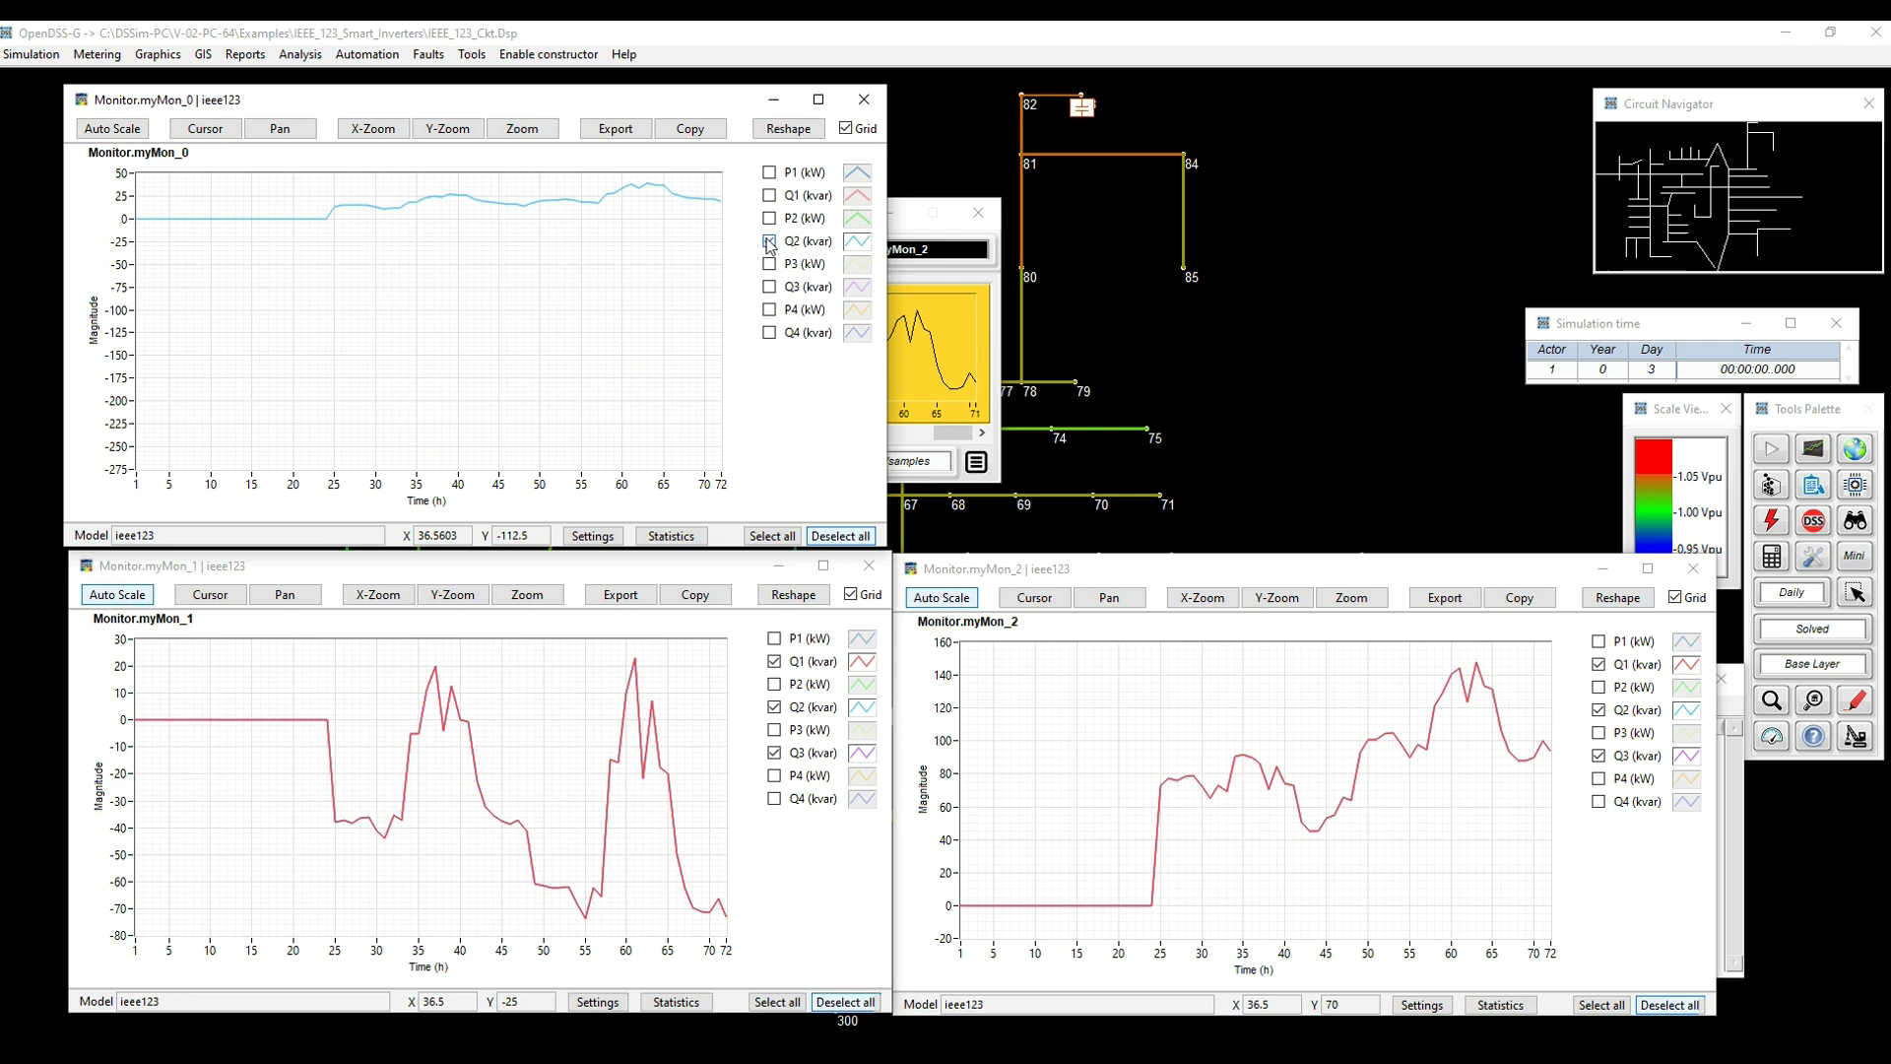
click(769, 286)
click(770, 196)
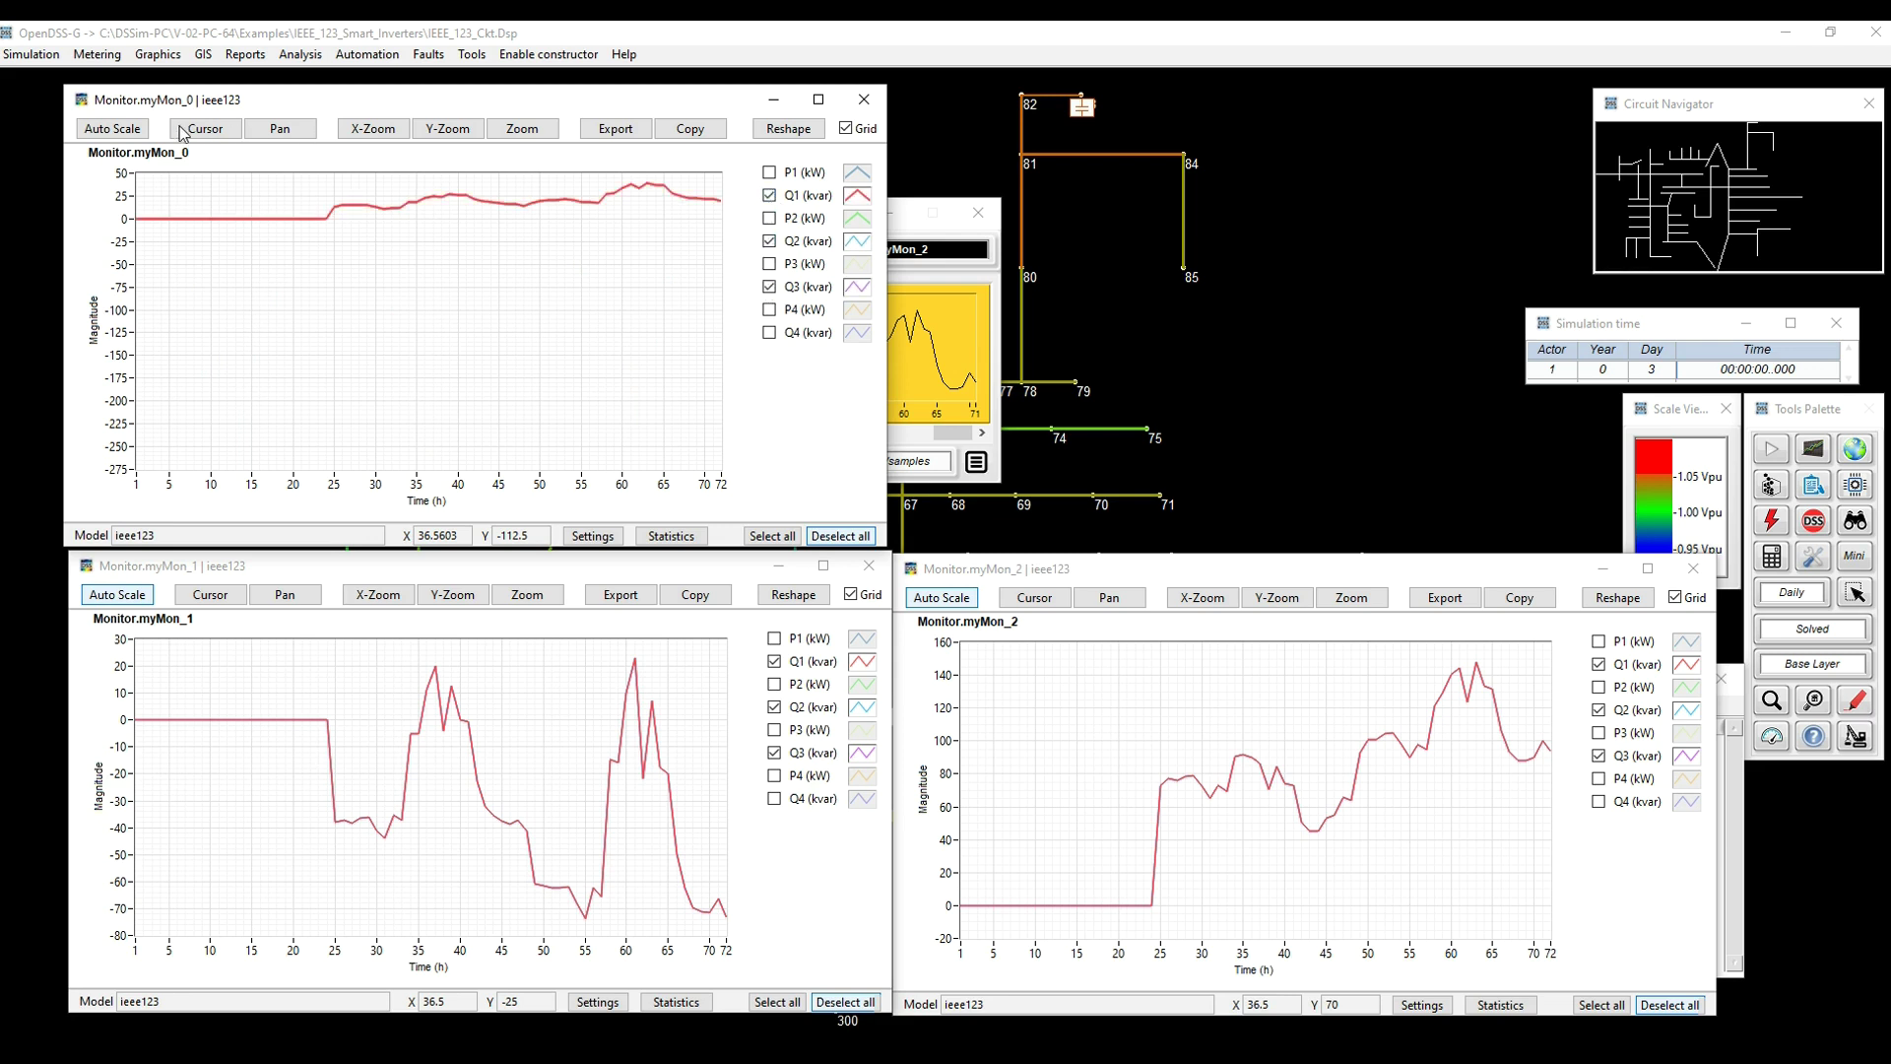
click(112, 128)
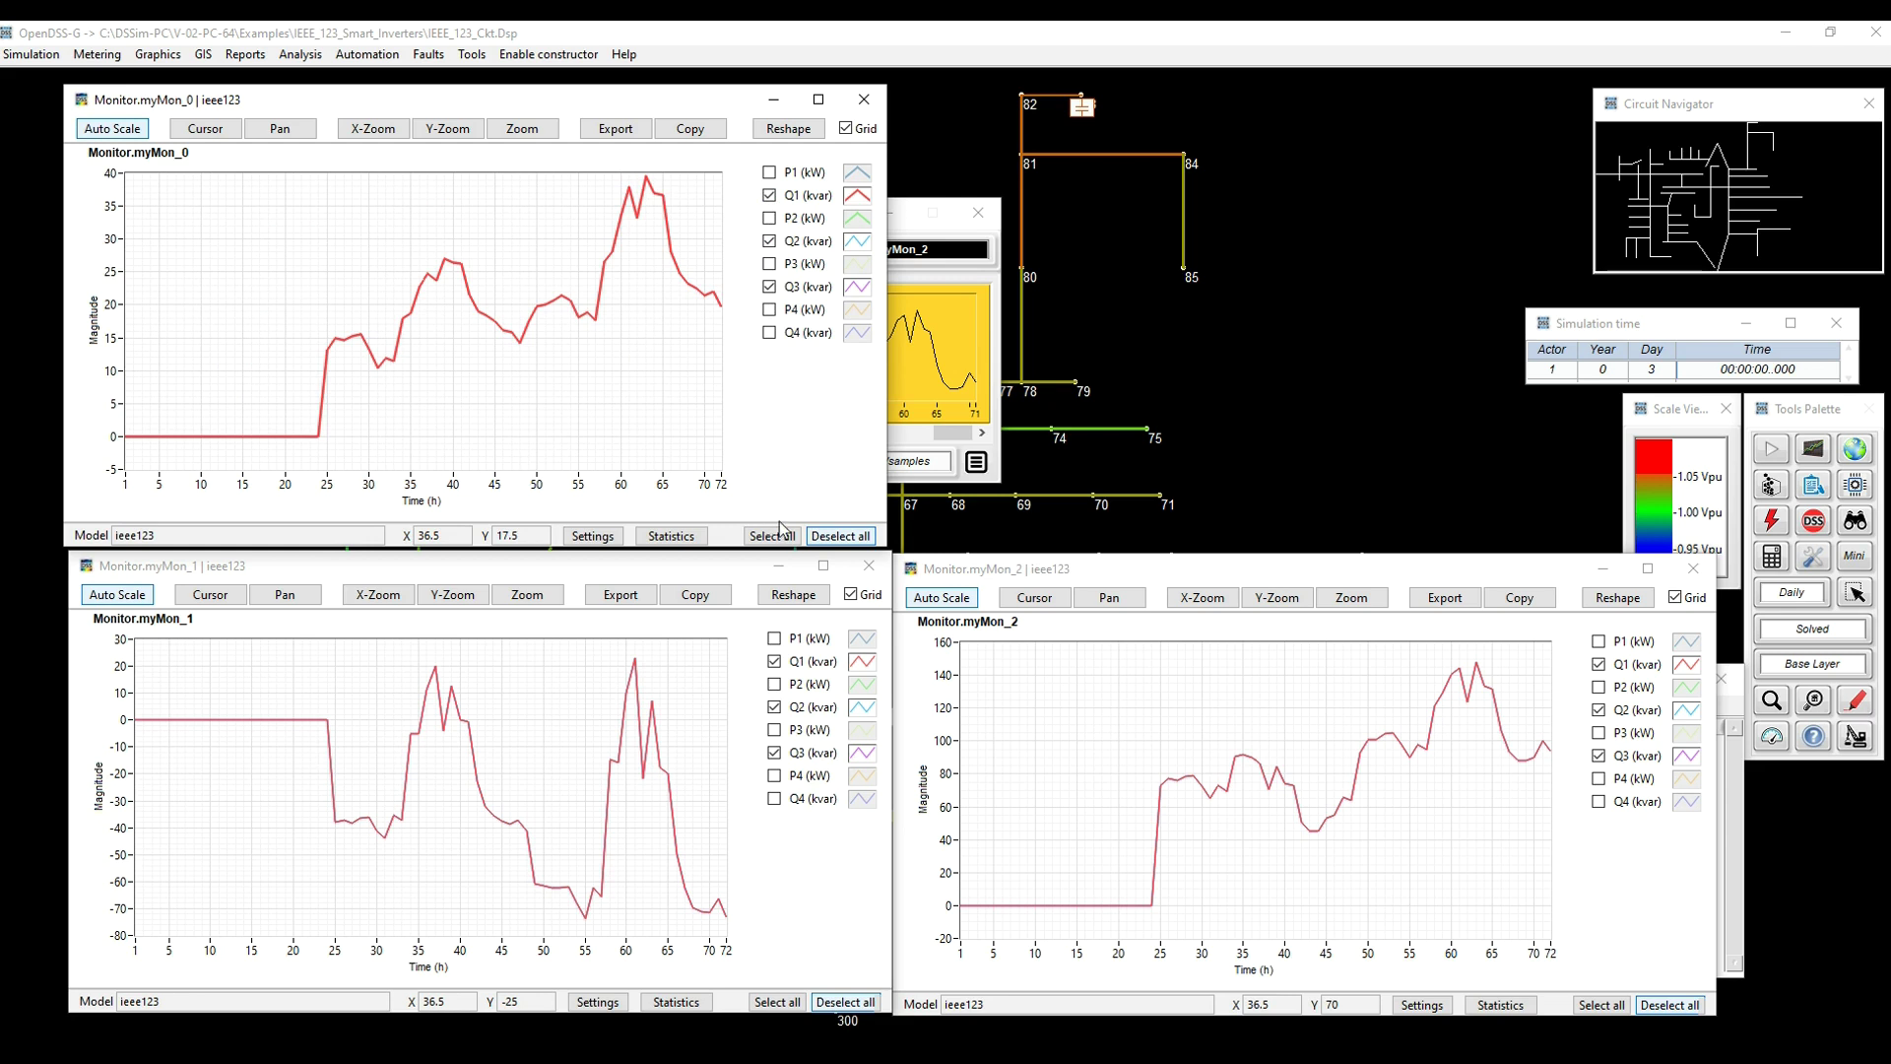
click(864, 100)
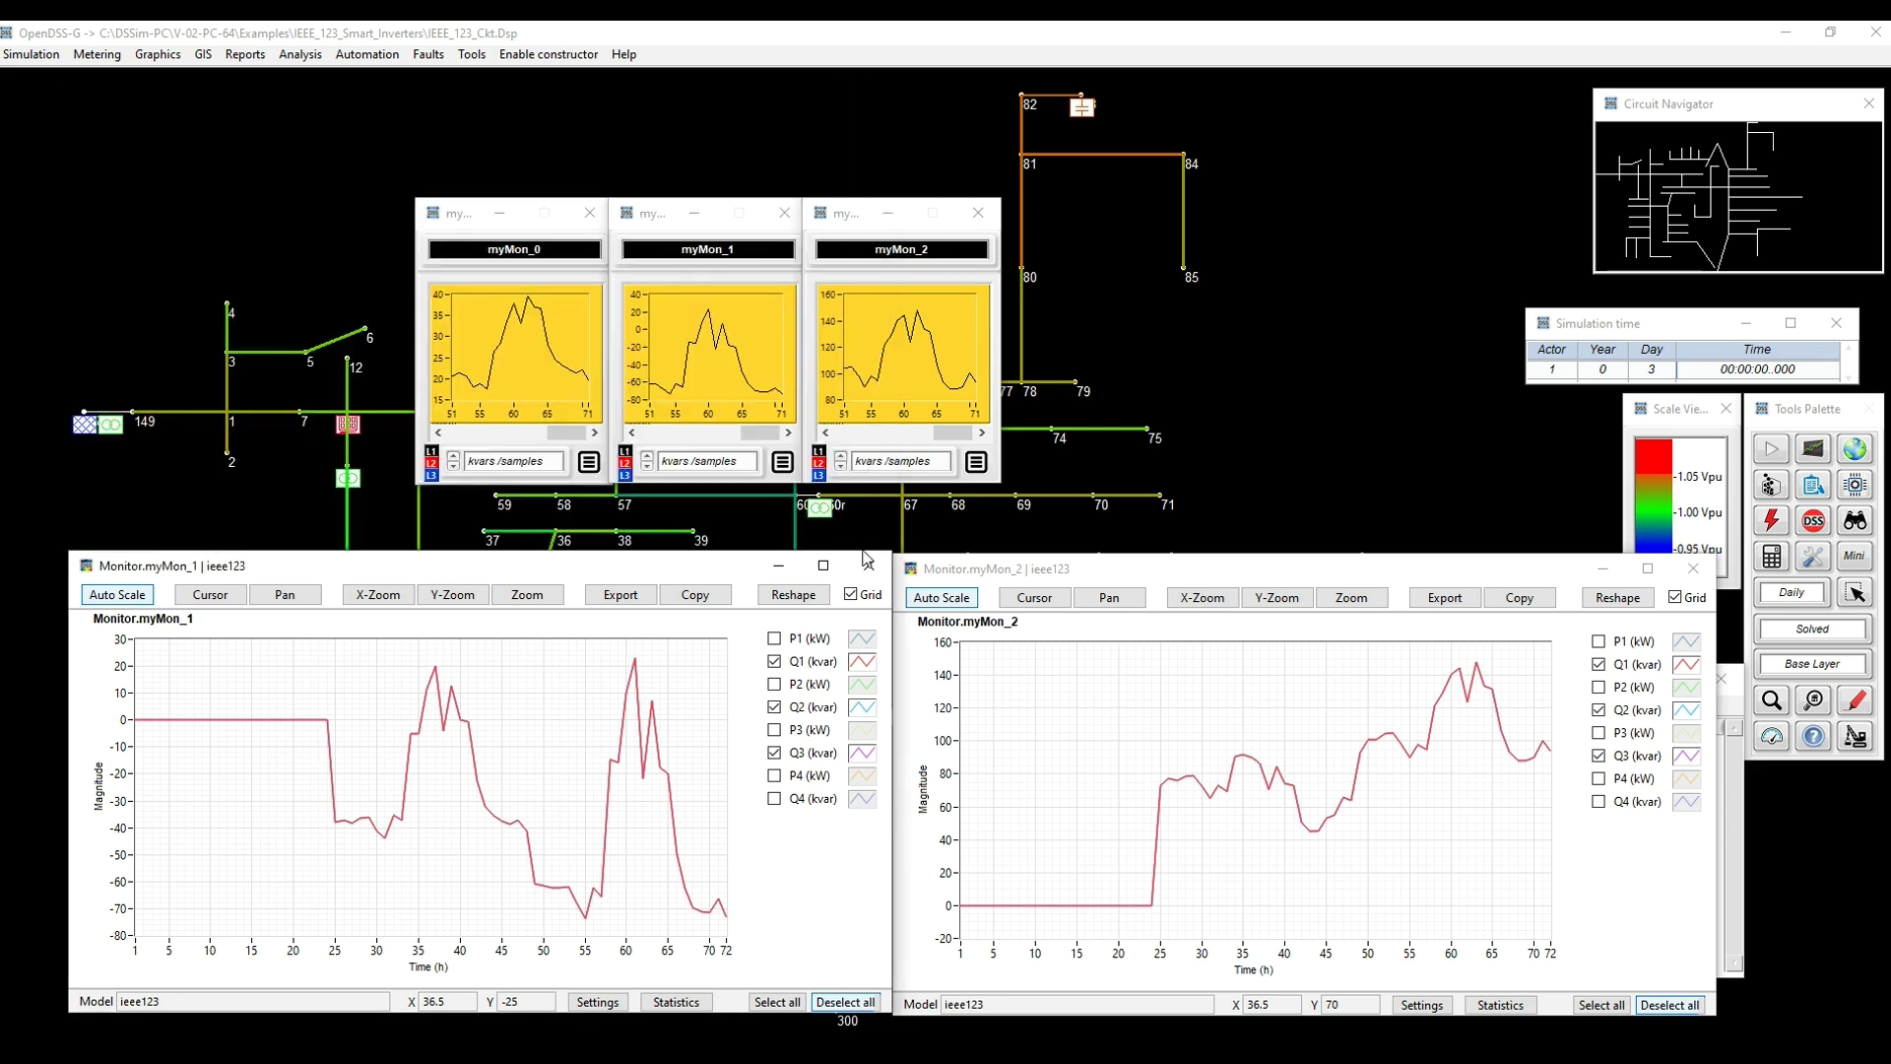
Close the full myMon_1 and myMon_2 charts, then plot and review circuit voltage versus time for all phases
click(868, 565)
click(1696, 571)
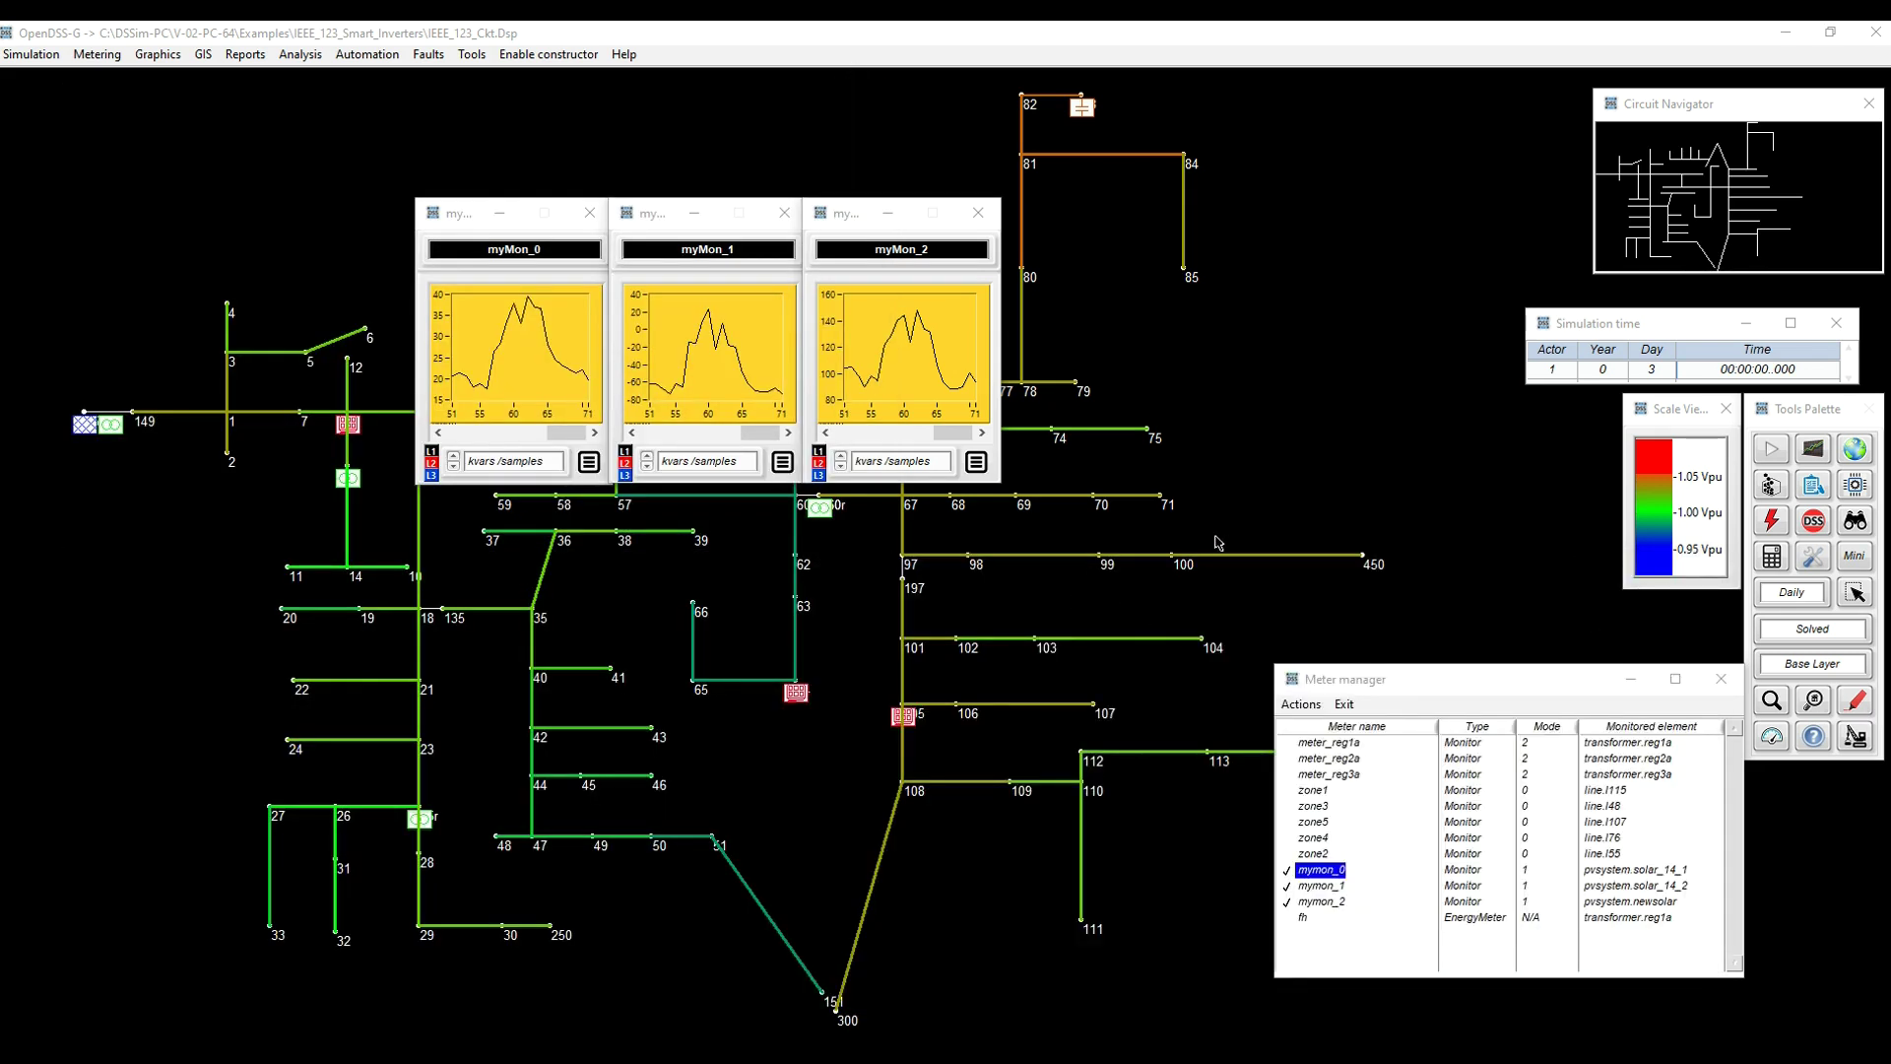
click(1815, 450)
click(1791, 439)
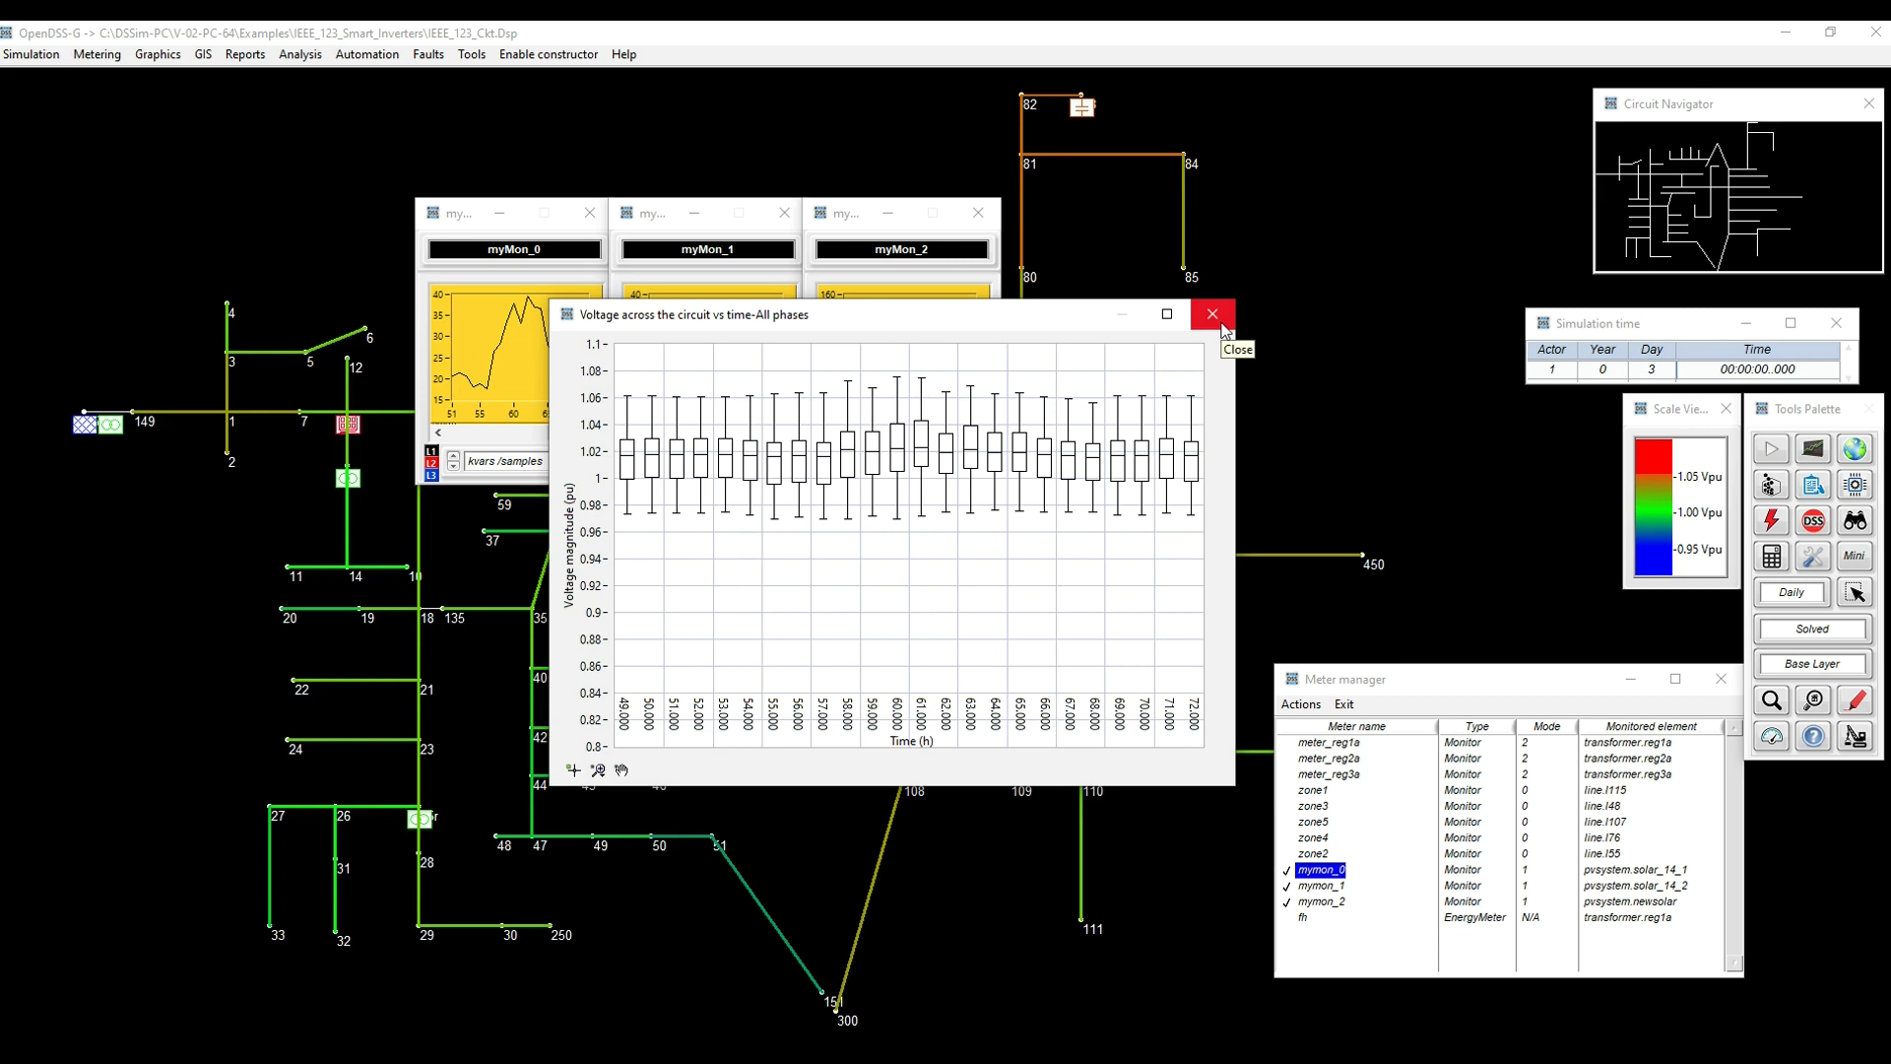
click(1222, 325)
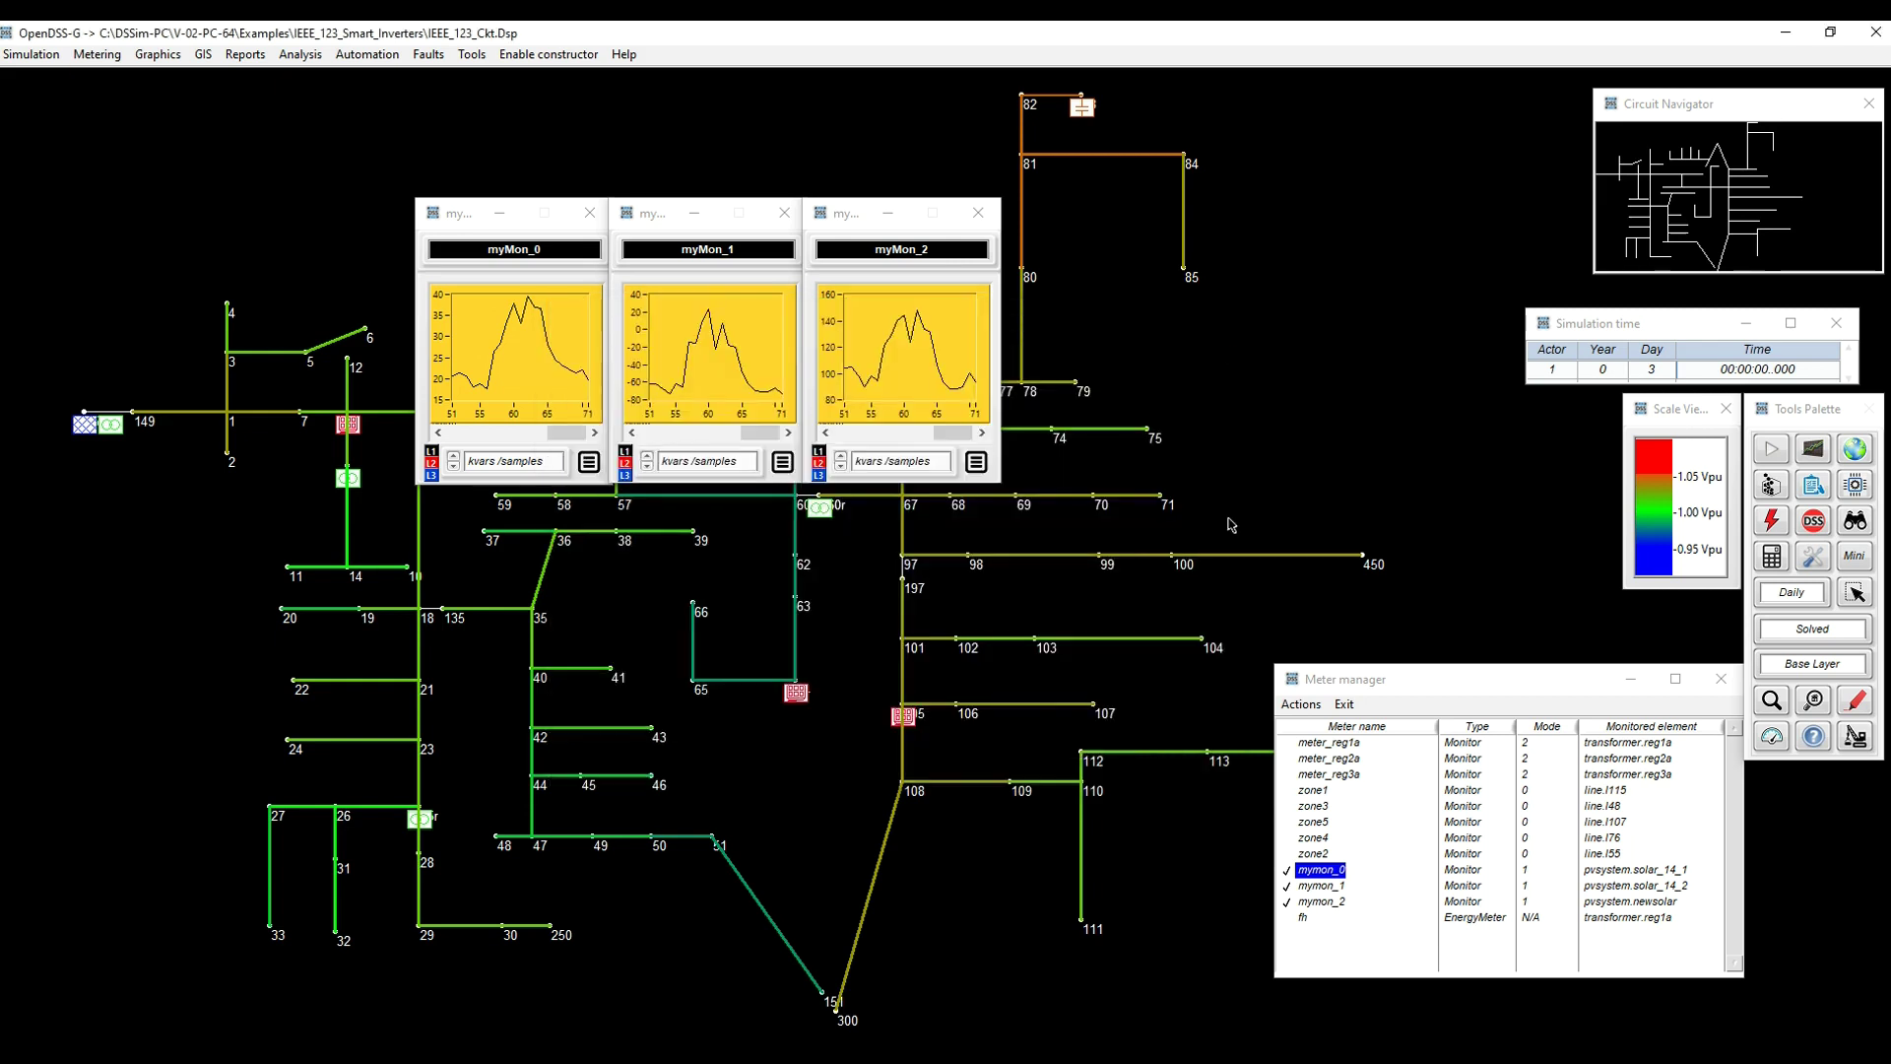
Close the small myMon_2, myMon_1 and myMon_0 plots
click(978, 213)
click(784, 212)
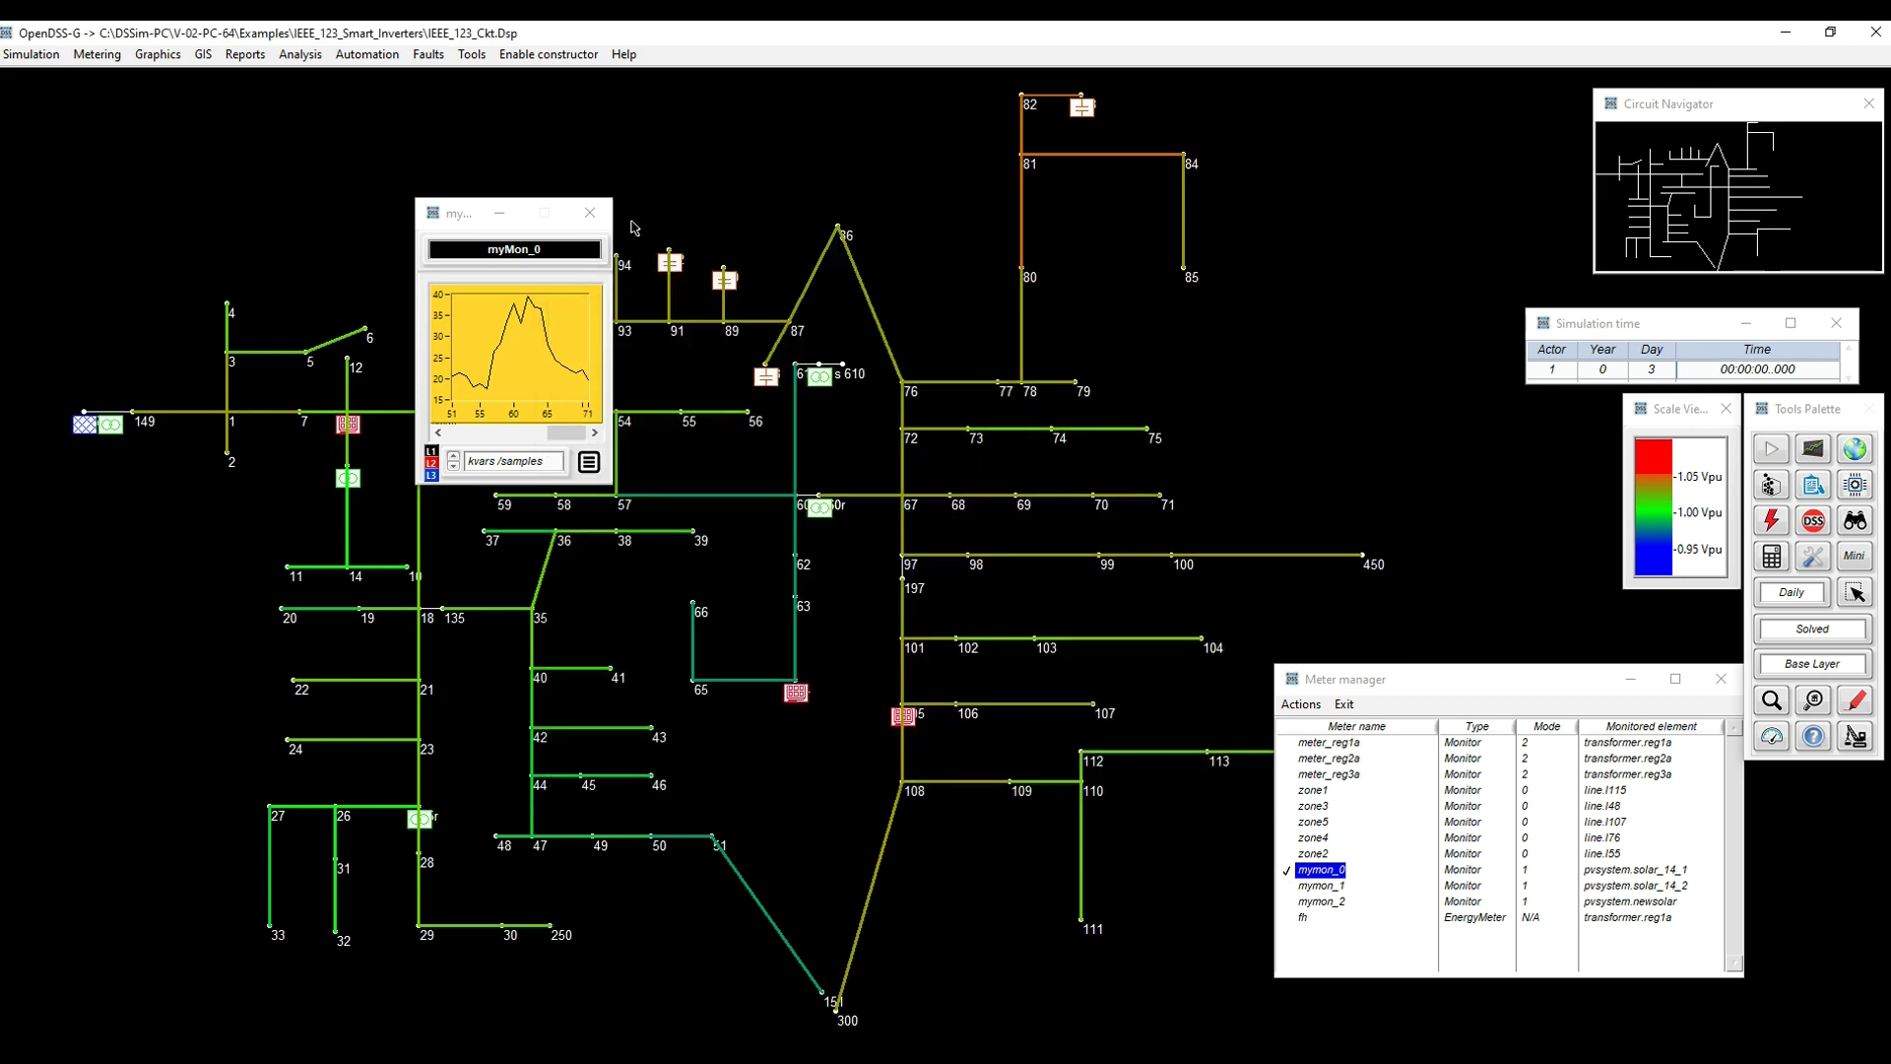
click(590, 212)
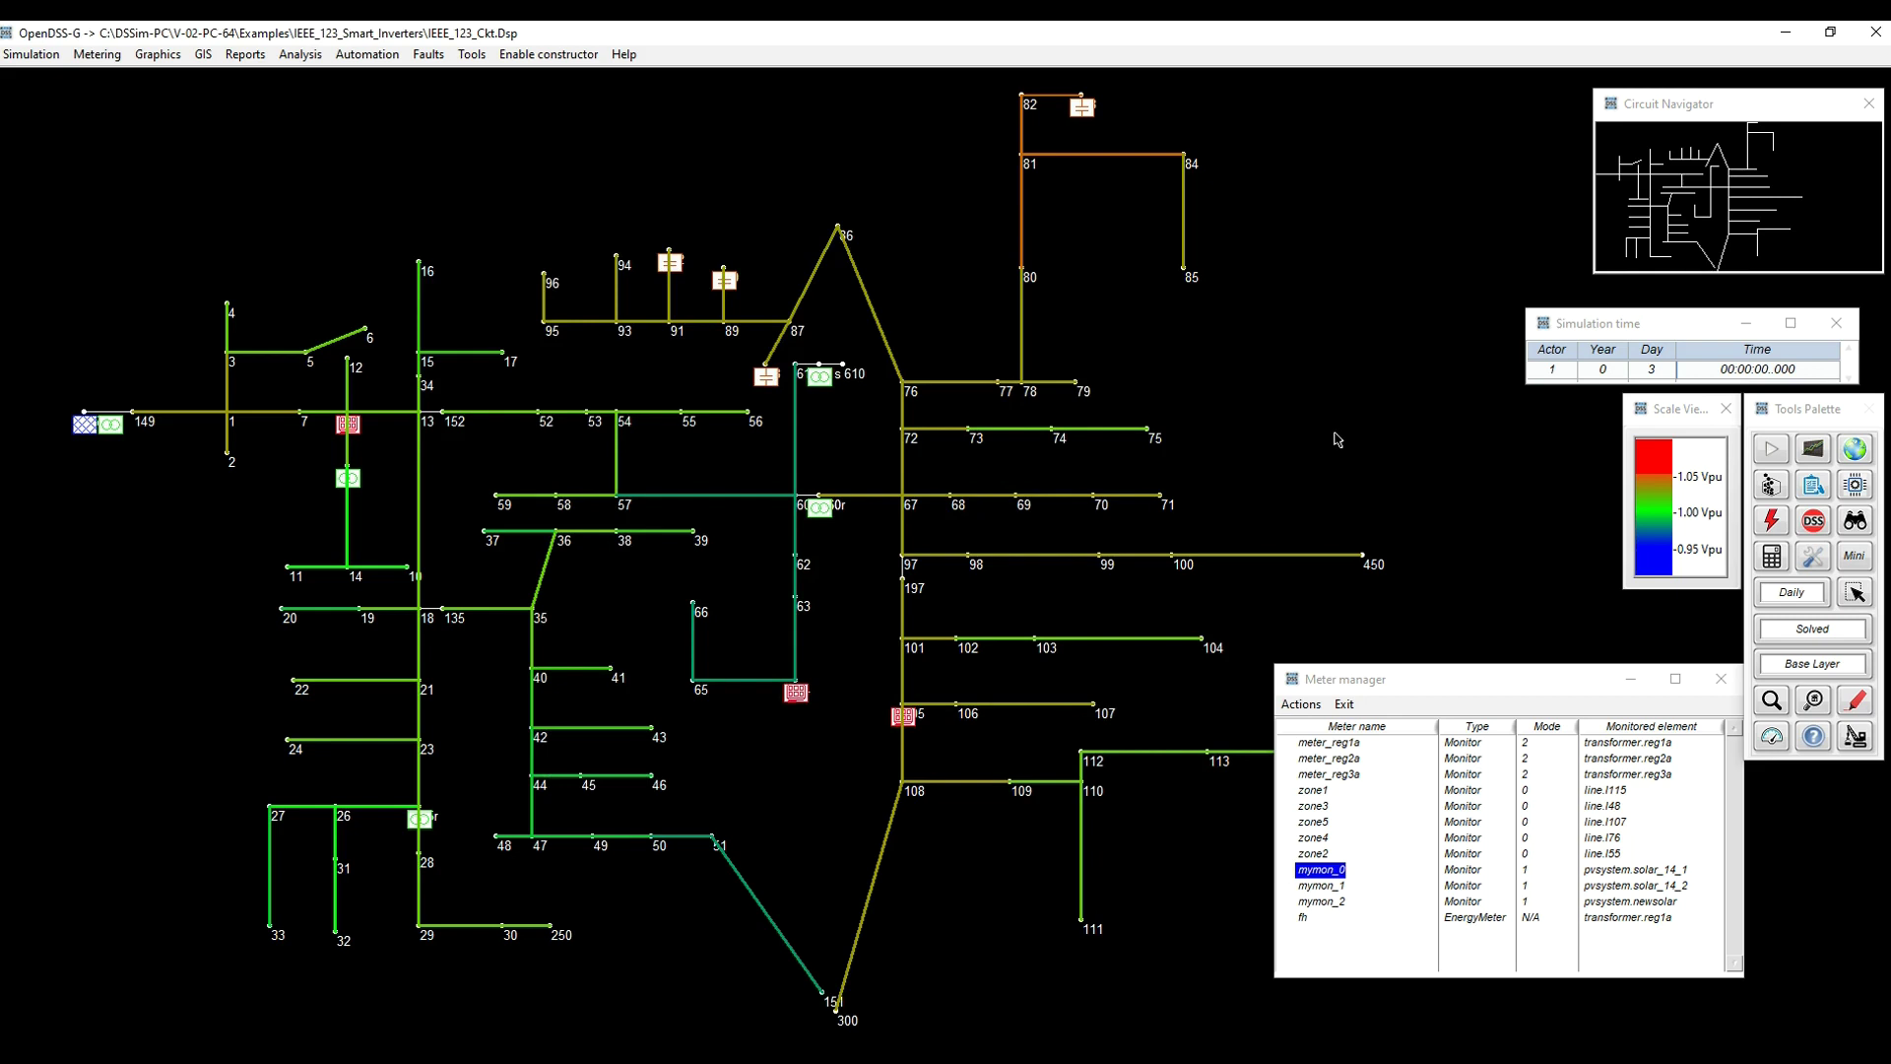